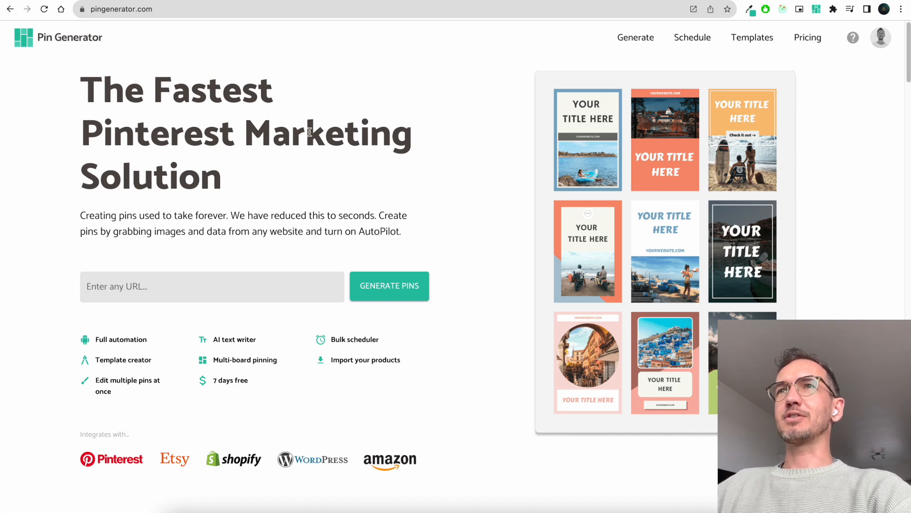
pyautogui.click(229, 292)
pyautogui.click(234, 357)
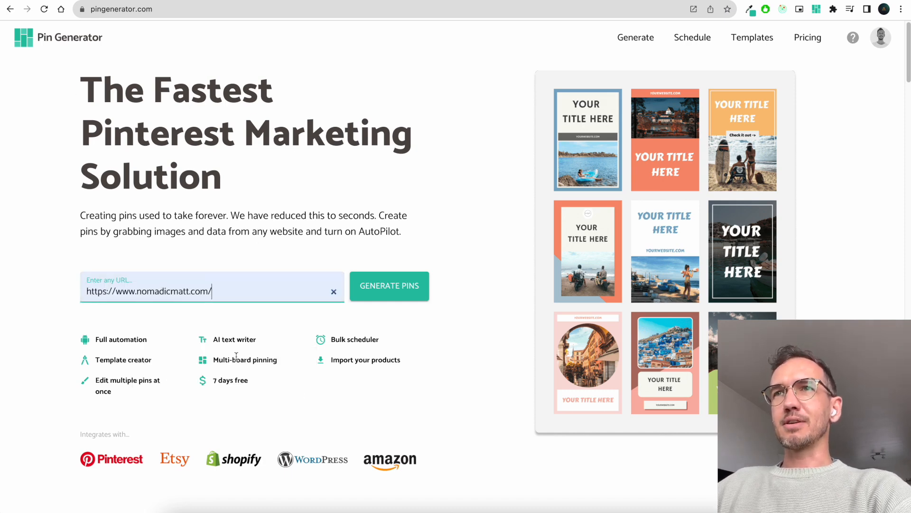
pyautogui.click(378, 282)
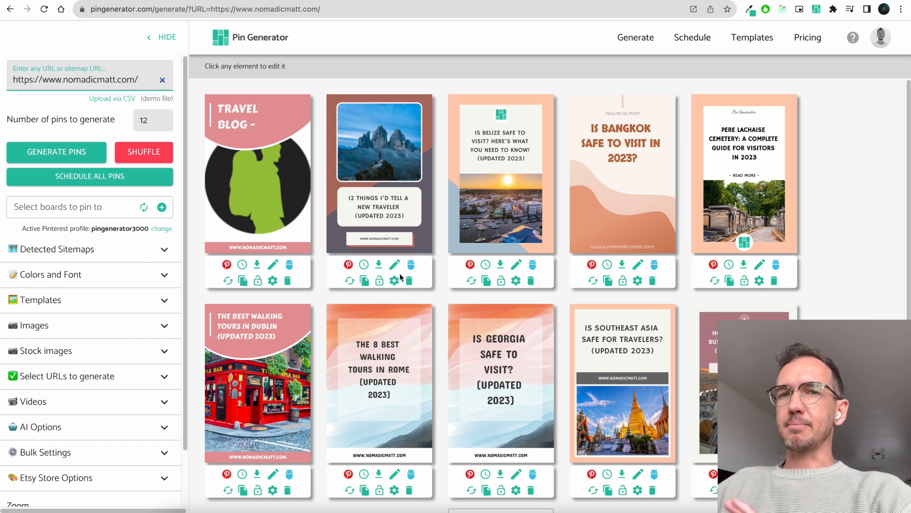
# Review the generated pins and shuffle their designs twice.
pyautogui.click(411, 264)
pyautogui.click(450, 325)
pyautogui.click(443, 320)
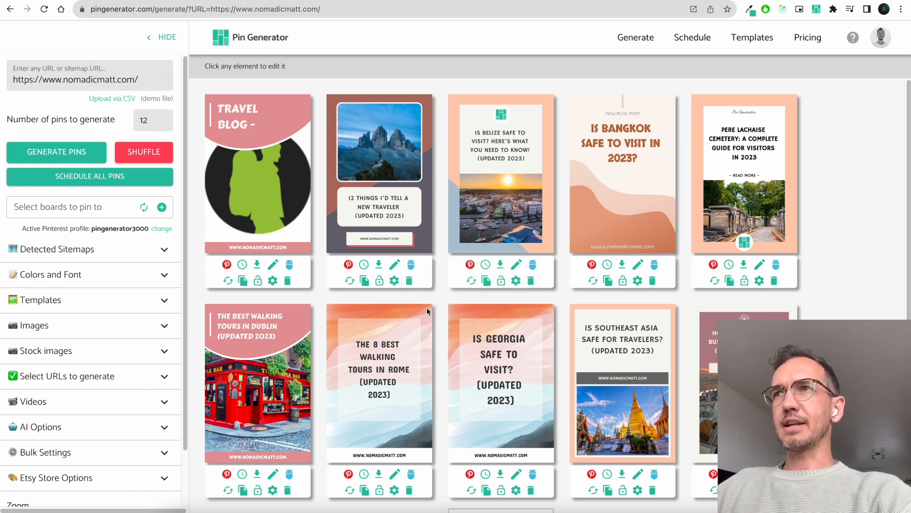
pyautogui.scroll(-3, 473, 364)
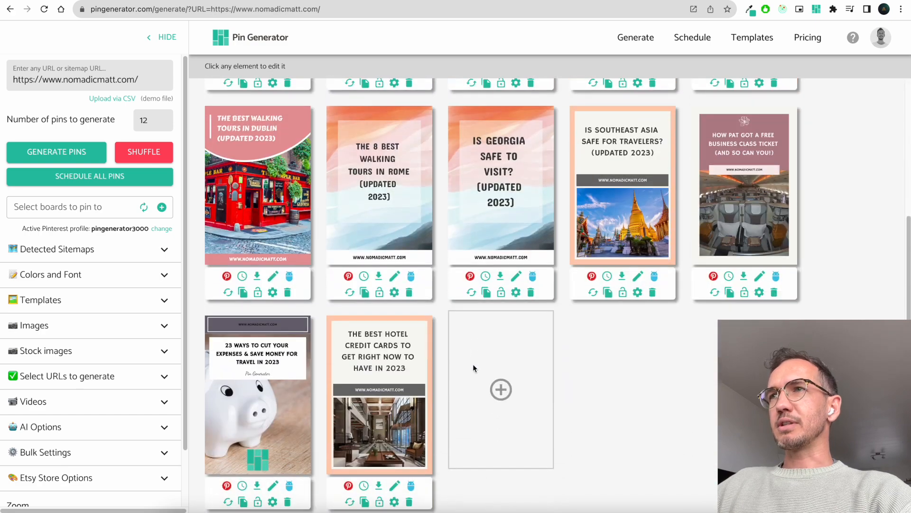
pyautogui.scroll(3, 473, 364)
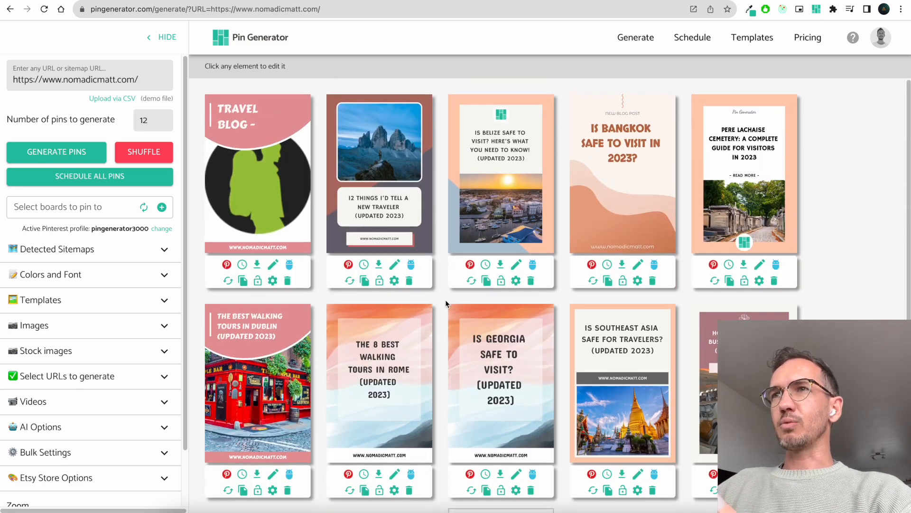
pyautogui.click(147, 151)
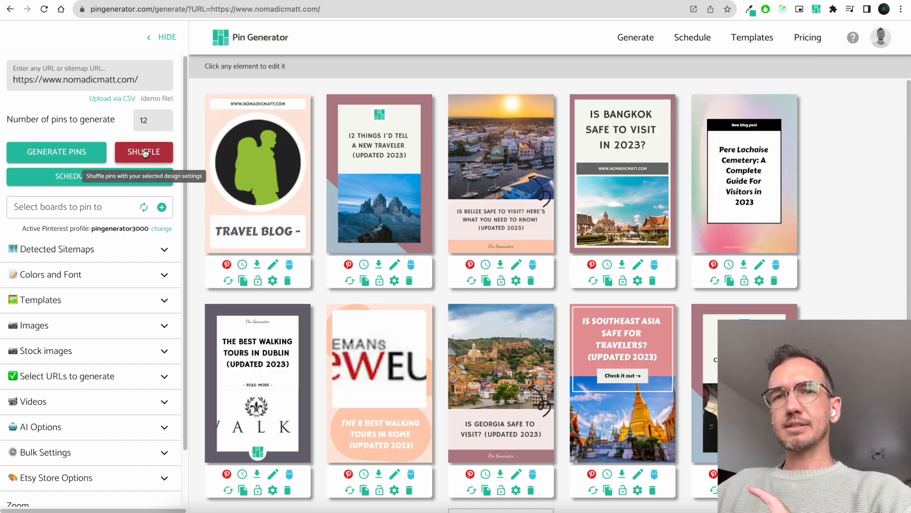
pyautogui.click(145, 153)
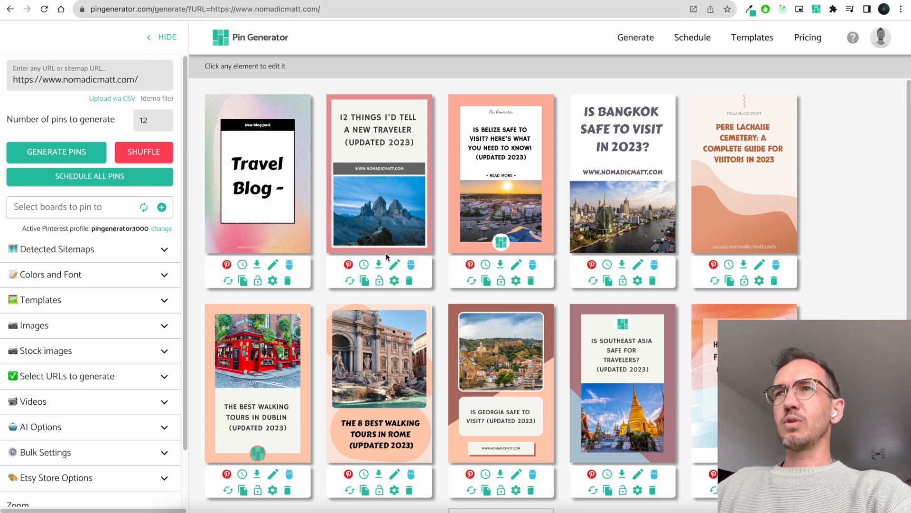
# Retitle the "12 Things I'd Tell a New Traveler" pin as "Test", save it, and add it to the scheduling queue.
pyautogui.click(395, 264)
pyautogui.click(311, 107)
pyautogui.hotkey('ctrl', 'a')
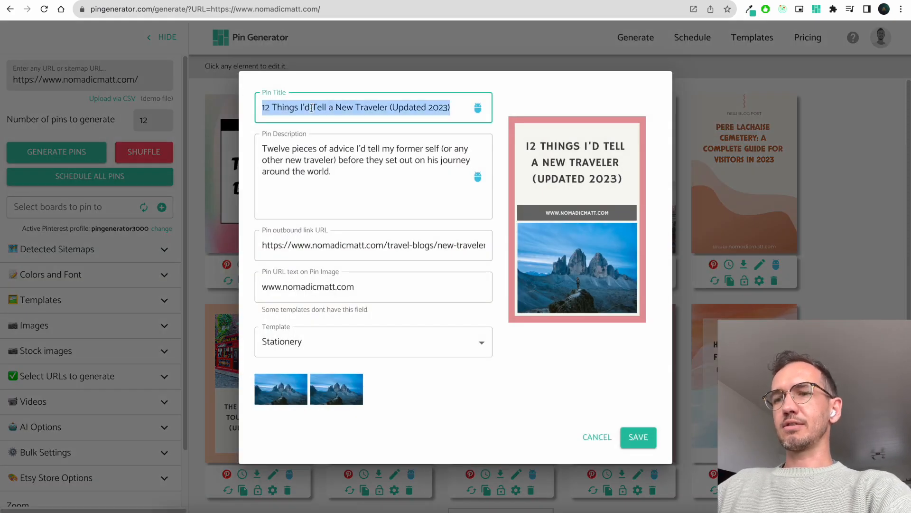
pyautogui.write('Test')
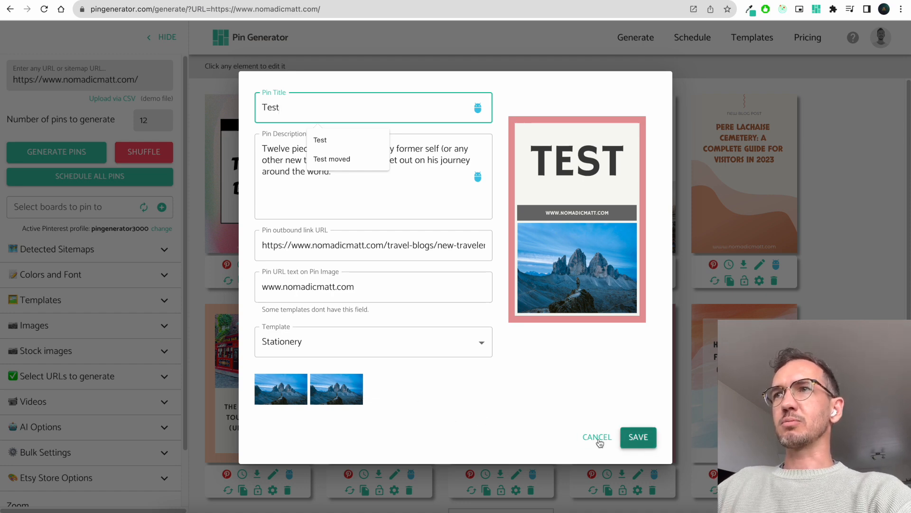
pyautogui.click(636, 436)
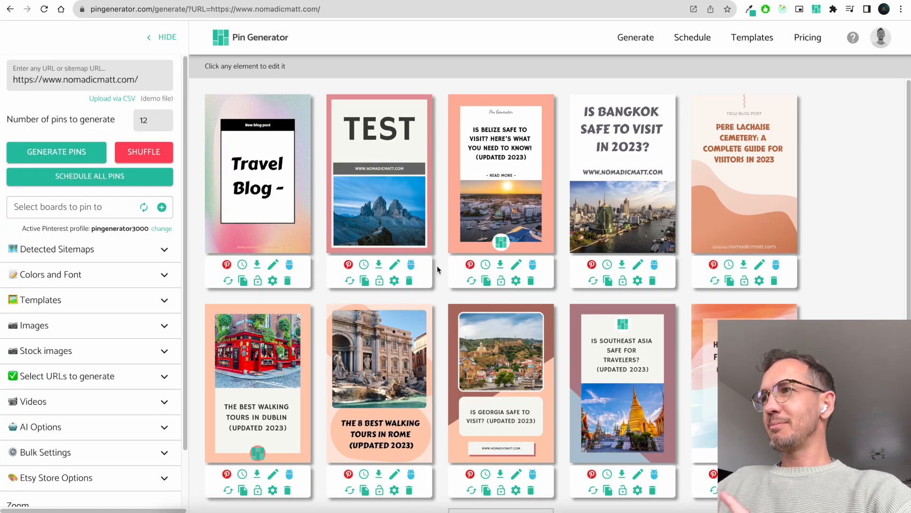
pyautogui.click(348, 266)
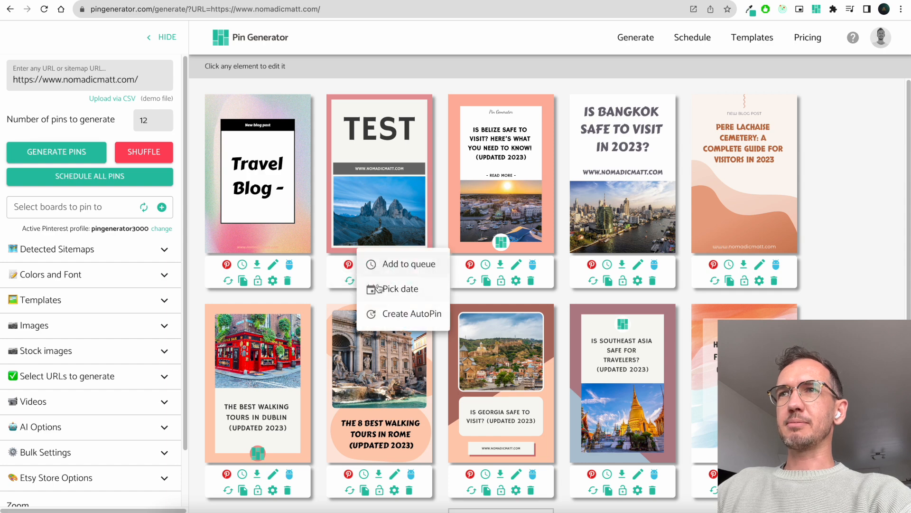
pyautogui.click(386, 265)
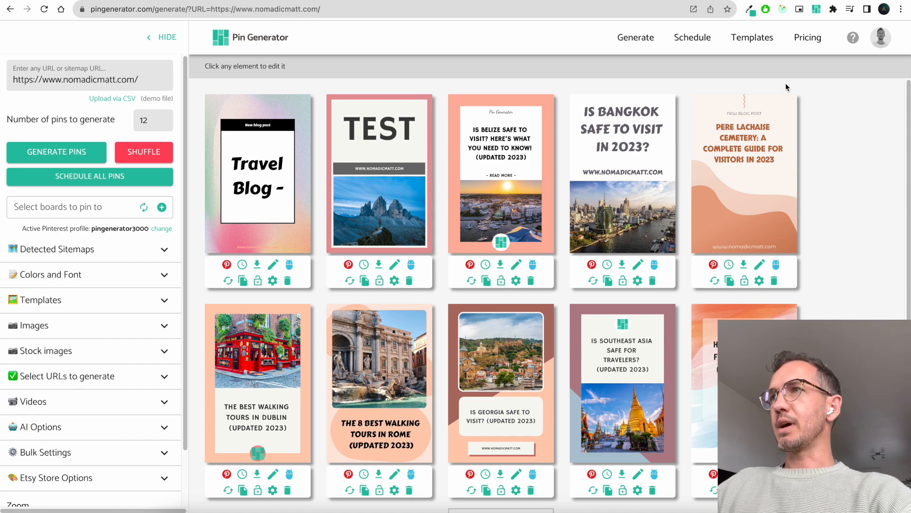
# Browse your own pin templates and the shared template collection.
pyautogui.click(754, 37)
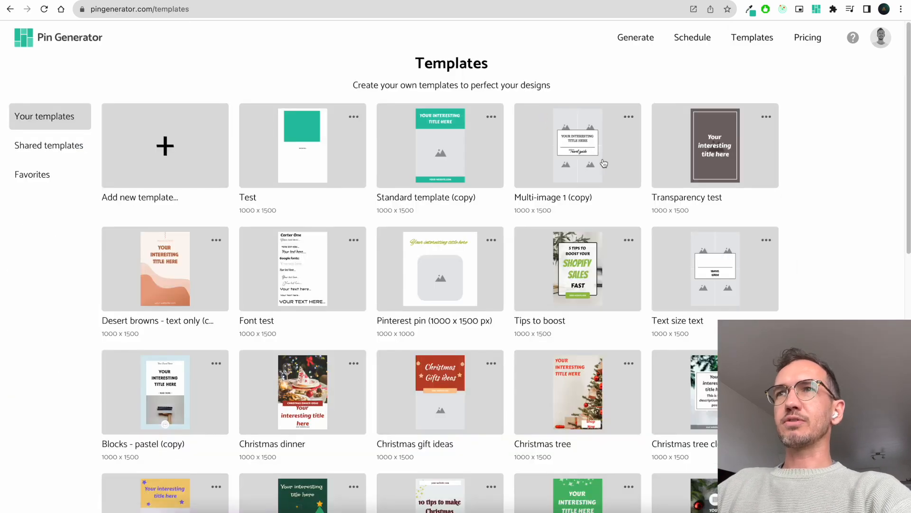
pyautogui.scroll(-6, 337, 214)
pyautogui.scroll(6, 337, 214)
pyautogui.click(50, 145)
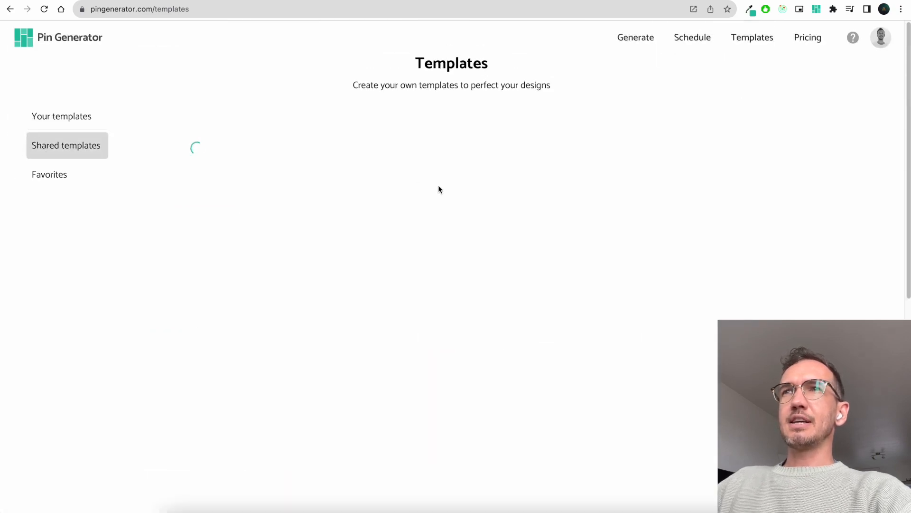
pyautogui.scroll(-10, 574, 211)
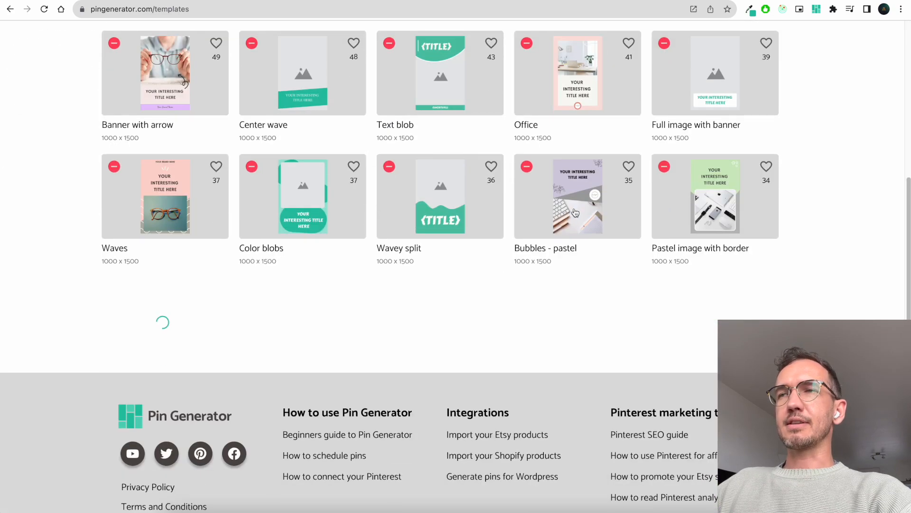
pyautogui.scroll(-9, 576, 212)
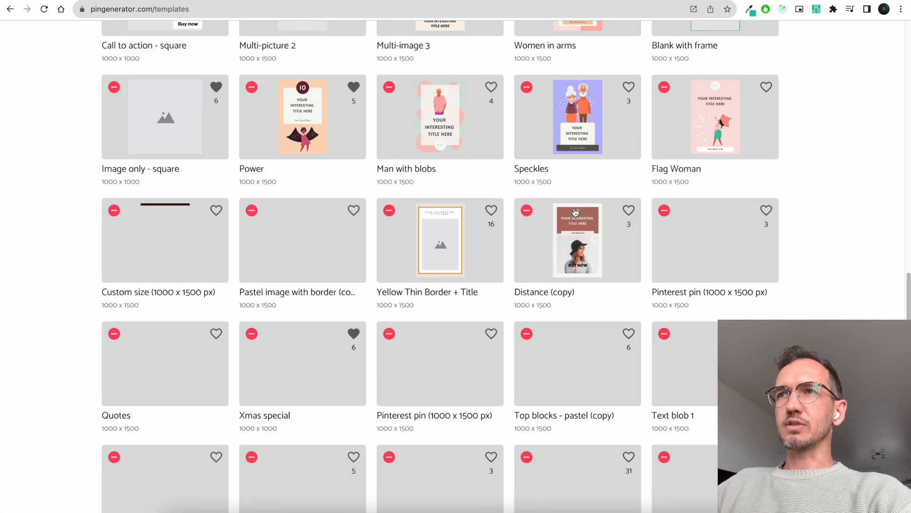
pyautogui.scroll(20, 614, 213)
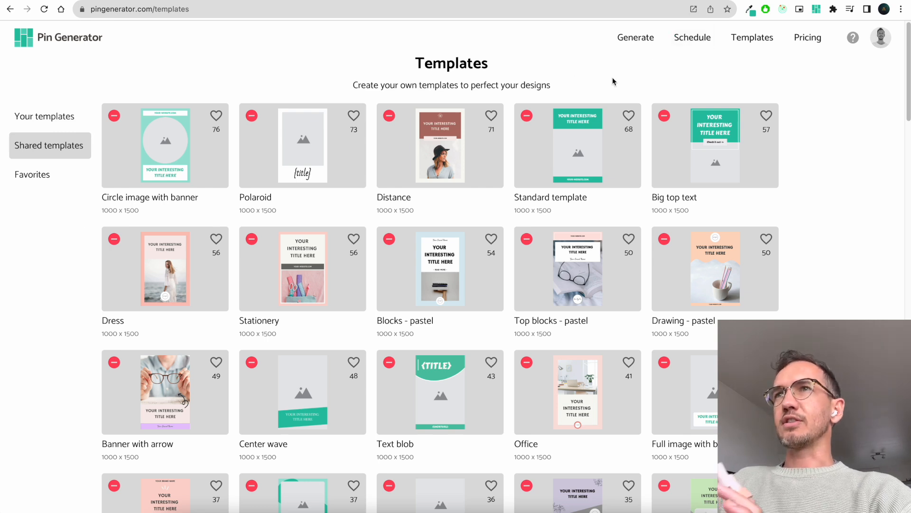
# Review the pin scheduling settings, including pins per day, posting times, timezone and timeslots, and leave them without saving.
pyautogui.click(700, 42)
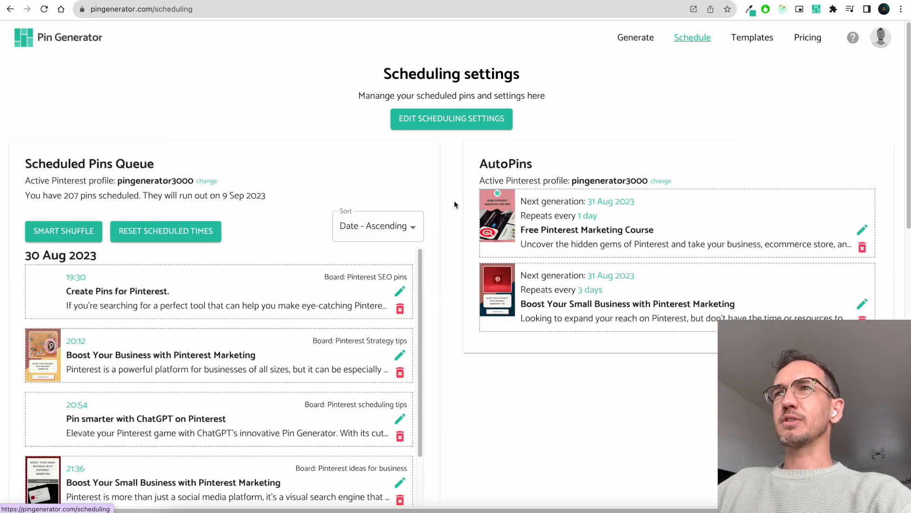
pyautogui.click(464, 127)
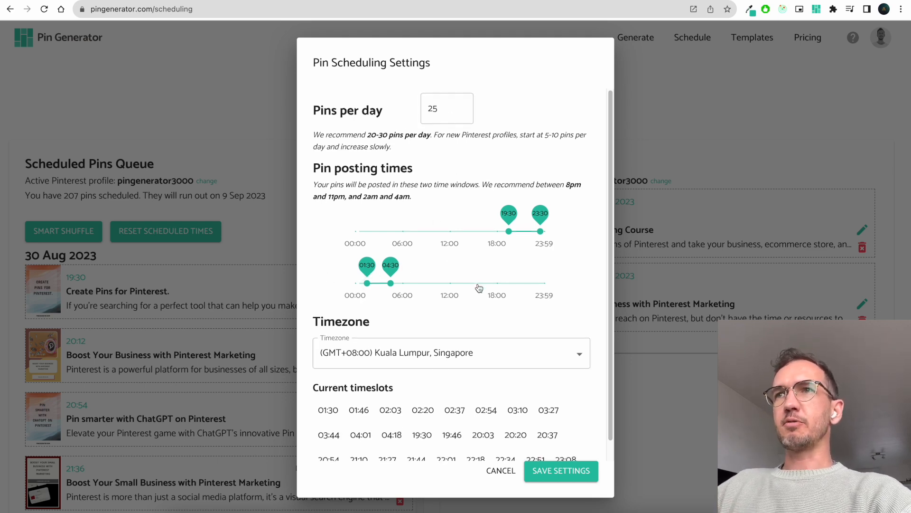
pyautogui.scroll(-1, 479, 288)
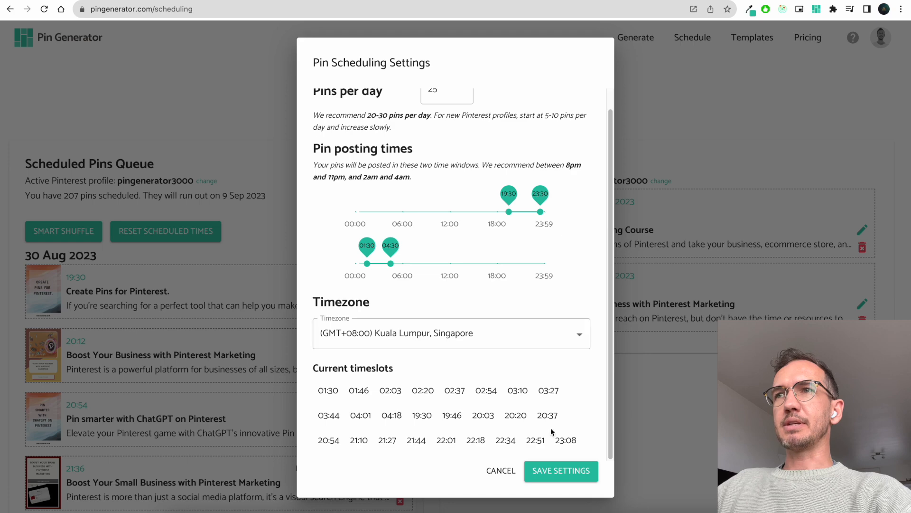
pyautogui.click(501, 472)
pyautogui.click(629, 38)
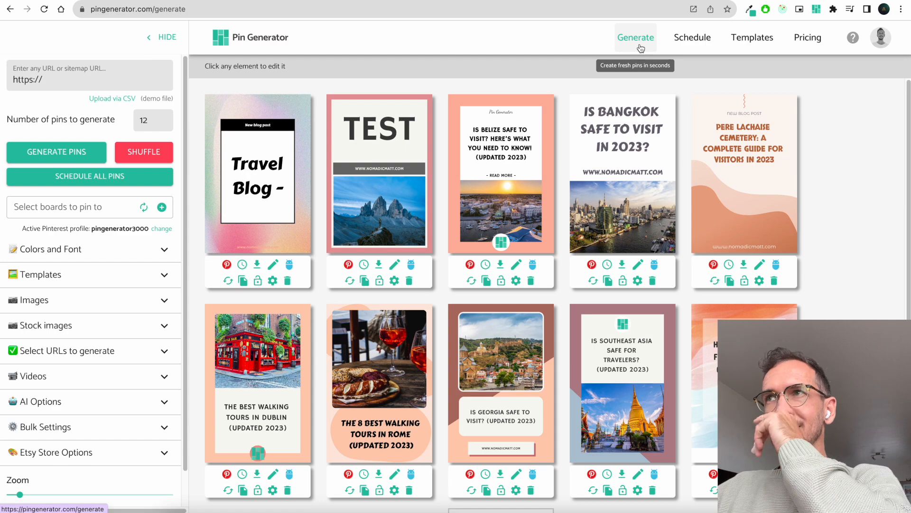
pyautogui.click(251, 50)
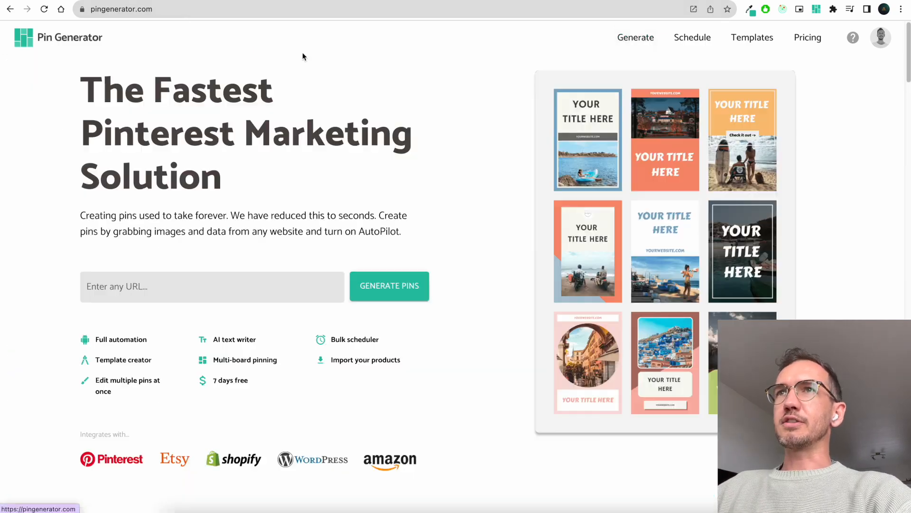
pyautogui.click(277, 276)
pyautogui.click(237, 356)
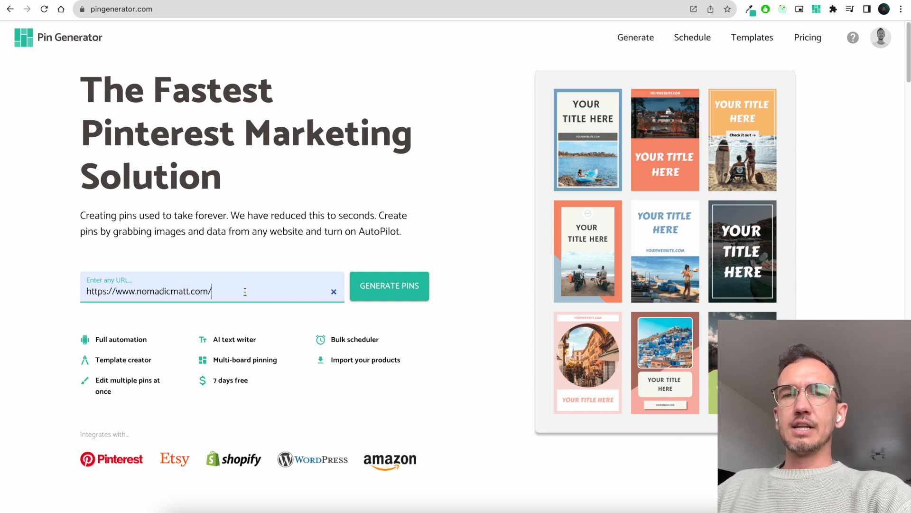
pyautogui.moveTo(245, 292); pyautogui.dragTo(81, 291)
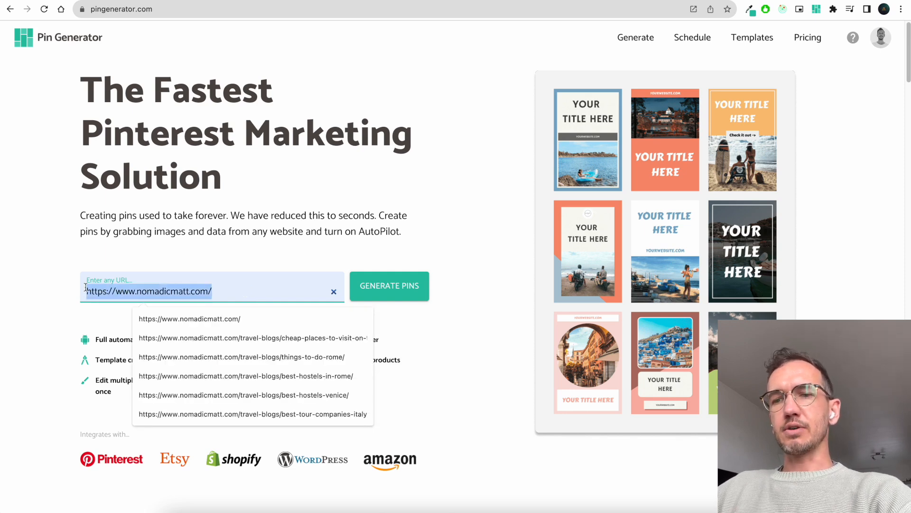
pyautogui.click(354, 262)
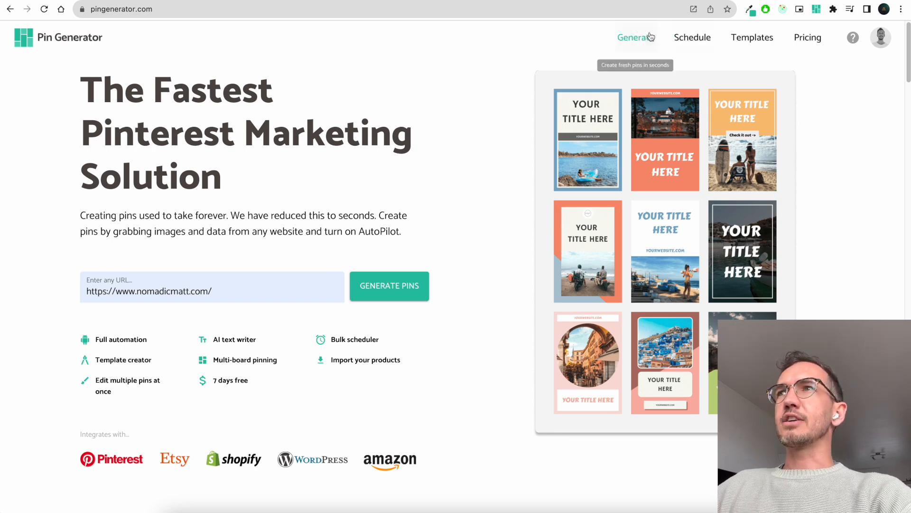
pyautogui.click(636, 37)
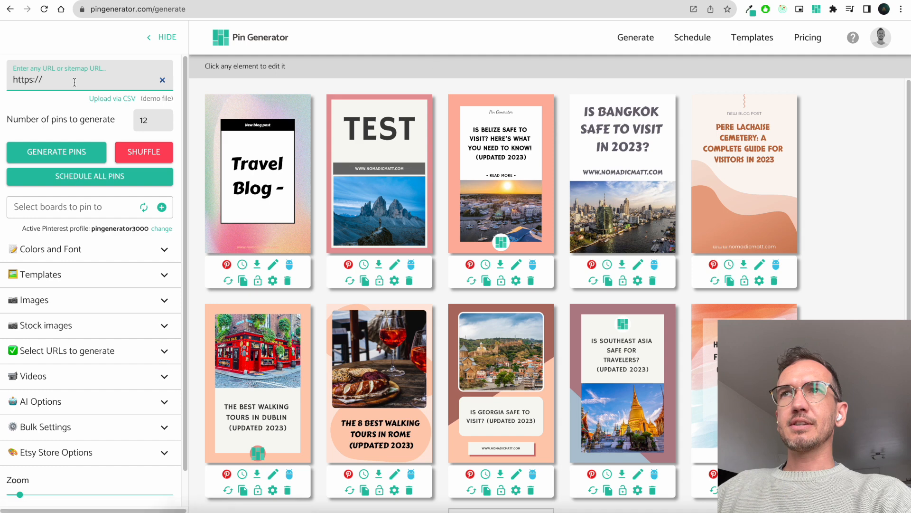
pyautogui.click(98, 80)
pyautogui.click(101, 128)
pyautogui.click(79, 152)
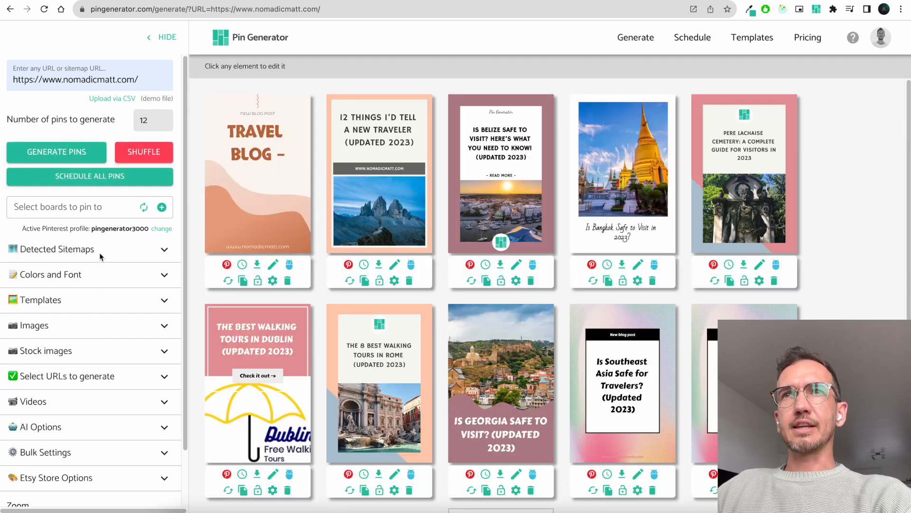
pyautogui.click(100, 252)
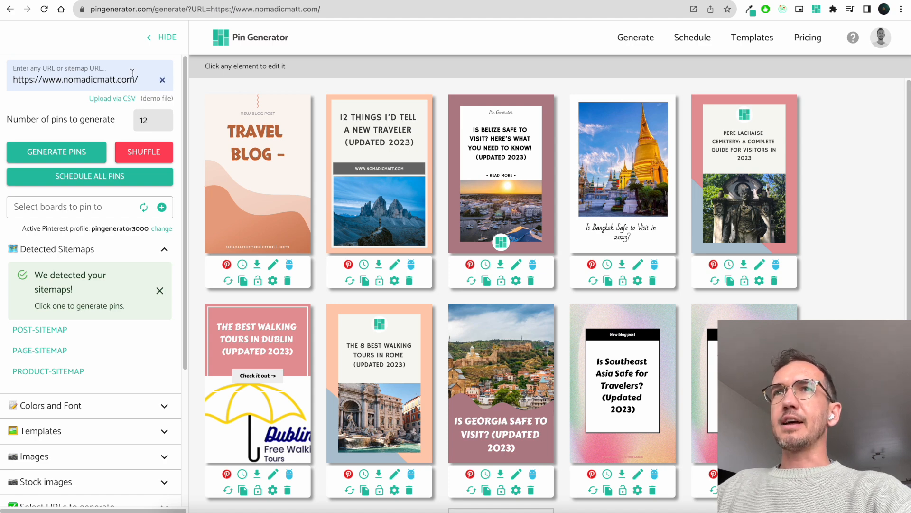
pyautogui.click(148, 79)
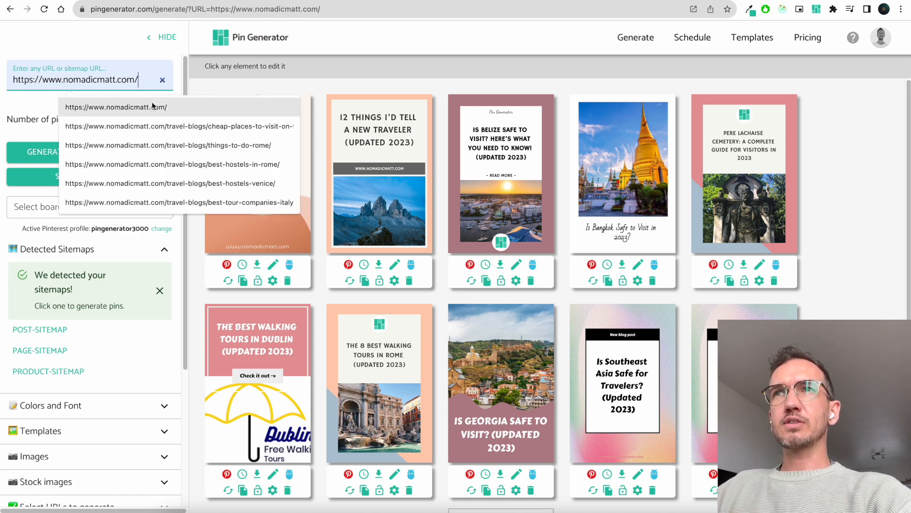
pyautogui.click(154, 144)
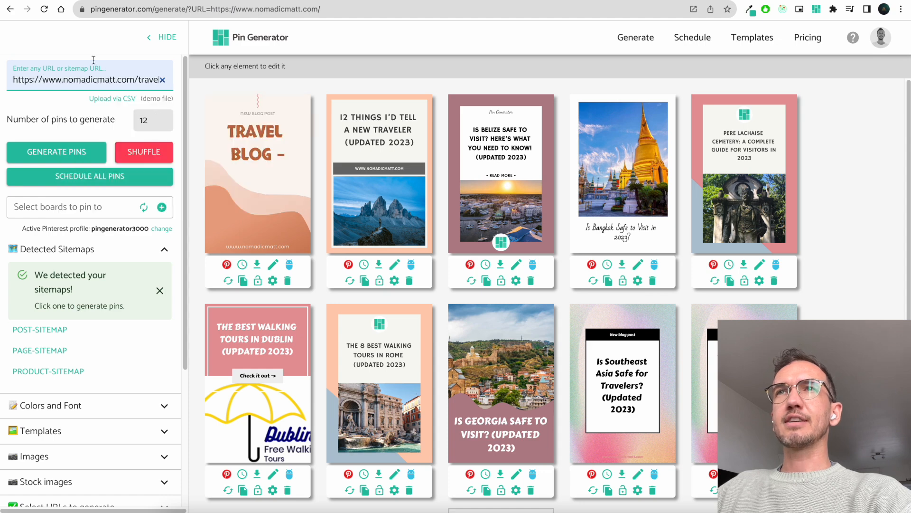
pyautogui.hscroll(3, 87, 81)
pyautogui.click(193, 129)
pyautogui.click(52, 152)
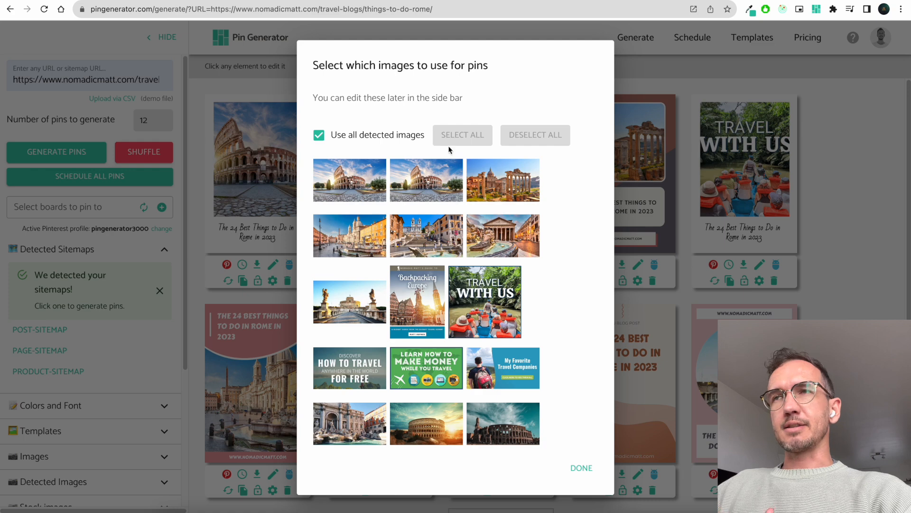
# Limit the pin images to the first Colosseum photo, Roman ruins, Piazza Navona, Spanish Steps, sunset Colosseum and Trevi Fountain, and confirm the selection.
pyautogui.click(364, 187)
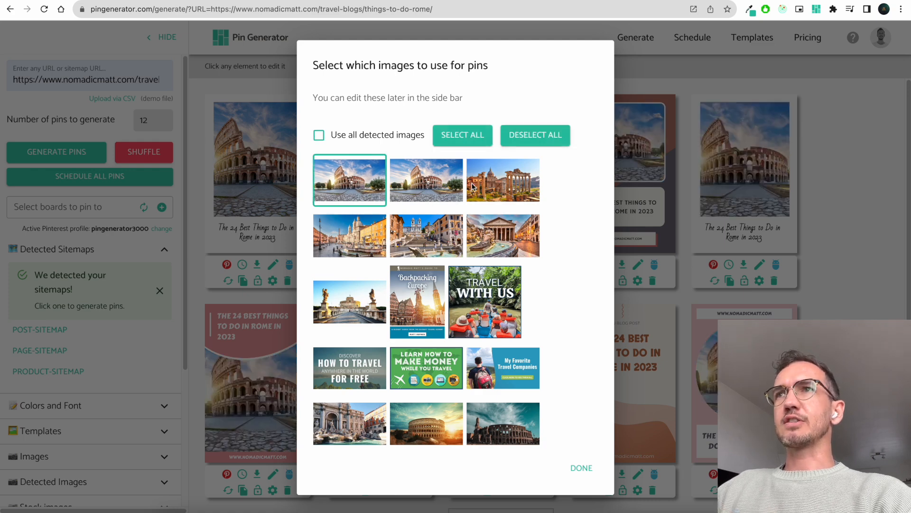
pyautogui.click(511, 176)
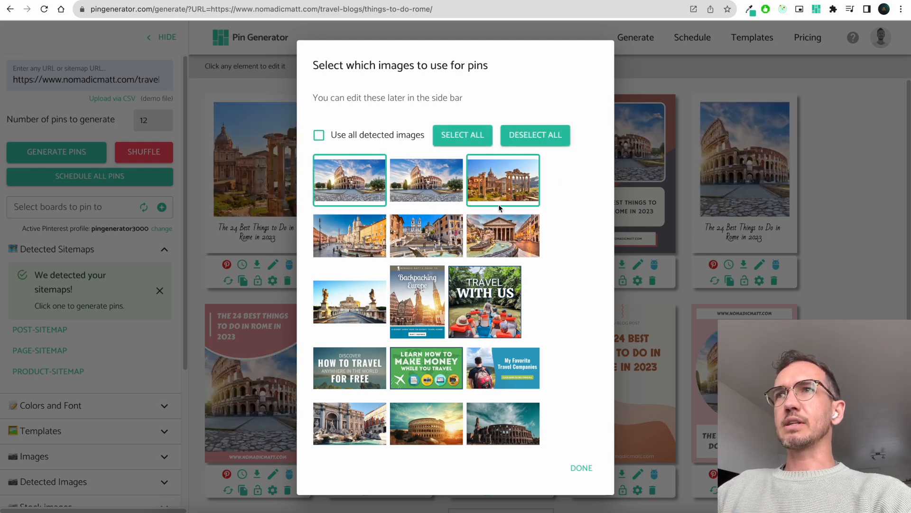
pyautogui.click(429, 235)
pyautogui.click(356, 238)
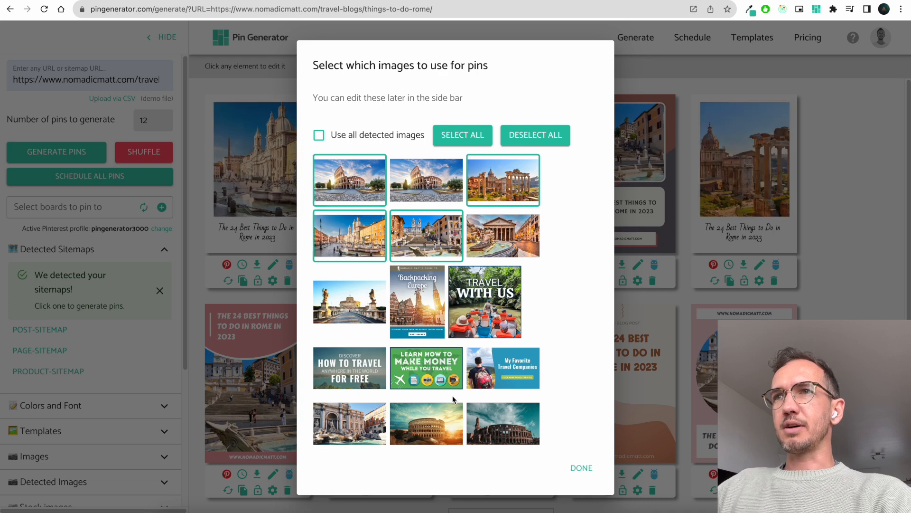
pyautogui.click(431, 426)
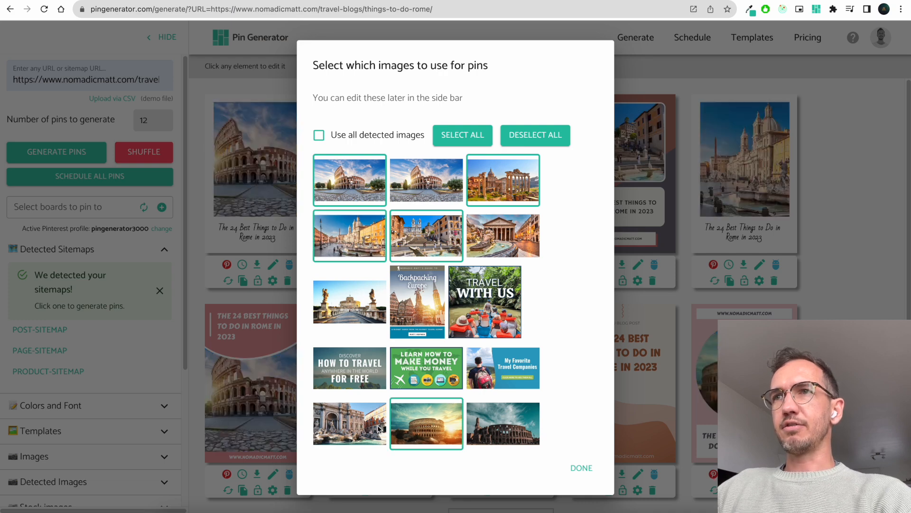
pyautogui.click(357, 426)
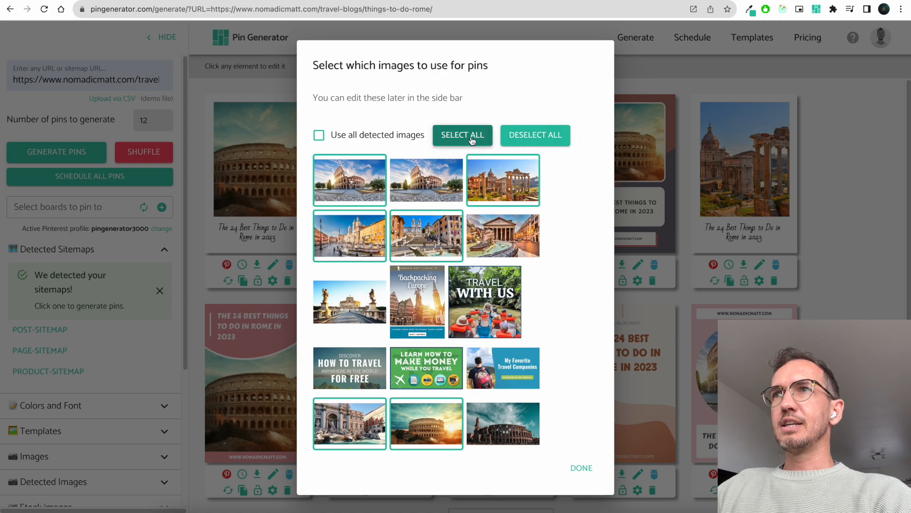
pyautogui.click(582, 468)
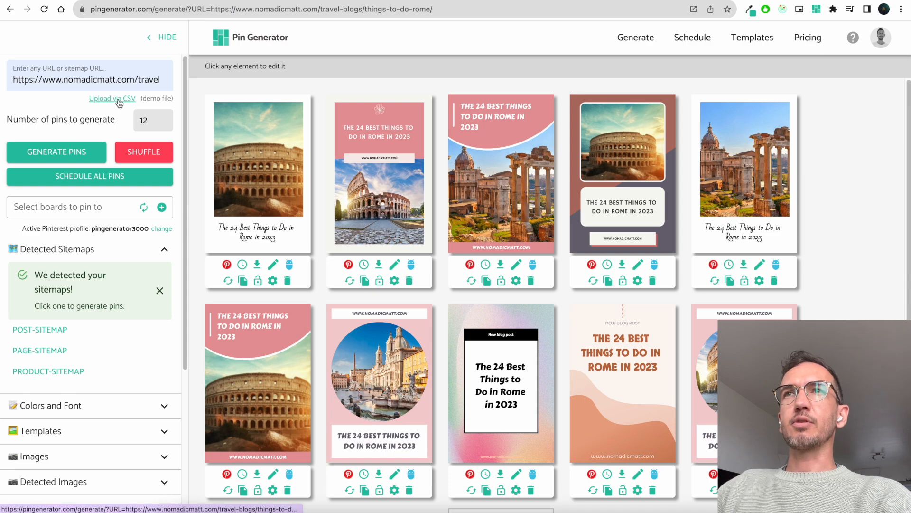
# Download the demo CSV file to the Desktop and open it in Excel.
pyautogui.click(167, 101)
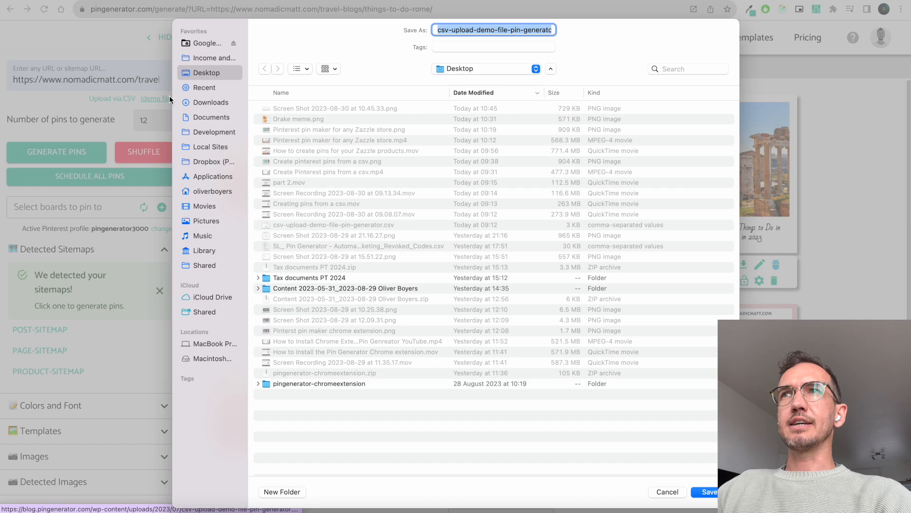
pyautogui.press('Return')
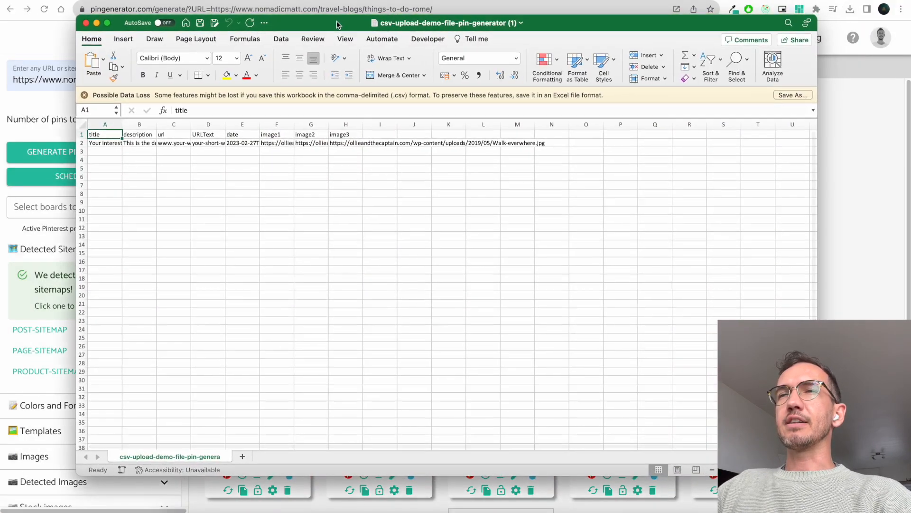
pyautogui.moveTo(337, 22); pyautogui.dragTo(334, 23)
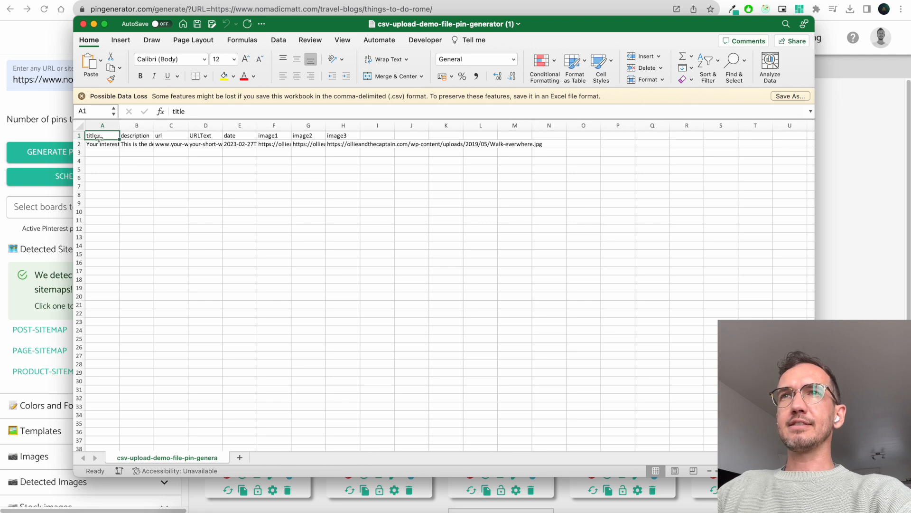
# Examine the header row of the demo CSV, from the title column through image3.
pyautogui.press('Right')
pyautogui.press('Right')
pyautogui.press('Right')
pyautogui.press('Right')
pyautogui.press('Right')
pyautogui.press('Right')
pyautogui.press('Right')
pyautogui.press('Left')
pyautogui.press('Left')
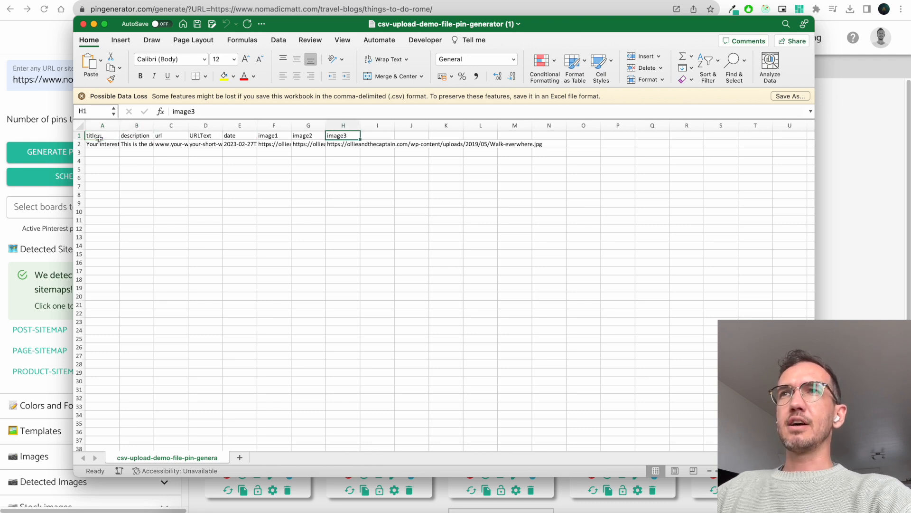
pyautogui.press('Left')
pyautogui.press('Left')
pyautogui.press('Left')
pyautogui.press('Left')
pyautogui.press('Left')
pyautogui.press('Right')
pyautogui.press('Right')
pyautogui.press('Right')
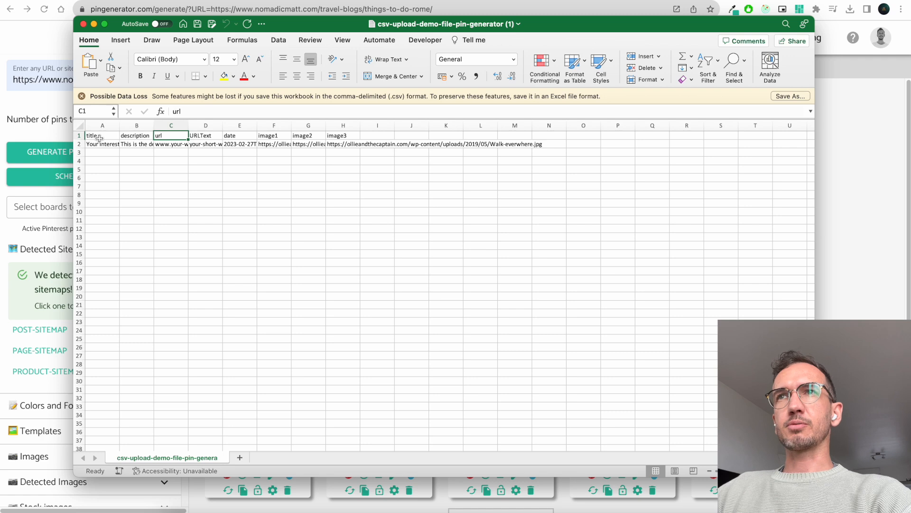
pyautogui.press('Right')
pyautogui.press('Right')
pyautogui.press('Right')
pyautogui.press('Right')
pyautogui.press('Right')
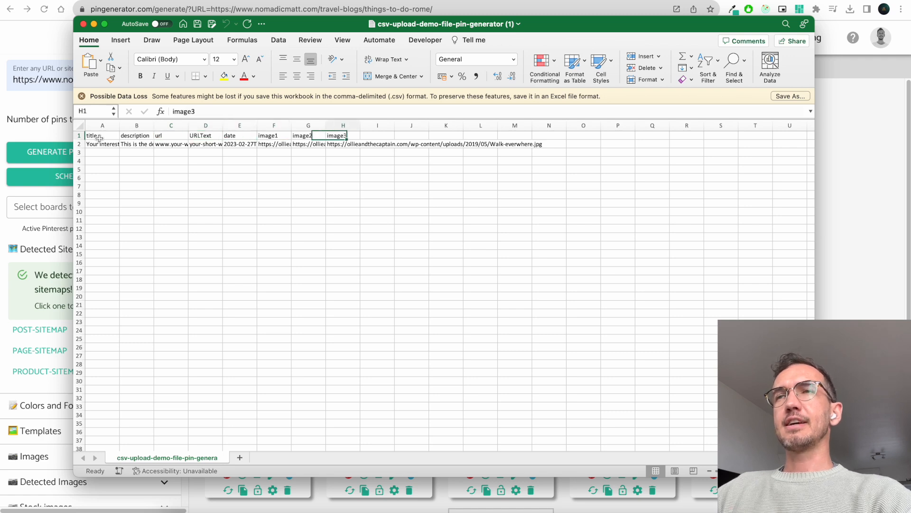
pyautogui.press('Left')
pyautogui.press('Left')
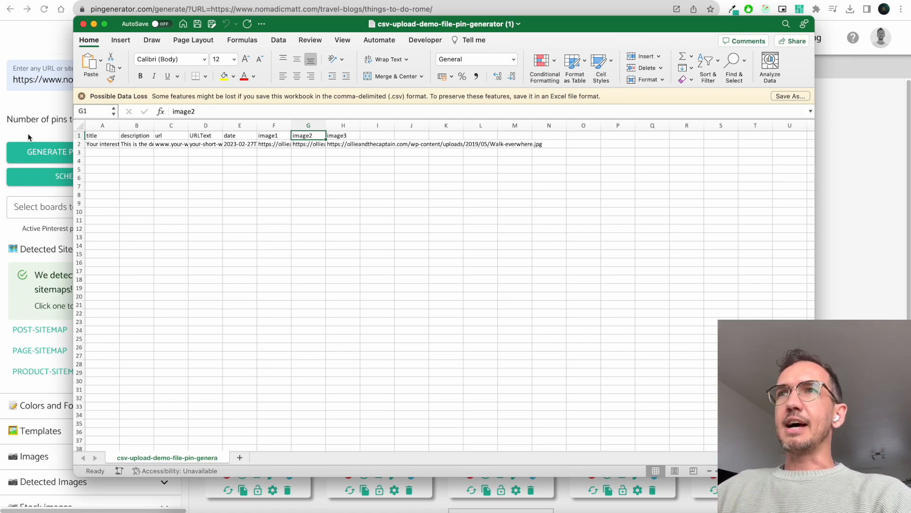
pyautogui.press('Left')
pyautogui.press('Left')
pyautogui.press('Left')
pyautogui.press('Left')
pyautogui.press('Left')
pyautogui.press('Left')
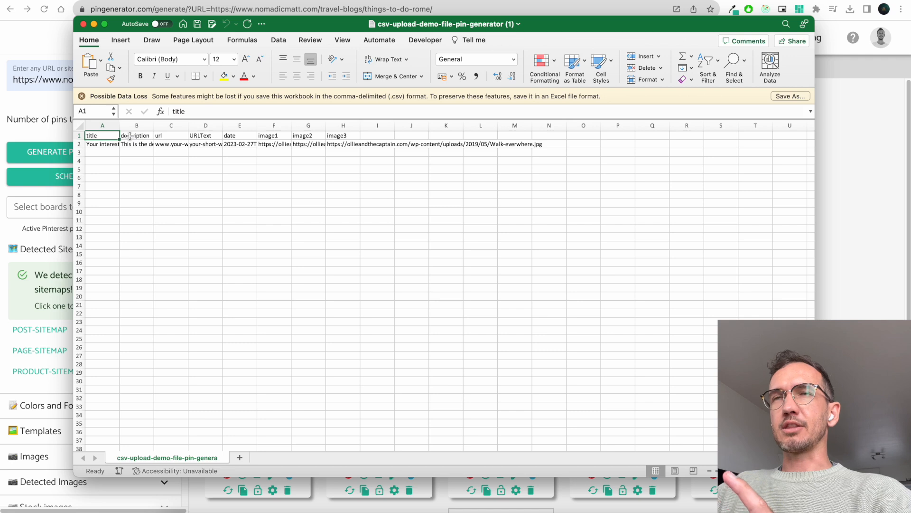
pyautogui.press('Right')
pyautogui.press('Right')
pyautogui.press('Right')
pyautogui.press('Right')
pyautogui.press('Right')
pyautogui.press('Right')
pyautogui.press('Right')
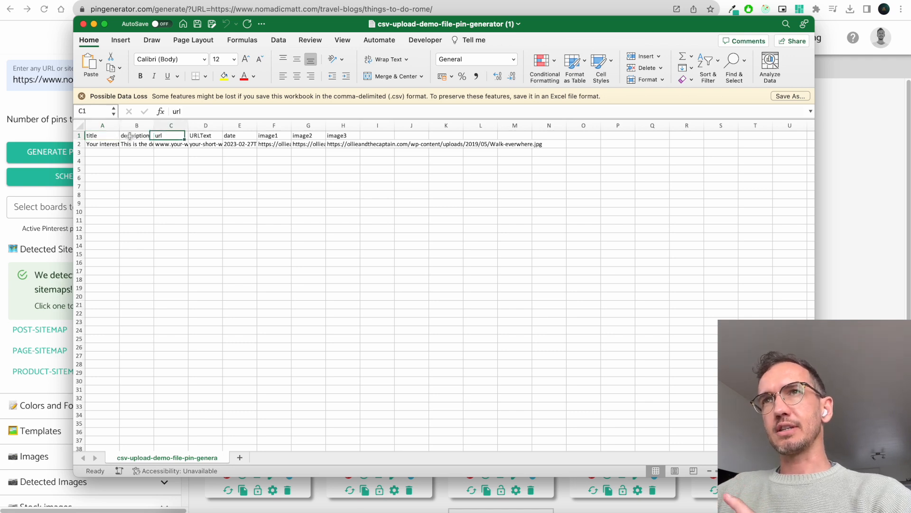
pyautogui.press('Left')
pyautogui.press('Left')
pyautogui.press('Left')
pyautogui.press('Left')
pyautogui.press('Left')
pyautogui.press('Left')
pyautogui.press('Left')
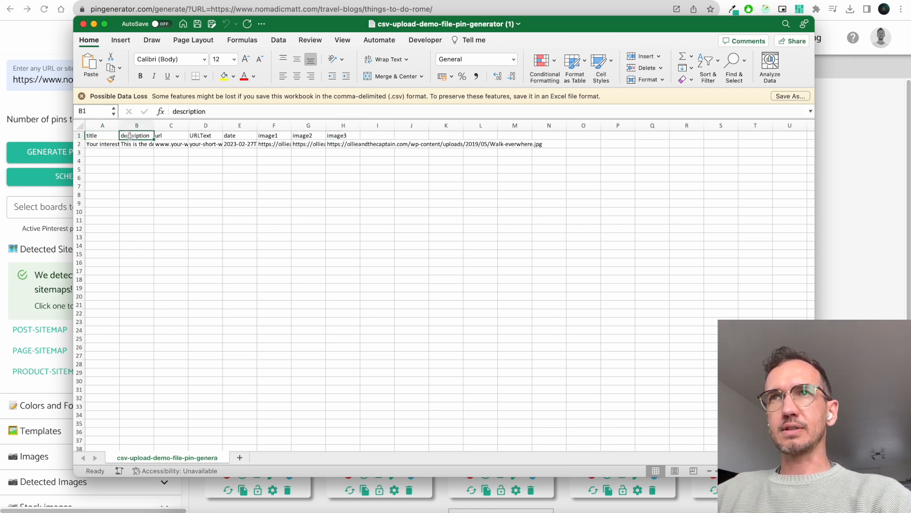
# Read the sample values in row 2, covering title, description, url, URLText, date and the image links.
pyautogui.press('Down')
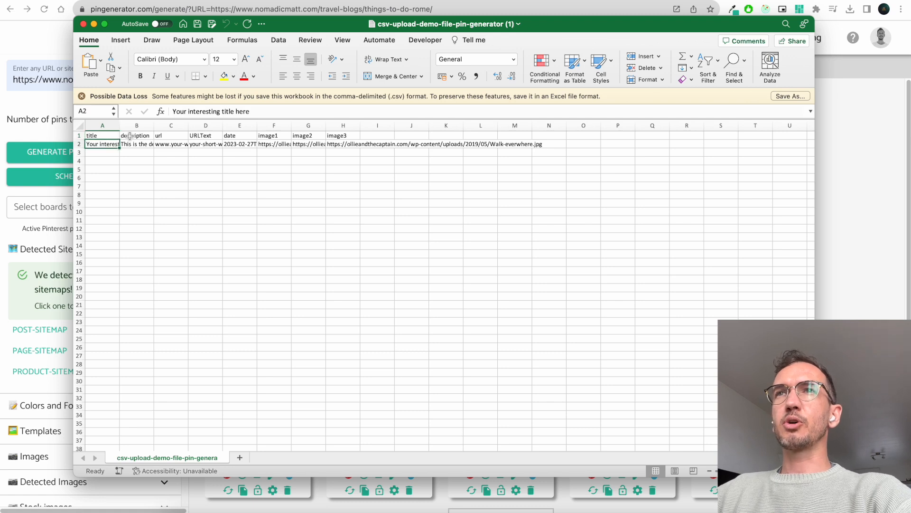
pyautogui.press('Right')
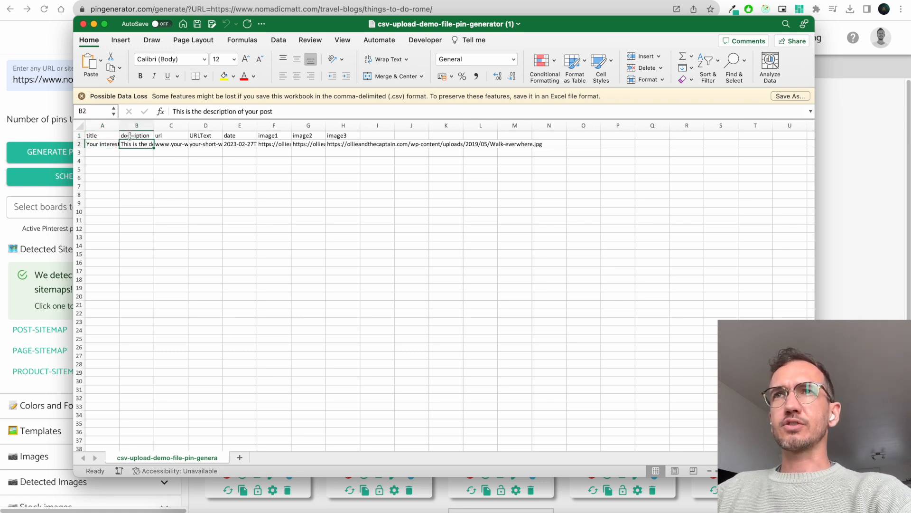
pyautogui.press('Right')
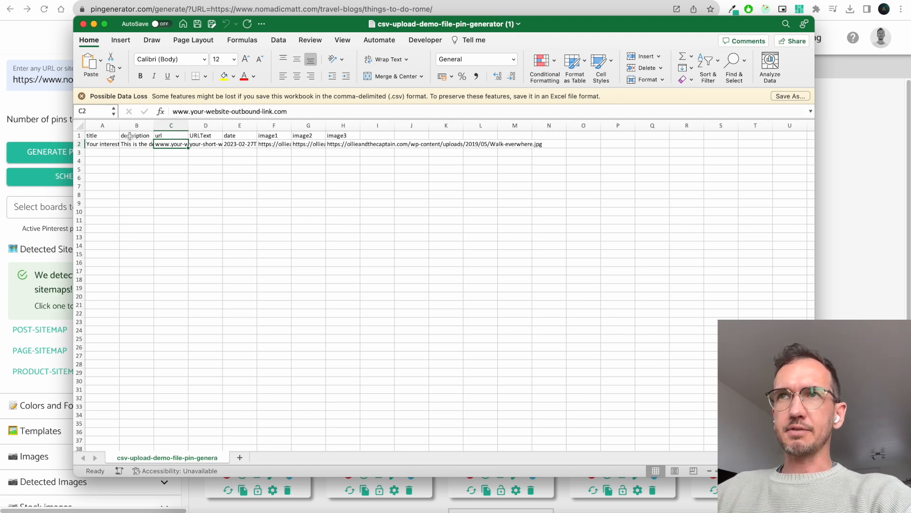
pyautogui.press('Right')
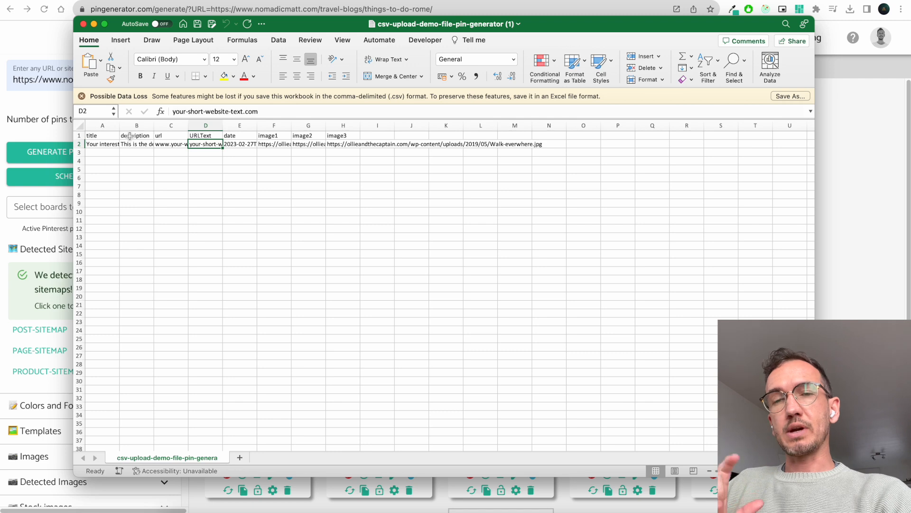
pyautogui.press('Right')
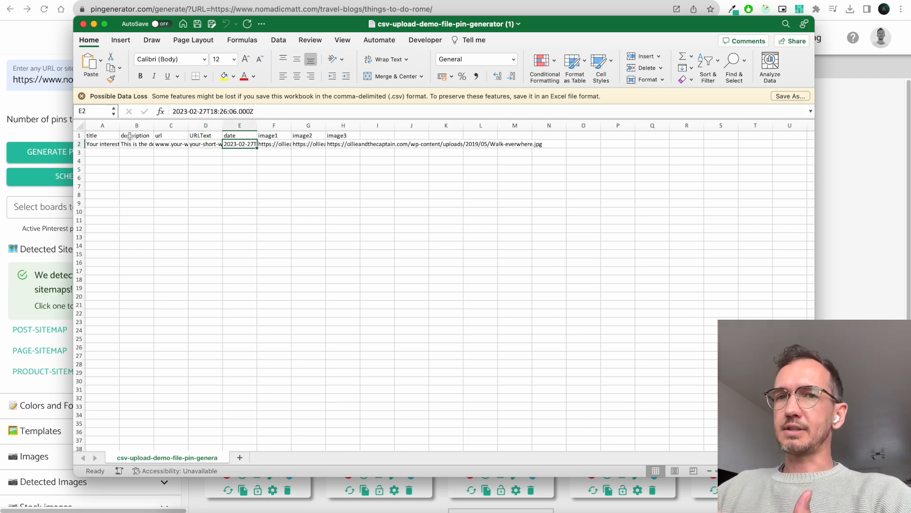
pyautogui.press('Right')
pyautogui.press('Right')
pyautogui.press('Right')
pyautogui.press('Left')
pyautogui.press('Left')
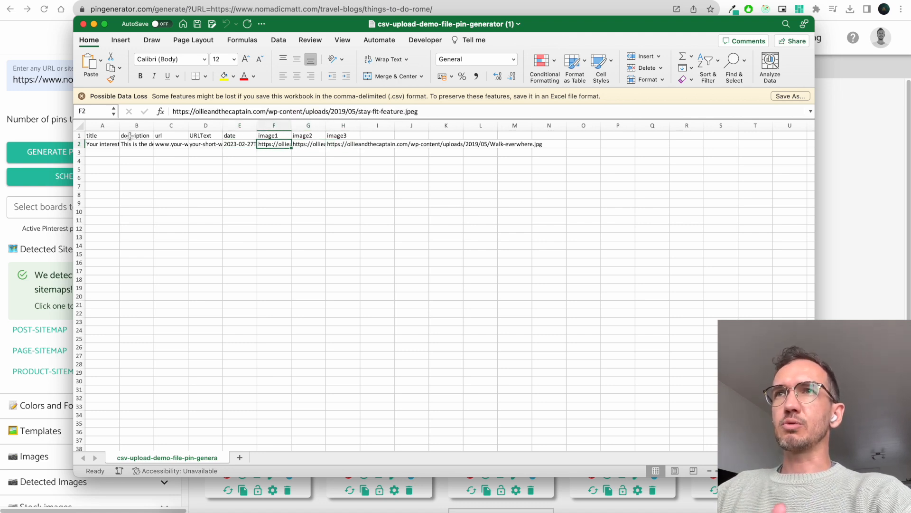
# Enter an image4 header in the empty column after image3 and clear it again.
pyautogui.press('Up')
pyautogui.press('Right')
pyautogui.press('Right')
pyautogui.press('Right')
pyautogui.write('image')
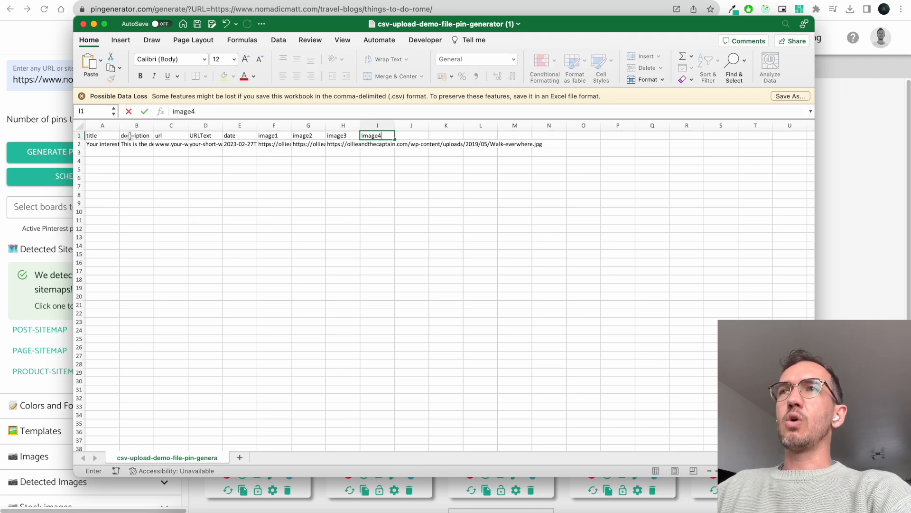
pyautogui.press('Tab')
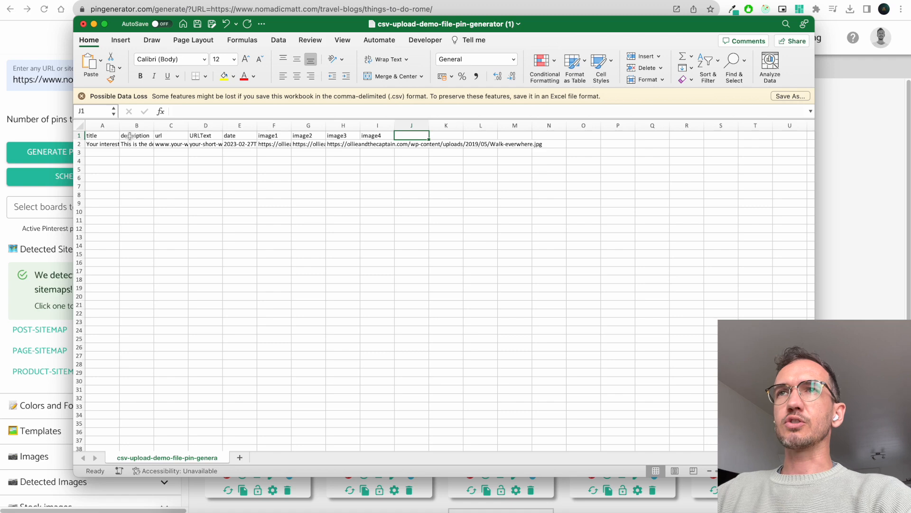
pyautogui.press('Left')
pyautogui.press('Delete')
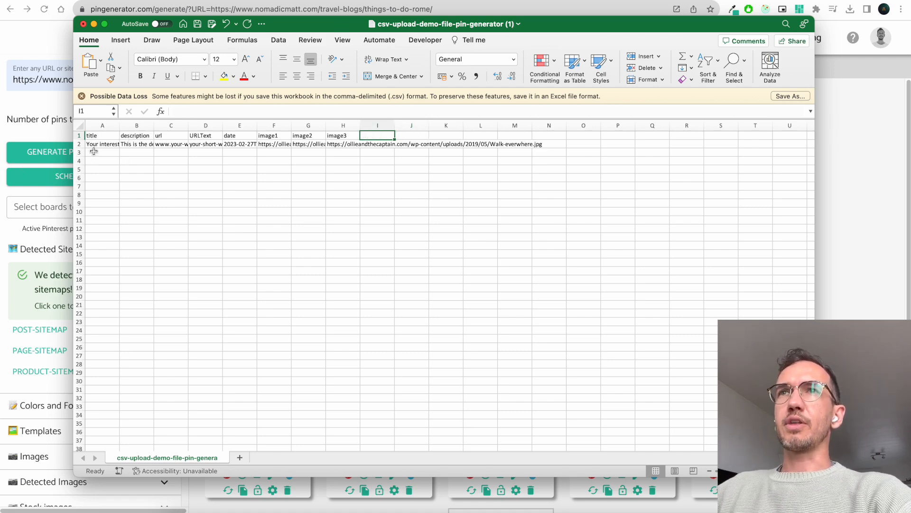
# Duplicate the sample row 2 into rows 3 to 6, save the CSV file and close it.
pyautogui.click(79, 144)
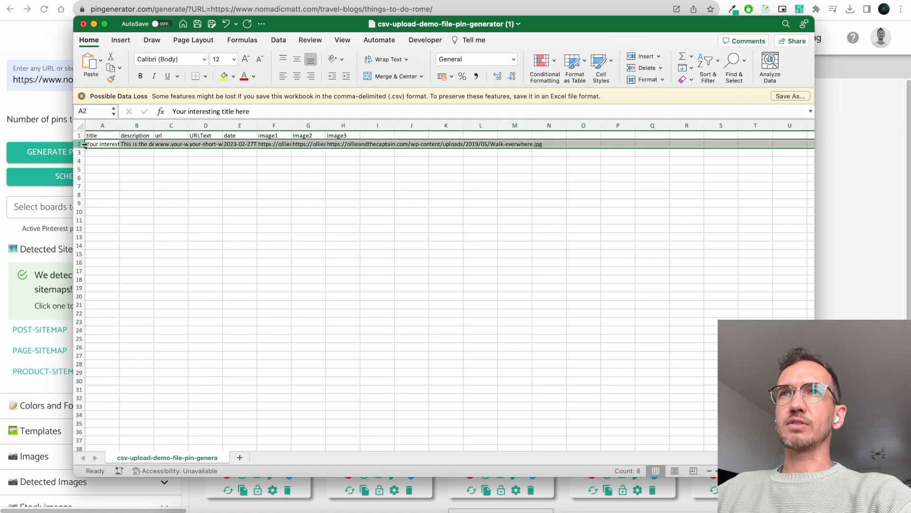
pyautogui.press('super+c')
pyautogui.click(79, 152)
pyautogui.press('super+v')
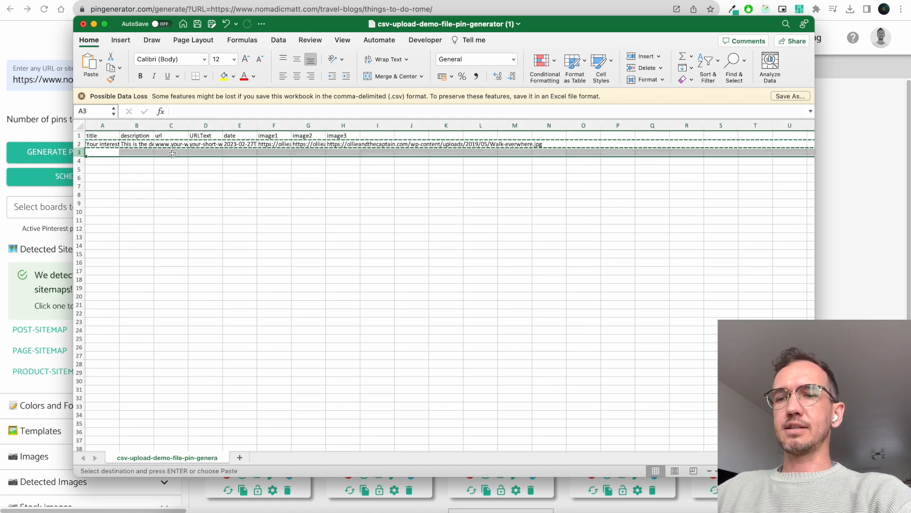
pyautogui.press('Down')
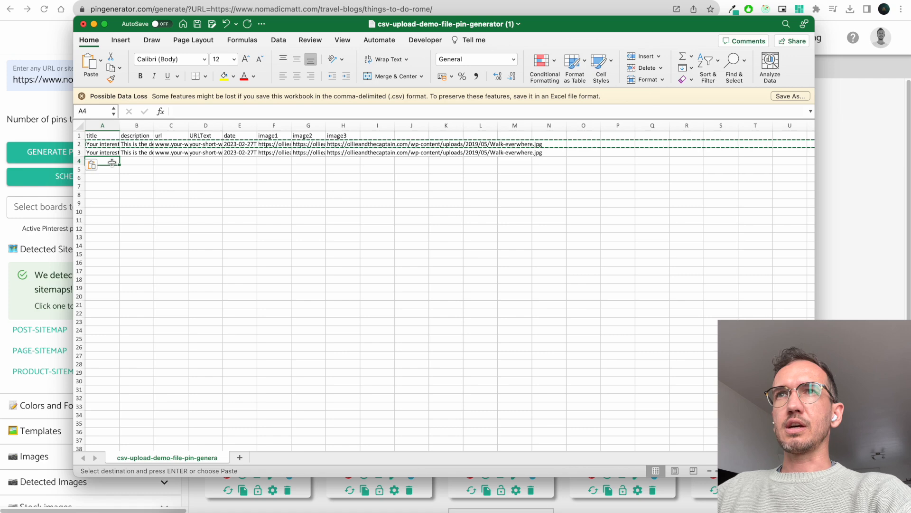
pyautogui.press('super+v')
pyautogui.press('Down')
pyautogui.press('super+v')
pyautogui.press('Down')
pyautogui.press('super+v')
pyautogui.press('super+s')
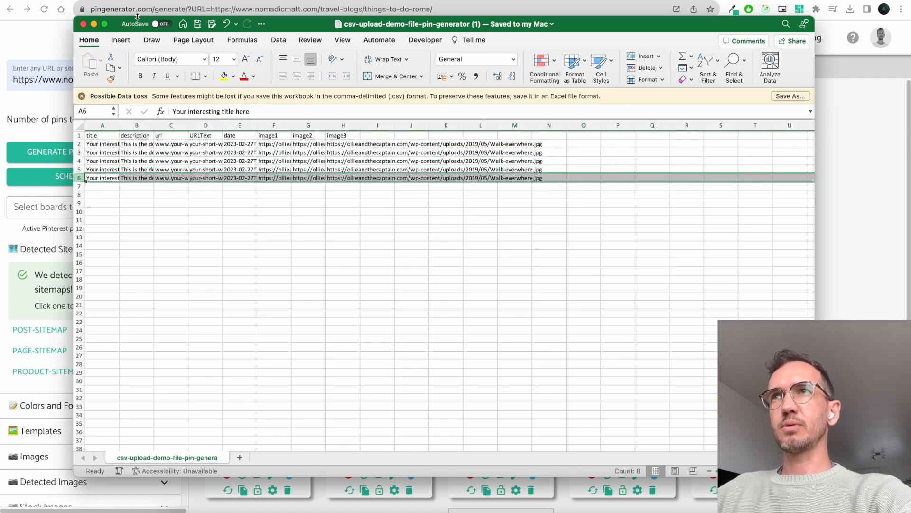
pyautogui.click(84, 24)
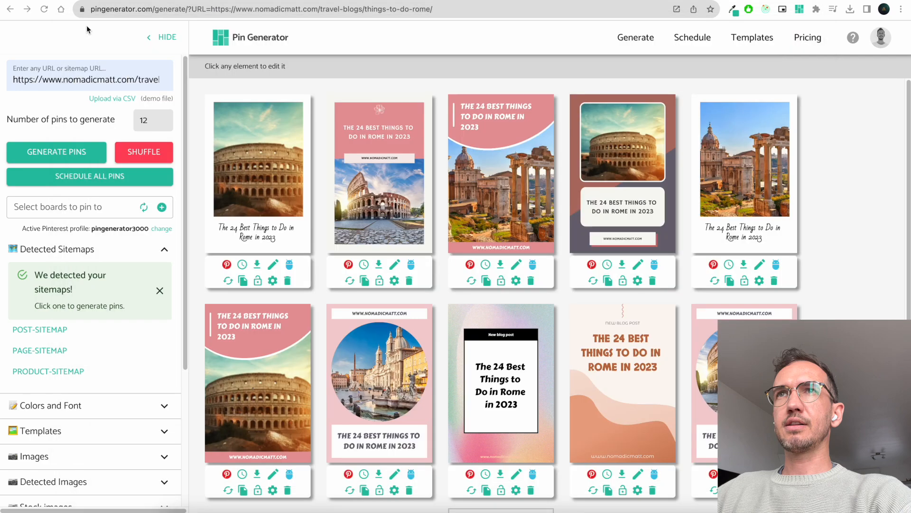
# Upload csv-upload-demo-file-pin-generator (1).csv from the Desktop to generate pins and look through the resulting pins.
pyautogui.click(112, 98)
pyautogui.click(267, 77)
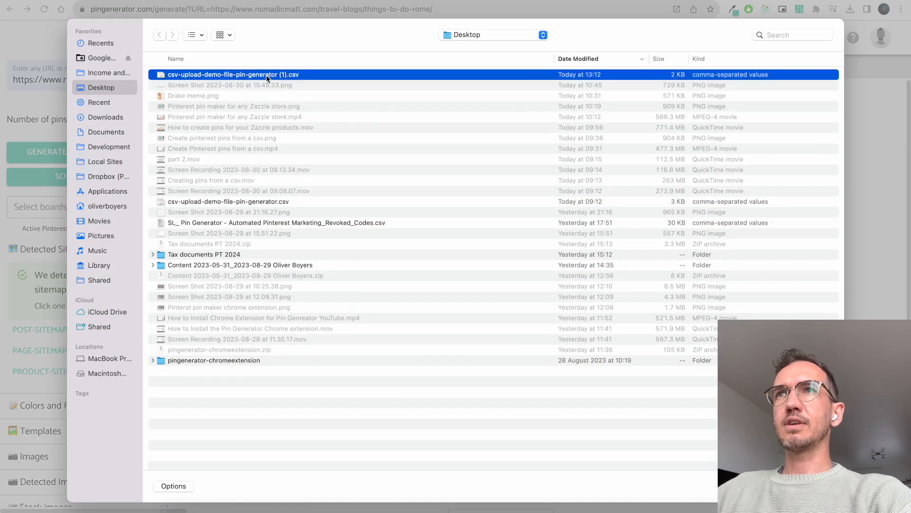
pyautogui.doubleClick(268, 76)
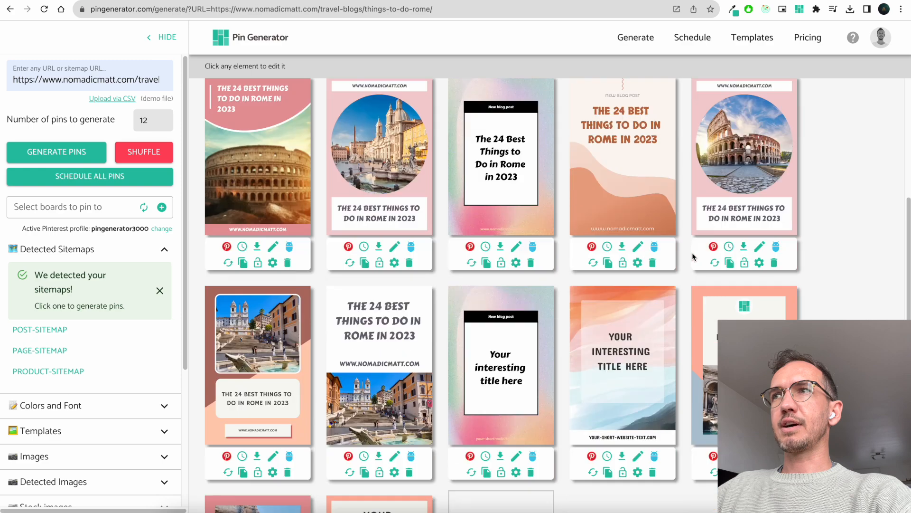
pyautogui.scroll(-1, 693, 256)
pyautogui.scroll(-3, 693, 256)
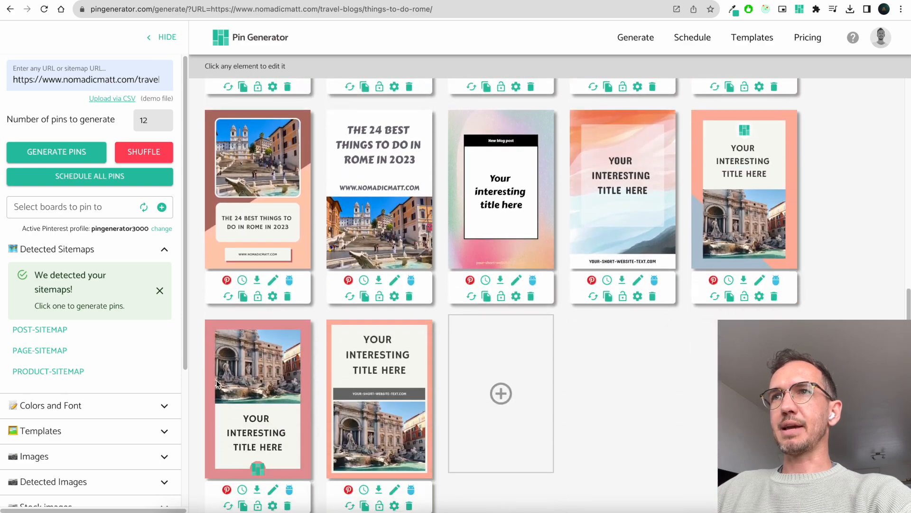
pyautogui.scroll(1, 419, 403)
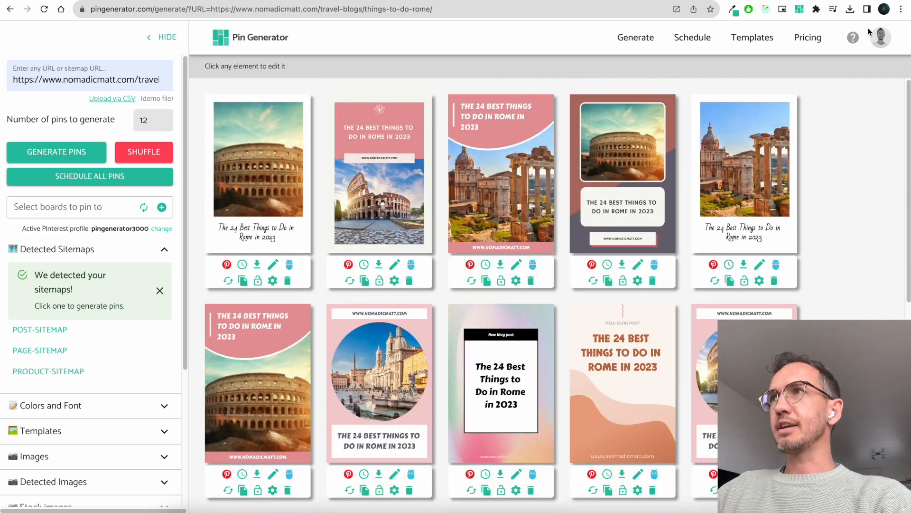
# Open the Products page and look over the options for connecting Etsy and Shopify stores.
pyautogui.click(881, 37)
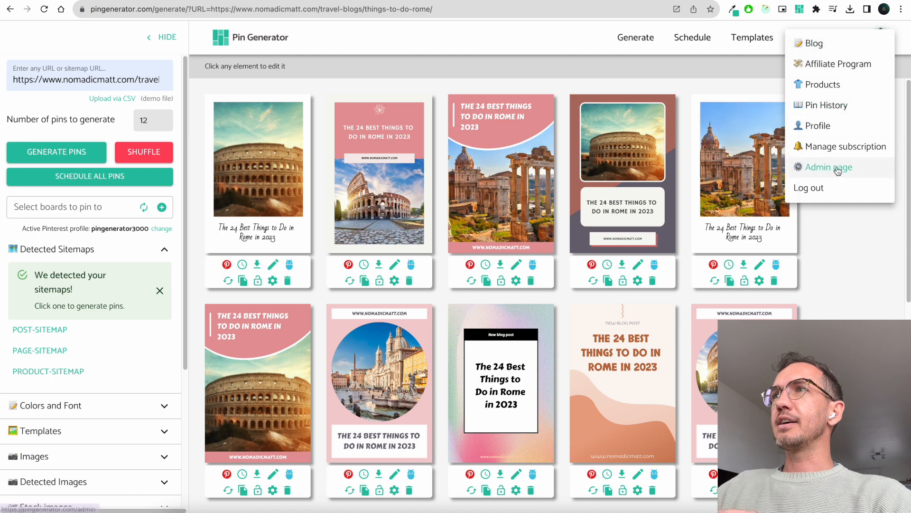
pyautogui.click(845, 84)
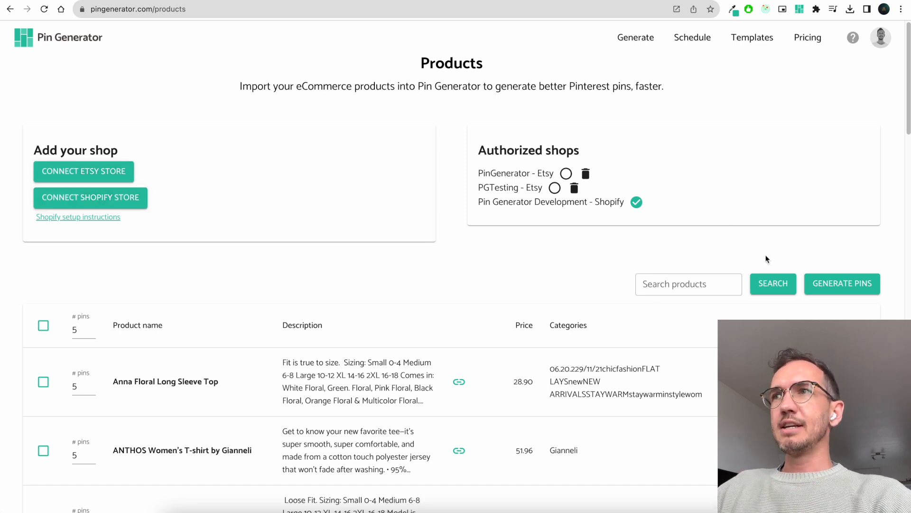
pyautogui.click(894, 45)
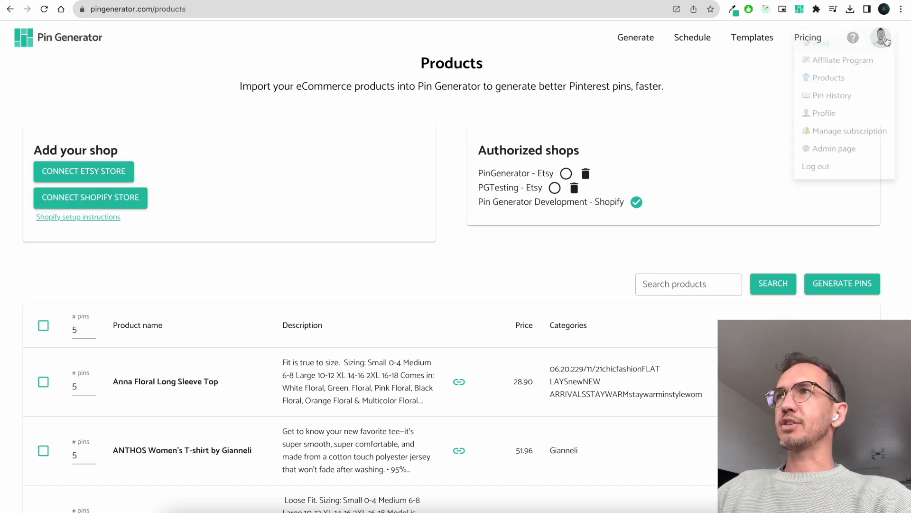
pyautogui.click(492, 264)
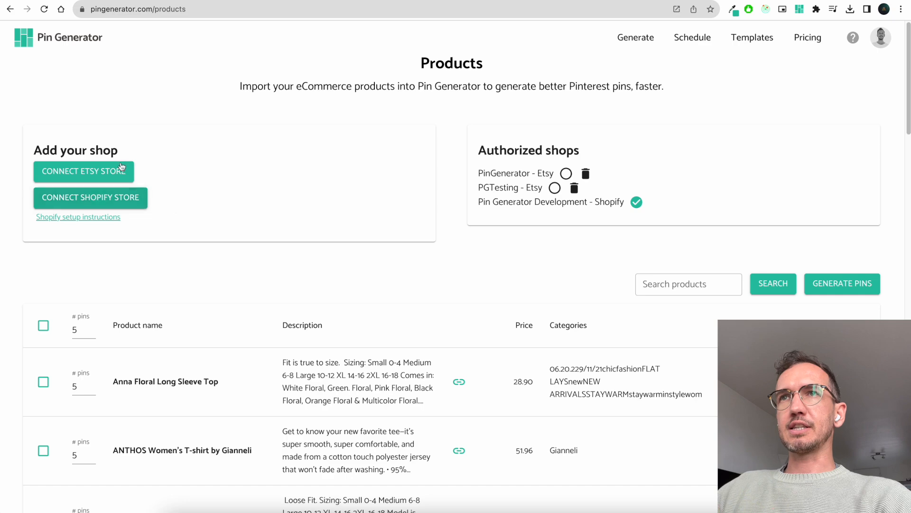
# Select the Anna Floral Long Sleeve Top and ANTHOS Women's T-shirt by Gianneli and generate 5 pins for each.
pyautogui.scroll(-3, 445, 214)
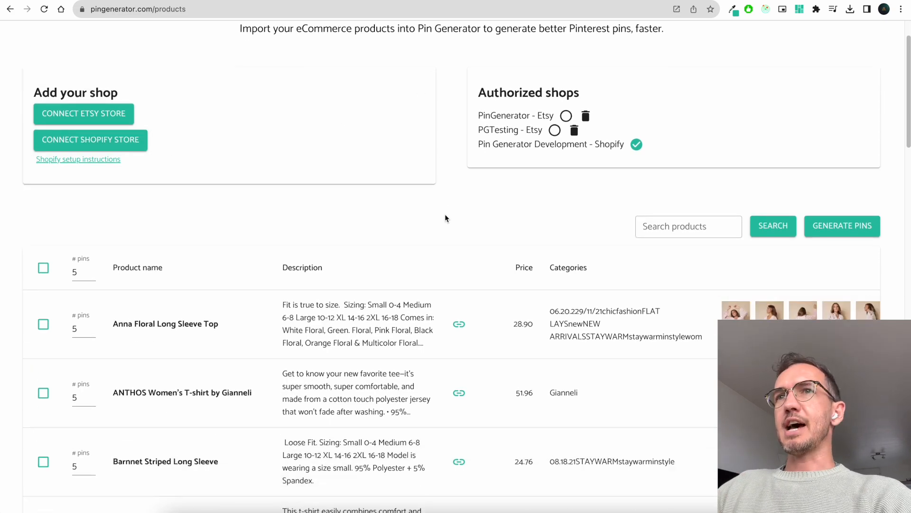
pyautogui.scroll(-3, 674, 309)
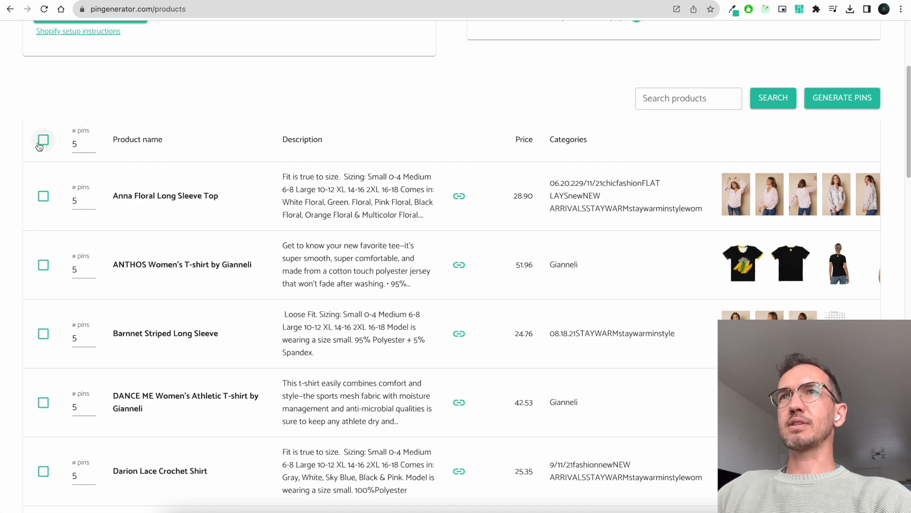
pyautogui.click(43, 196)
pyautogui.click(44, 265)
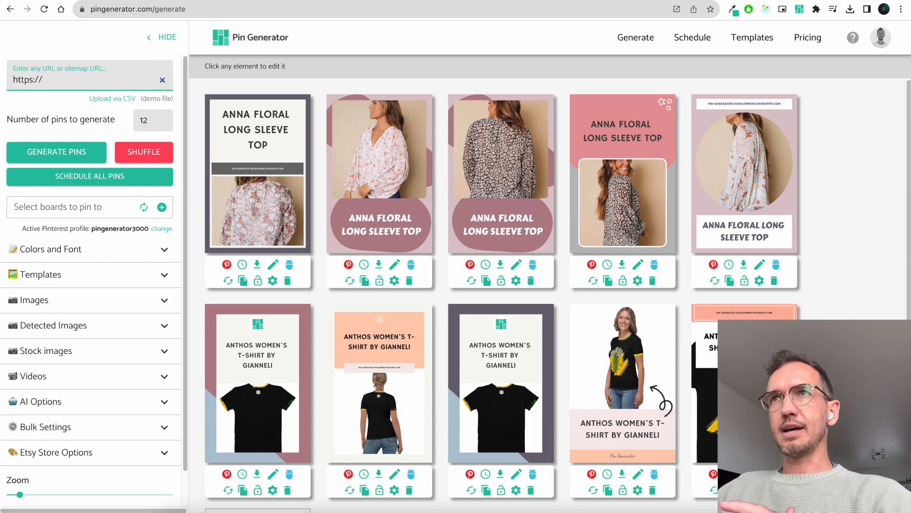
pyautogui.click(866, 209)
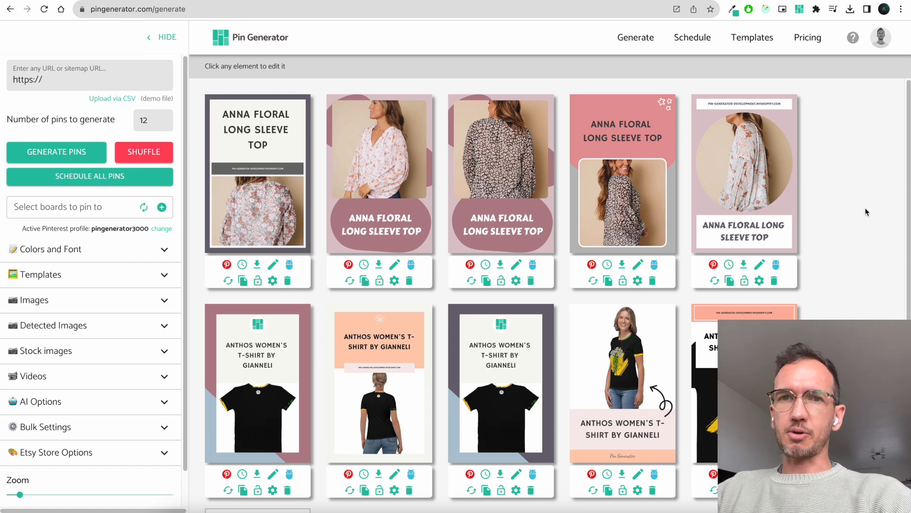
pyautogui.click(106, 80)
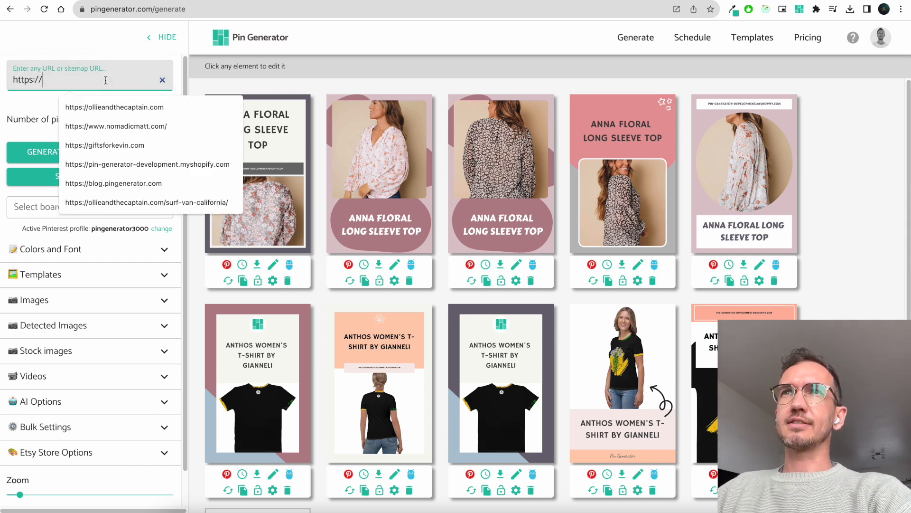
pyautogui.moveTo(106, 80); pyautogui.dragTo(12, 74)
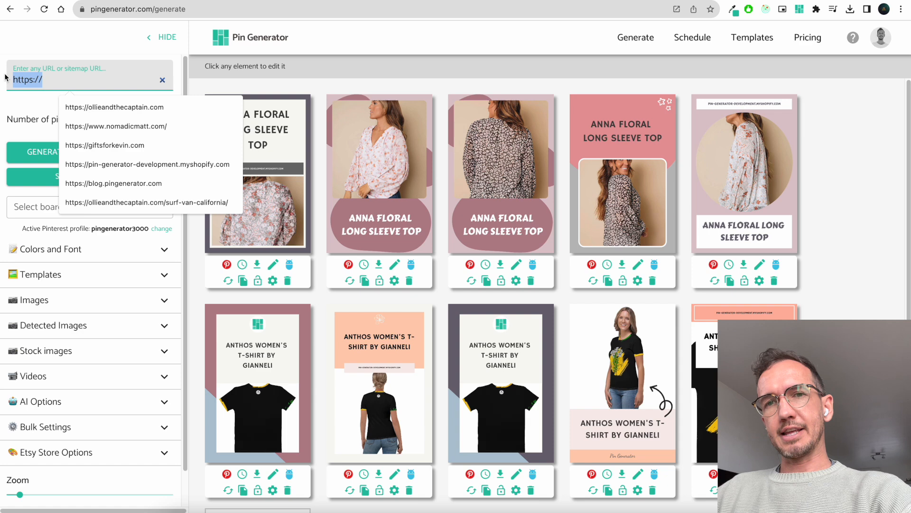
pyautogui.click(882, 236)
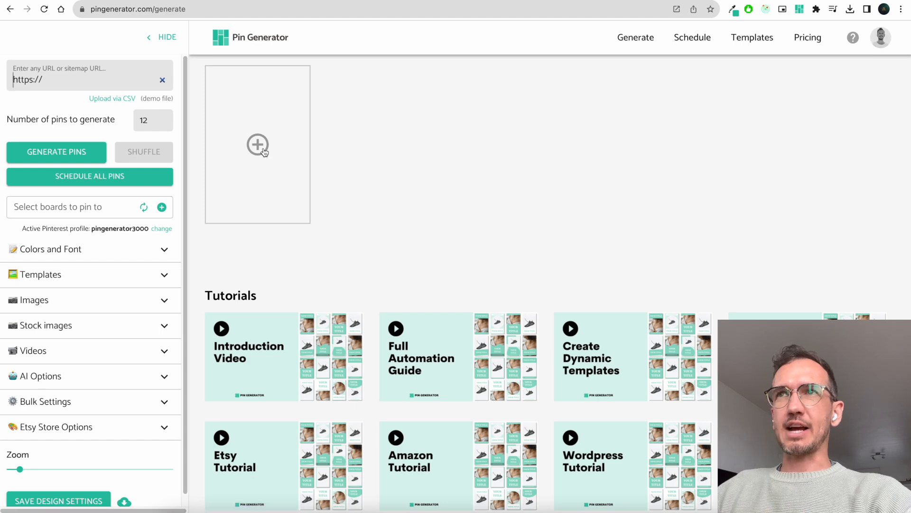
# Add five blank placeholder pins to the empty pin workspace.
pyautogui.click(262, 148)
pyautogui.click(378, 171)
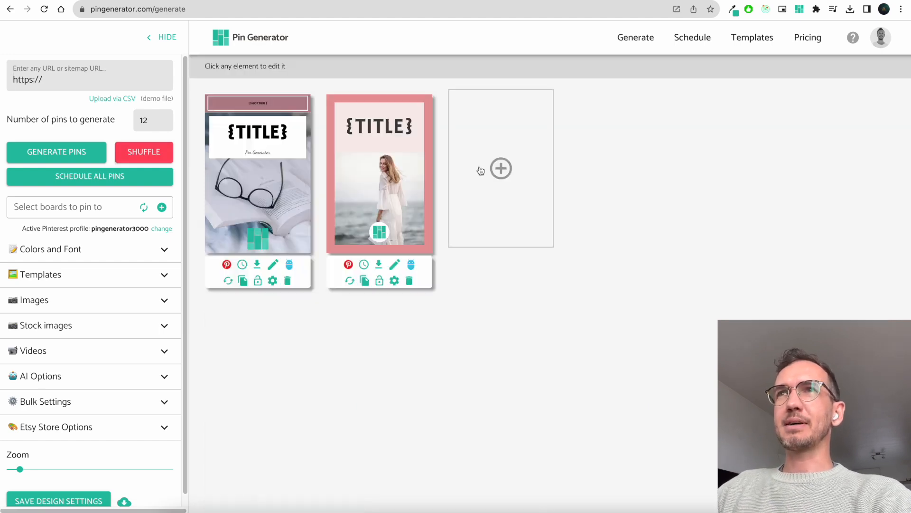
pyautogui.click(522, 168)
pyautogui.click(627, 170)
pyautogui.click(751, 173)
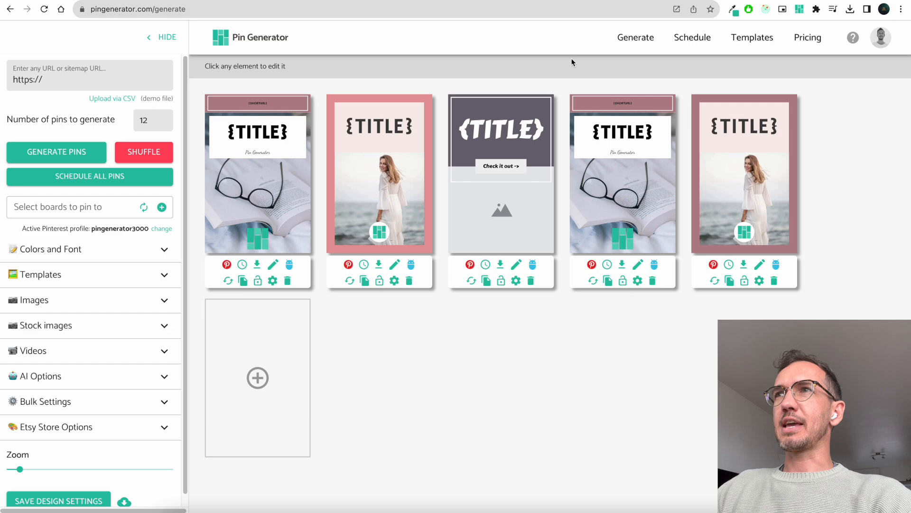
# Set the first blank pin's title to Test and save the pin details.
pyautogui.click(273, 265)
pyautogui.click(319, 139)
pyautogui.write('Test')
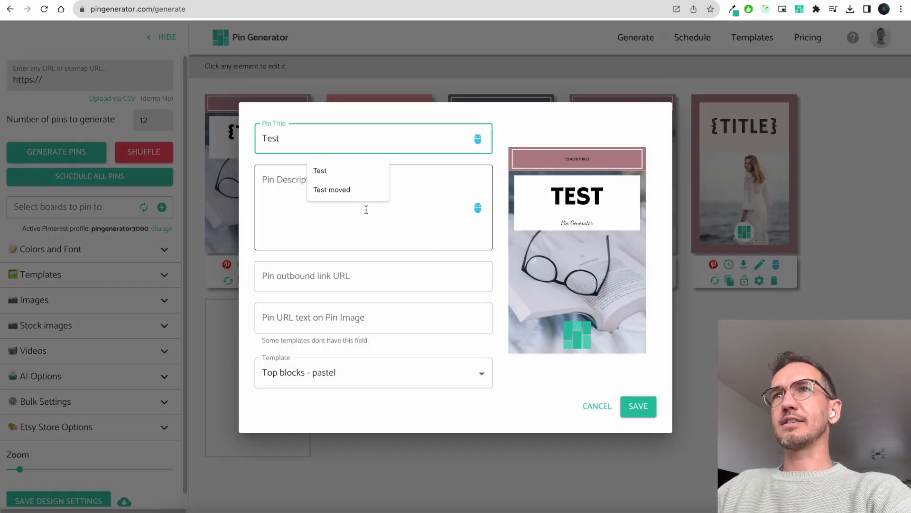
pyautogui.click(360, 212)
pyautogui.click(638, 405)
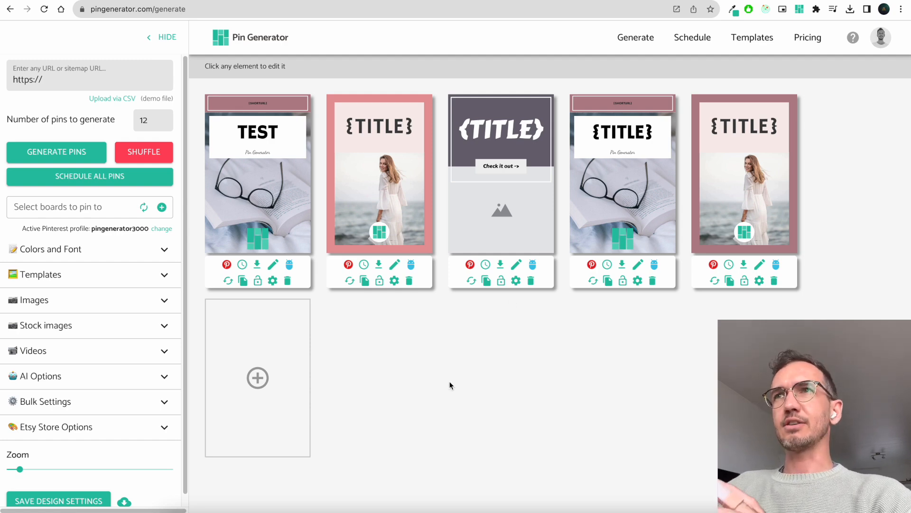
pyautogui.click(76, 85)
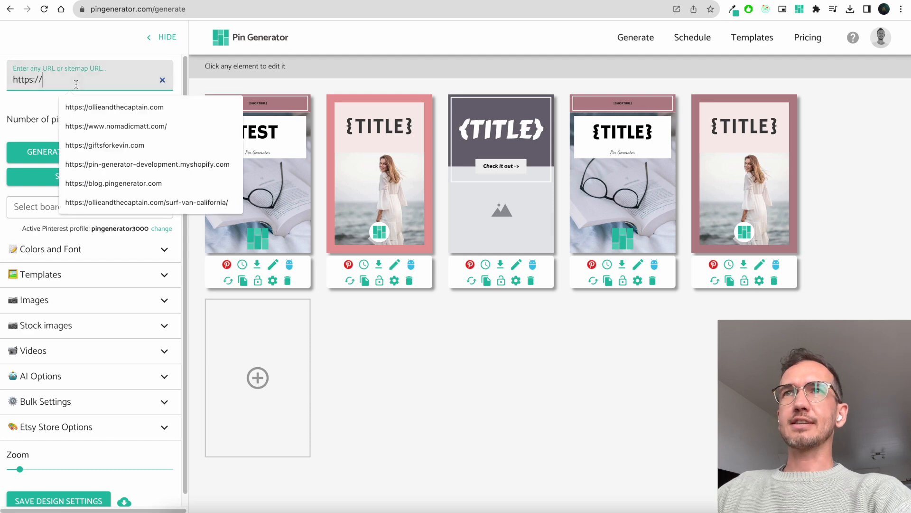
pyautogui.click(76, 122)
pyautogui.click(71, 152)
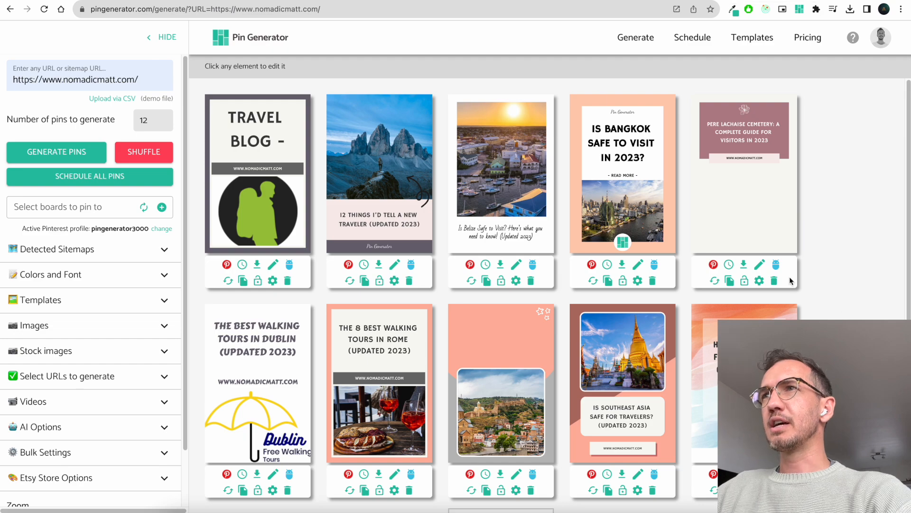
pyautogui.scroll(-5, 790, 280)
pyautogui.scroll(5, 790, 281)
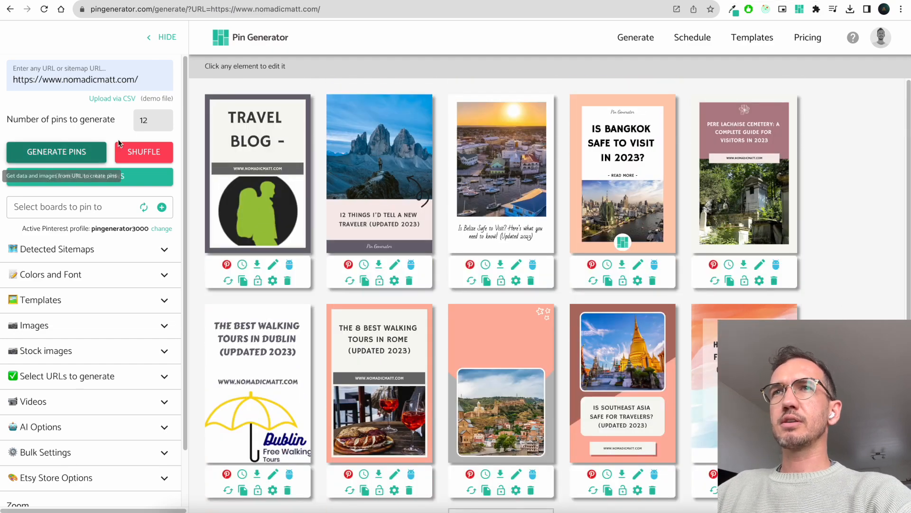
# Shuffle the designs of all generated pins three times.
pyautogui.click(137, 150)
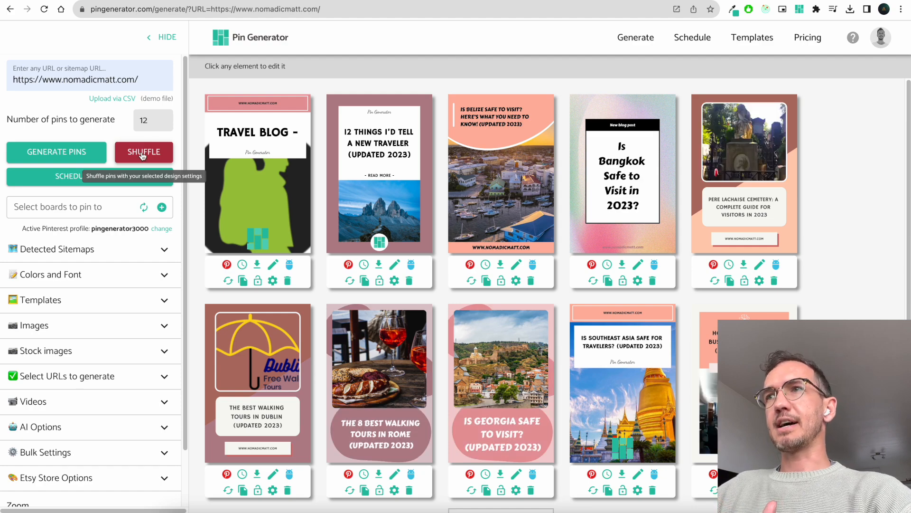
pyautogui.click(142, 156)
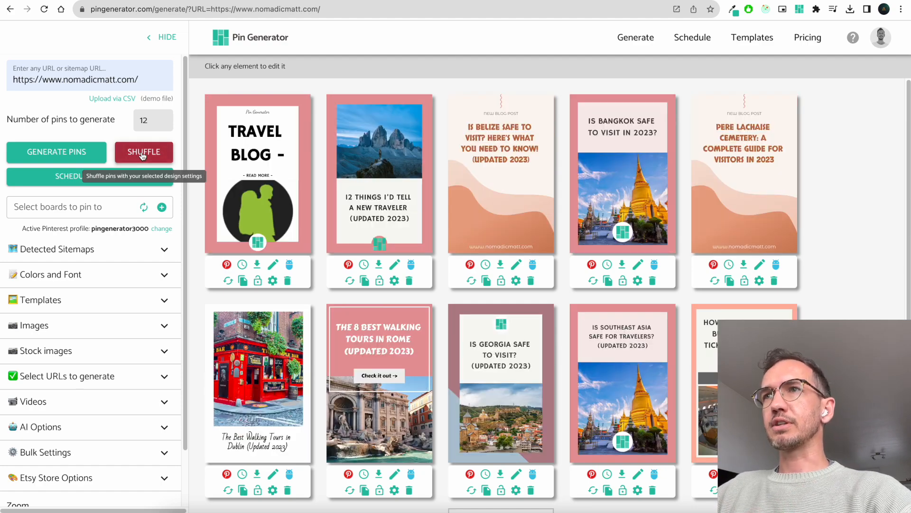
pyautogui.click(142, 155)
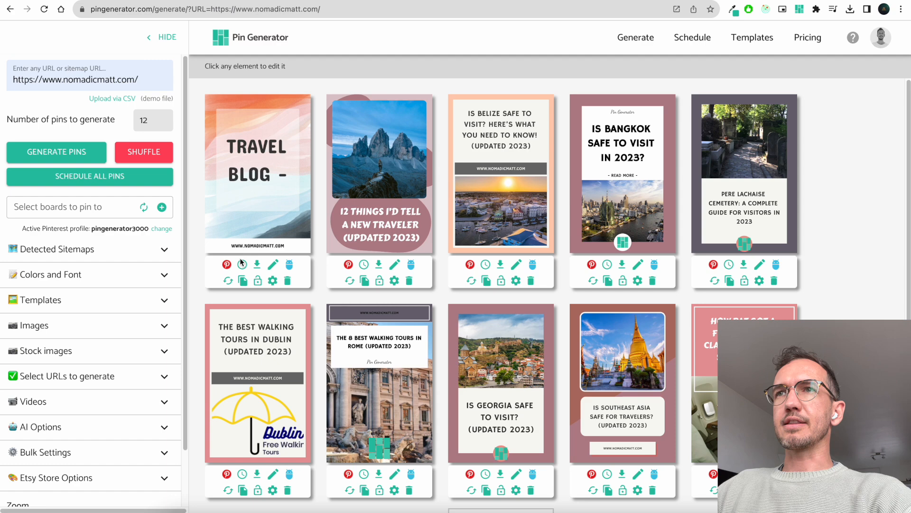
# Lock the designs of the Travel Blog and 12 Things I'd Tell a New Traveler pins, and shuffle the remaining pins twice.
pyautogui.click(258, 281)
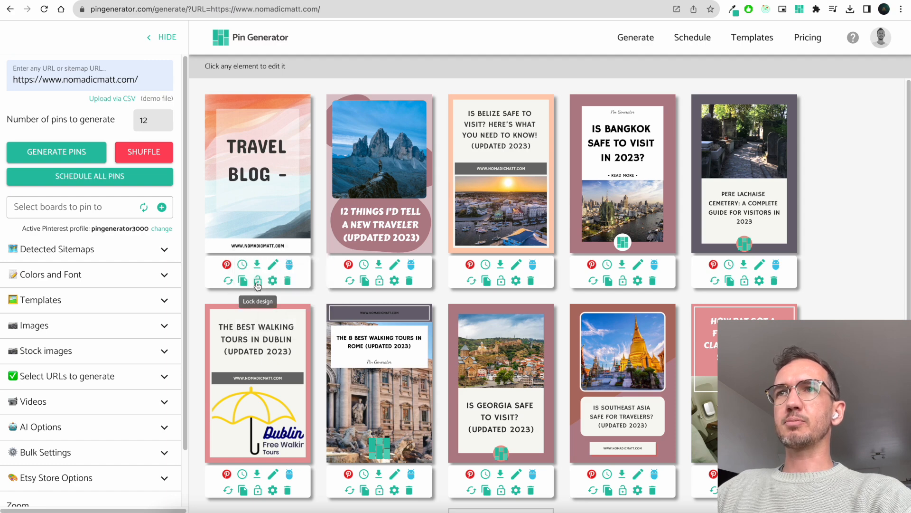
pyautogui.click(379, 281)
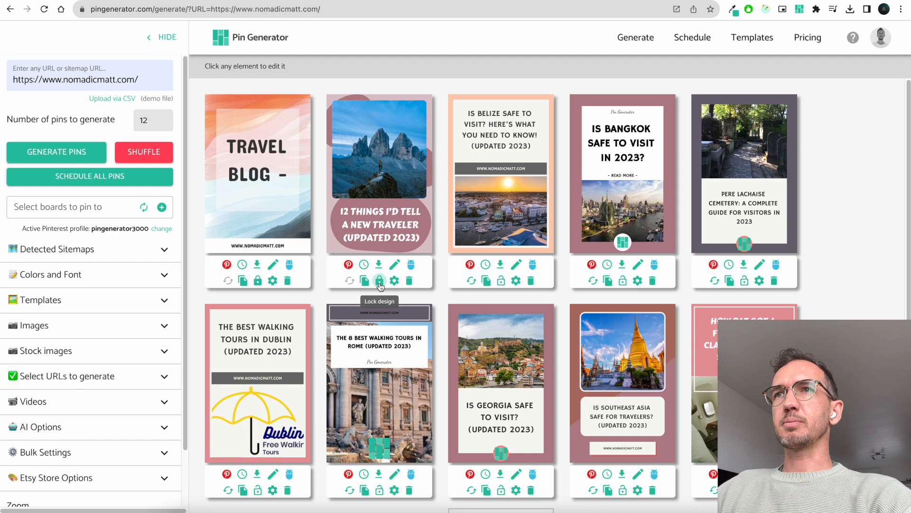
pyautogui.click(122, 150)
pyautogui.click(125, 152)
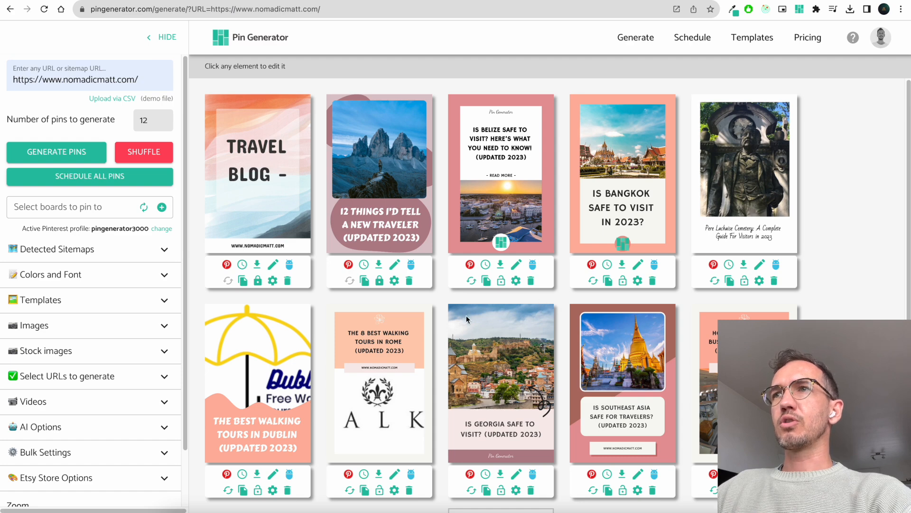
# Shuffle only the Is Belize Safe to Visit pin's design three times.
pyautogui.click(471, 281)
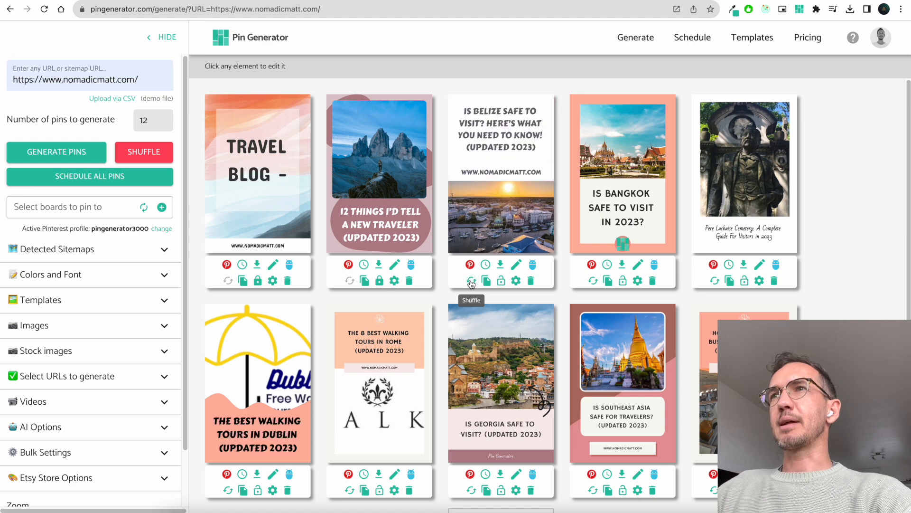
pyautogui.click(471, 282)
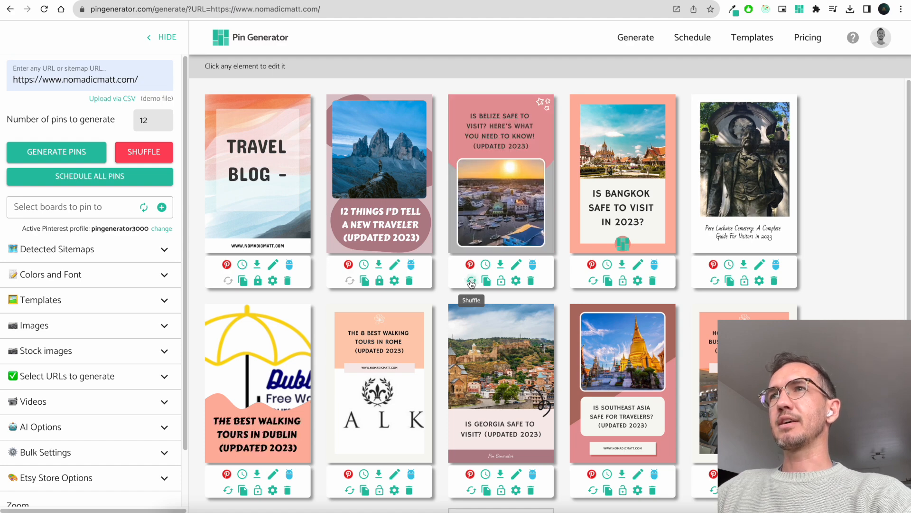
pyautogui.click(471, 282)
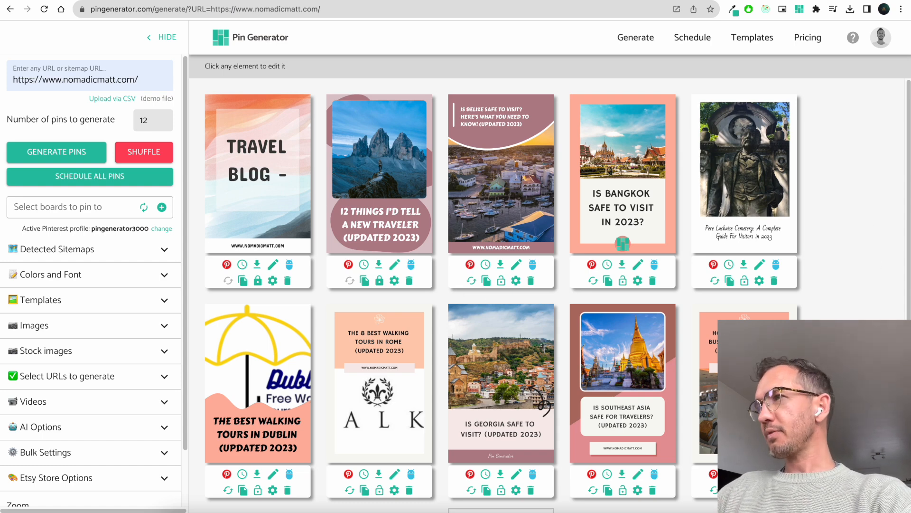
# Examine the editing options for a pin's title text, image and shape elements, plus the AI title options.
pyautogui.click(365, 213)
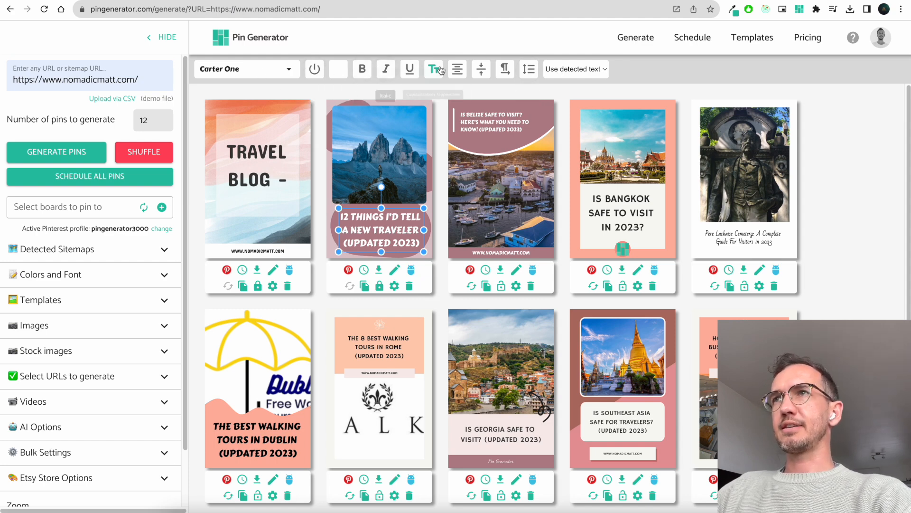
pyautogui.click(397, 139)
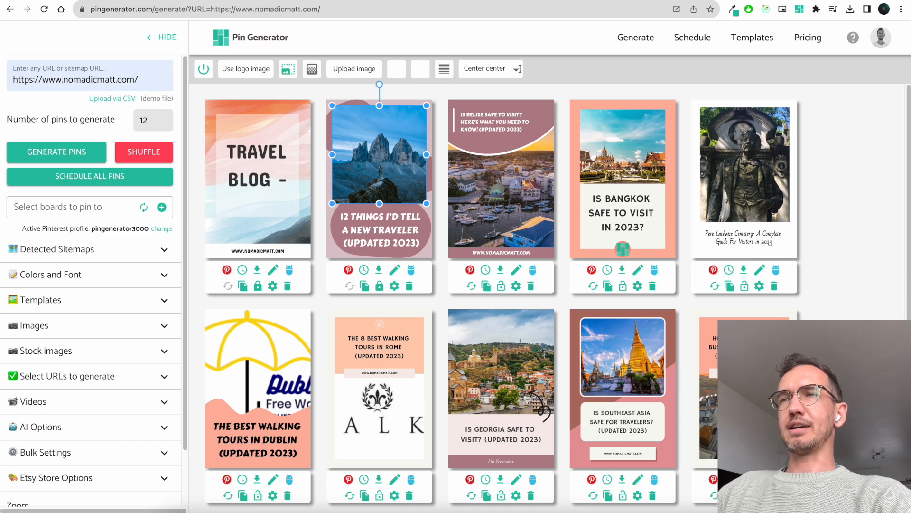
pyautogui.moveTo(528, 265)
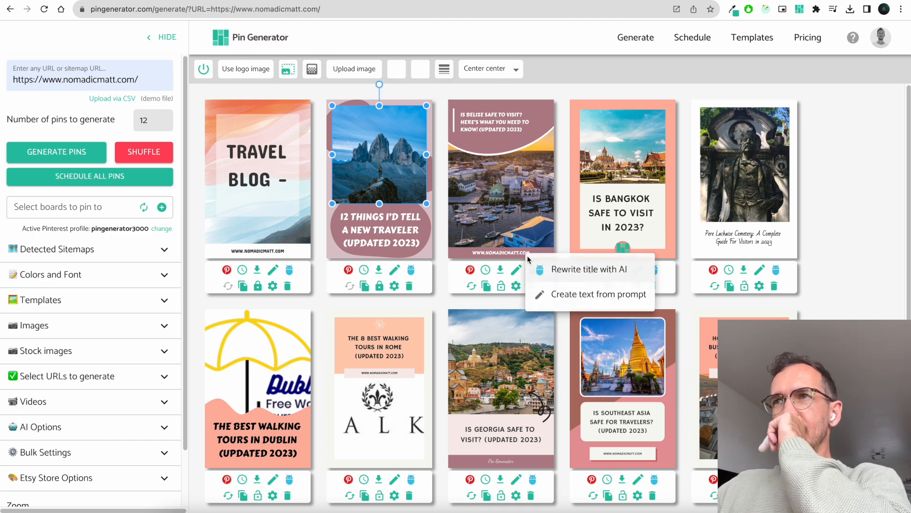
pyautogui.click(546, 113)
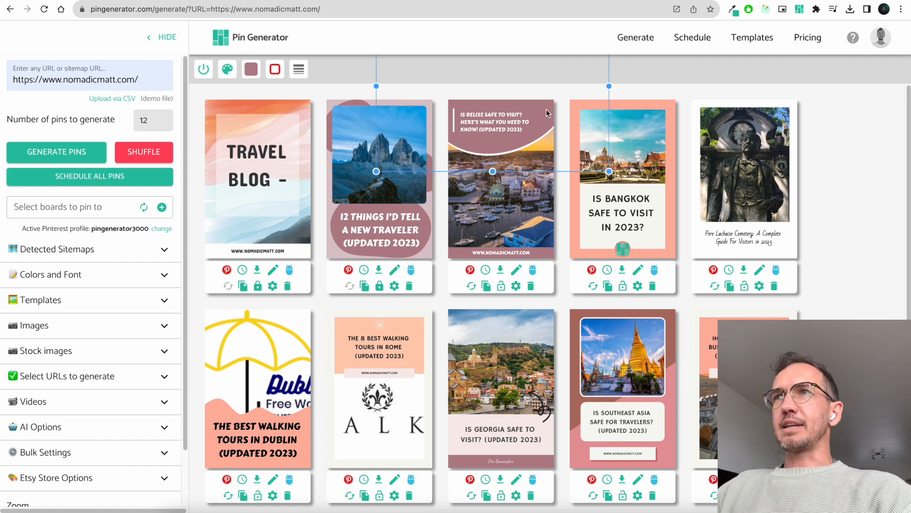
pyautogui.click(680, 250)
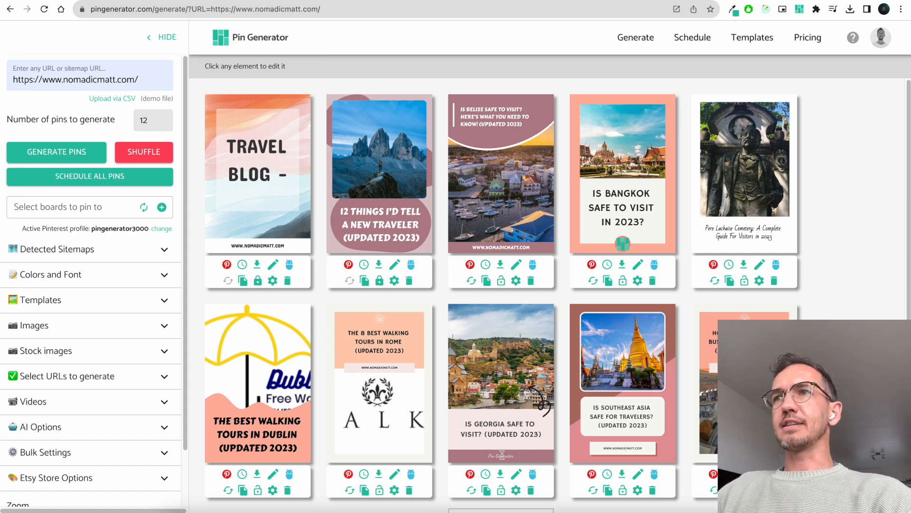
pyautogui.click(384, 438)
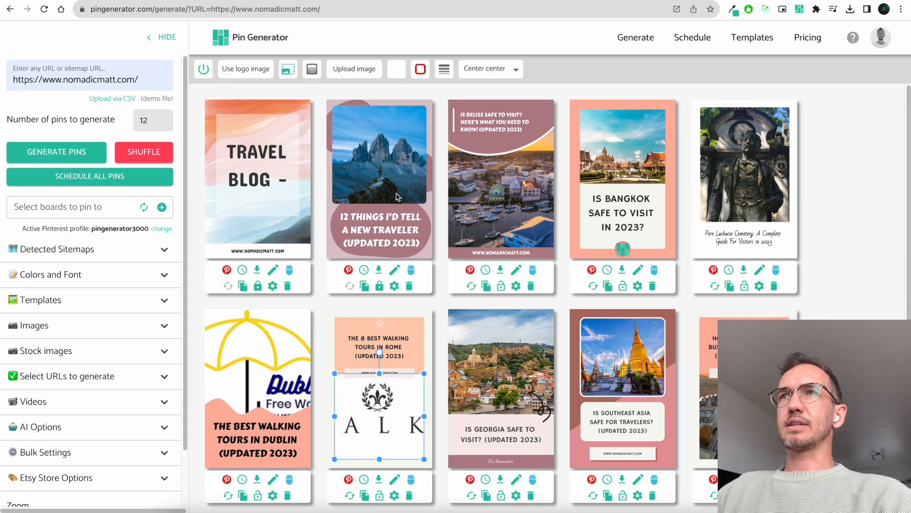
pyautogui.click(443, 122)
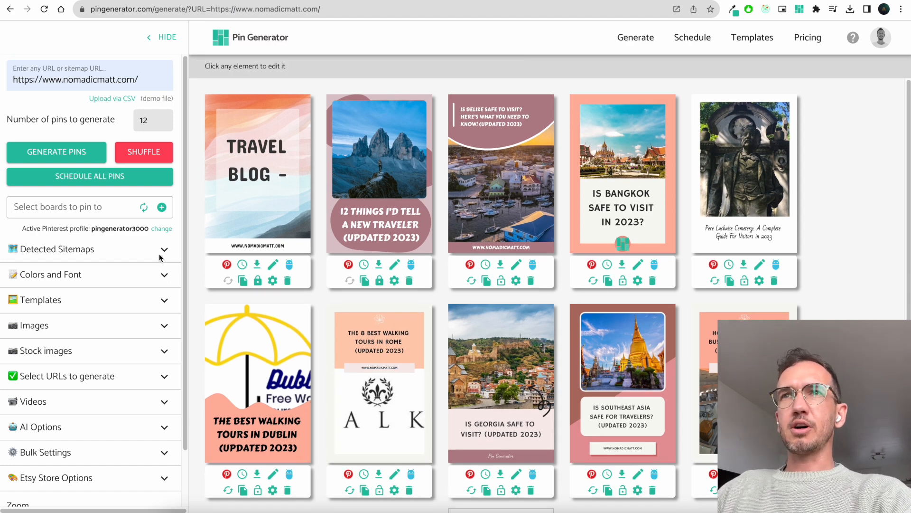
# Browse the color palettes in the color and font settings and apply the lilac, pink and light blue pastel palette.
pyautogui.click(162, 274)
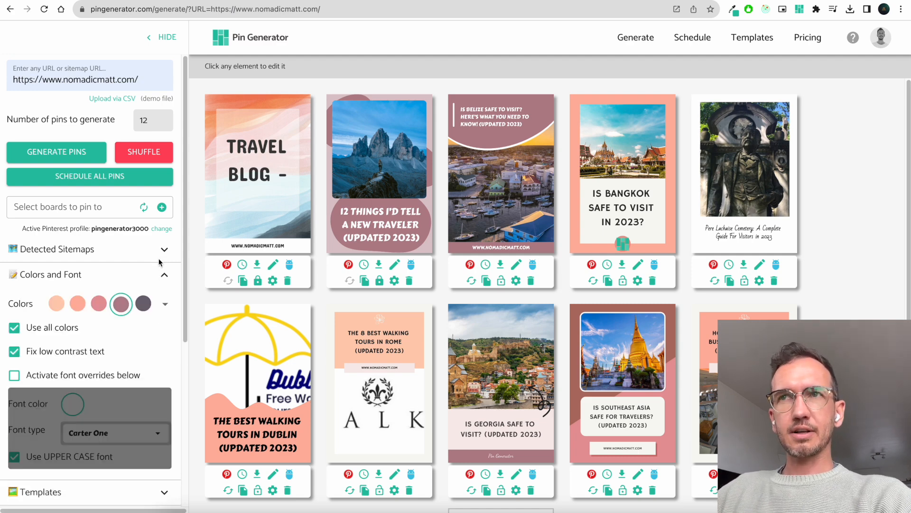
pyautogui.click(168, 303)
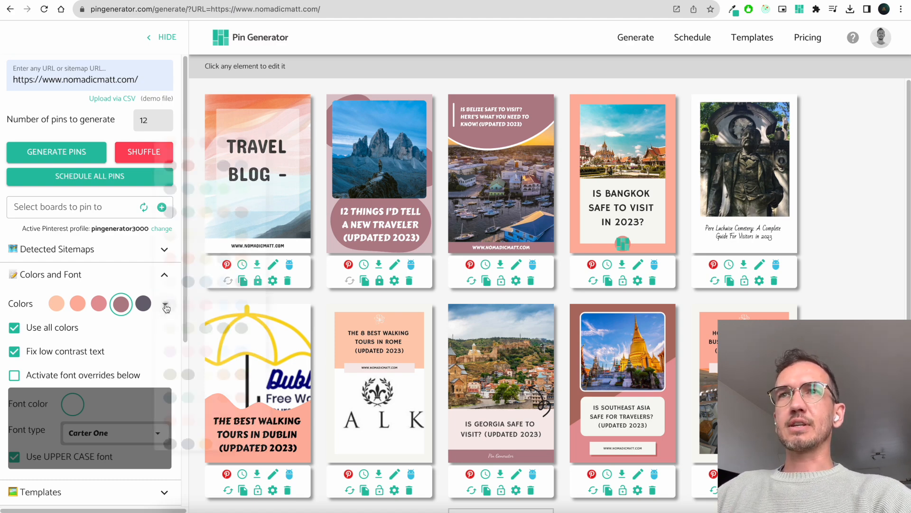
pyautogui.scroll(-2, 237, 233)
pyautogui.scroll(2, 239, 269)
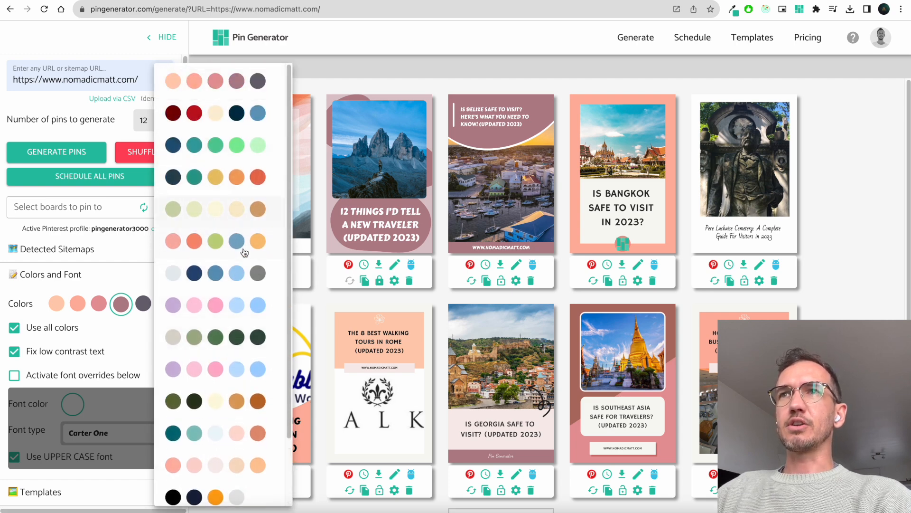
pyautogui.click(241, 315)
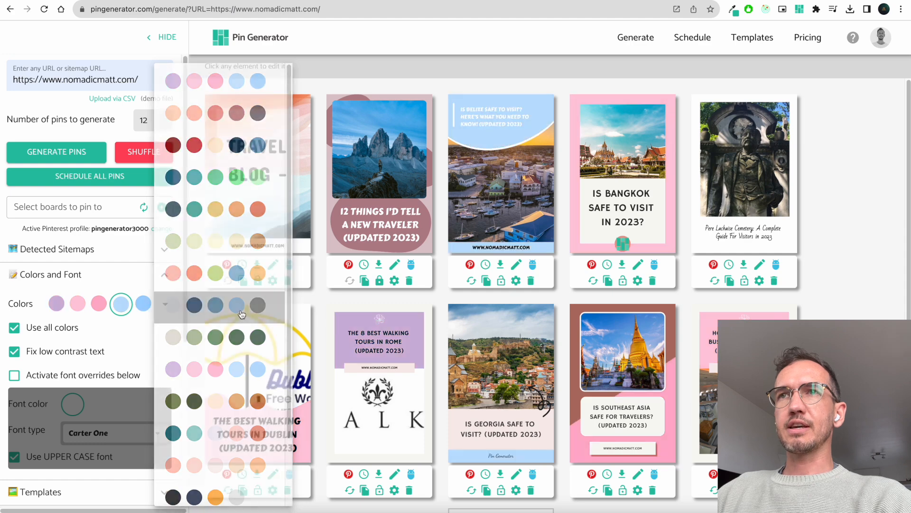
# Change the palette's fifth color from light blue to green, hex 41BD86.
pyautogui.click(147, 305)
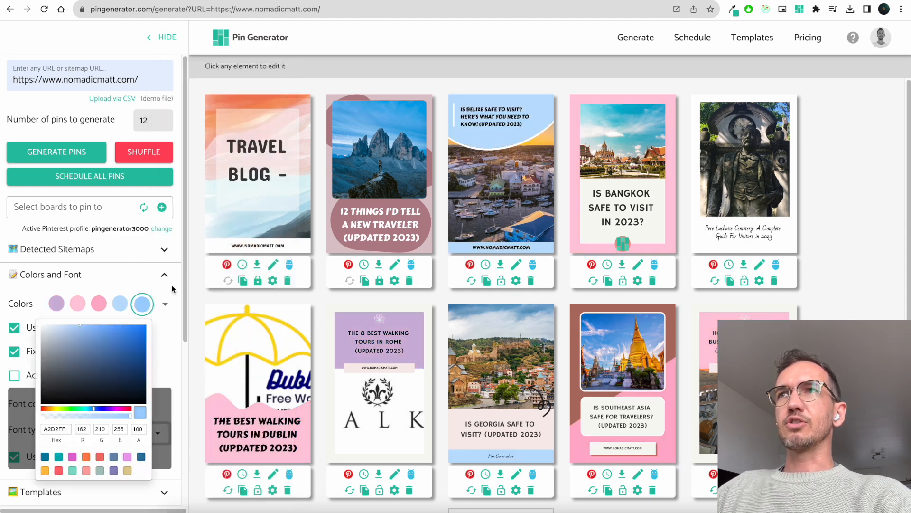
pyautogui.scroll(-1, 100, 410)
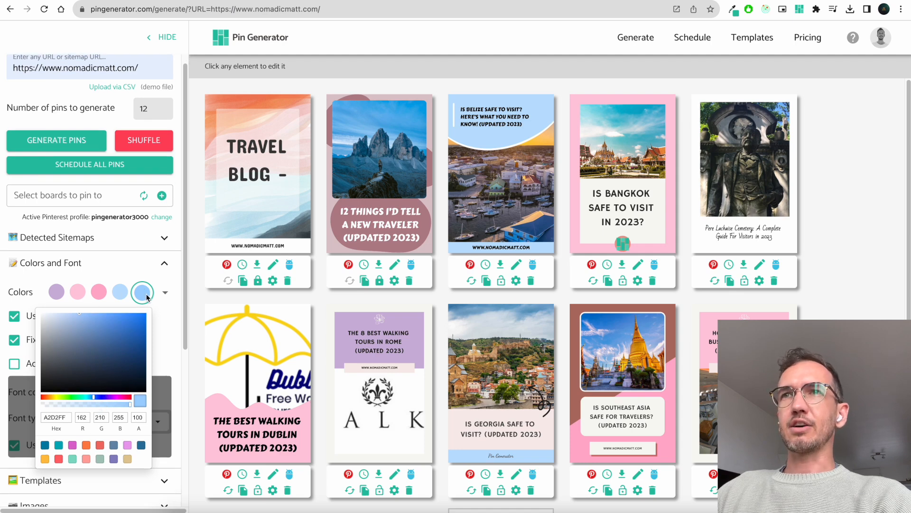
pyautogui.moveTo(92, 400); pyautogui.dragTo(80, 398)
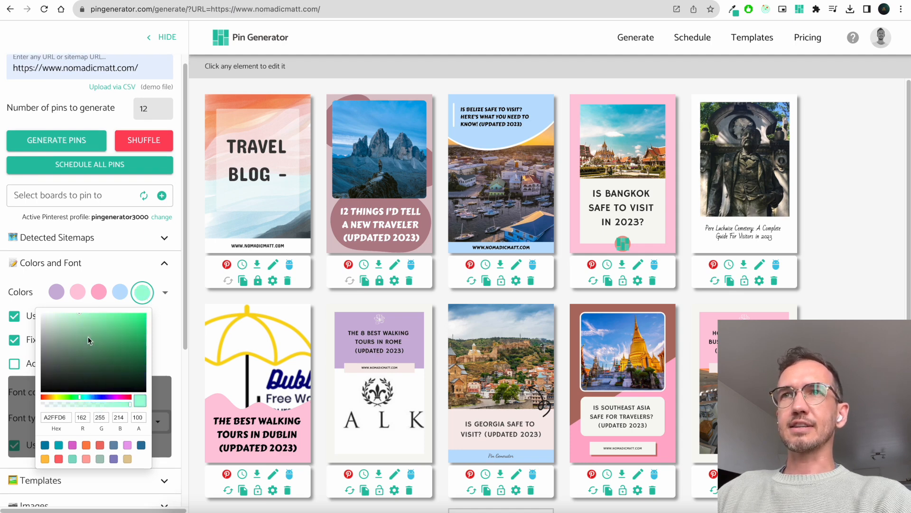
pyautogui.moveTo(106, 331); pyautogui.dragTo(110, 333)
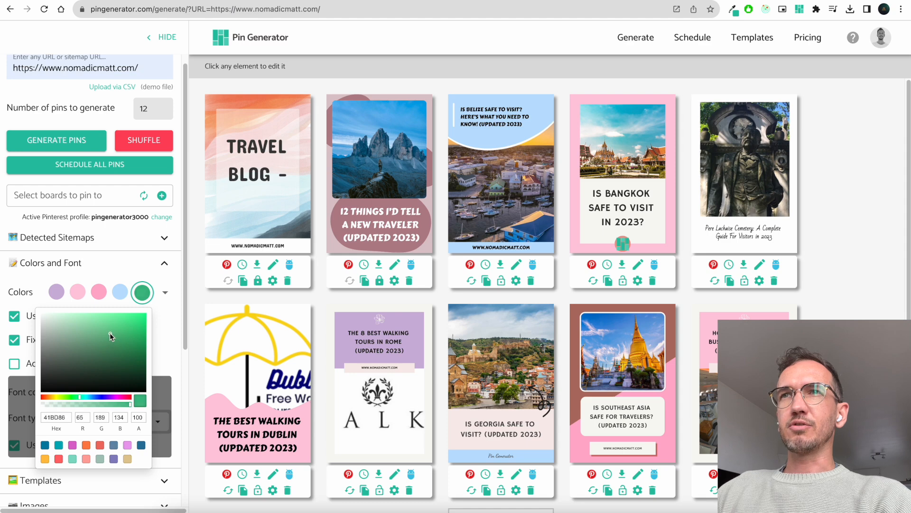
pyautogui.click(169, 307)
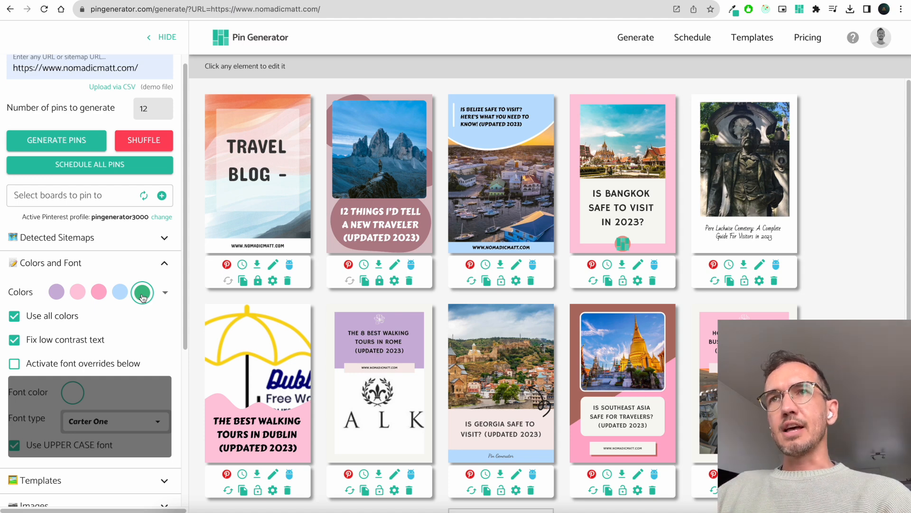
# Turn off using all colors and apply only the light blue, then only the darker pink palette color.
pyautogui.click(56, 318)
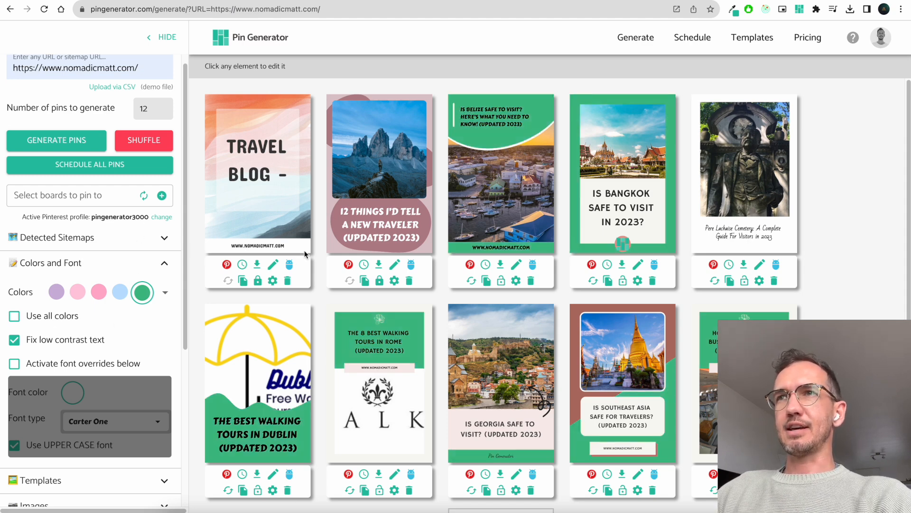
pyautogui.click(120, 291)
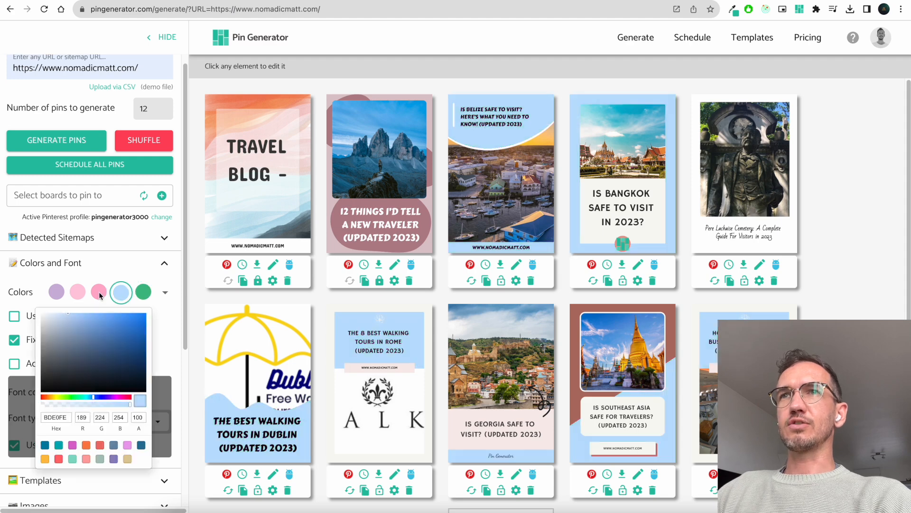
pyautogui.click(98, 293)
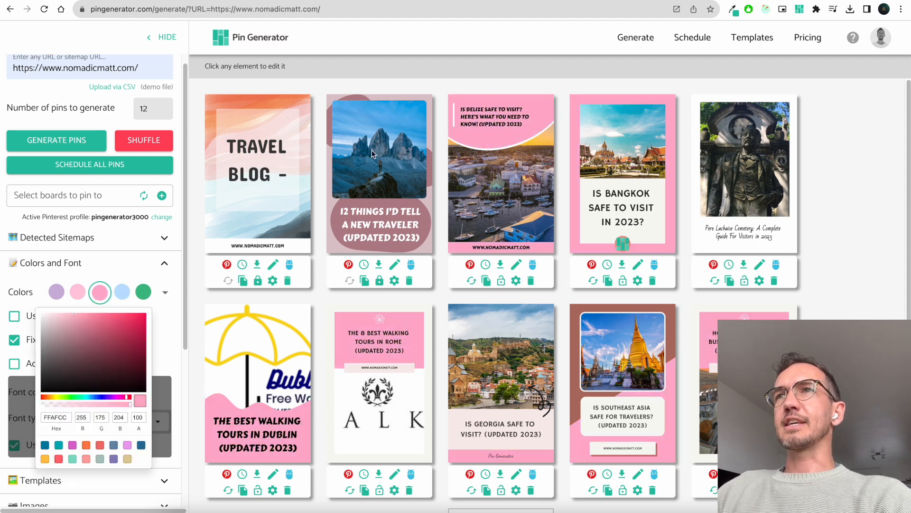
pyautogui.click(381, 288)
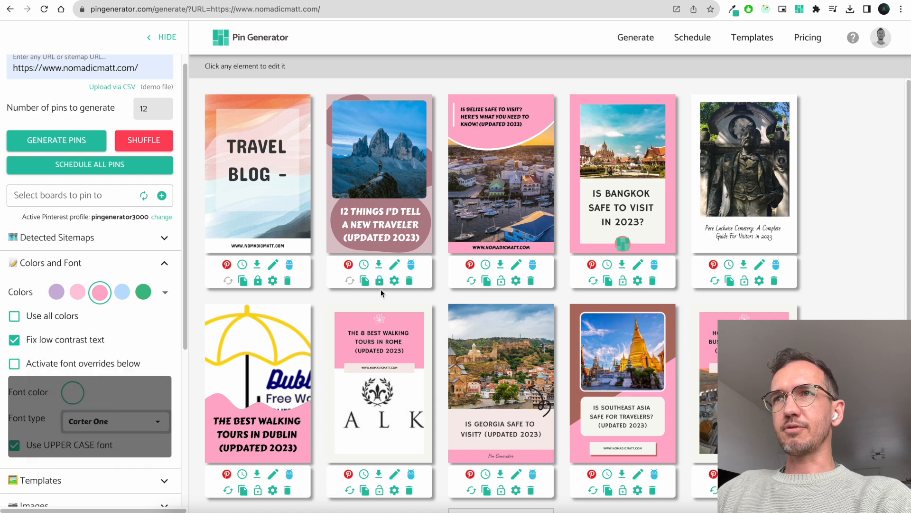
# Unlock the Travel Blog and 12 Things I'd Tell a New Traveler pins, and apply the peach-to-charcoal palette.
pyautogui.click(380, 282)
pyautogui.click(261, 282)
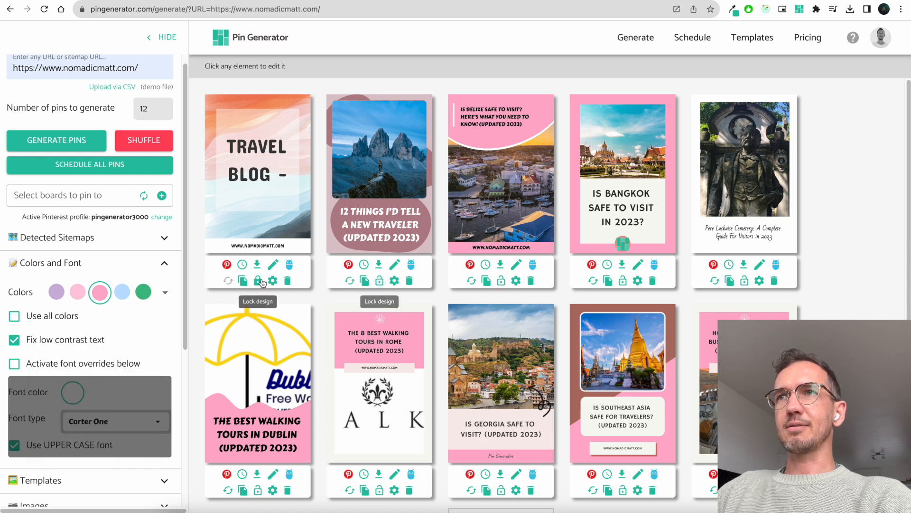
pyautogui.click(165, 297)
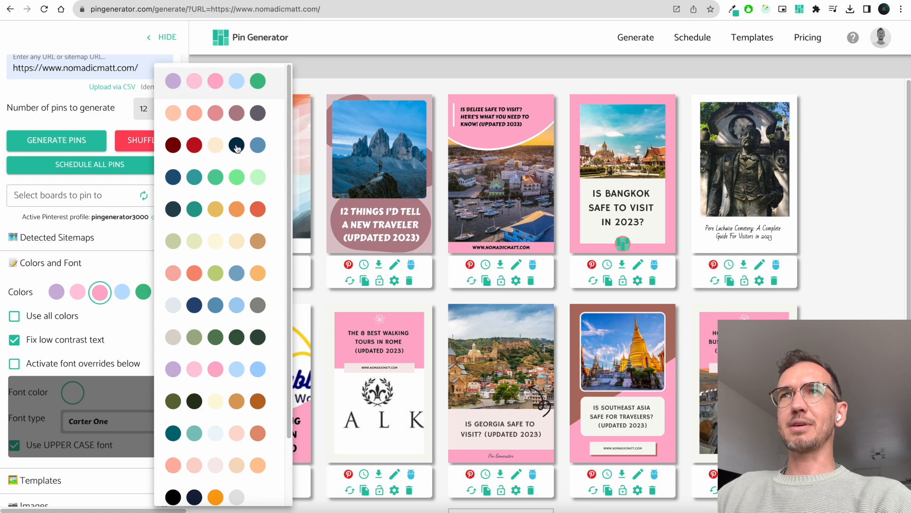
pyautogui.click(241, 119)
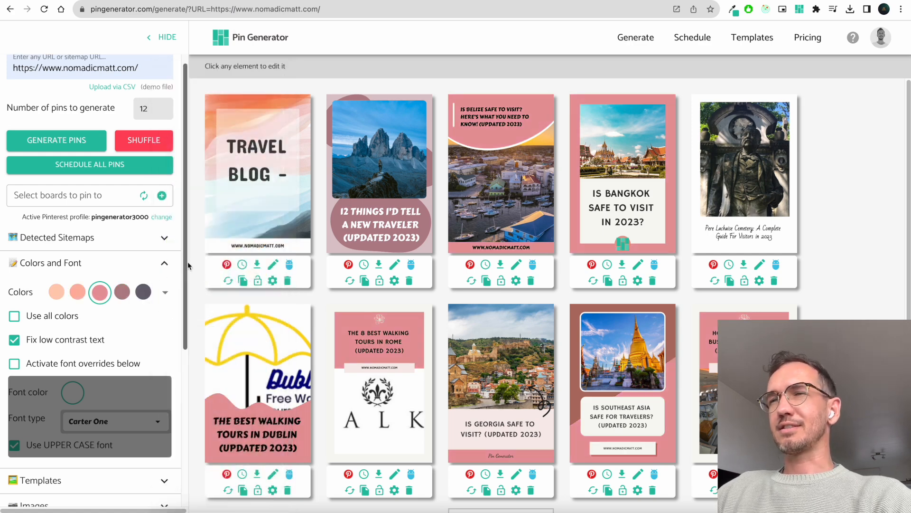
# Try the coral, green, blue and orange palette on the pins, then return to the peach-to-charcoal palette.
pyautogui.click(165, 292)
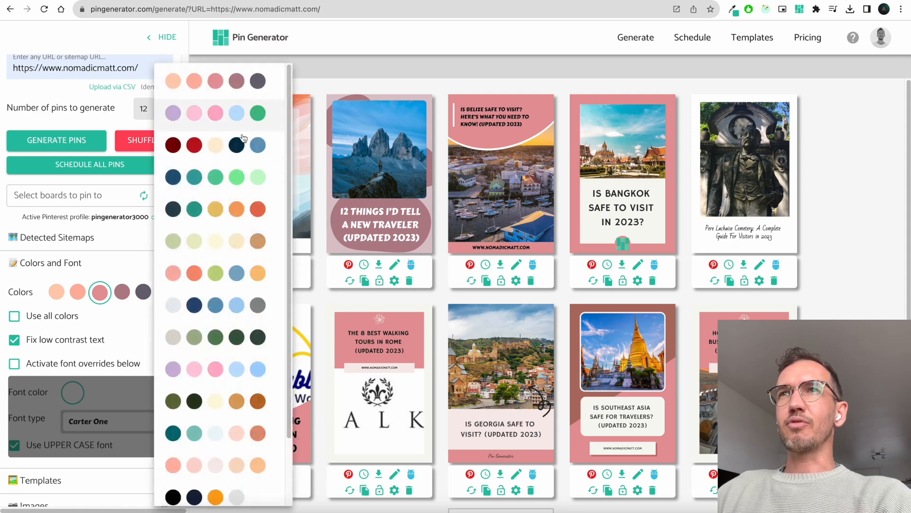
pyautogui.click(239, 273)
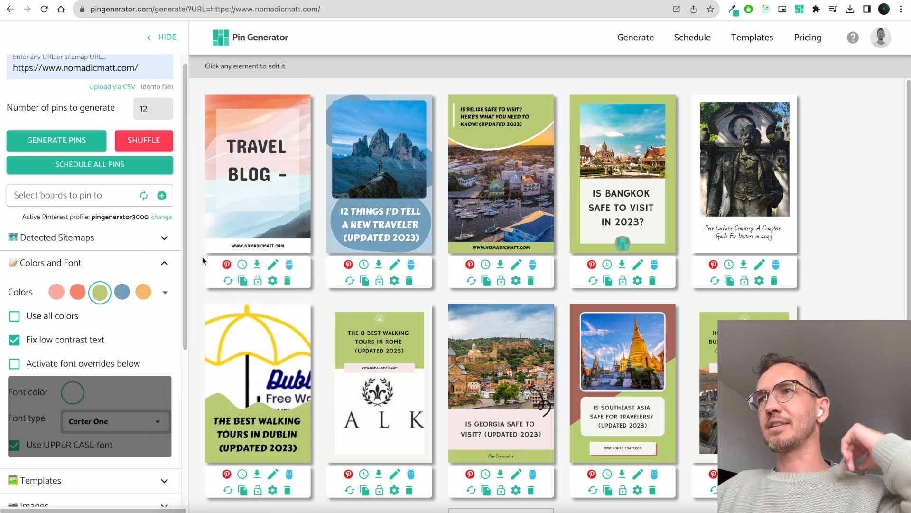
pyautogui.click(166, 291)
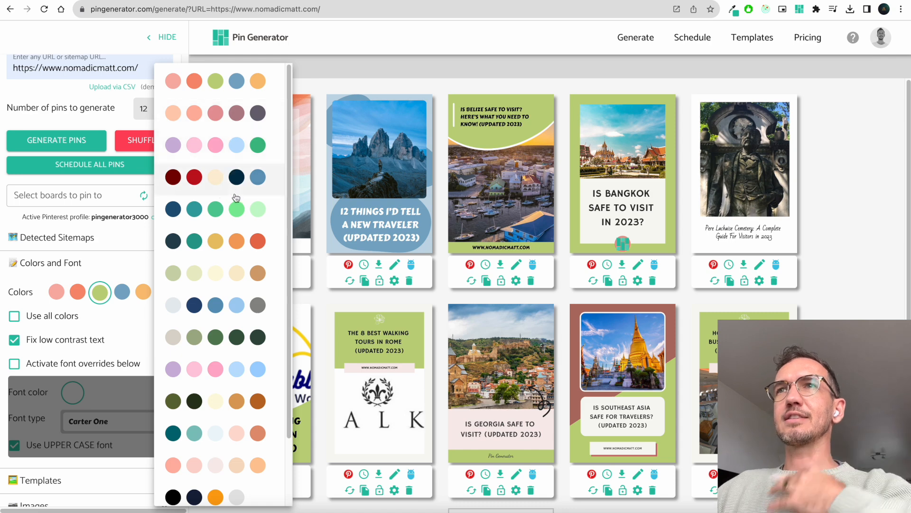
pyautogui.click(226, 112)
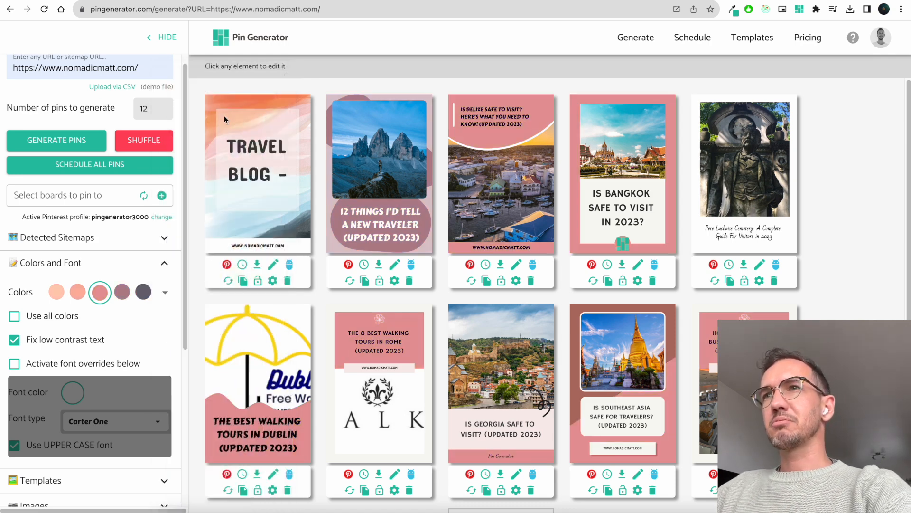
# Turn on using all colors, disable fixing low contrast text, and shuffle the pin designs.
pyautogui.click(53, 317)
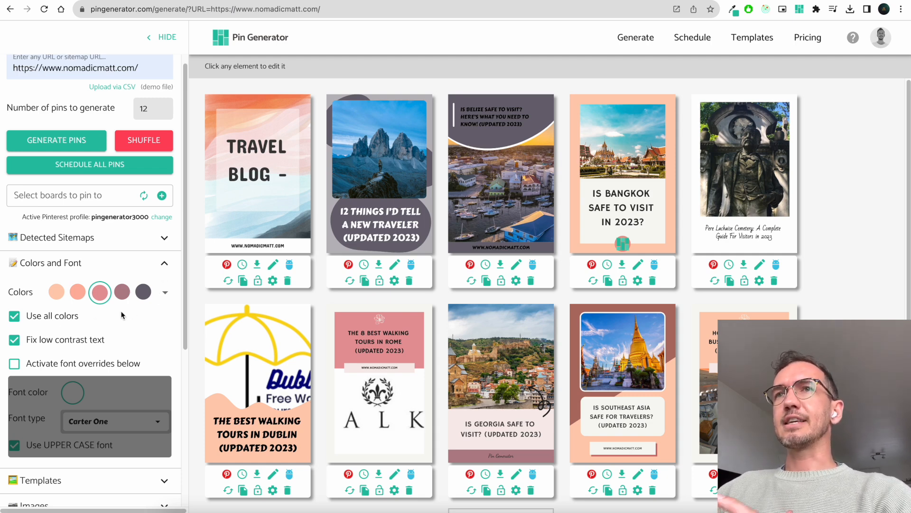
pyautogui.click(58, 345)
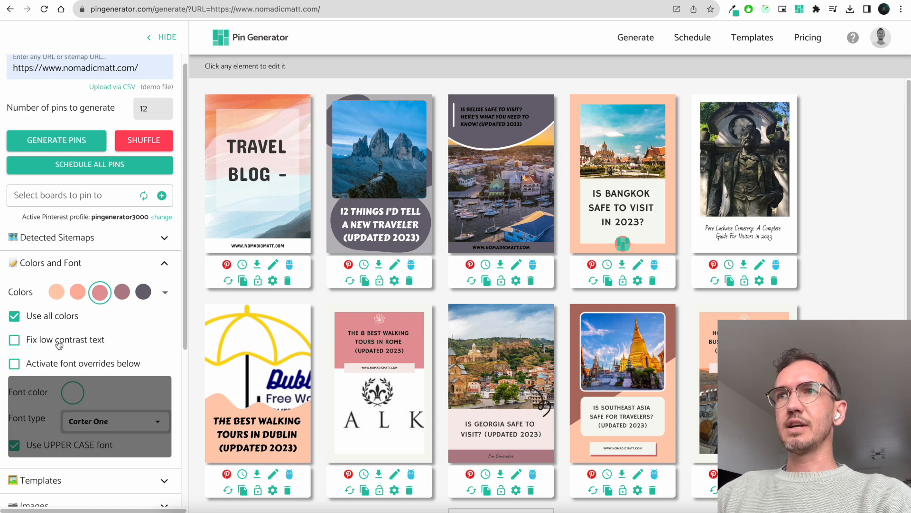
pyautogui.click(168, 153)
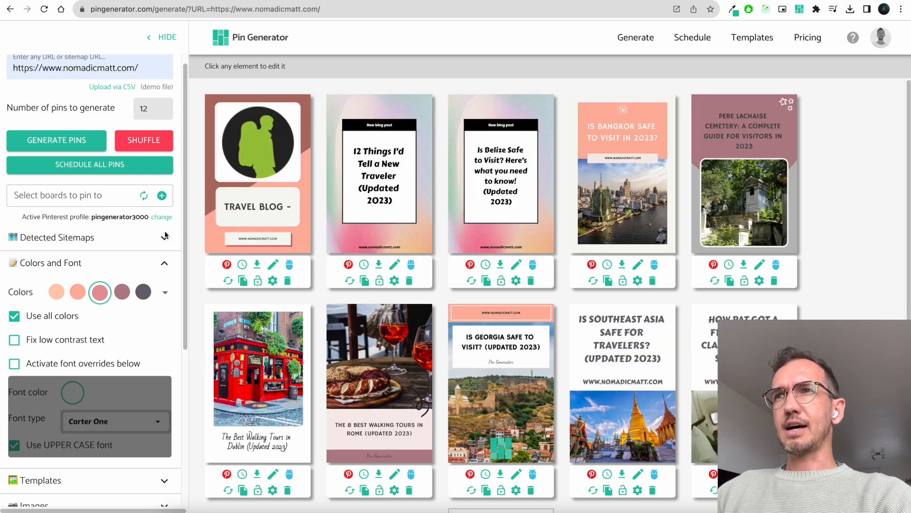
# Apply the pale pink-and-peach palette and restrict the pins to its single selected color.
pyautogui.click(163, 297)
pyautogui.click(212, 469)
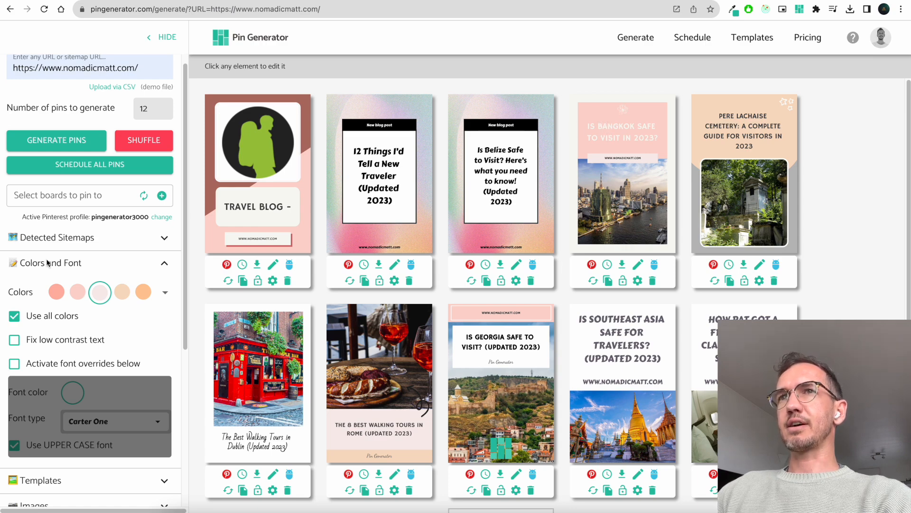
pyautogui.click(45, 317)
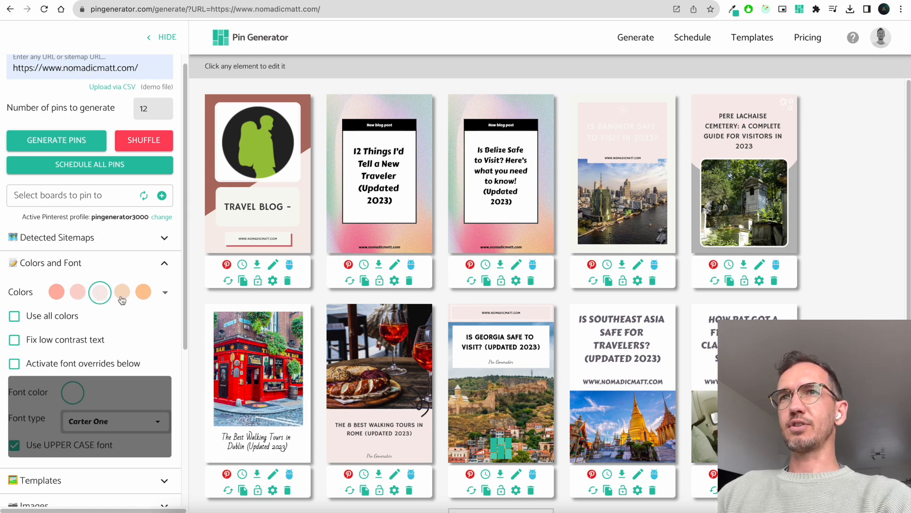
# Enable fixing low contrast text and turn on using all colors again.
pyautogui.click(62, 340)
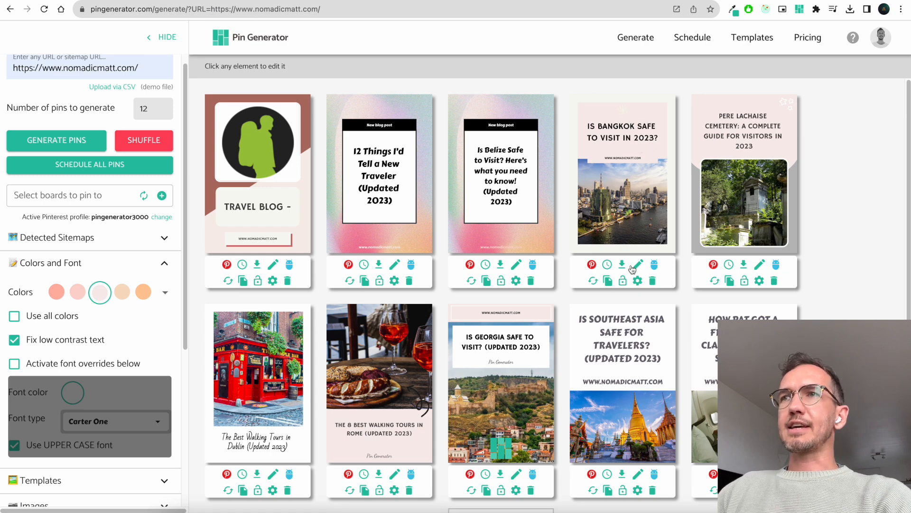
pyautogui.click(40, 317)
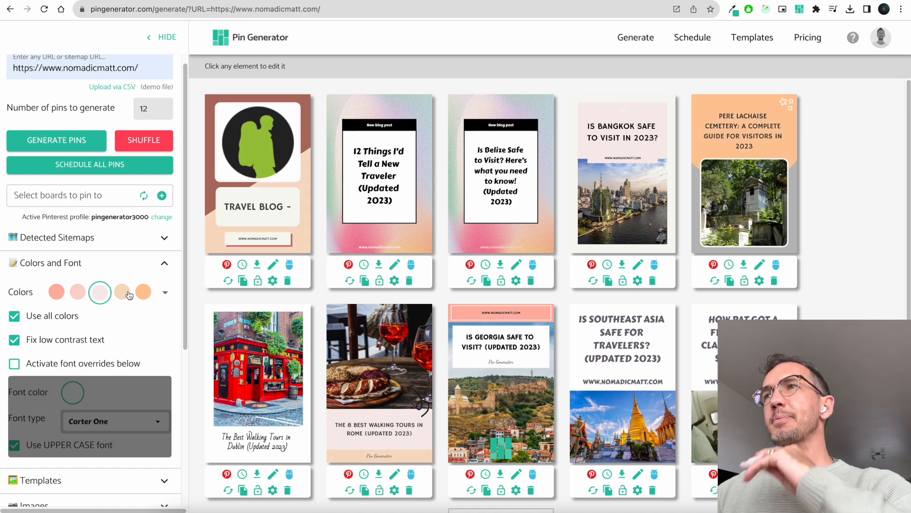
# Activate the font overrides for all pins with a black font color and the Abril Fatface font.
pyautogui.scroll(-3, 106, 303)
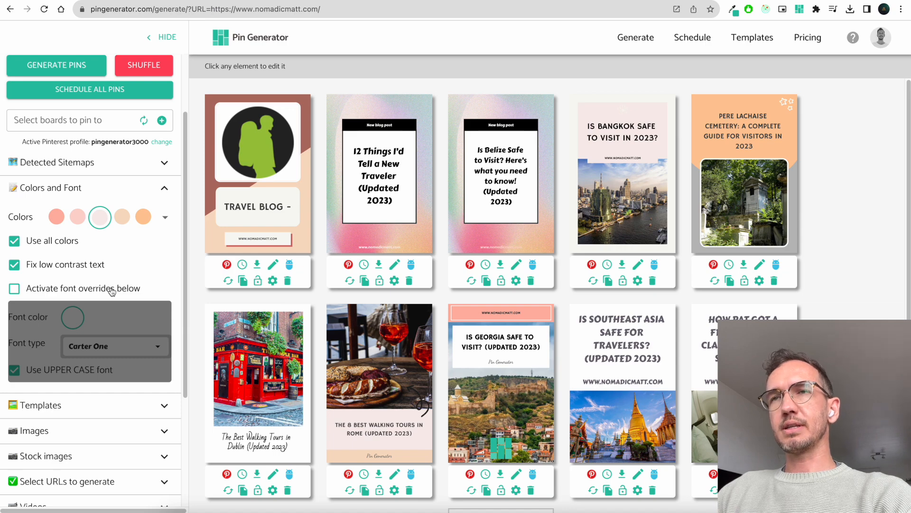
pyautogui.click(92, 293)
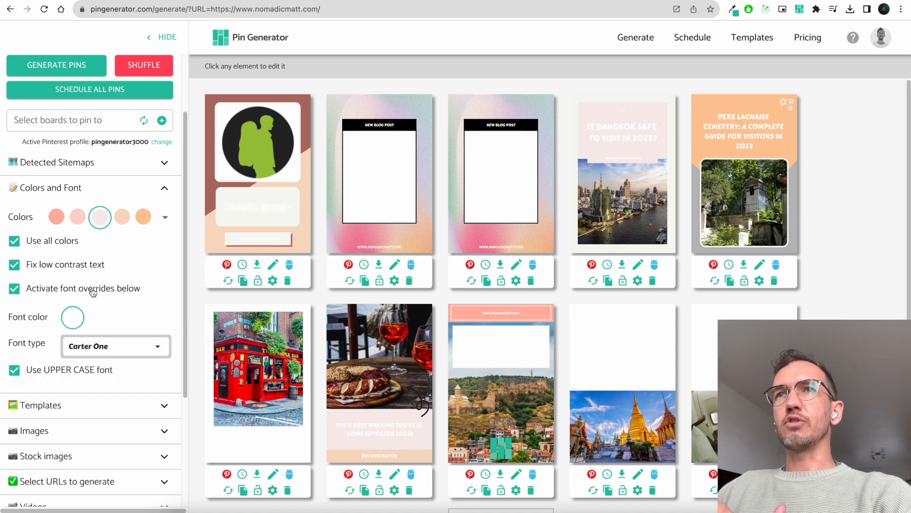
pyautogui.click(76, 320)
pyautogui.click(20, 416)
pyautogui.click(149, 349)
pyautogui.click(148, 350)
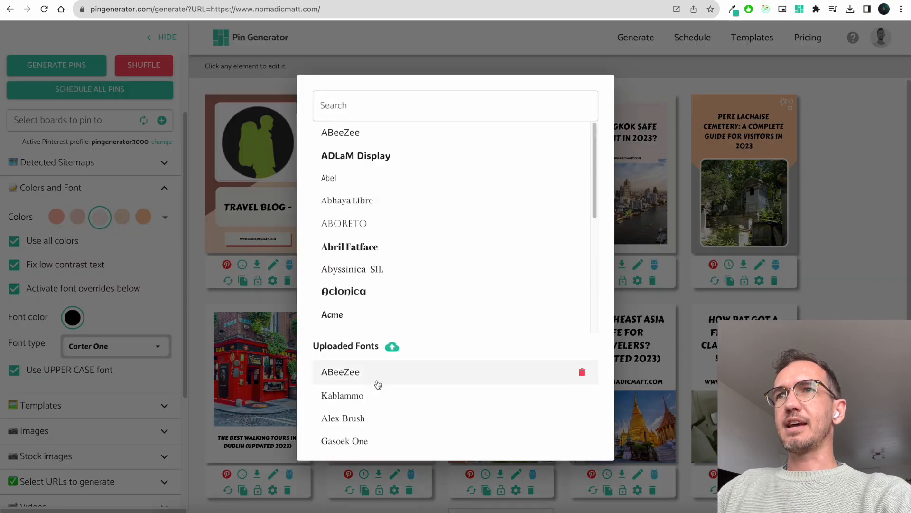
pyautogui.click(387, 247)
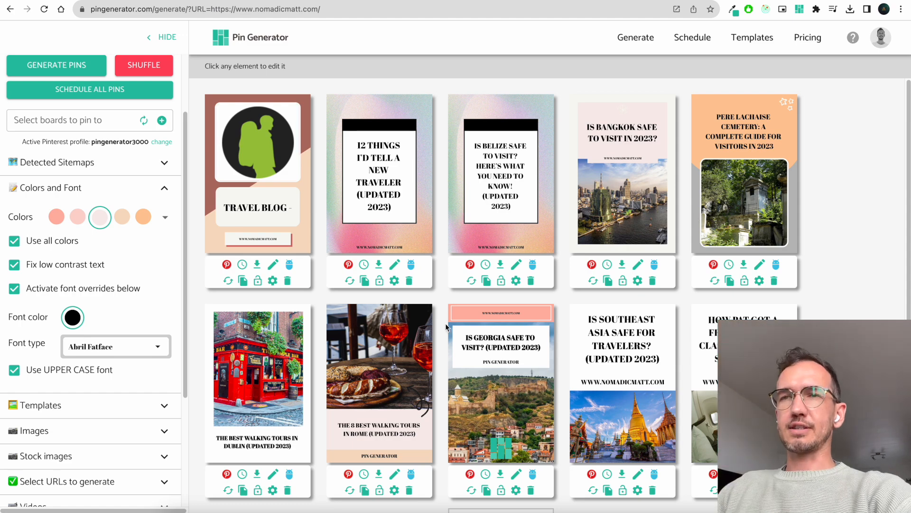
# Switch the UPPER CASE font option off and back on, and deactivate the font overrides.
pyautogui.click(71, 376)
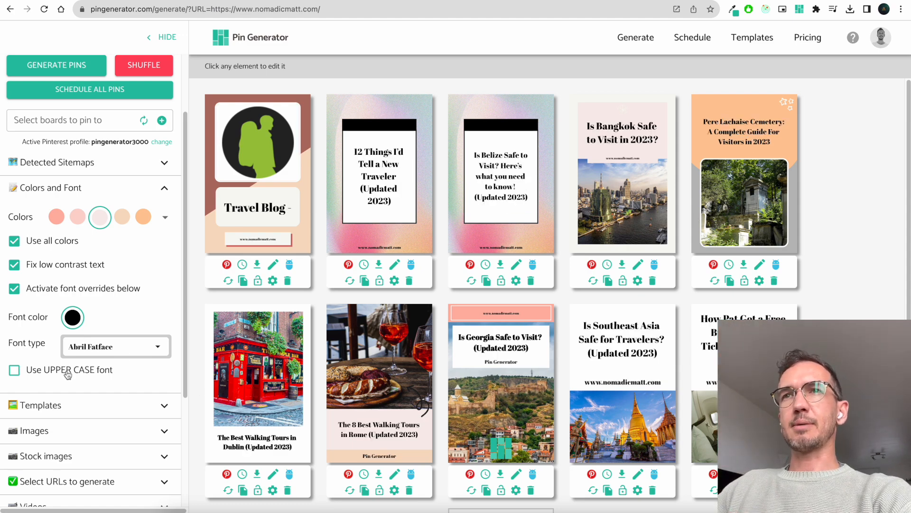
pyautogui.click(68, 374)
pyautogui.click(69, 291)
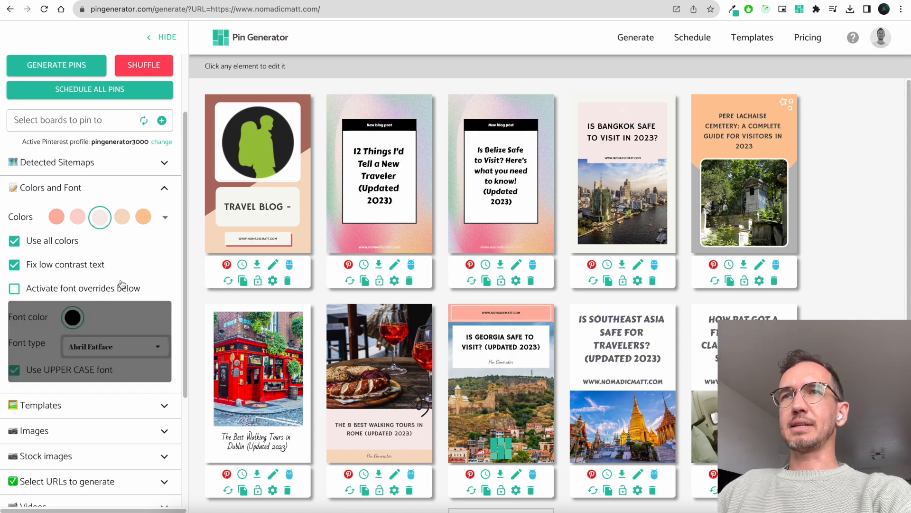
# Look through the custom templates available under Your Templates.
pyautogui.click(165, 189)
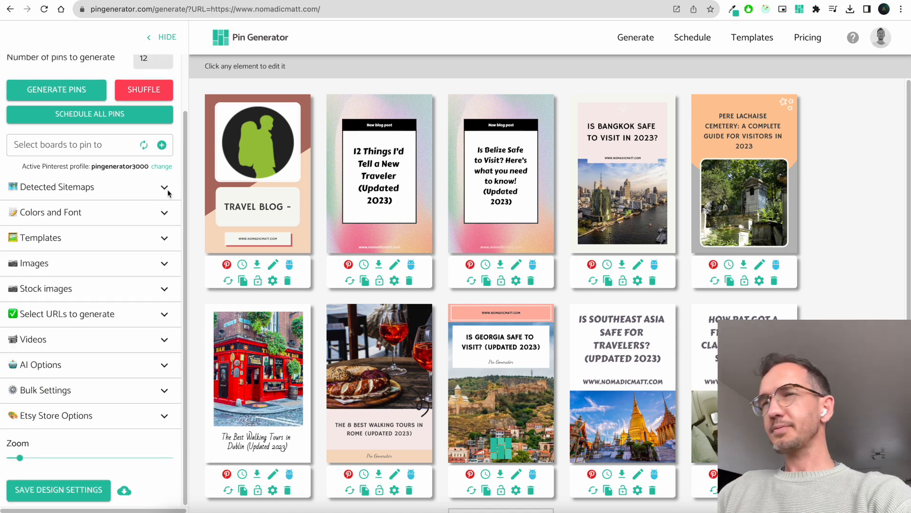
pyautogui.click(164, 240)
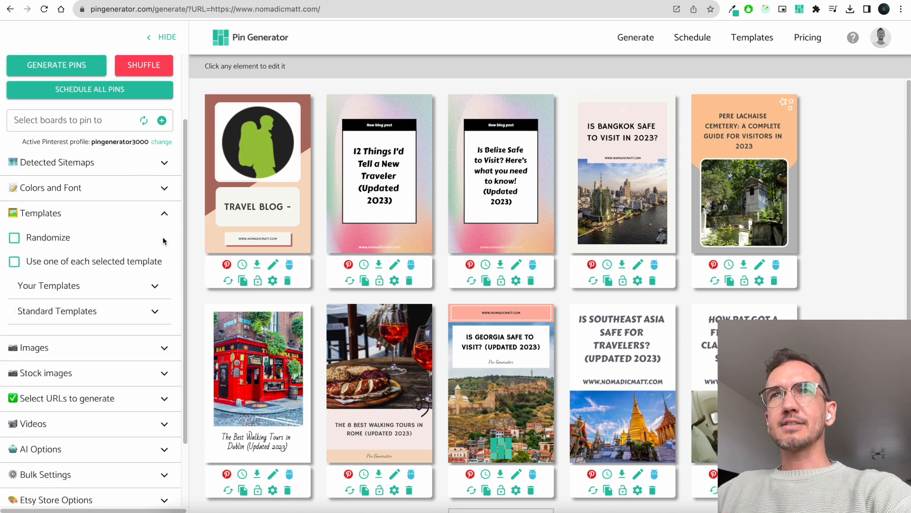
pyautogui.click(155, 288)
pyautogui.scroll(-2, 151, 273)
pyautogui.scroll(-4, 31, 362)
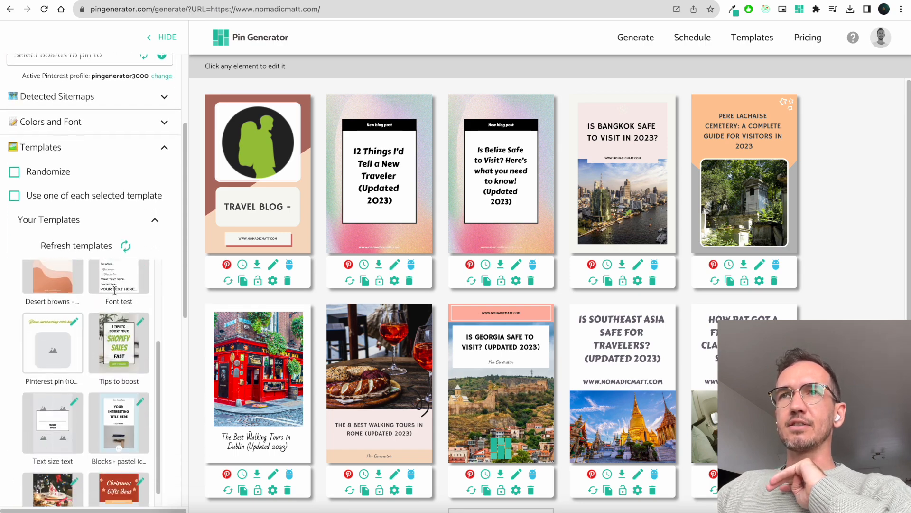
pyautogui.click(155, 219)
# Look through the whole collection of standard templates and check which ones are selected for the pins.
pyautogui.click(155, 246)
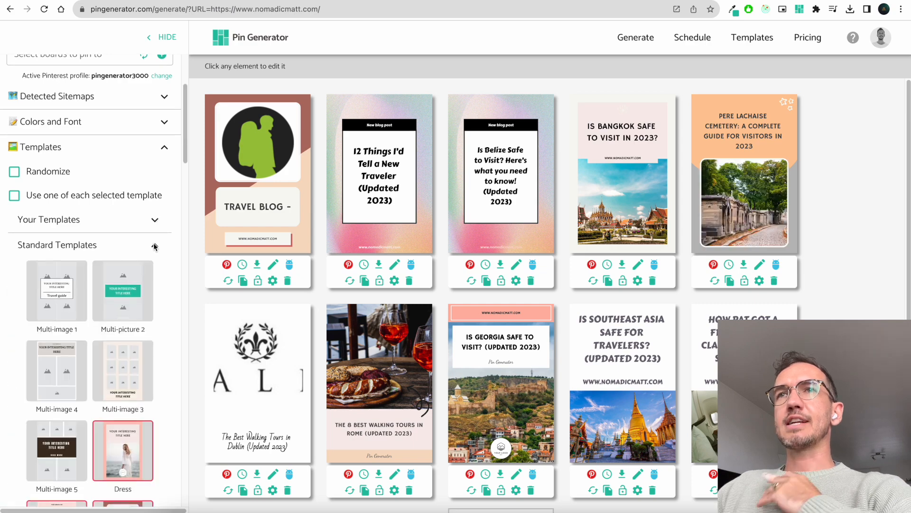
pyautogui.scroll(-4, 127, 170)
pyautogui.scroll(5, 127, 170)
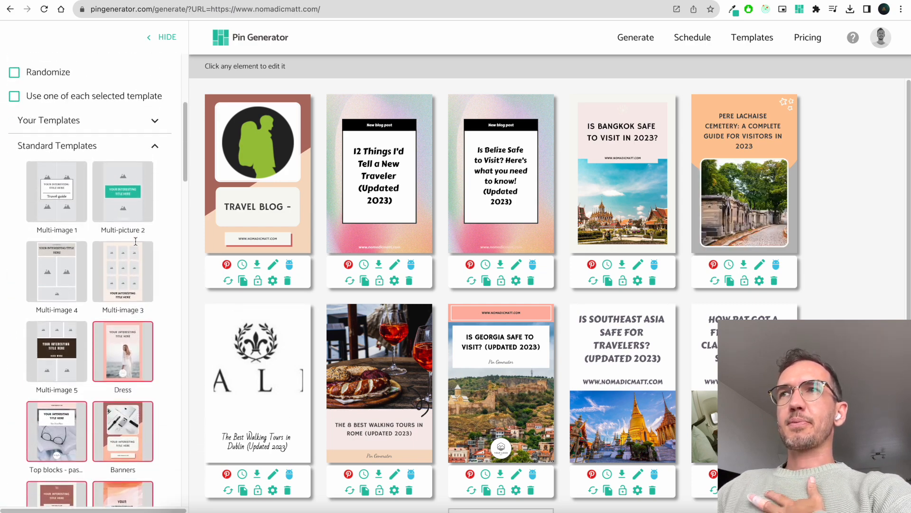
pyautogui.scroll(-9, 66, 287)
pyautogui.scroll(-15, 66, 287)
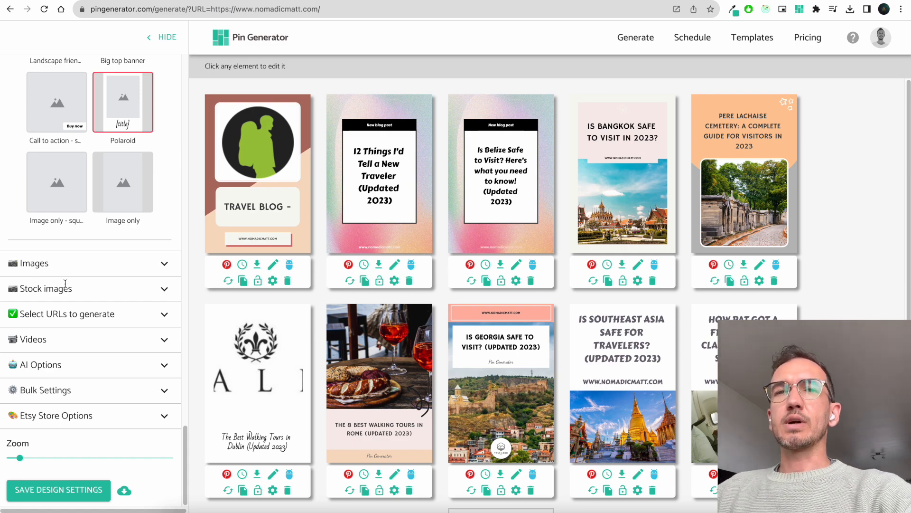
pyautogui.scroll(10, 65, 284)
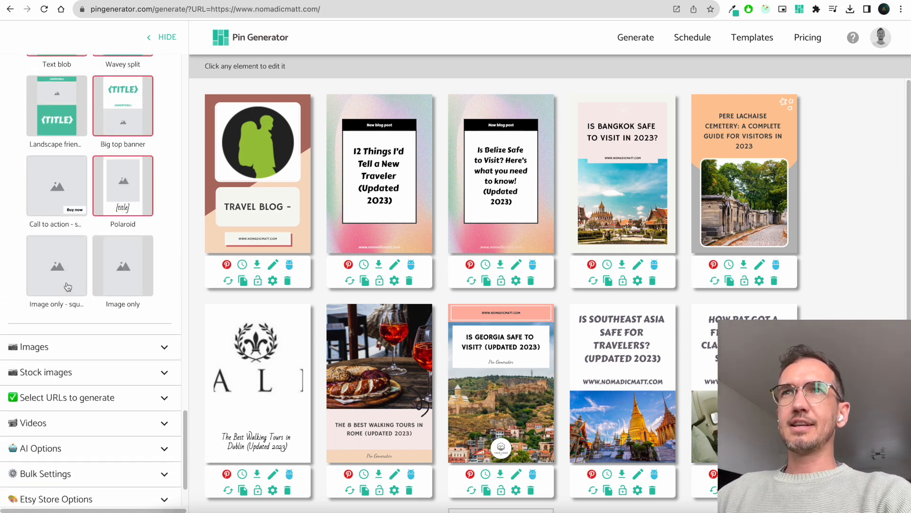
pyautogui.scroll(10, 78, 291)
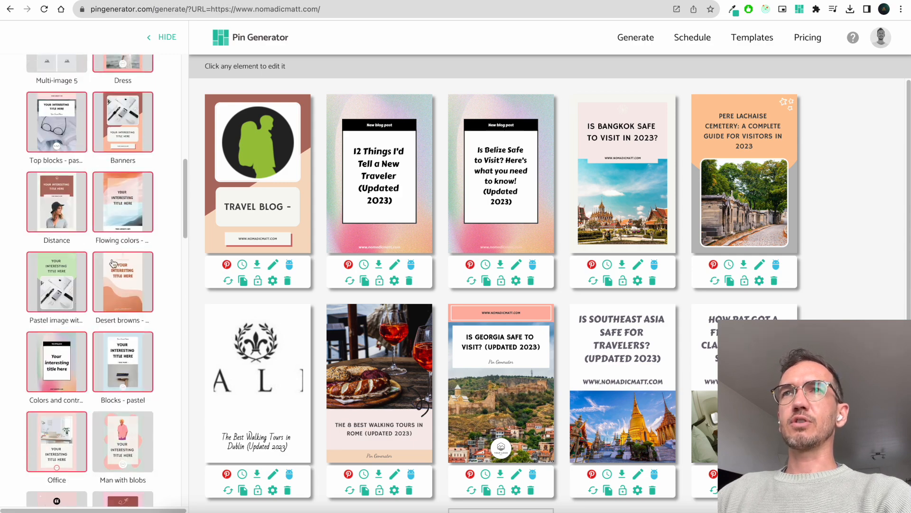
pyautogui.scroll(4, 139, 195)
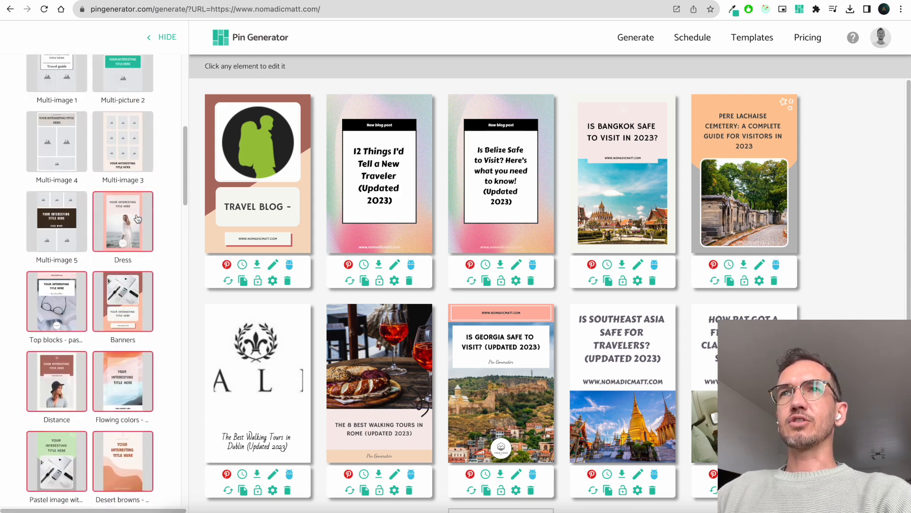
# Deselect the Dress standard template, select it again, and close the template settings.
pyautogui.click(138, 219)
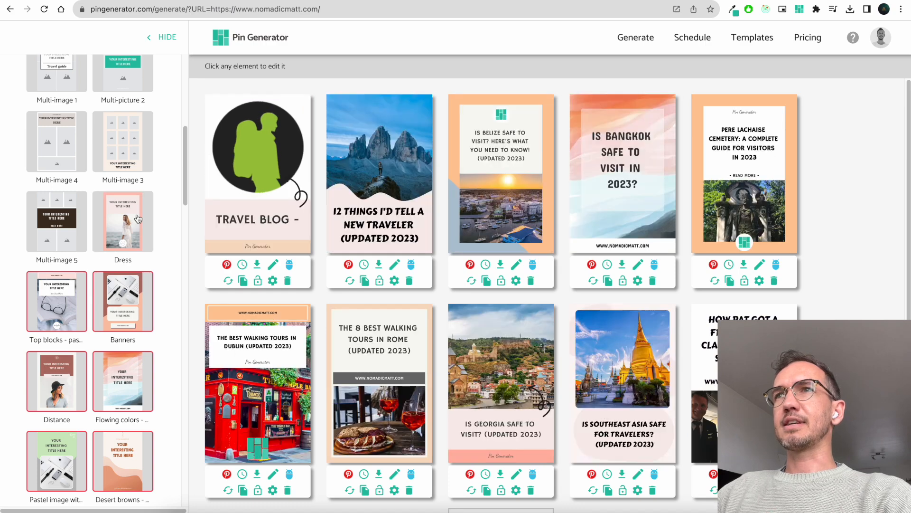
pyautogui.click(138, 218)
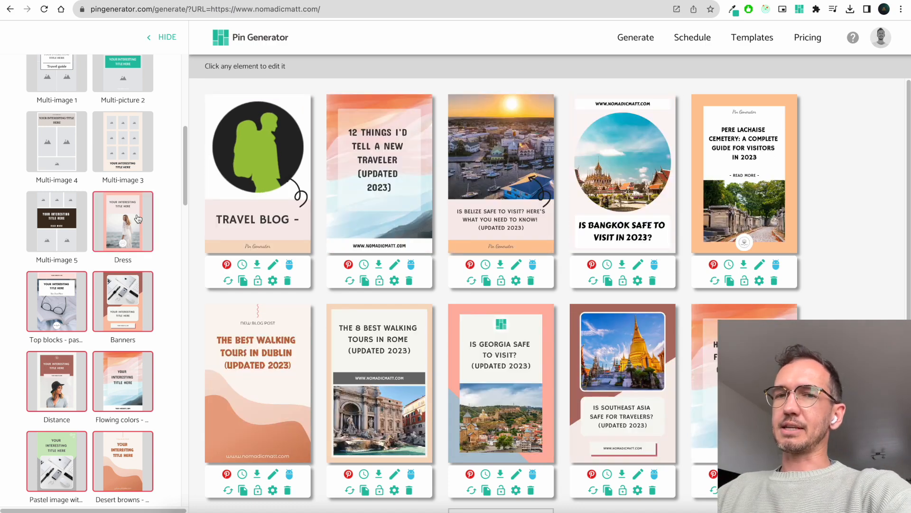
pyautogui.scroll(3, 137, 263)
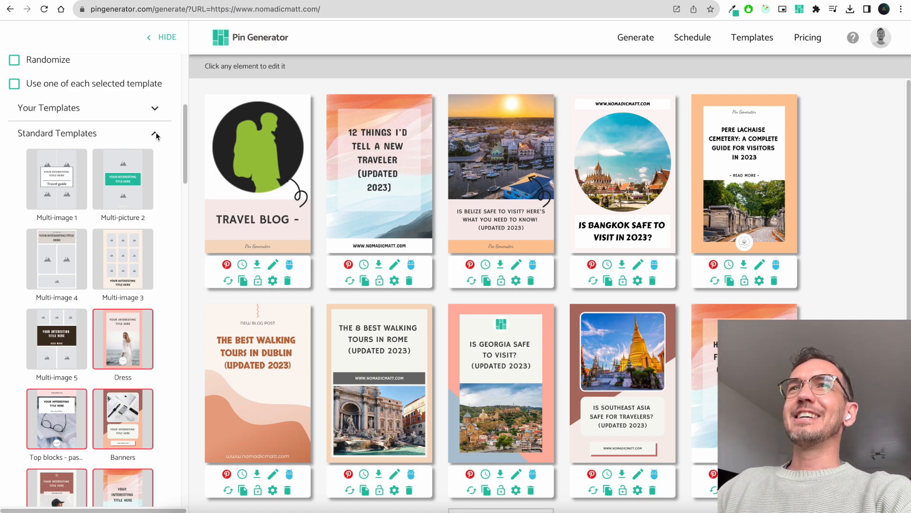
pyautogui.scroll(3, 157, 138)
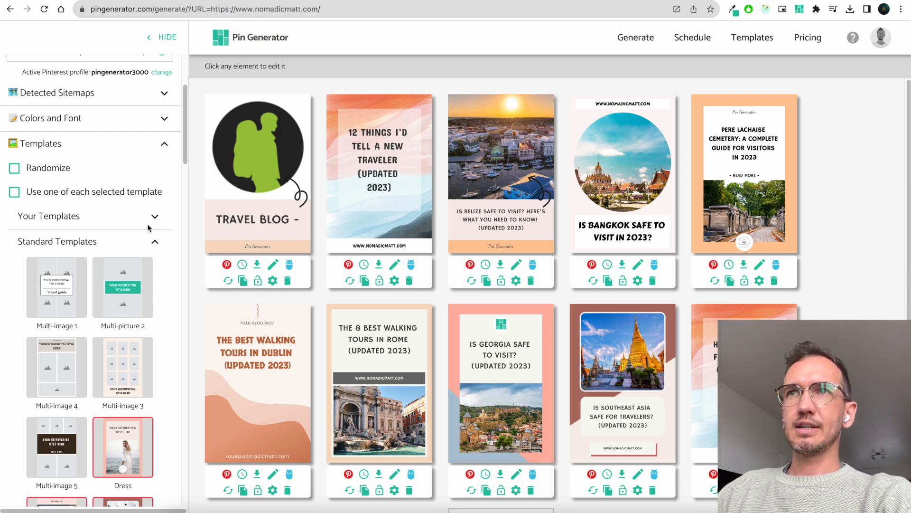
pyautogui.click(157, 243)
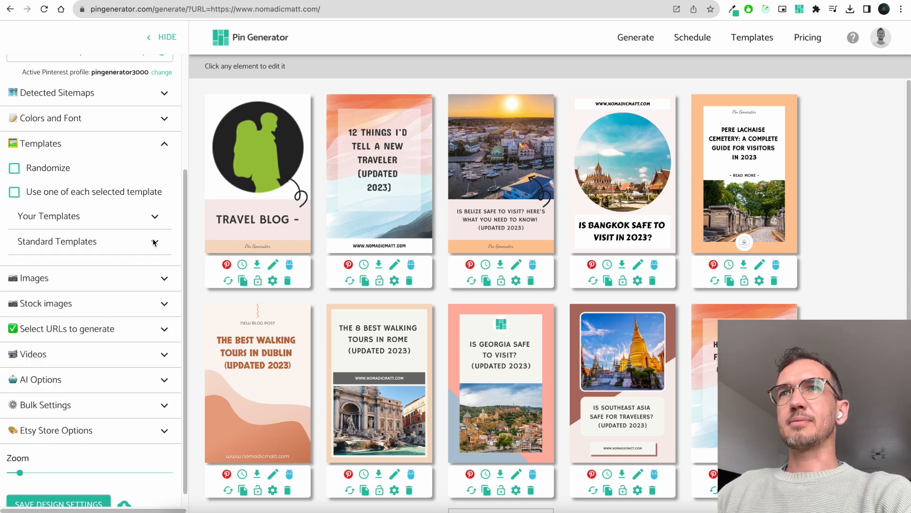
pyautogui.click(163, 146)
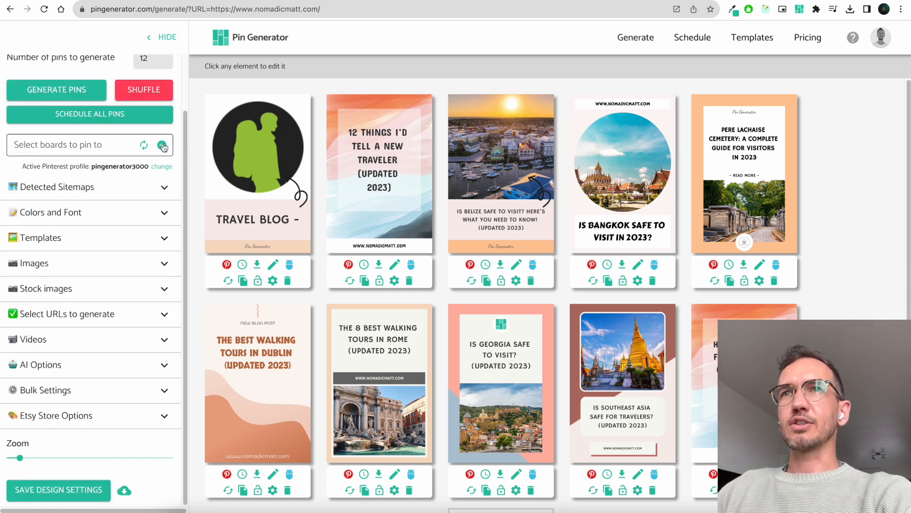
# Reshuffle the randomized images of all pins several times in the image settings.
pyautogui.click(163, 264)
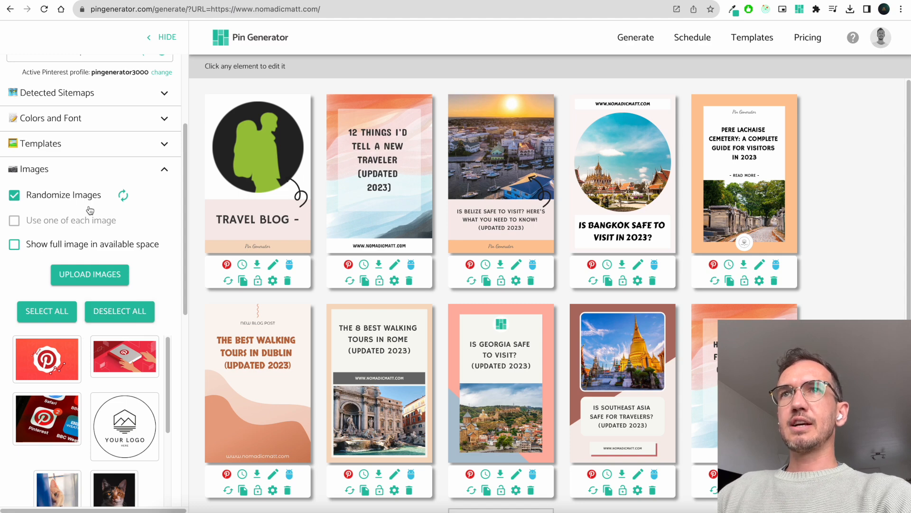
pyautogui.click(124, 197)
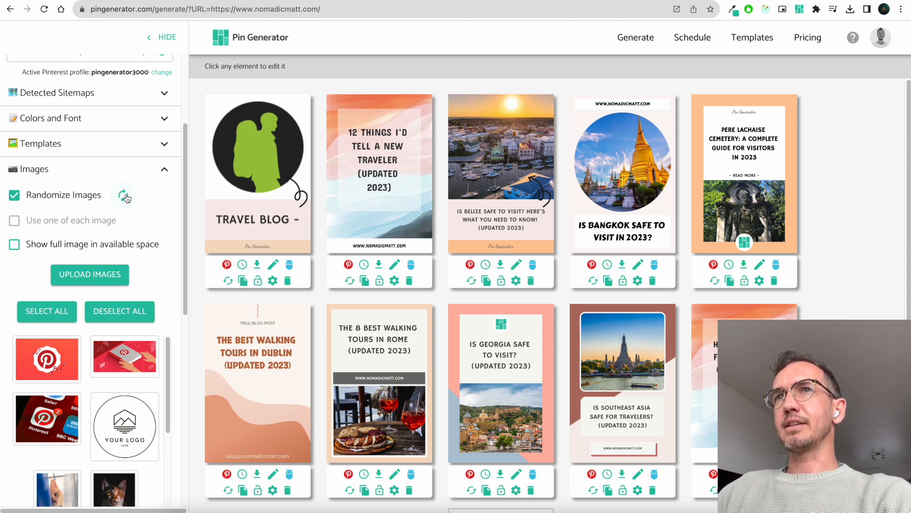
pyautogui.click(125, 197)
pyautogui.click(124, 197)
pyautogui.click(125, 197)
pyautogui.click(125, 196)
pyautogui.click(125, 197)
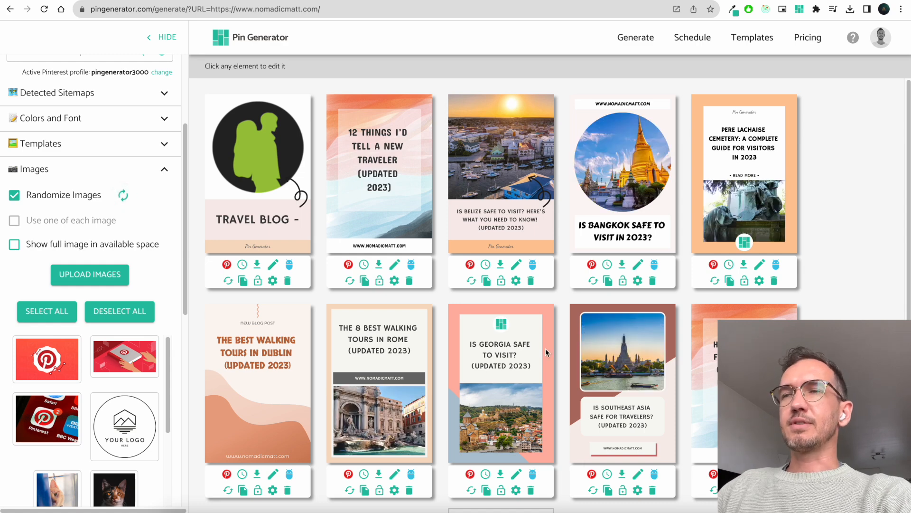
pyautogui.click(122, 197)
pyautogui.click(124, 198)
pyautogui.click(124, 198)
pyautogui.click(124, 200)
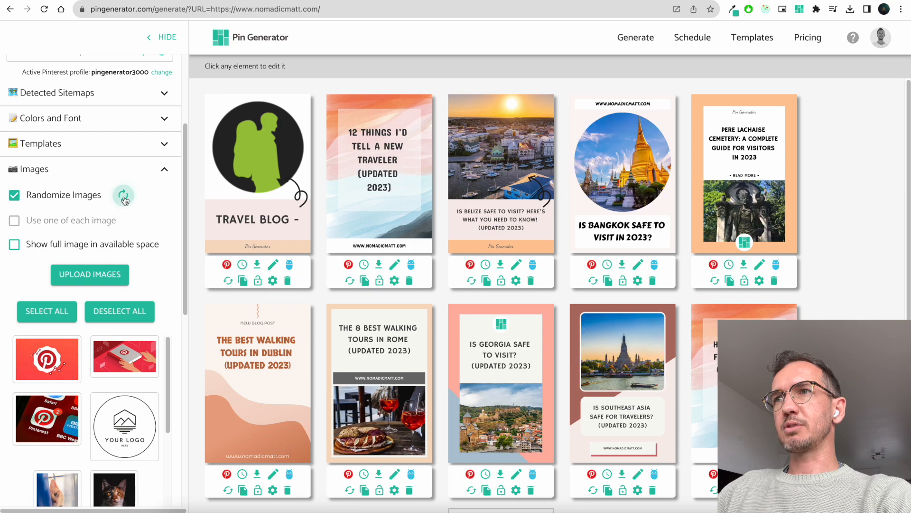
# Check which images are available for the "Is Georgia Safe to Visit?" pin and leave its details unsaved.
pyautogui.click(516, 474)
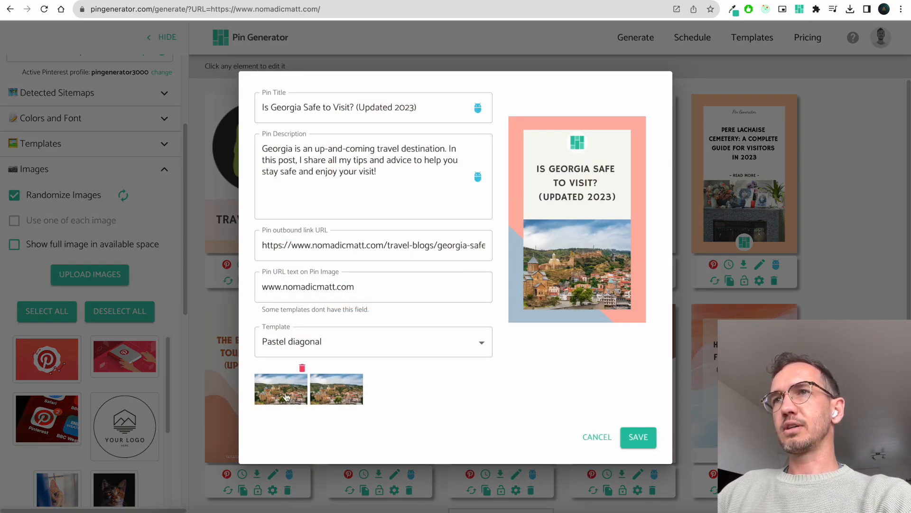
pyautogui.click(610, 437)
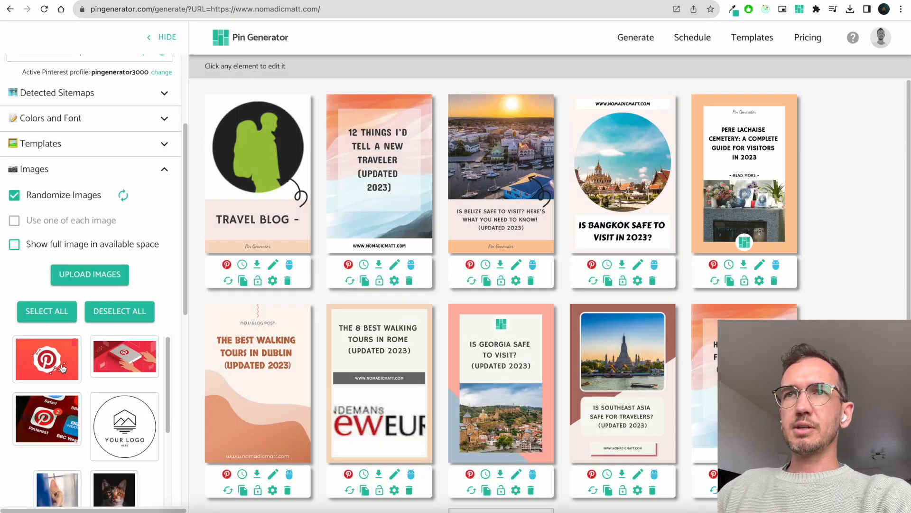
# Select and deselect the Pinterest logo upload, and place the Pinterest book image on the Rome pin and the Pinterest app image on the Georgia pin.
pyautogui.click(42, 362)
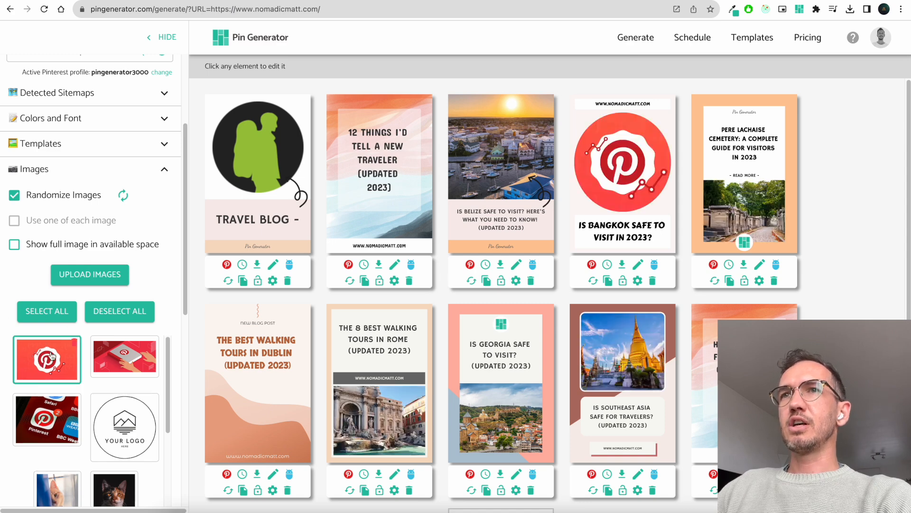
pyautogui.click(52, 353)
pyautogui.moveTo(120, 362); pyautogui.dragTo(511, 413)
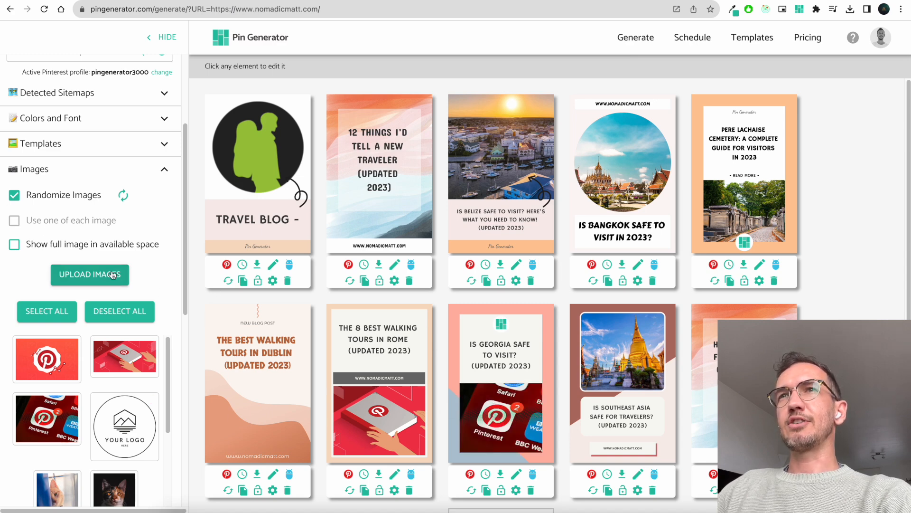
# Switch showing the full image in the available space on and off twice.
pyautogui.click(15, 245)
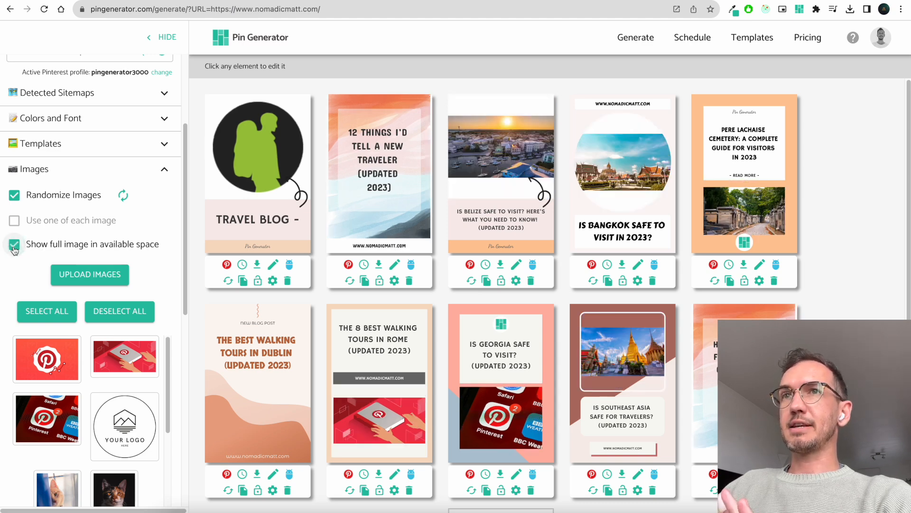
pyautogui.click(14, 249)
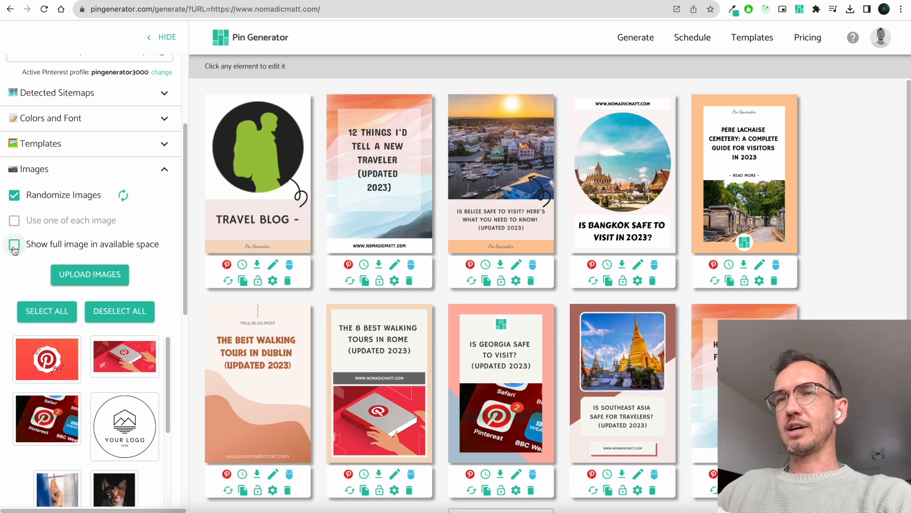
pyautogui.click(15, 250)
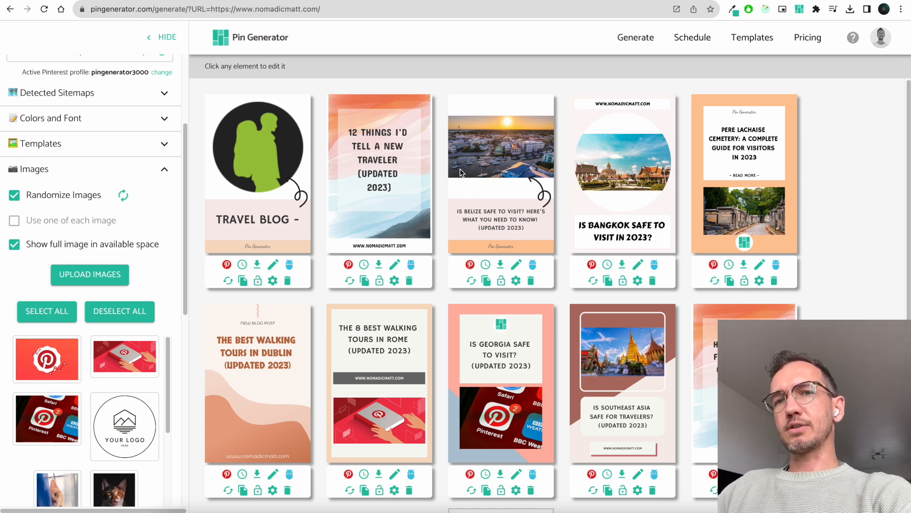
pyautogui.click(51, 244)
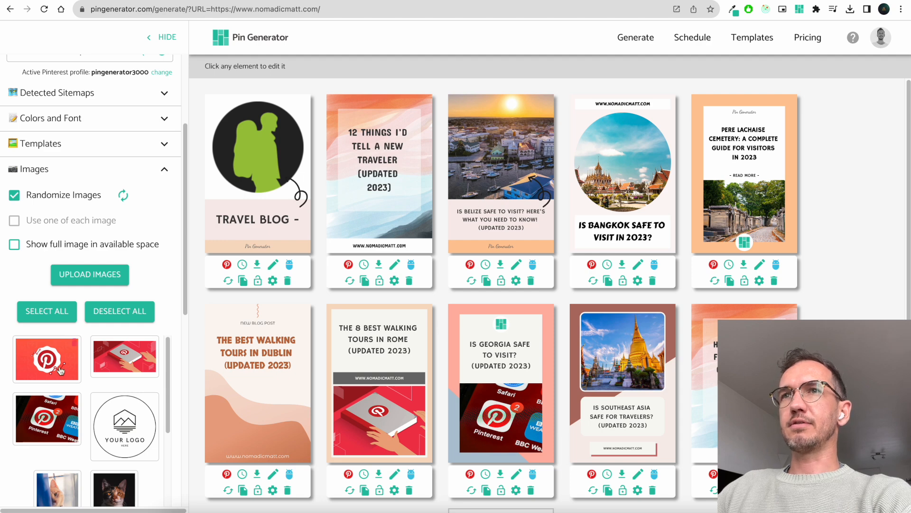
# Leave the image settings and search the stock images for "cats".
pyautogui.scroll(-1, 97, 342)
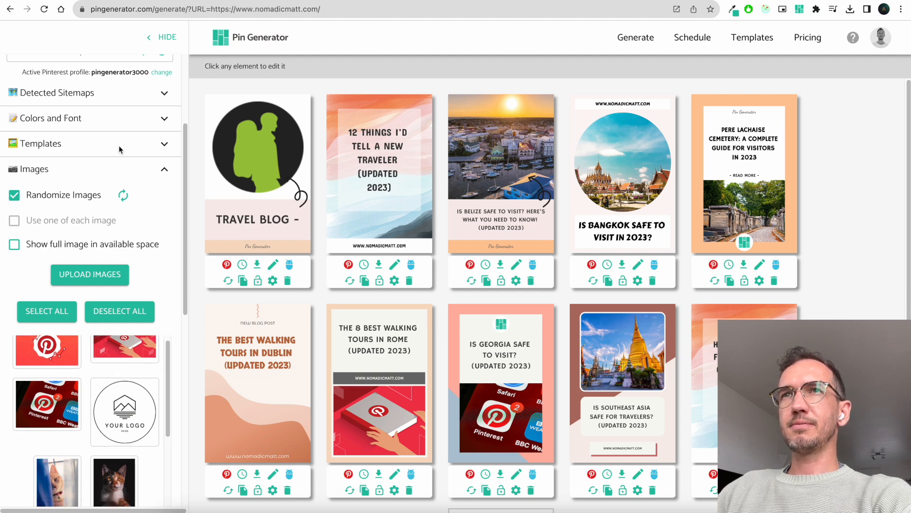
pyautogui.click(164, 171)
pyautogui.click(147, 287)
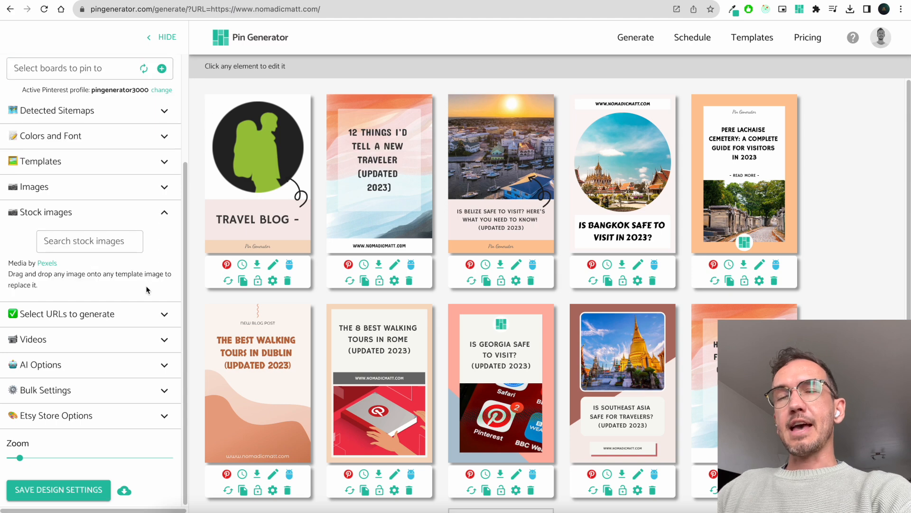
pyautogui.click(105, 242)
pyautogui.write('cats')
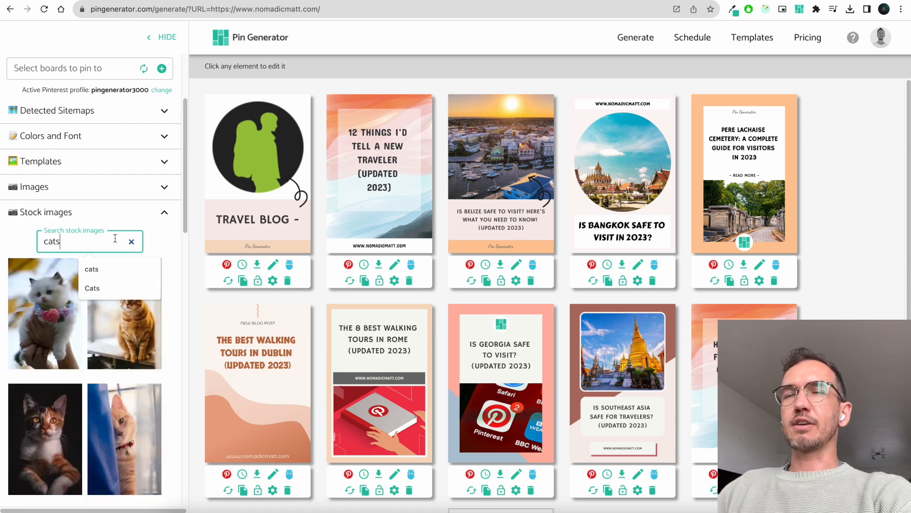
pyautogui.click(193, 213)
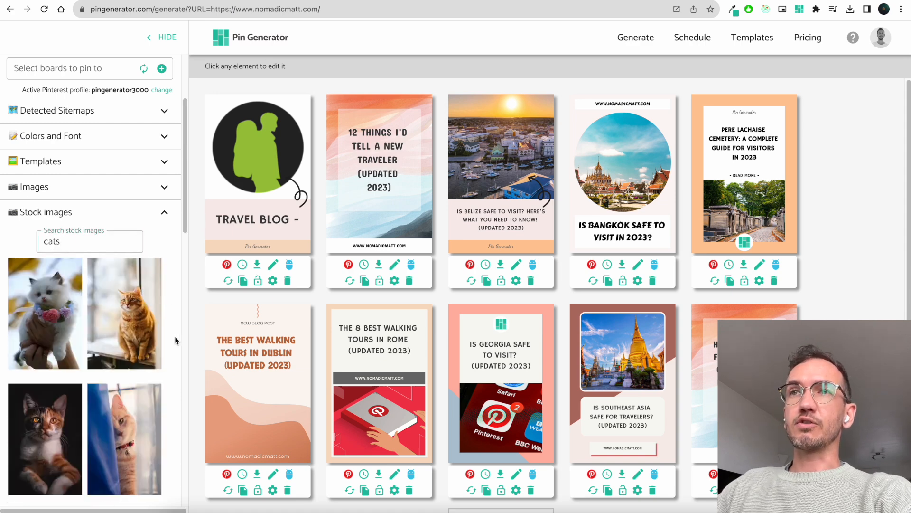
# Place the orange cat stock photo on the Rome walking tours pin and the white kitten photo on the Georgia pin.
pyautogui.moveTo(117, 323); pyautogui.dragTo(357, 416)
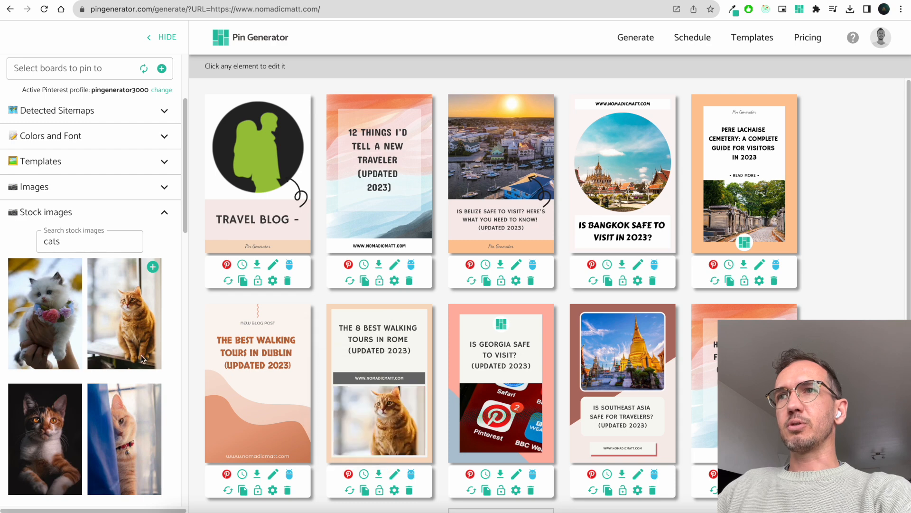
pyautogui.moveTo(19, 299); pyautogui.dragTo(448, 384)
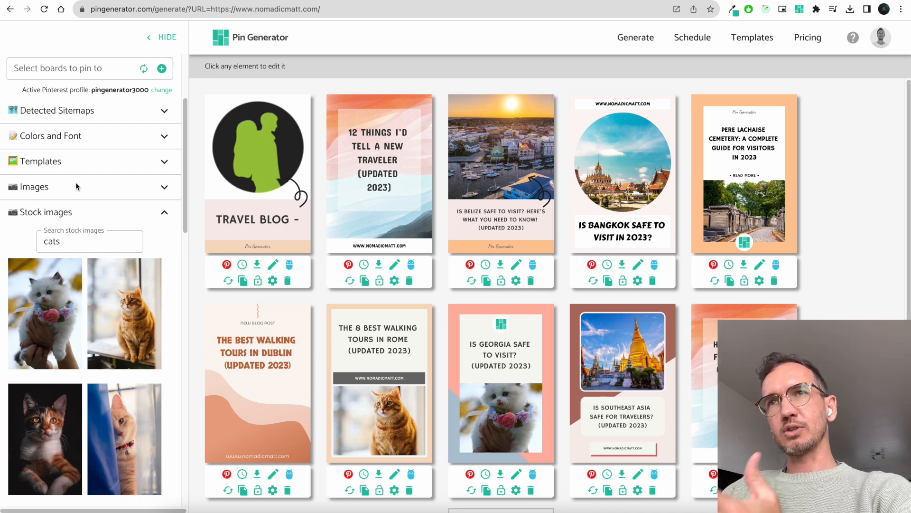
# Add the orange cat stock photo to the image uploads and locate it among the uploaded images.
pyautogui.moveTo(110, 320)
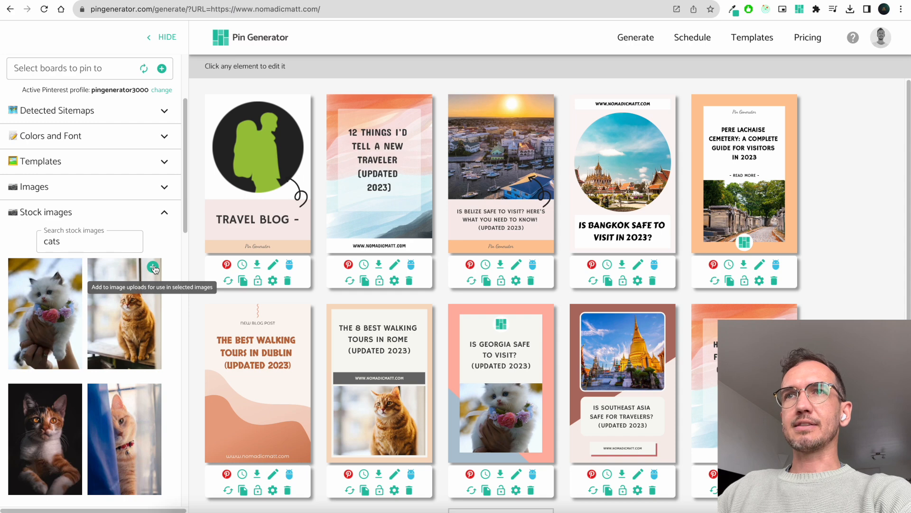
pyautogui.click(167, 188)
pyautogui.scroll(-2, 123, 285)
pyautogui.moveTo(50, 313)
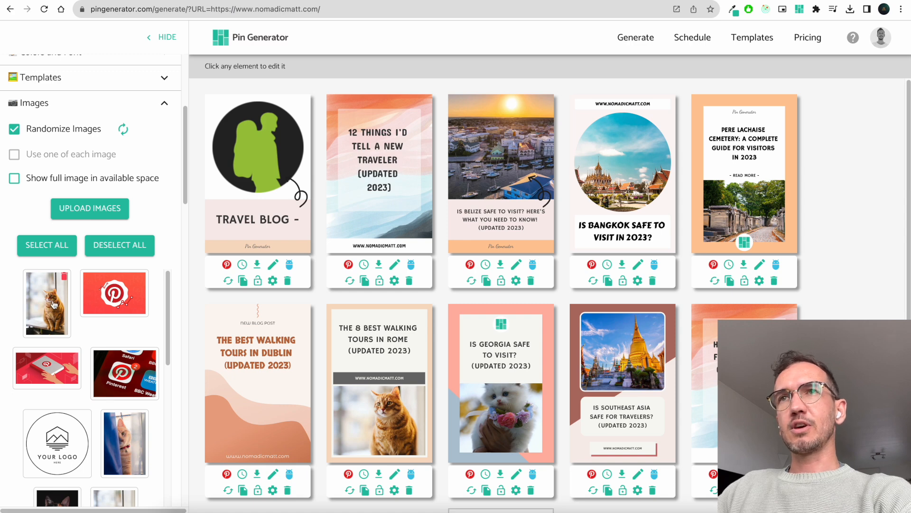
# Apply the orange cat and red Pinterest badge images to the pins, deselect both again and leave the image settings.
pyautogui.click(53, 306)
pyautogui.click(125, 302)
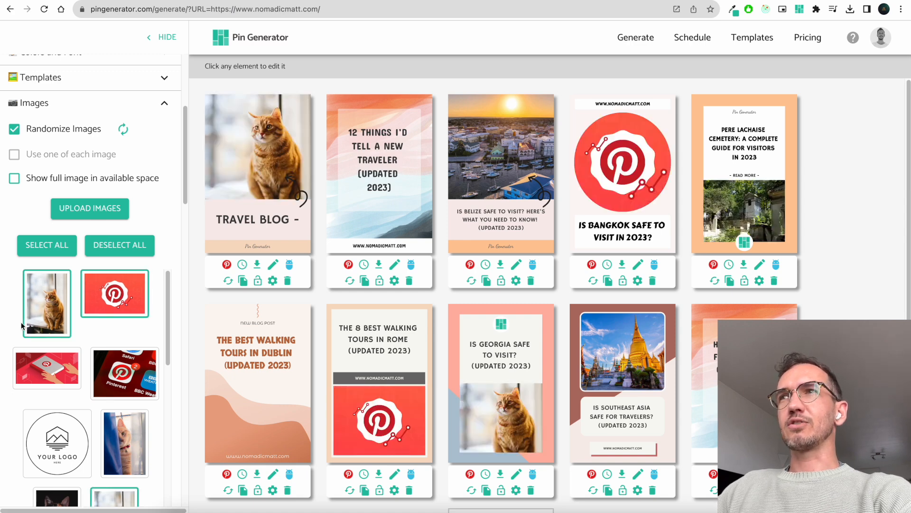
pyautogui.moveTo(65, 314)
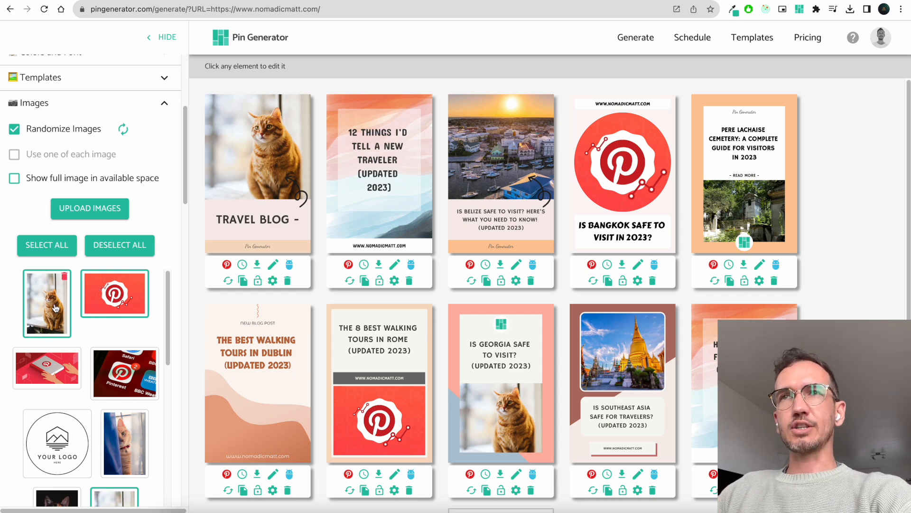
pyautogui.click(56, 307)
pyautogui.click(95, 300)
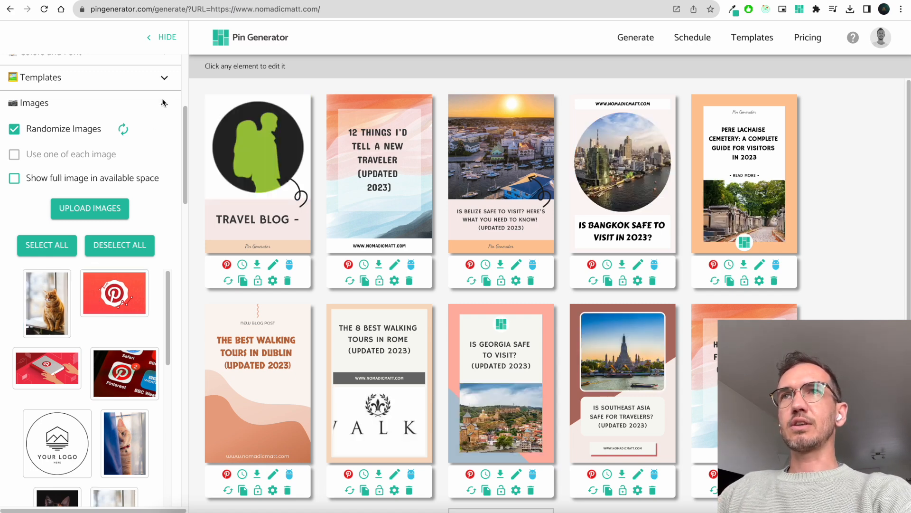
pyautogui.click(163, 102)
pyautogui.click(165, 128)
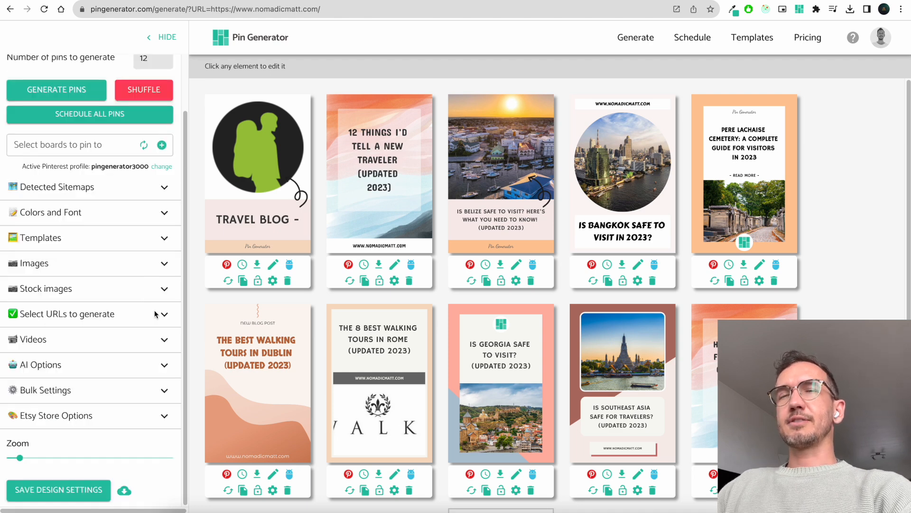
# Check the source website URL and the list of detected sitemaps.
pyautogui.scroll(2, 154, 312)
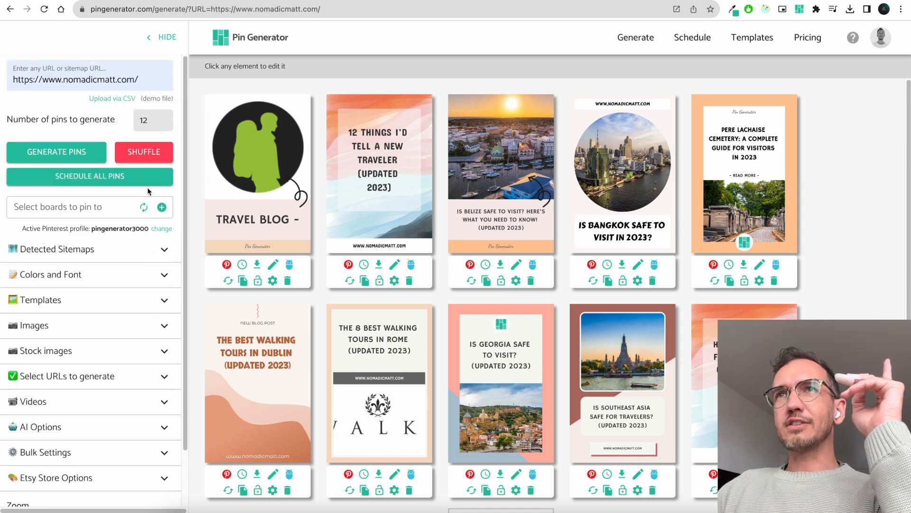
pyautogui.moveTo(143, 79); pyautogui.dragTo(0, 74)
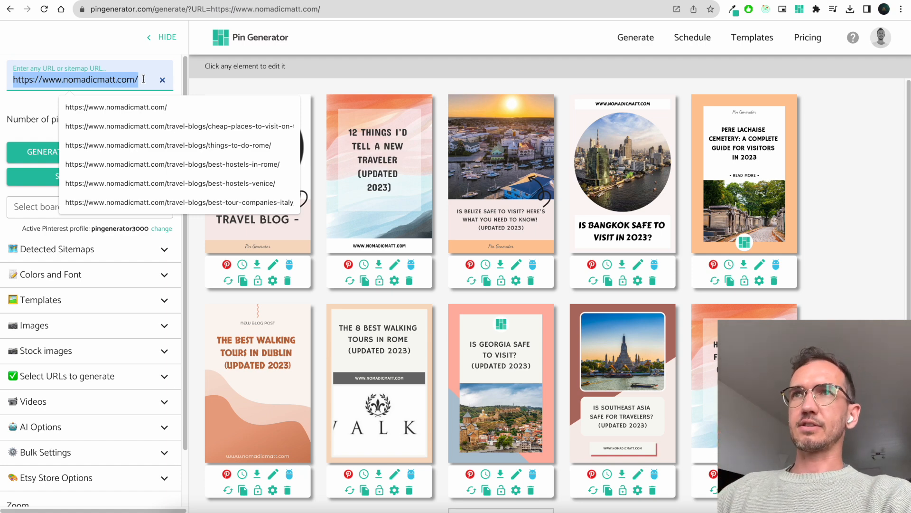
pyautogui.click(191, 82)
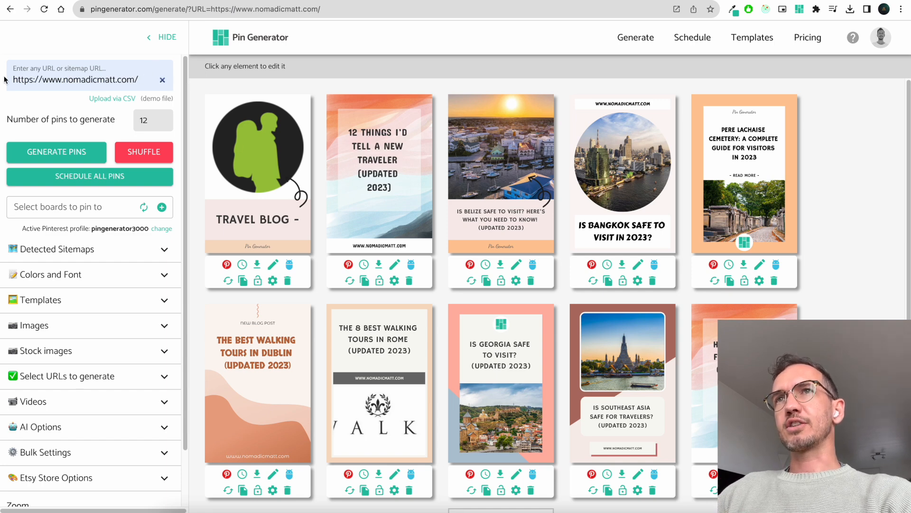
pyautogui.click(127, 249)
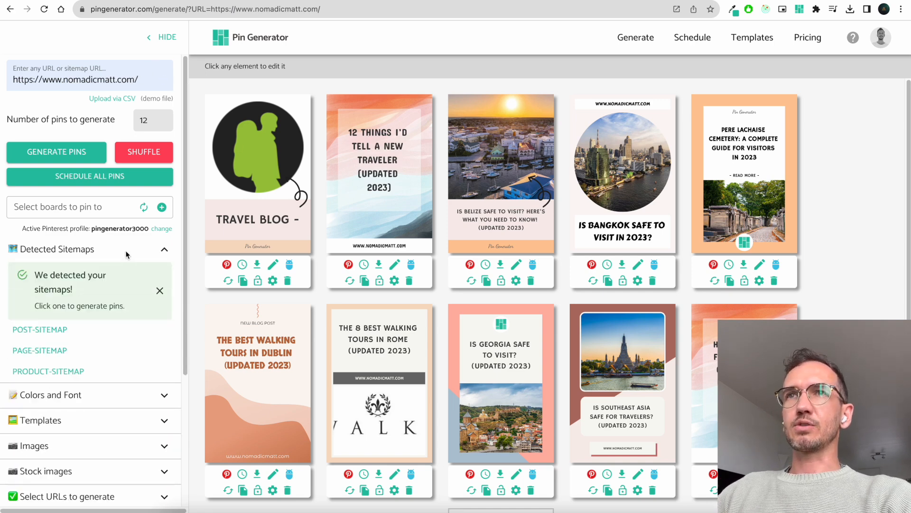
pyautogui.click(162, 251)
# Select only the best-walking-tours-dublin and best-walking-tours-rome URLs and generate pins from them.
pyautogui.click(164, 376)
pyautogui.scroll(-1, 53, 327)
pyautogui.moveTo(30, 321); pyautogui.dragTo(117, 317)
pyautogui.click(118, 318)
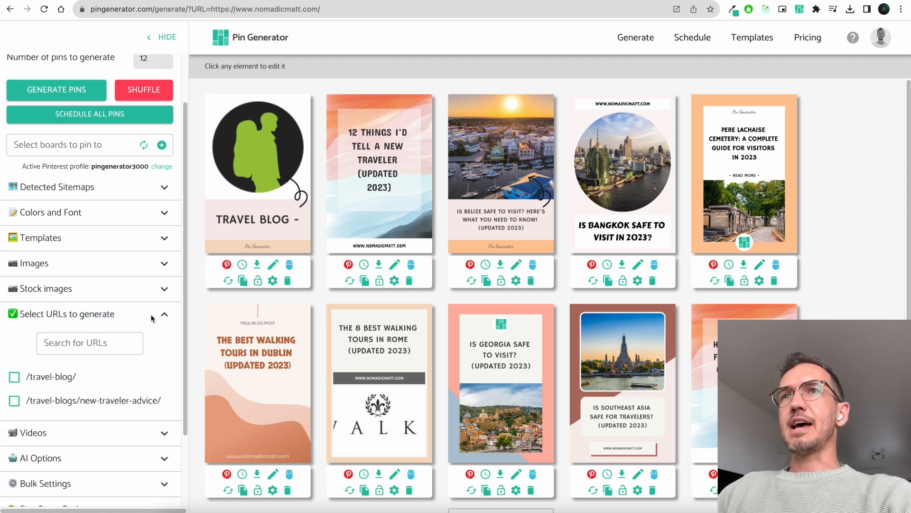
pyautogui.scroll(-1, 162, 211)
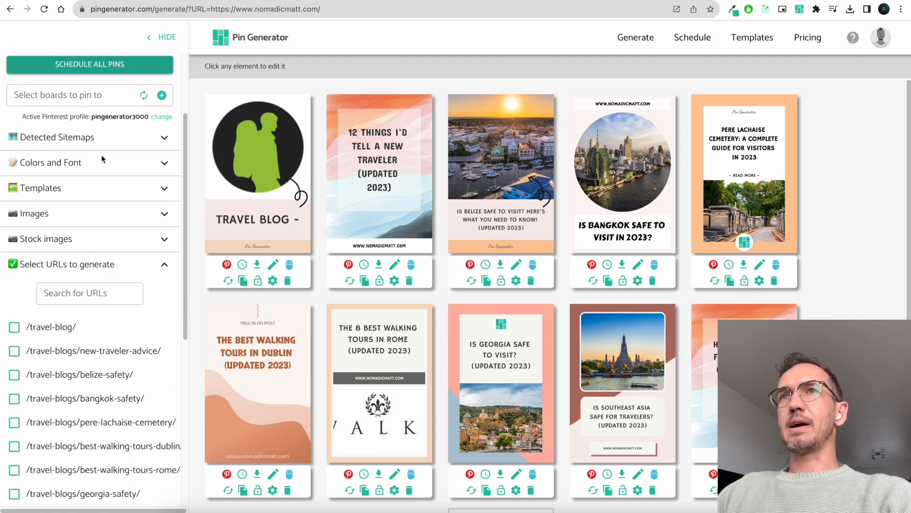
pyautogui.scroll(-1, 120, 324)
pyautogui.scroll(-2, 120, 324)
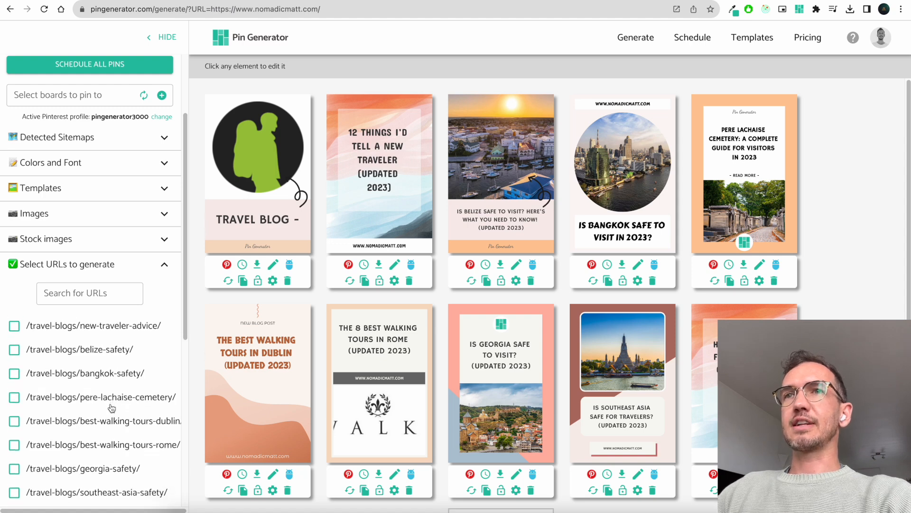
pyautogui.click(15, 434)
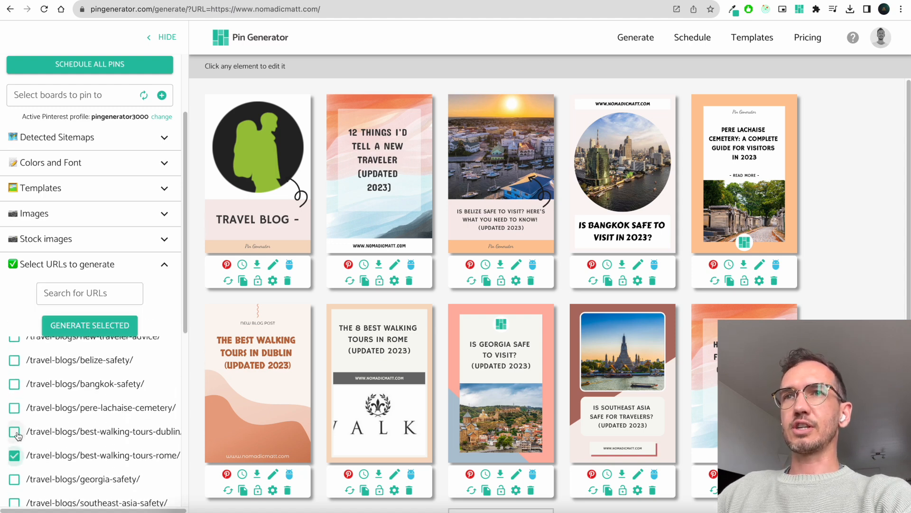
pyautogui.click(14, 433)
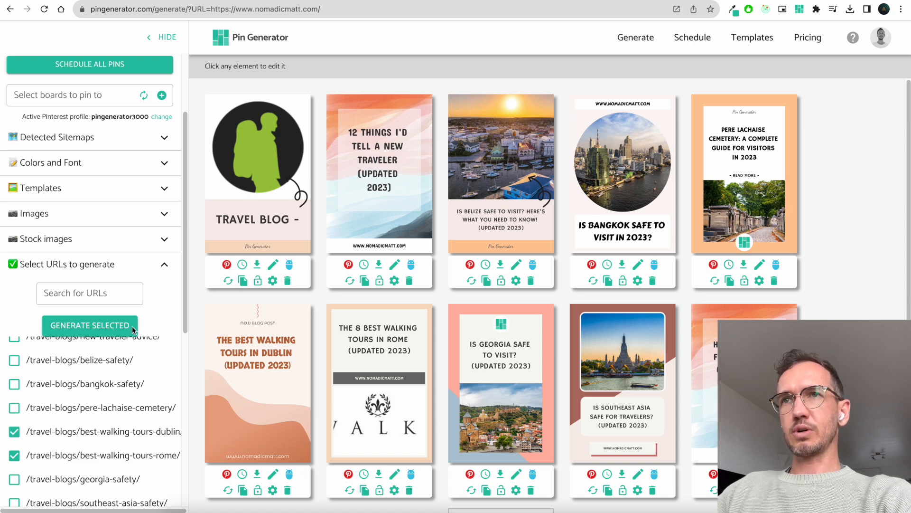
pyautogui.click(114, 325)
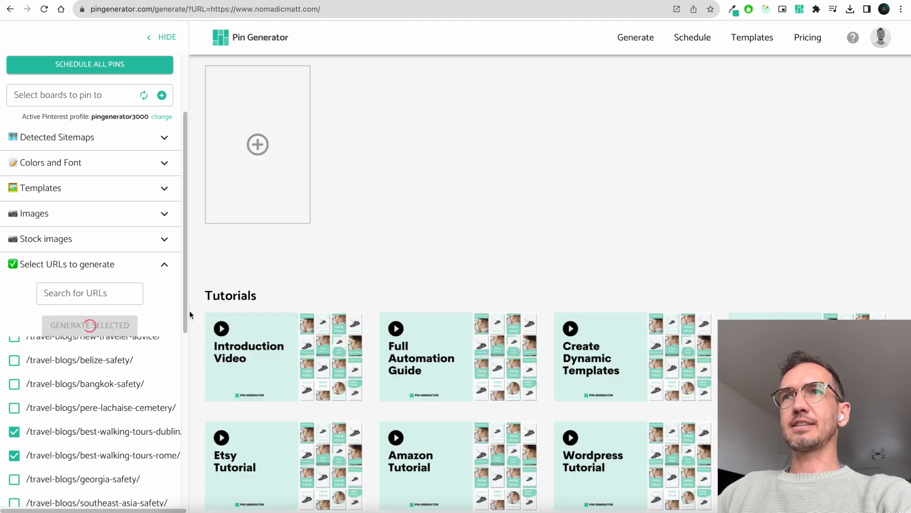
pyautogui.scroll(1, 115, 387)
pyautogui.scroll(-2, 121, 386)
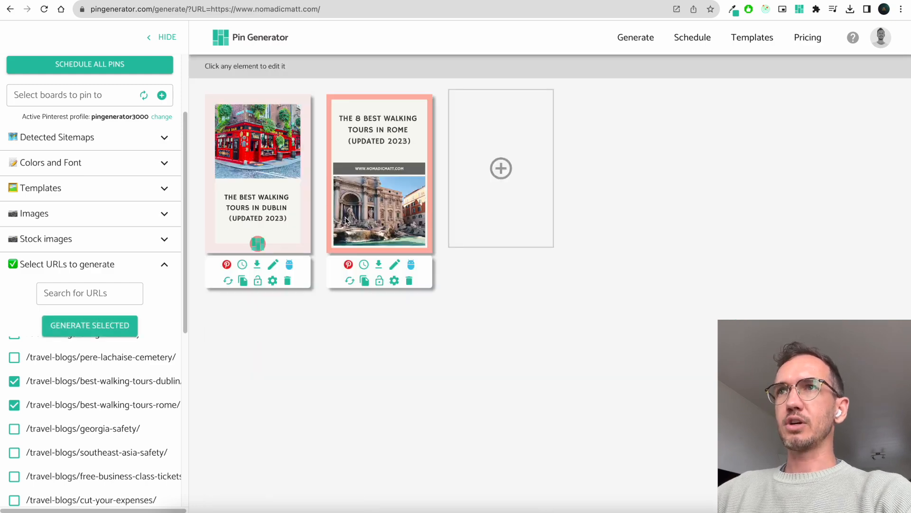
# Review the editable details of the Rome and Dublin walking tours pins, leaving each without saving.
pyautogui.click(397, 264)
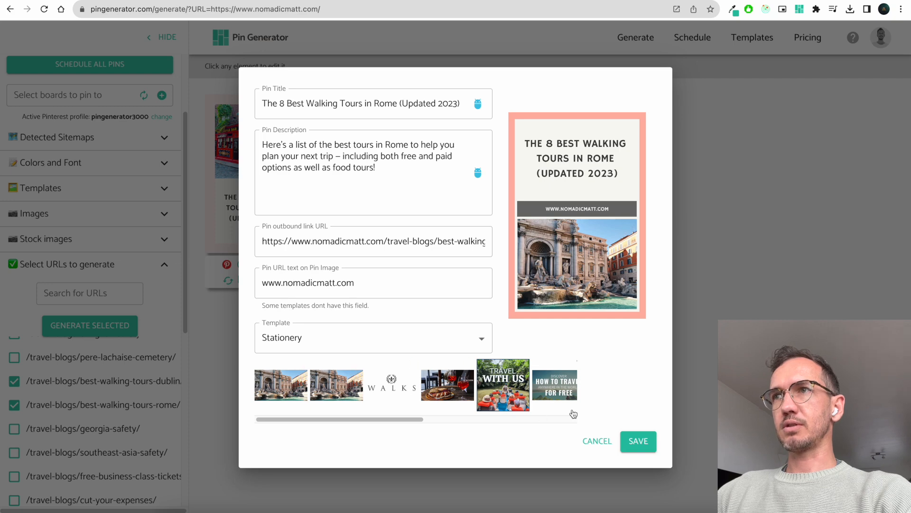
pyautogui.click(599, 441)
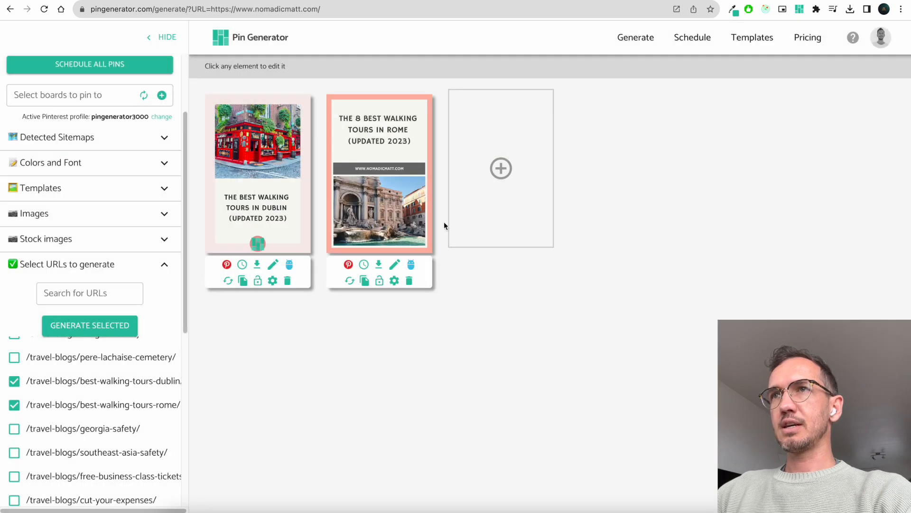
pyautogui.click(273, 263)
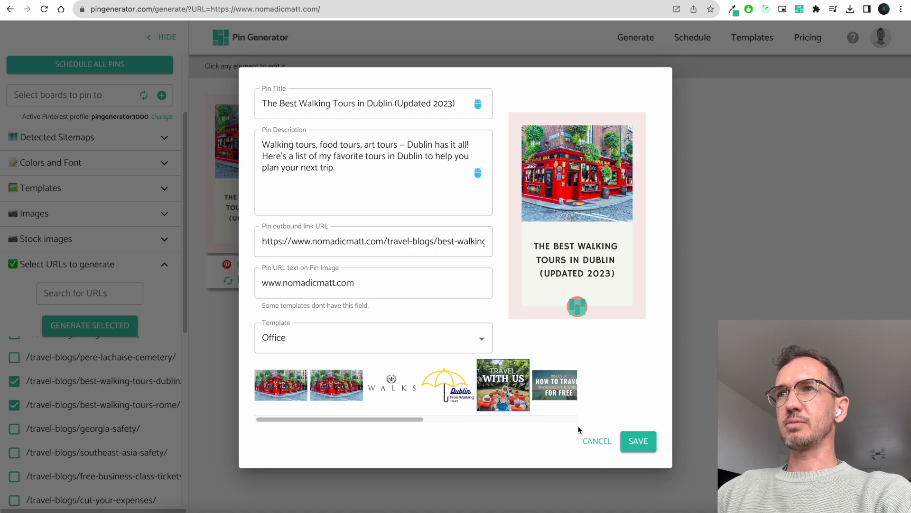
pyautogui.click(598, 445)
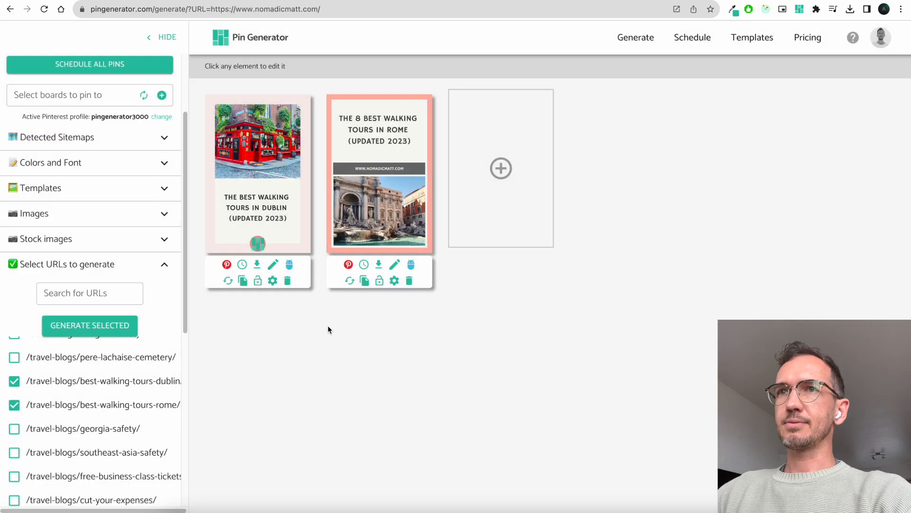
# Set the titles of all pins to "Test" in the bulk settings.
pyautogui.click(169, 264)
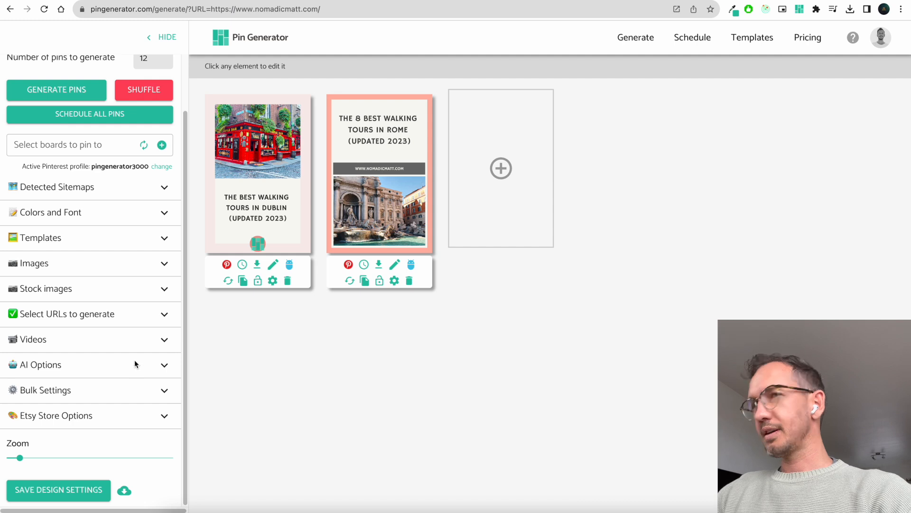
pyautogui.click(155, 391)
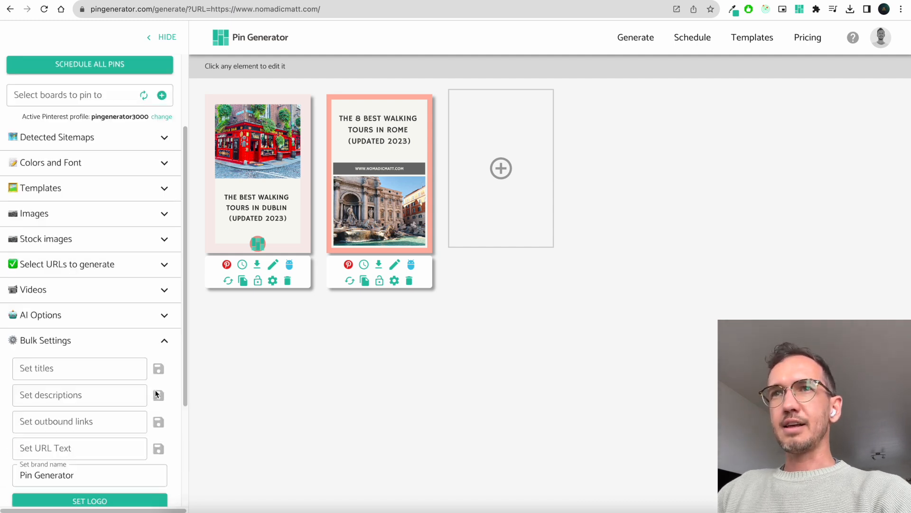
pyautogui.scroll(-1, 142, 356)
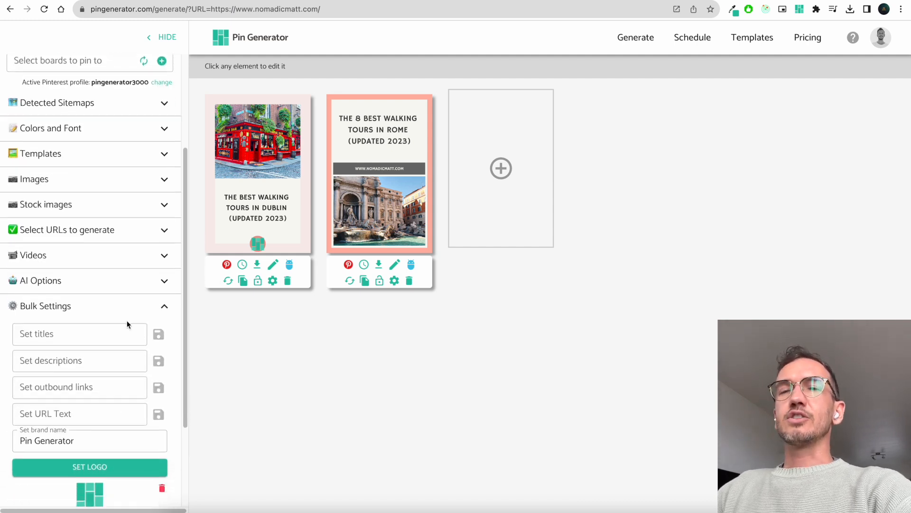
pyautogui.click(113, 331)
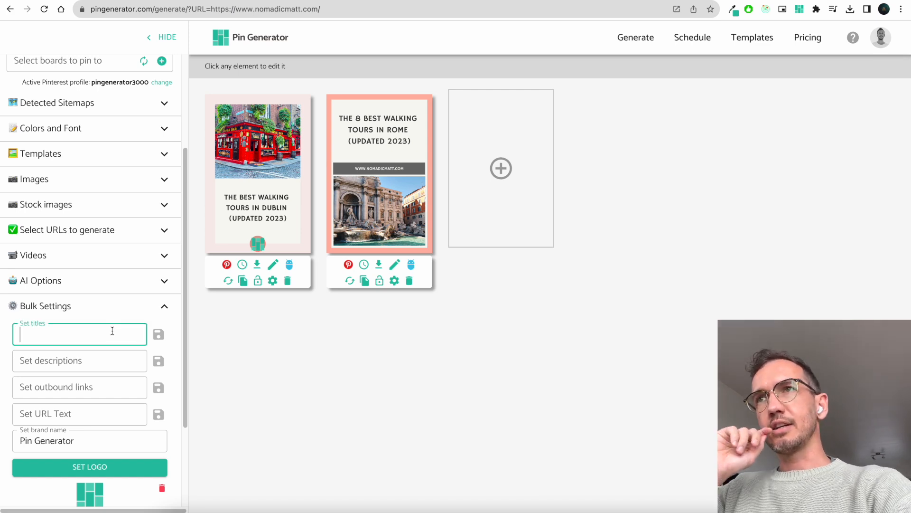
pyautogui.write('Test')
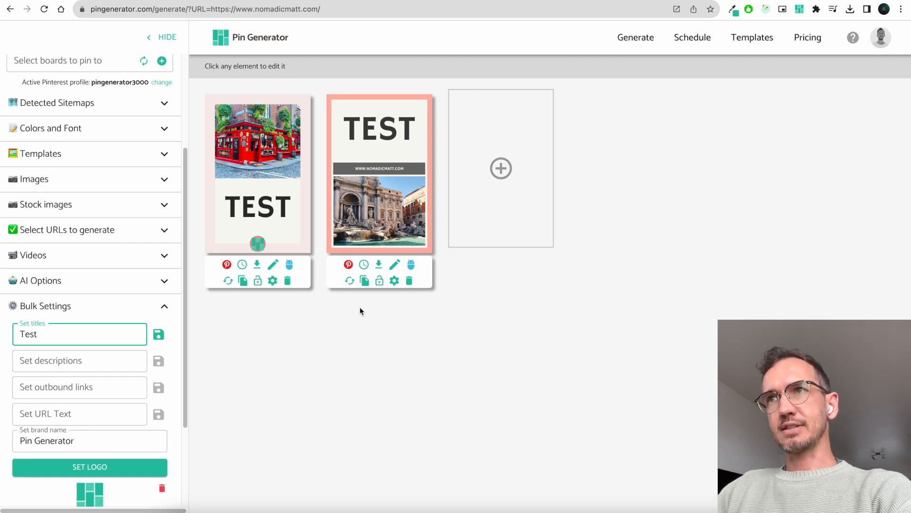
pyautogui.click(263, 343)
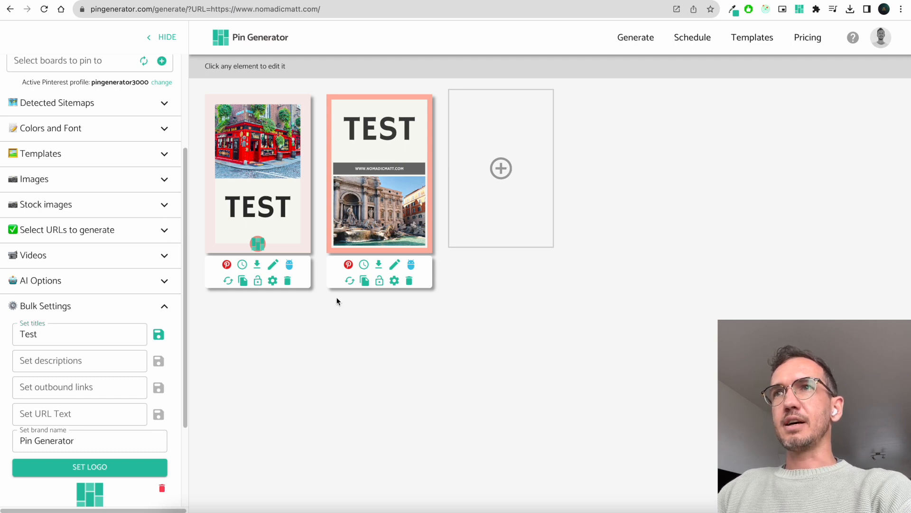
# Duplicate the pin with the Rome fountain photo five times.
pyautogui.click(365, 281)
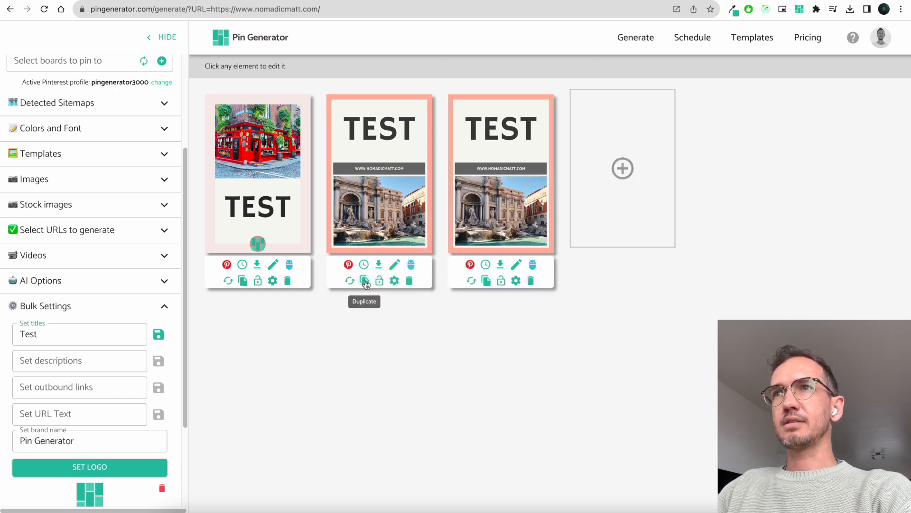
pyautogui.click(366, 282)
pyautogui.click(366, 282)
pyautogui.click(365, 282)
pyautogui.click(366, 282)
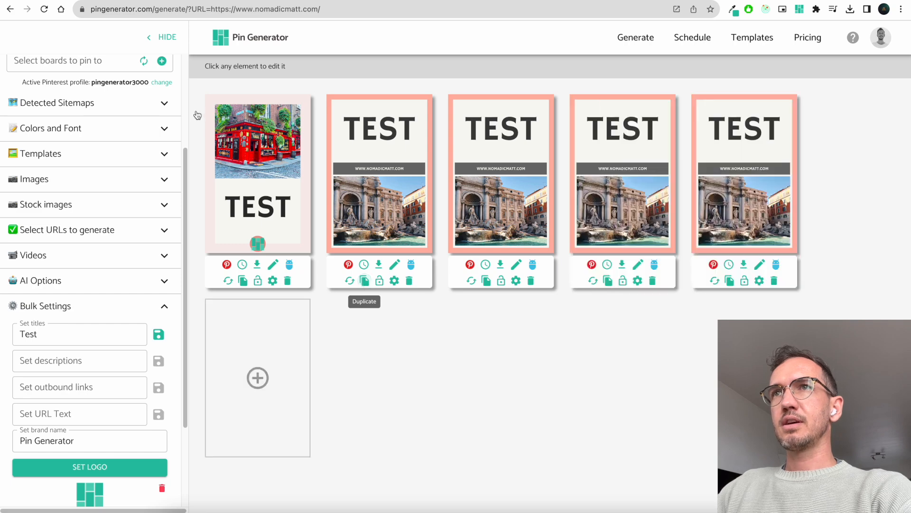
# Shuffle the designs of all pins twice with the selected design settings.
pyautogui.scroll(3, 118, 191)
pyautogui.click(146, 151)
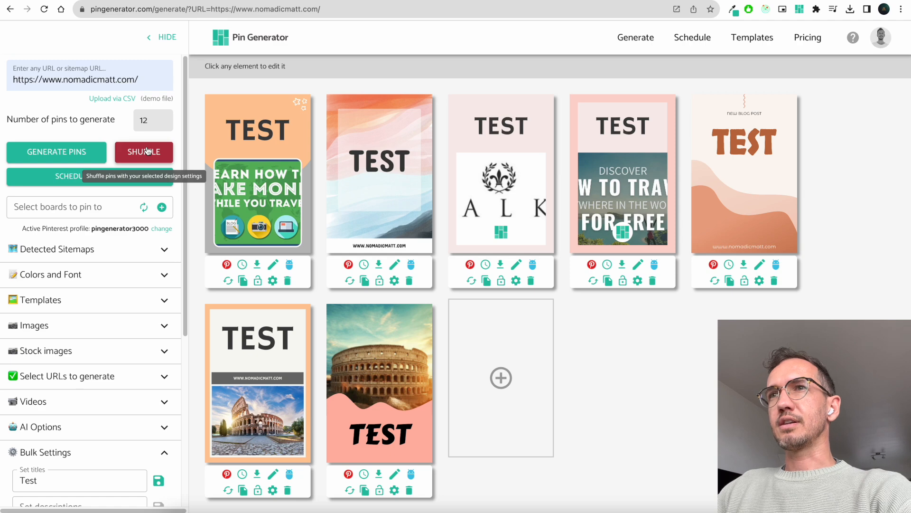
pyautogui.click(147, 152)
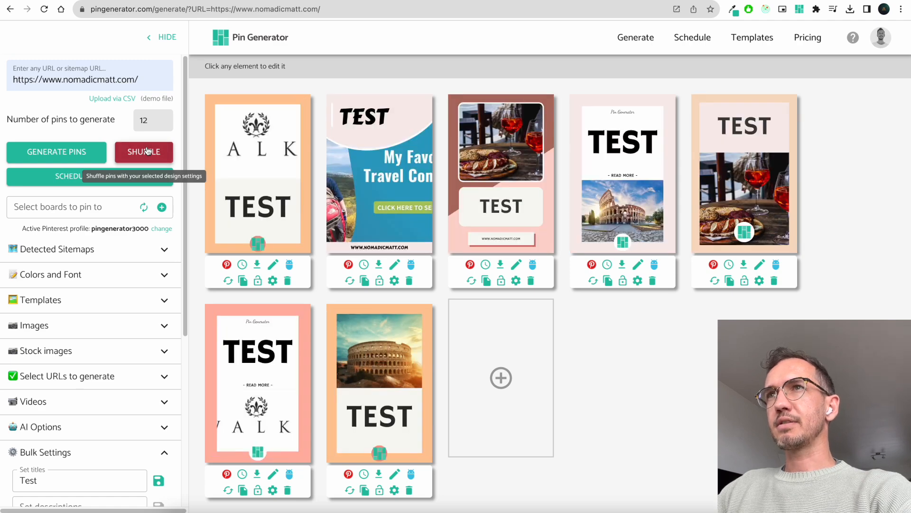
# Inspect the dynamic text options for the brand text on the pin with the Colosseum photo and white background.
pyautogui.click(626, 113)
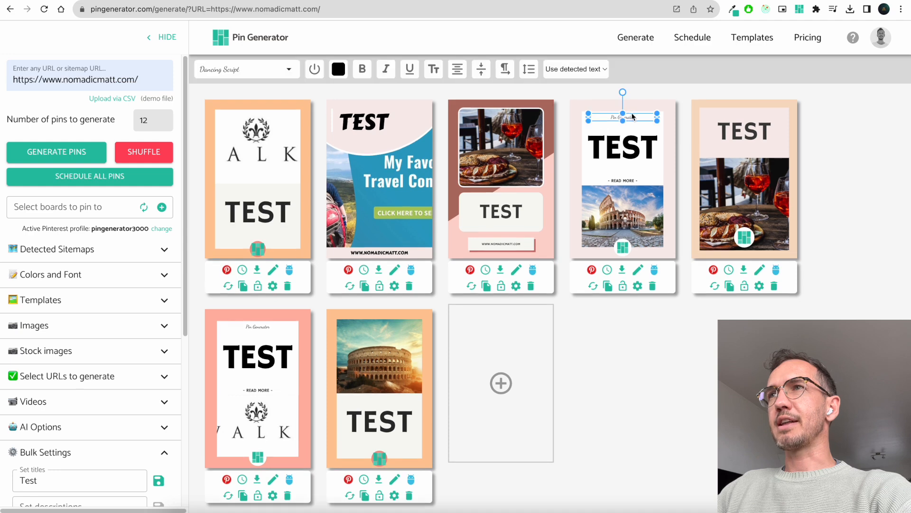
pyautogui.click(608, 72)
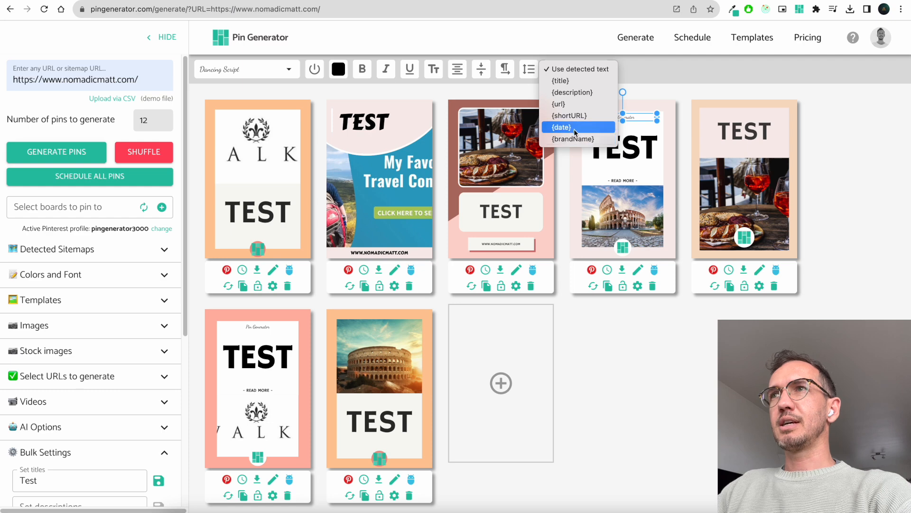
pyautogui.click(637, 121)
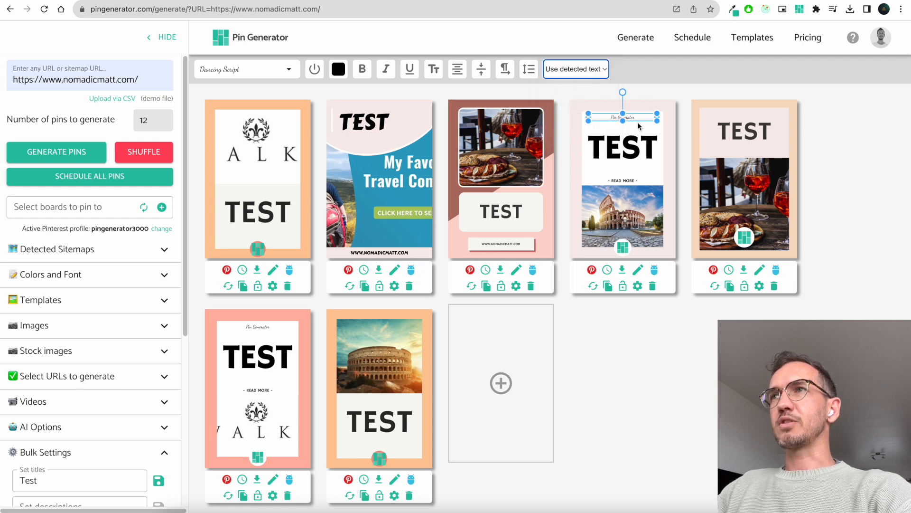
pyautogui.click(679, 117)
# Set the brand name for all pins to "Brand name" in the bulk settings.
pyautogui.scroll(-4, 41, 411)
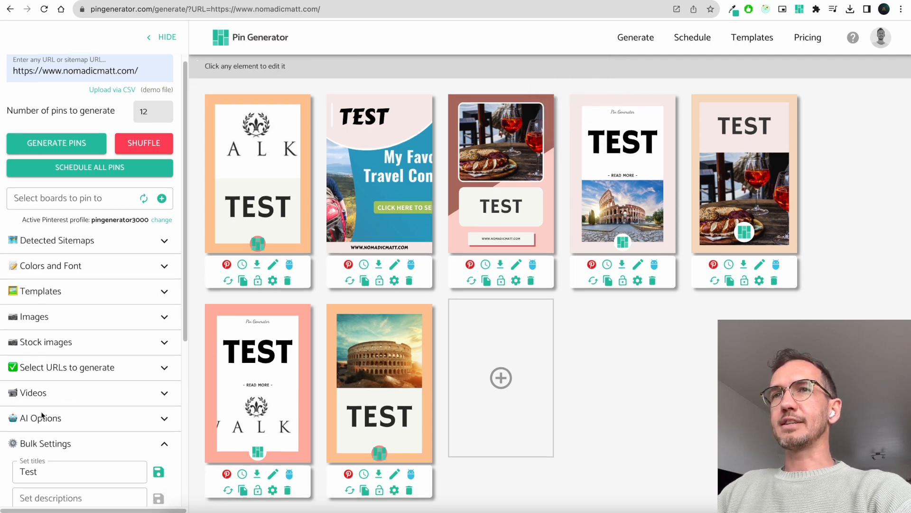
pyautogui.moveTo(75, 412); pyautogui.dragTo(16, 411)
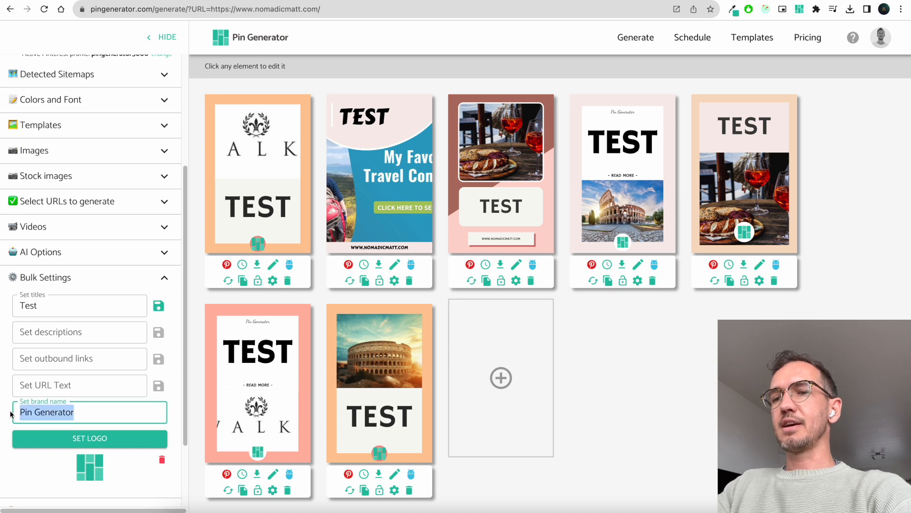
pyautogui.write('Brand name')
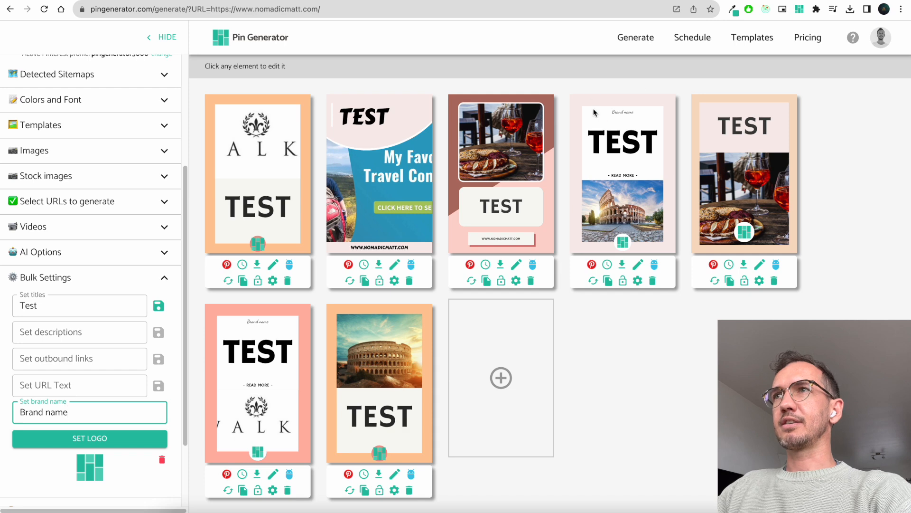
# Examine the brand name text and logo elements on the Colosseum pin and the sandwich-and-drinks pin.
pyautogui.click(625, 114)
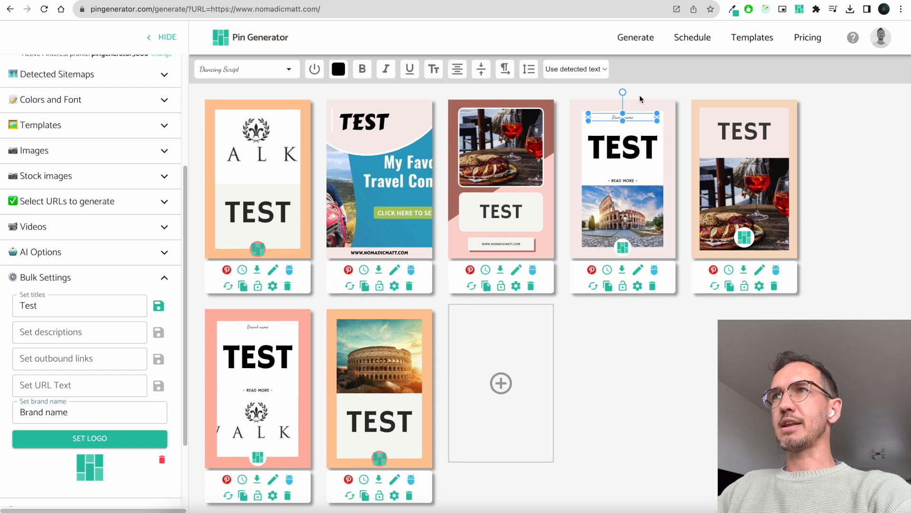
pyautogui.moveTo(90, 413); pyautogui.dragTo(14, 412)
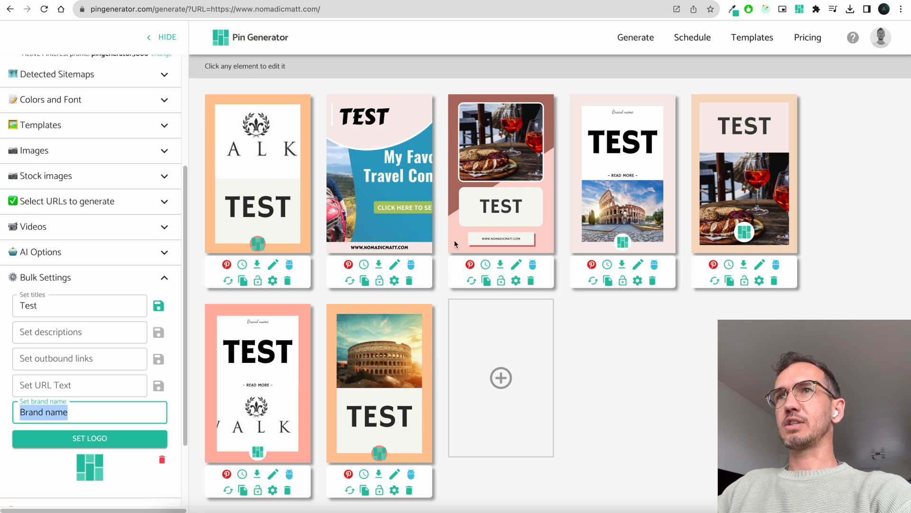
pyautogui.click(623, 243)
pyautogui.click(744, 240)
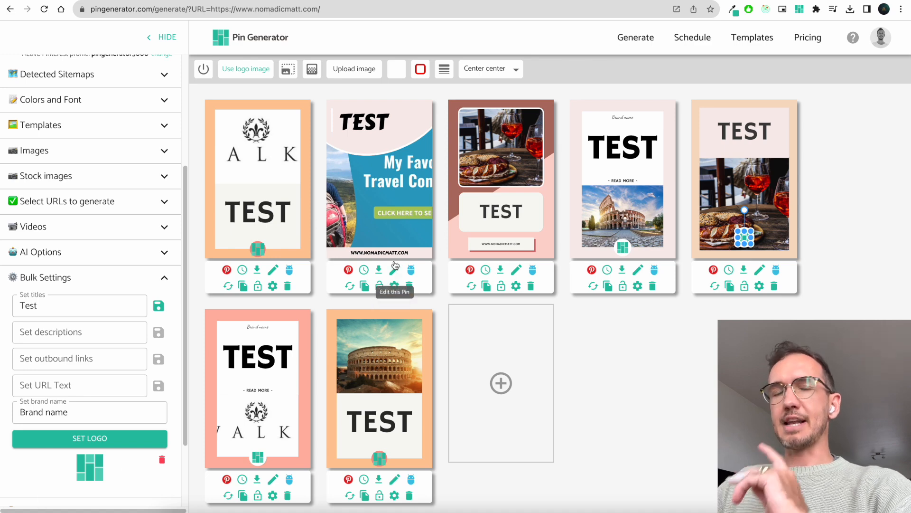
pyautogui.click(602, 343)
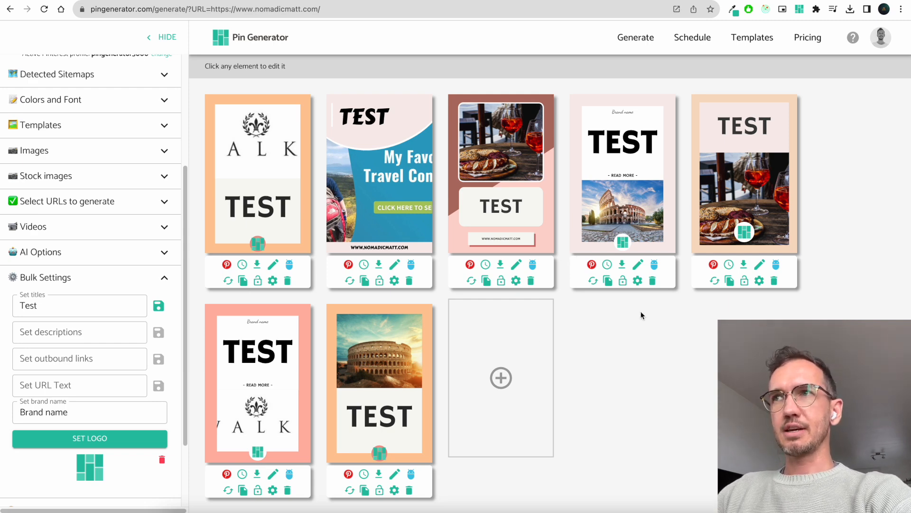
pyautogui.scroll(-2, 167, 423)
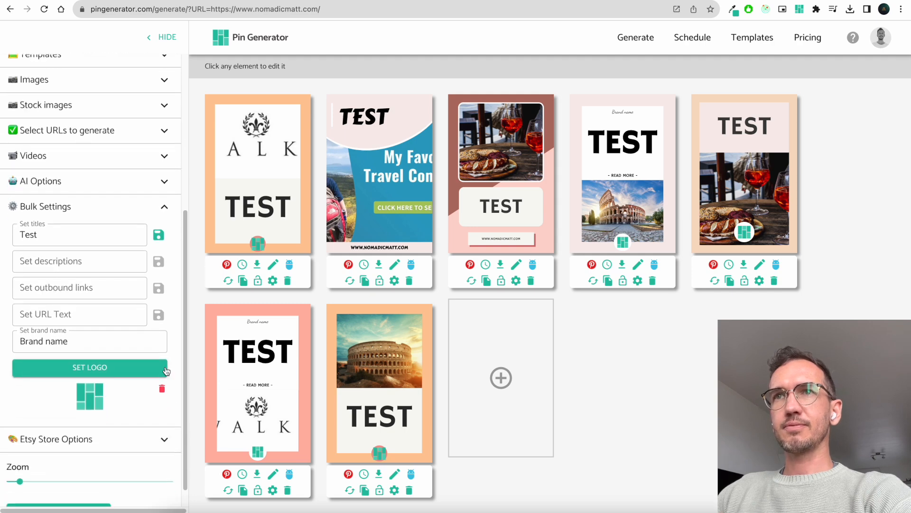
pyautogui.click(162, 209)
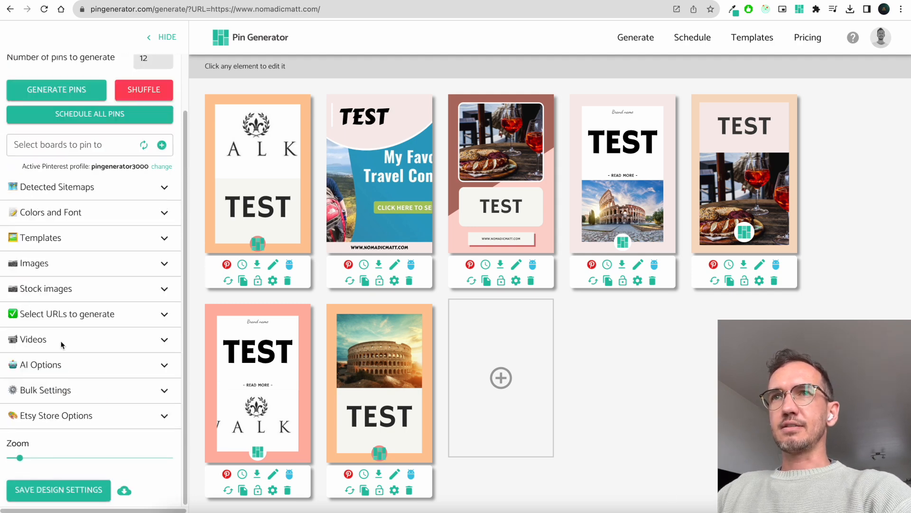
pyautogui.click(133, 367)
pyautogui.click(153, 183)
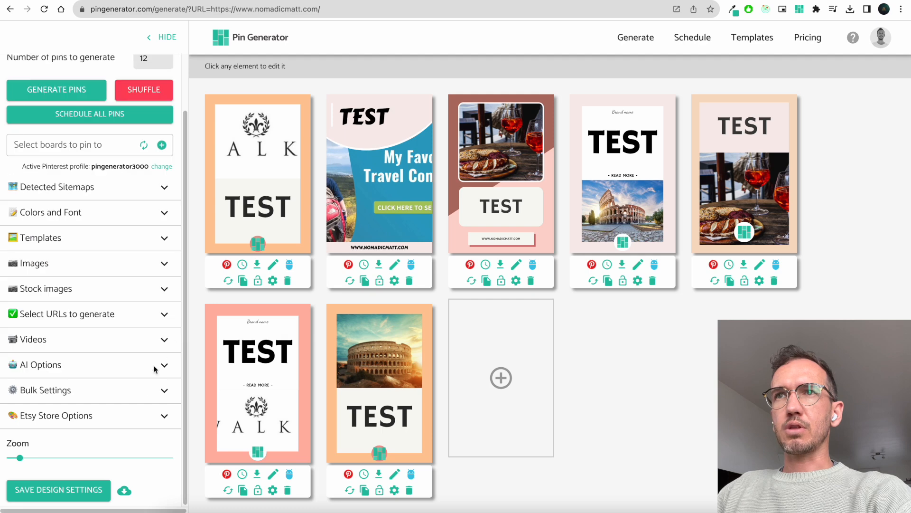
# Clear the bulk title in the bulk settings and set the titles of all pins to "My new text".
pyautogui.click(143, 389)
pyautogui.click(65, 236)
pyautogui.moveTo(37, 234); pyautogui.dragTo(15, 234)
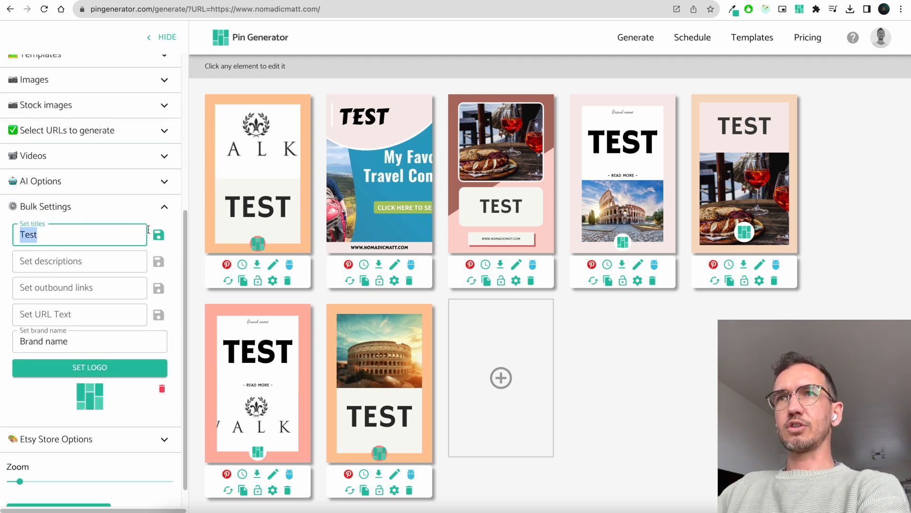
pyautogui.moveTo(48, 235); pyautogui.dragTo(11, 234)
pyautogui.press('BackSpace')
pyautogui.click(191, 228)
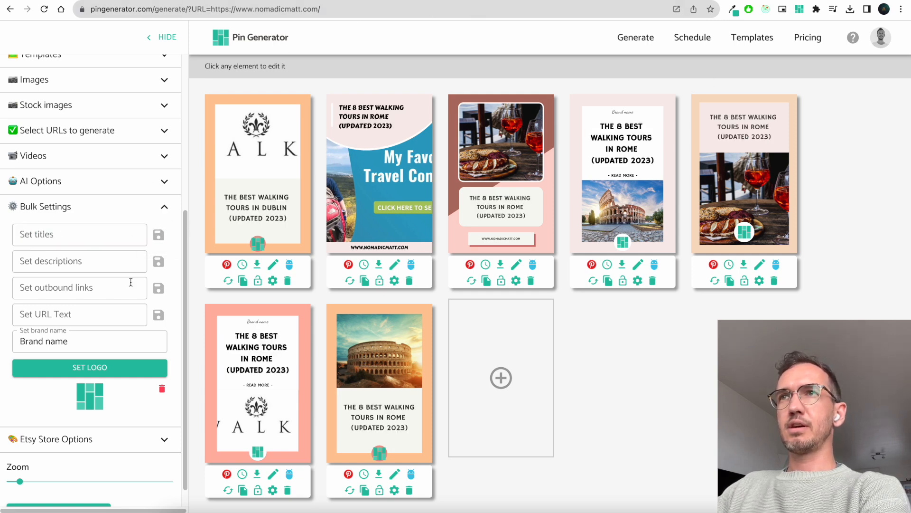
pyautogui.click(48, 236)
pyautogui.write('My new text')
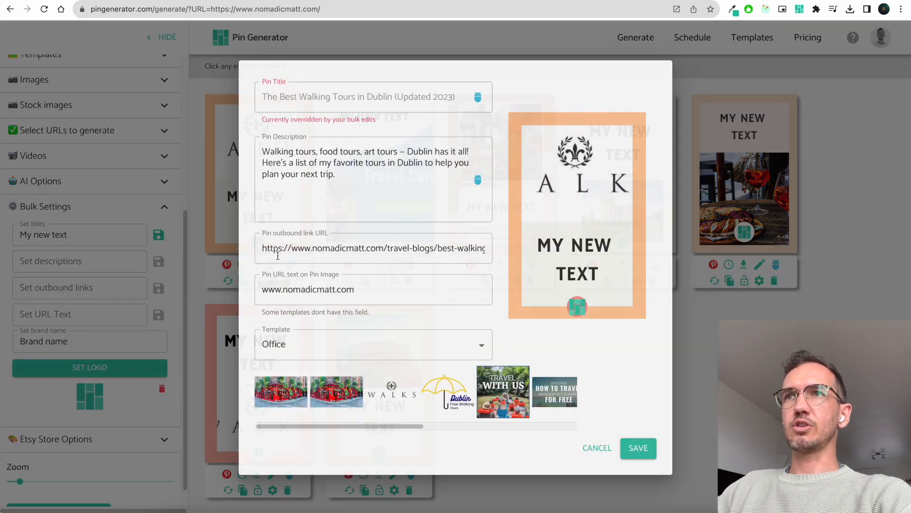
# Check the overridden title in the Dublin walking tours pin's editor and save the bulk title to all pins.
pyautogui.click(273, 264)
pyautogui.moveTo(377, 120); pyautogui.dragTo(261, 126)
pyautogui.click(260, 127)
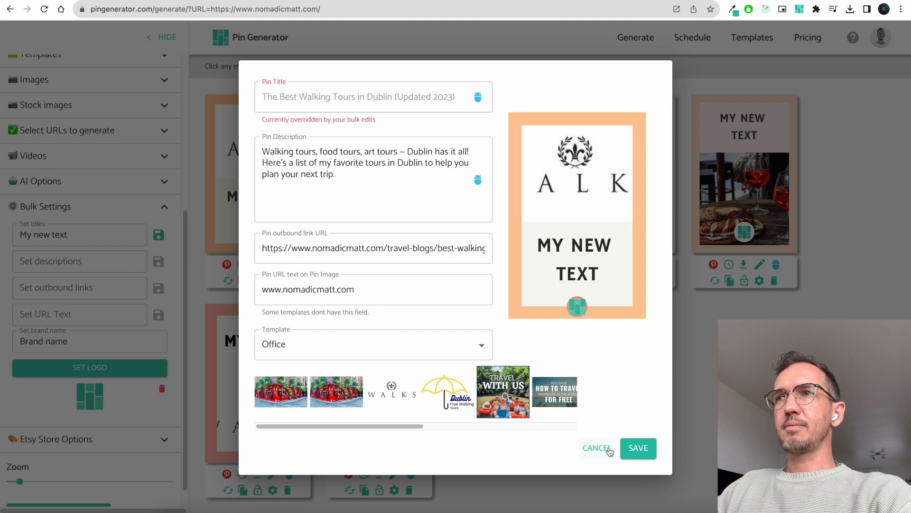
pyautogui.click(607, 448)
pyautogui.click(159, 234)
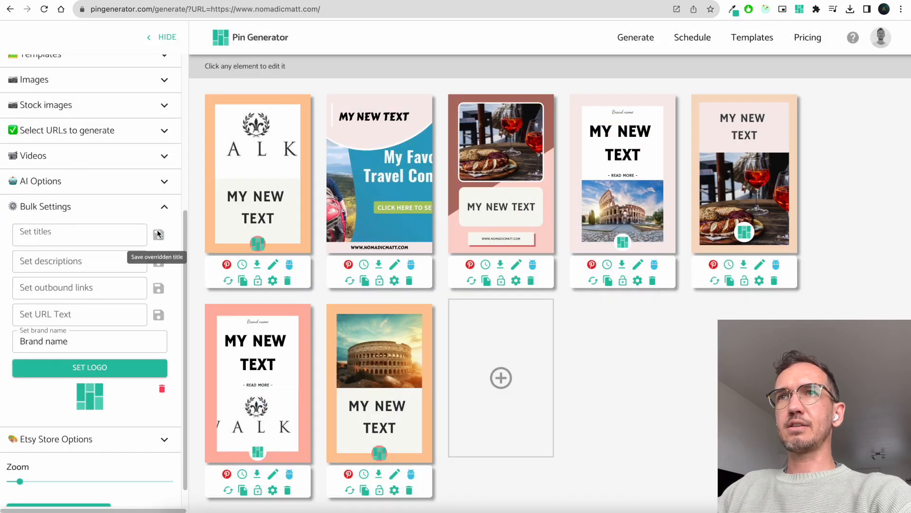
# Examine the Dublin pin's saved title and its AI title-writing options, leaving the pin unedited.
pyautogui.click(274, 265)
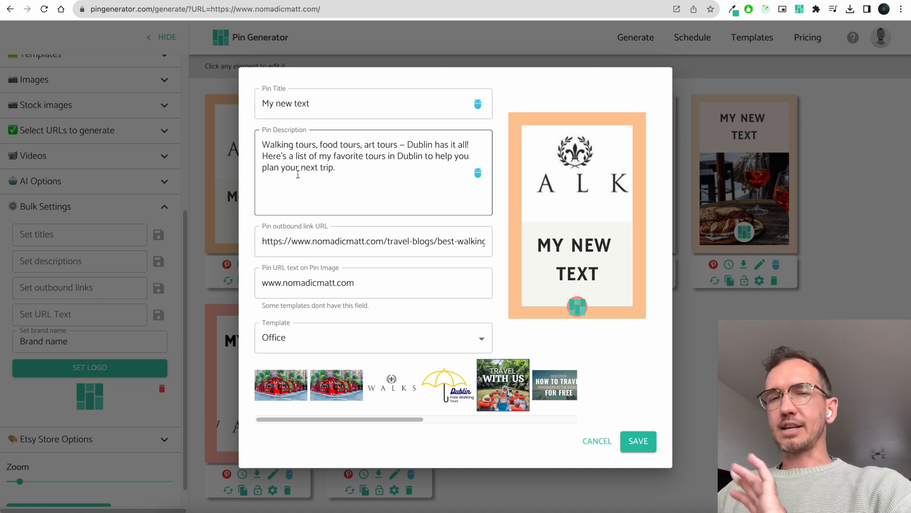
pyautogui.click(478, 103)
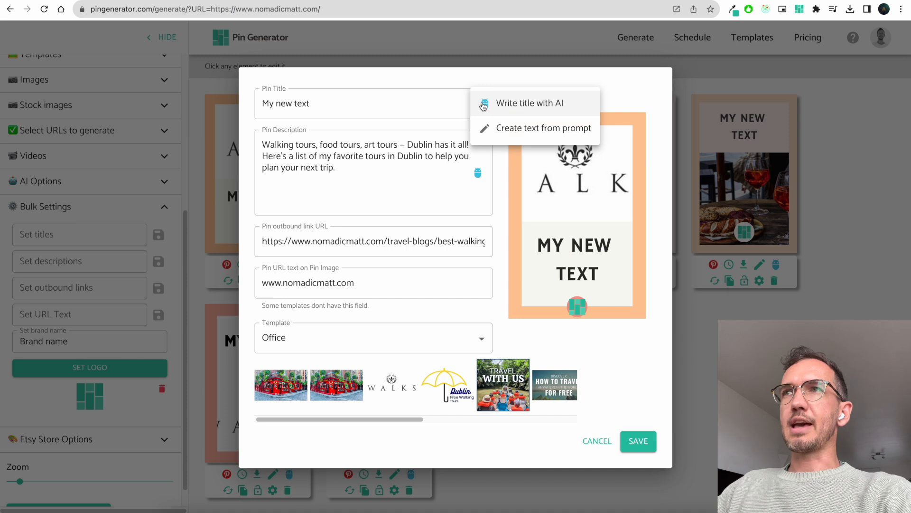
pyautogui.click(439, 87)
pyautogui.click(476, 105)
pyautogui.click(448, 89)
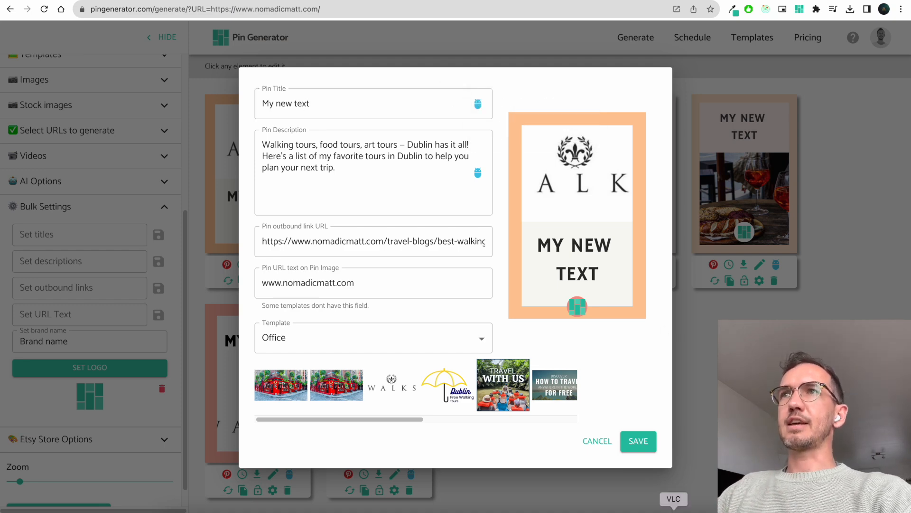
pyautogui.click(597, 441)
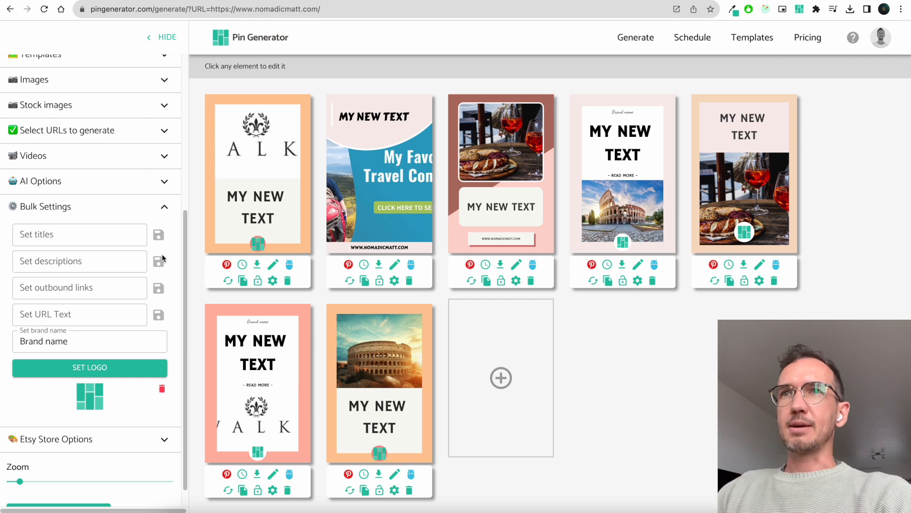
# Examine the AI options for rewriting titles and descriptions, including language, tone and keywords.
pyautogui.click(164, 213)
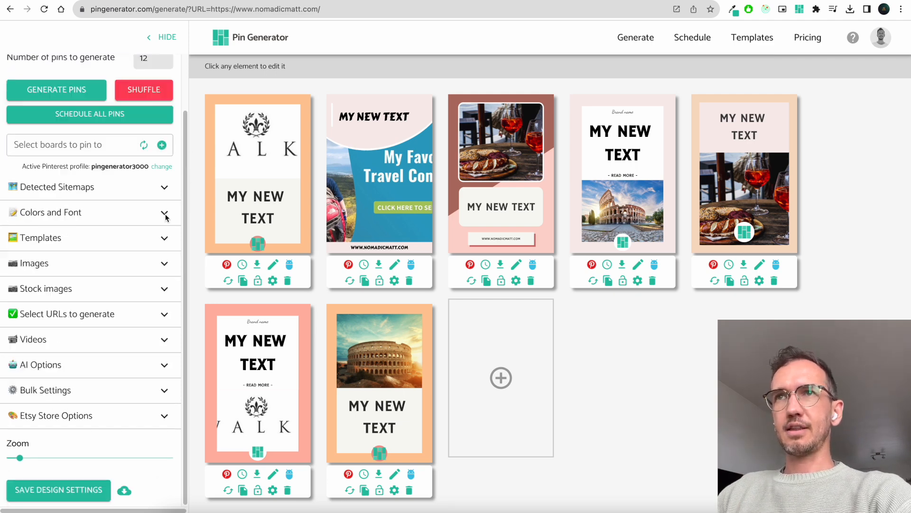
pyautogui.click(164, 365)
pyautogui.scroll(-4, 161, 332)
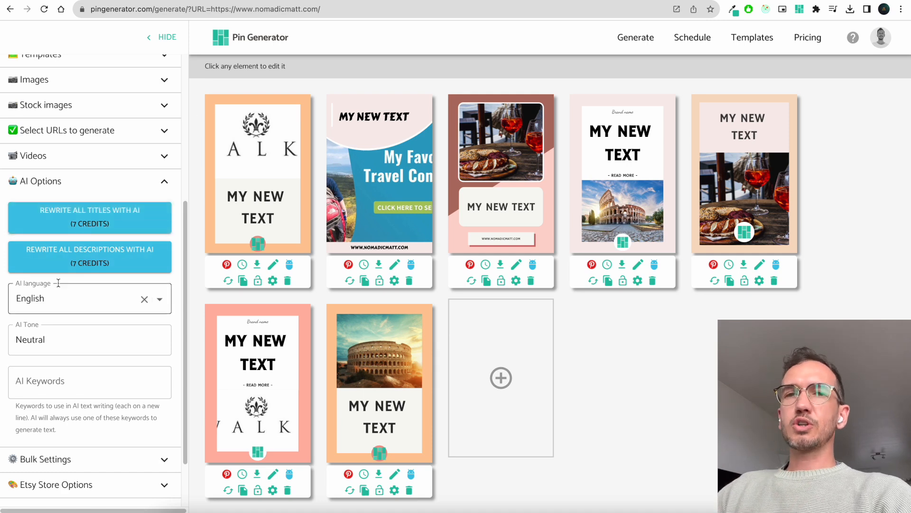
pyautogui.scroll(-1, 71, 294)
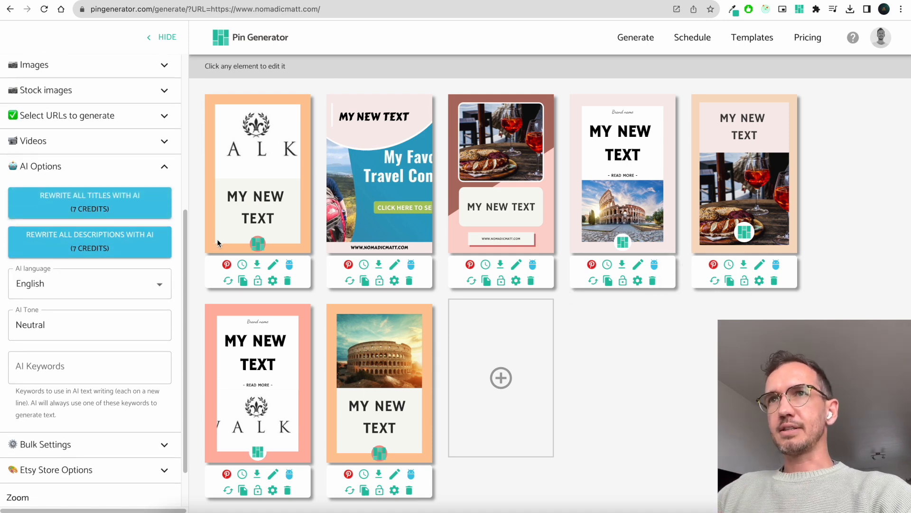
pyautogui.click(163, 214)
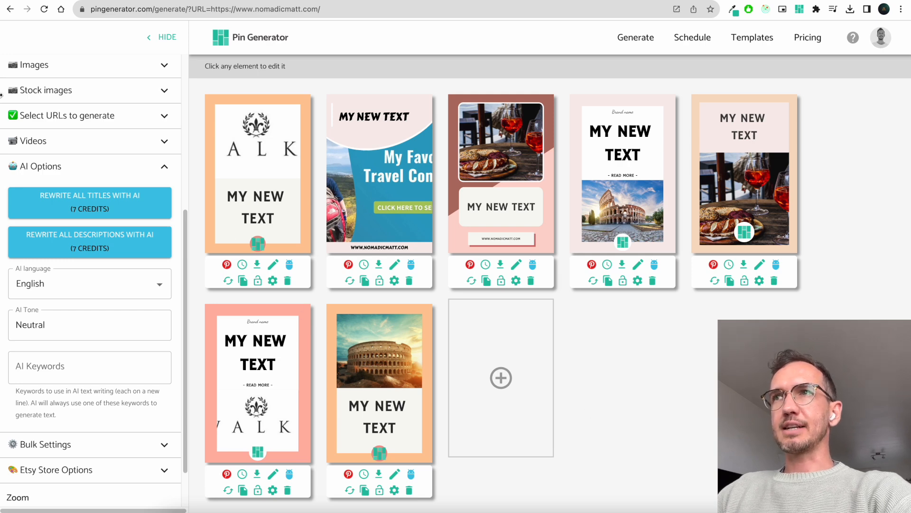
pyautogui.scroll(5, 76, 130)
pyautogui.click(142, 76)
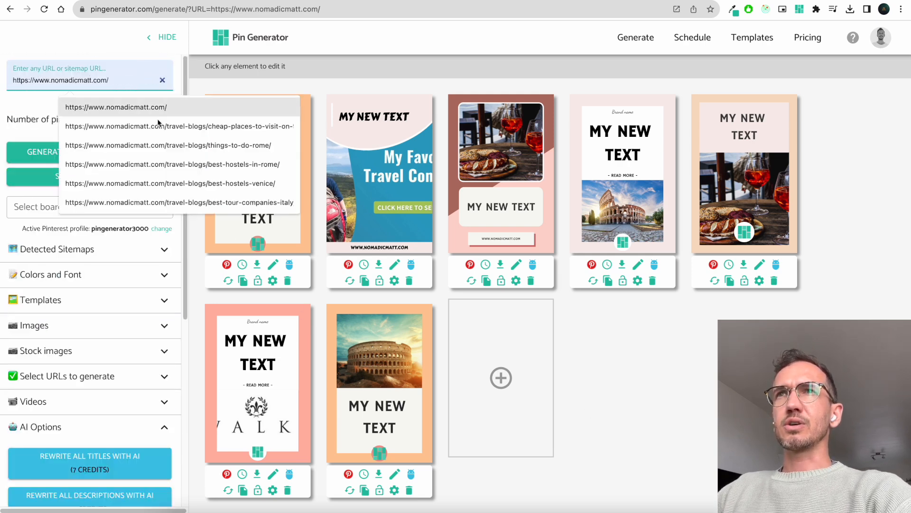
pyautogui.click(148, 145)
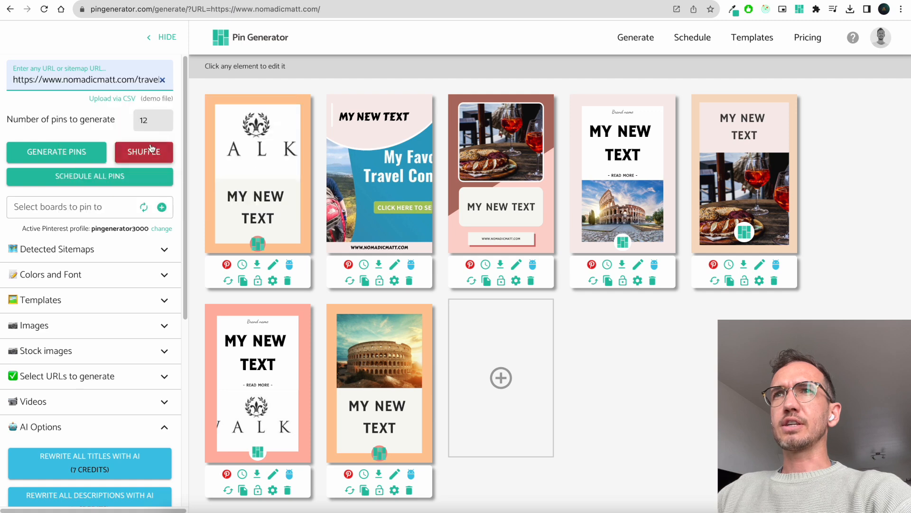
pyautogui.click(62, 159)
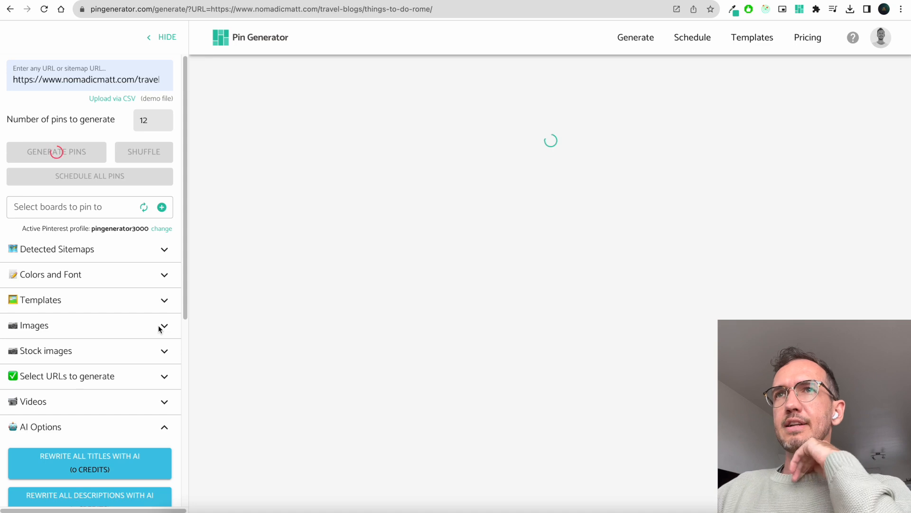
pyautogui.scroll(-1, 144, 328)
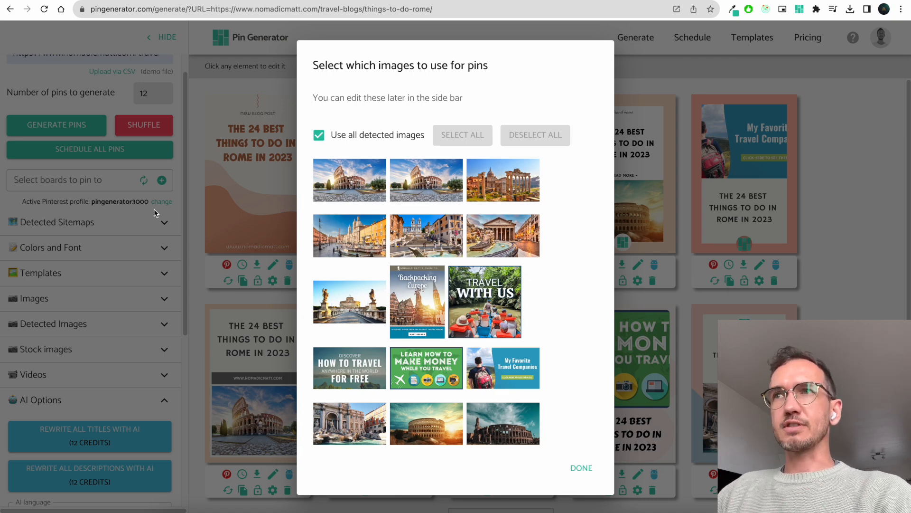
# Use only the first Colosseum photo, the Roman ruins, the fountain square, the Spanish Steps and the castle bridge images for the pins.
pyautogui.click(361, 193)
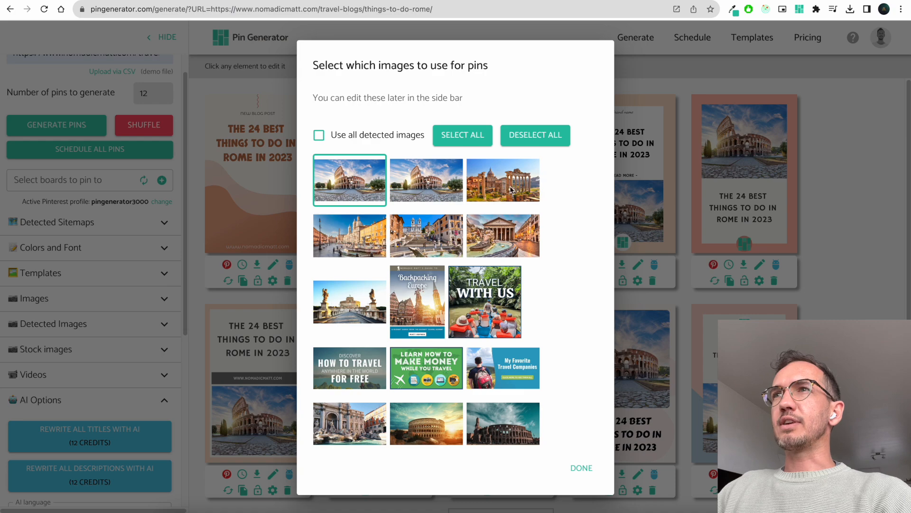
pyautogui.click(531, 185)
pyautogui.click(363, 229)
pyautogui.click(439, 244)
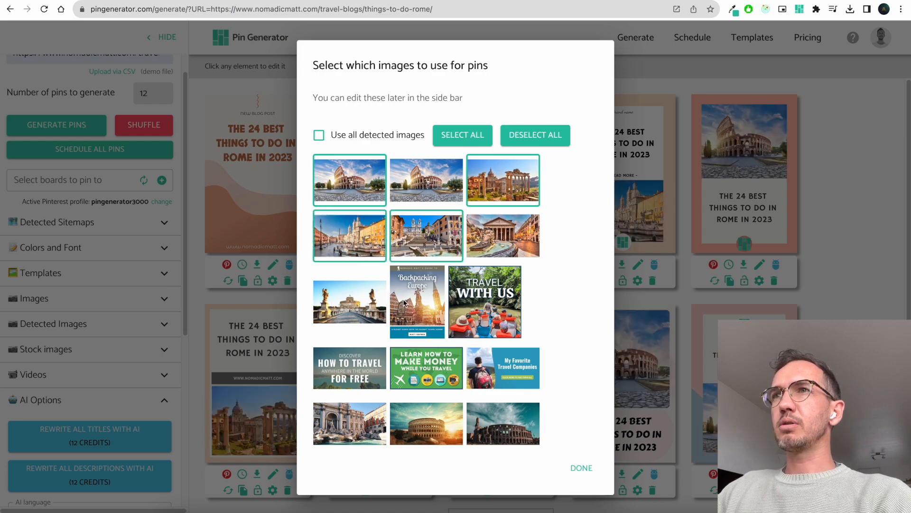
pyautogui.click(364, 311)
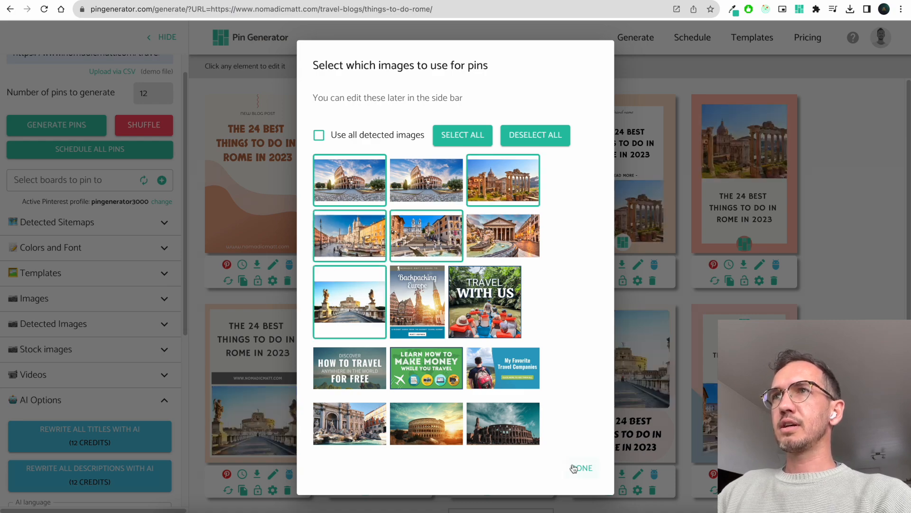
pyautogui.click(579, 469)
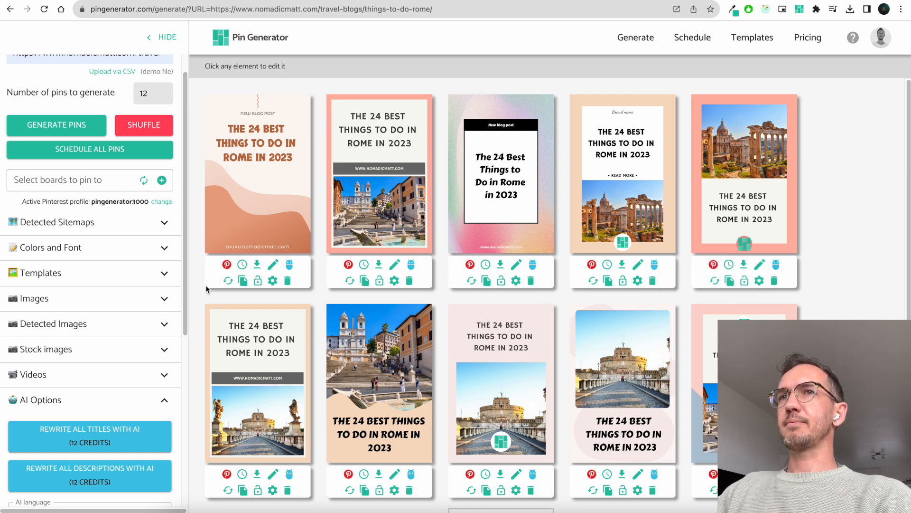
# Rewrite the title of the first pin, with the orange wave design, using AI.
pyautogui.scroll(-1, 135, 352)
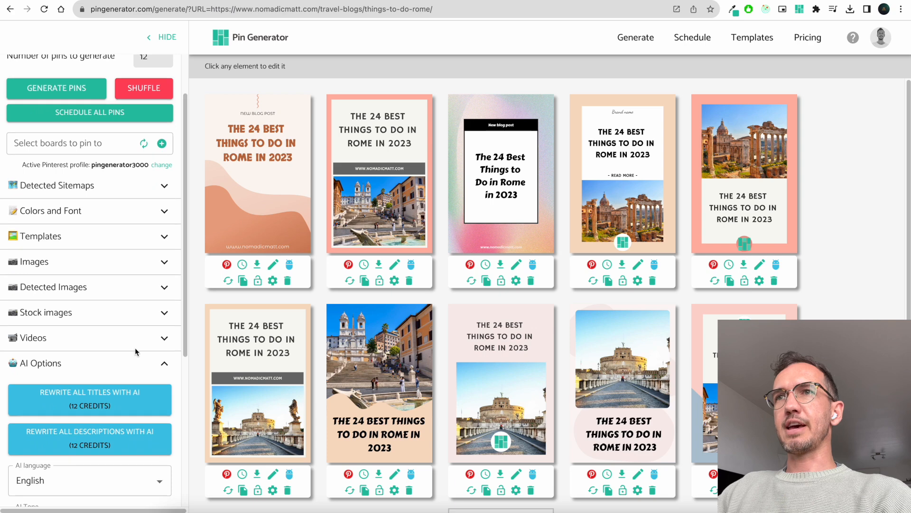
pyautogui.click(132, 396)
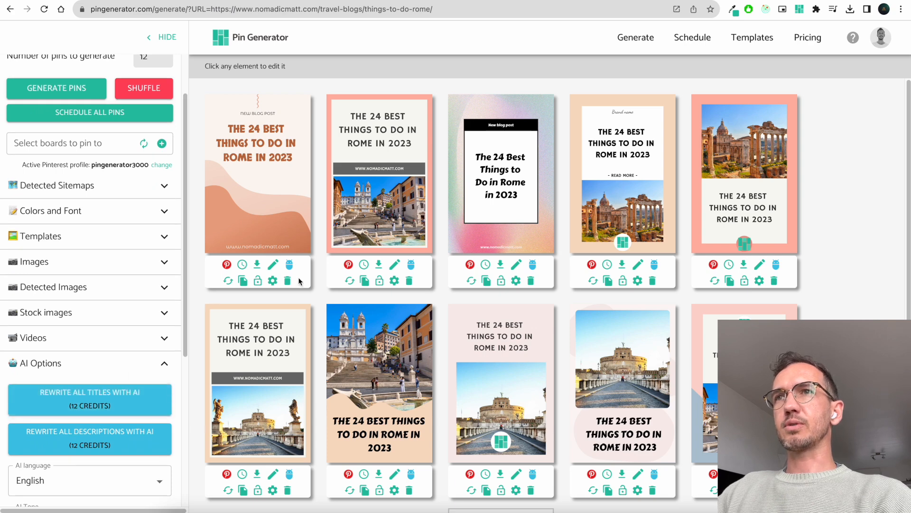
pyautogui.click(291, 265)
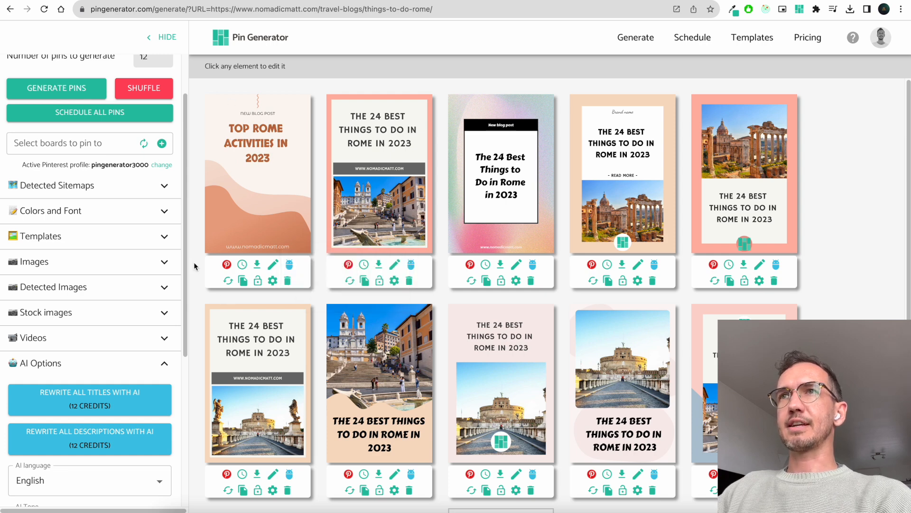
# Rewrite the titles and descriptions of all pins with AI.
pyautogui.click(113, 392)
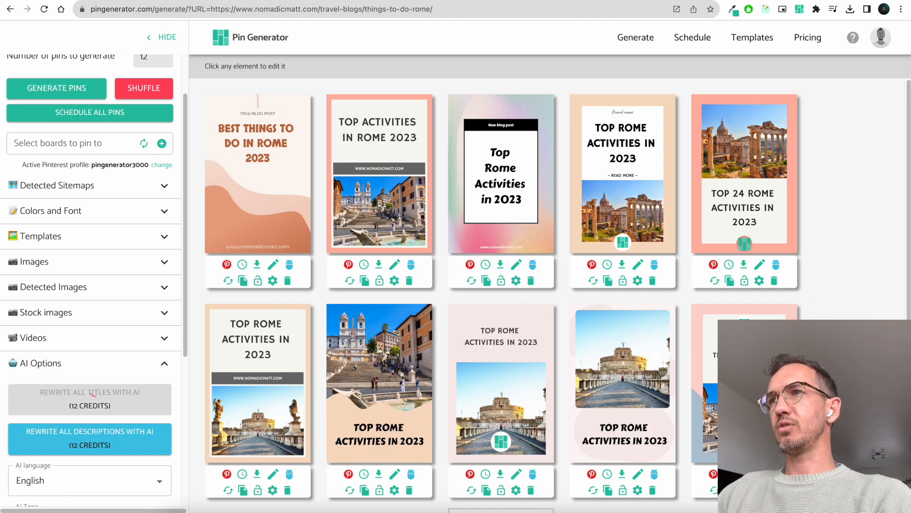
pyautogui.click(70, 438)
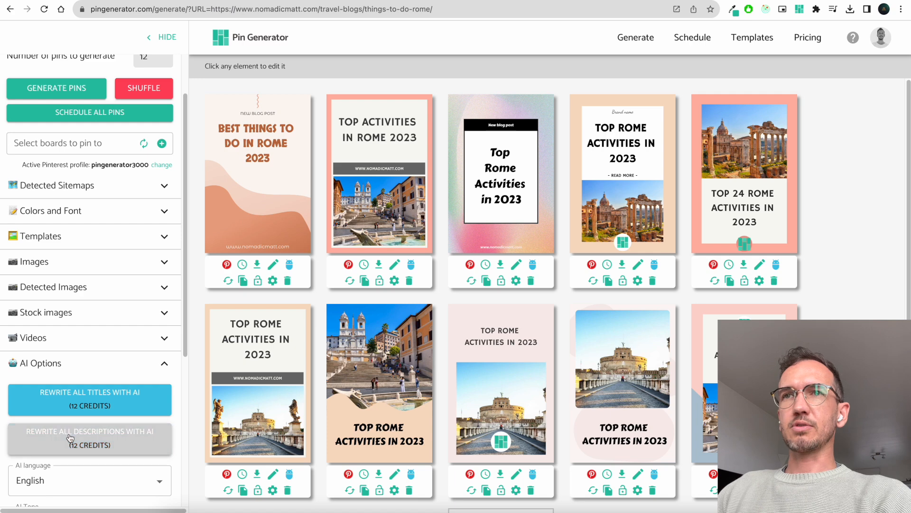
# Set the AI language to Italian and rewrite the title of the first pin, with the orange wave design, using AI.
pyautogui.scroll(-2, 70, 438)
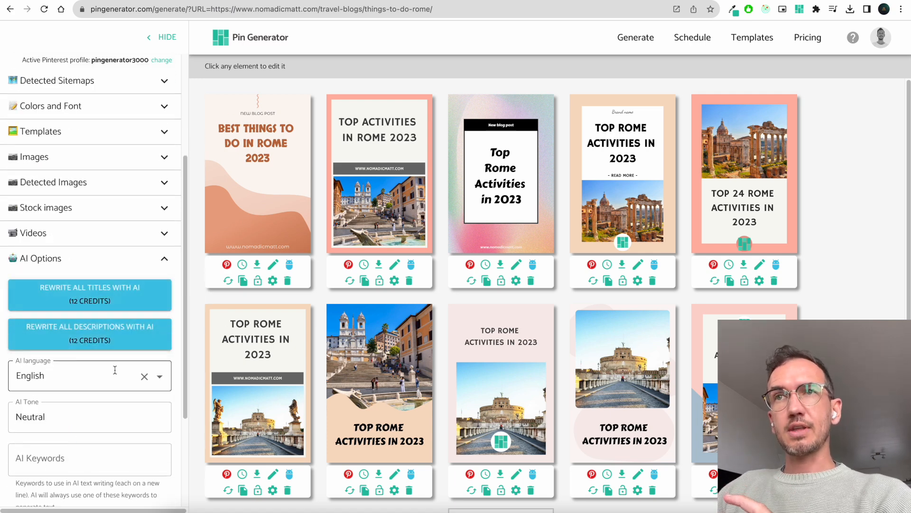
pyautogui.click(151, 377)
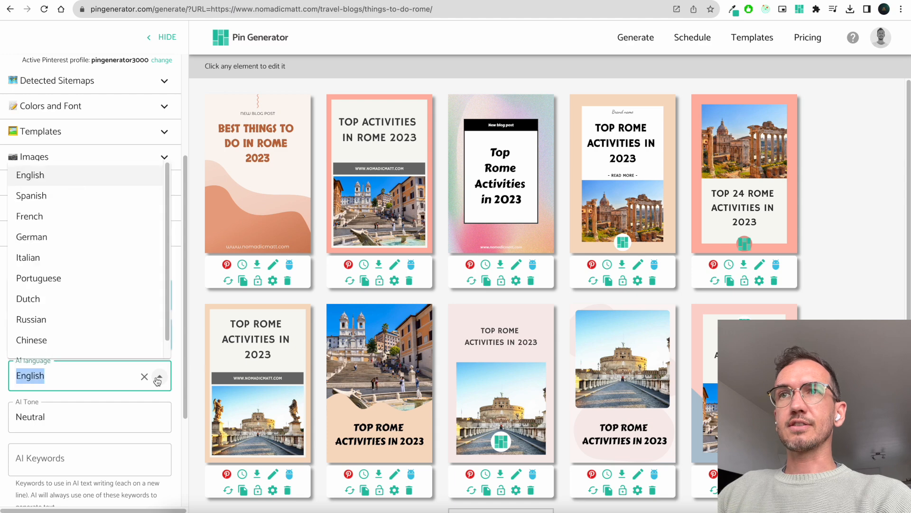
pyautogui.click(113, 265)
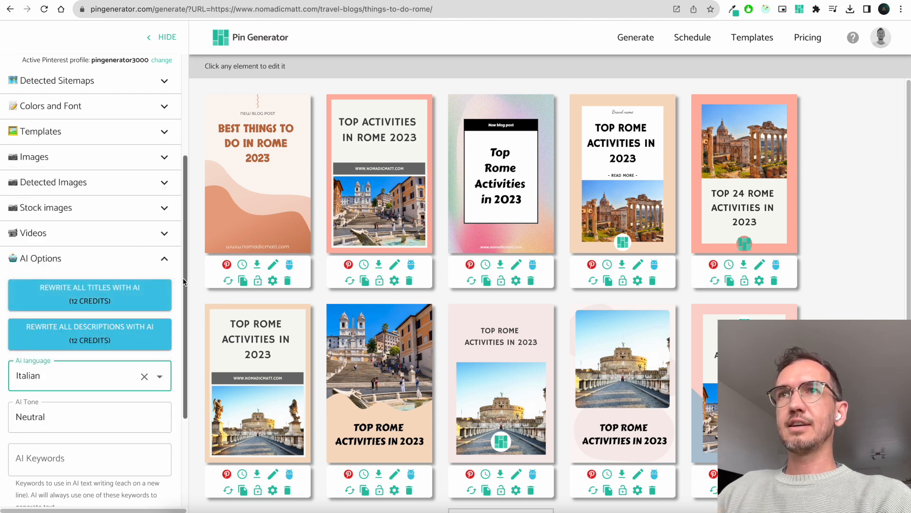
pyautogui.click(309, 301)
pyautogui.click(290, 265)
pyautogui.click(296, 265)
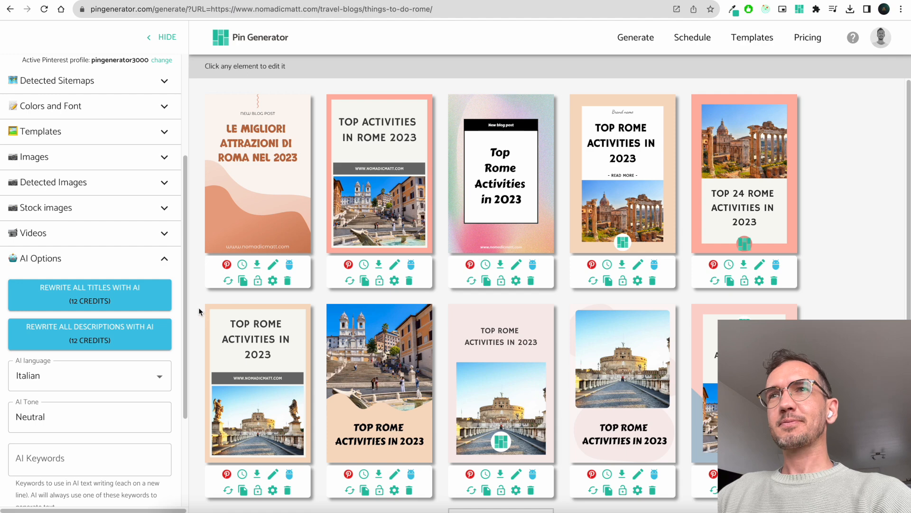
# Set the AI tone to Witty.
pyautogui.click(106, 421)
pyautogui.moveTo(85, 419); pyautogui.dragTo(9, 417)
pyautogui.write('Wit')
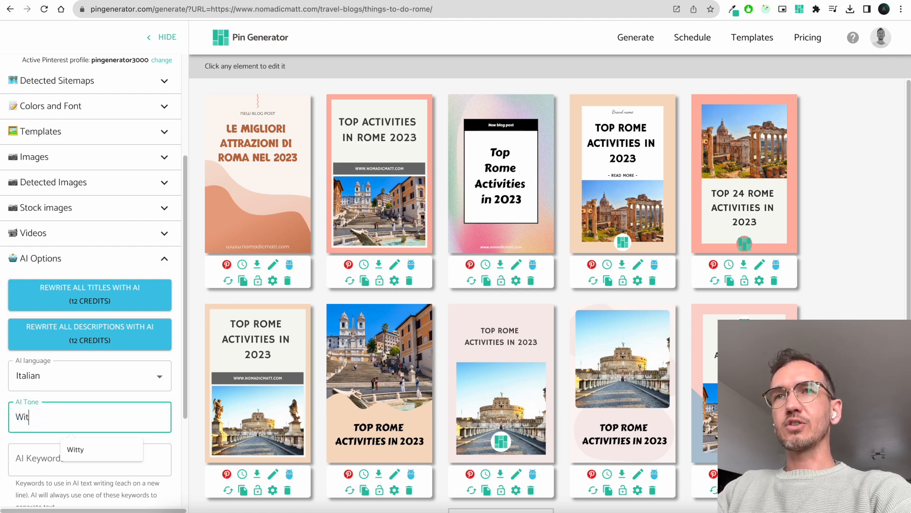
pyautogui.write('ty')
# Set the AI language to English and rewrite the title of the first pin, with the orange wave design, using AI.
pyautogui.click(58, 375)
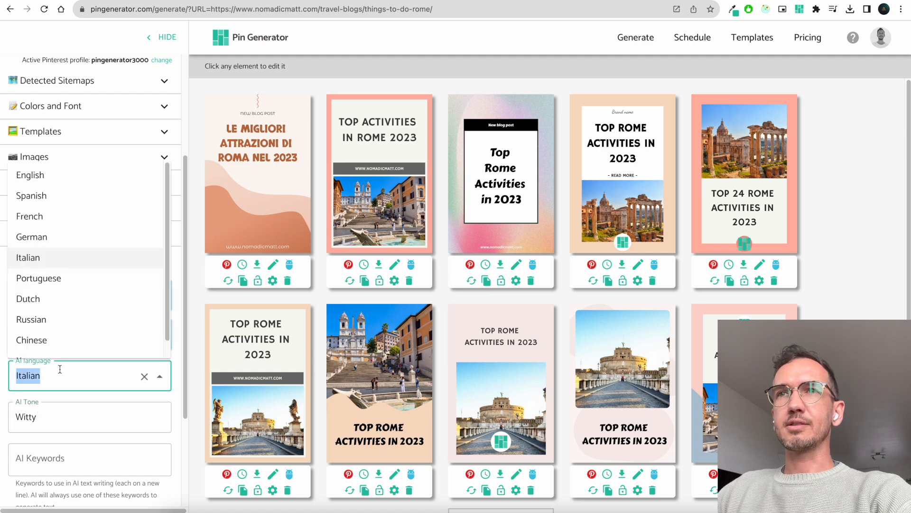
pyautogui.click(71, 180)
pyautogui.click(194, 349)
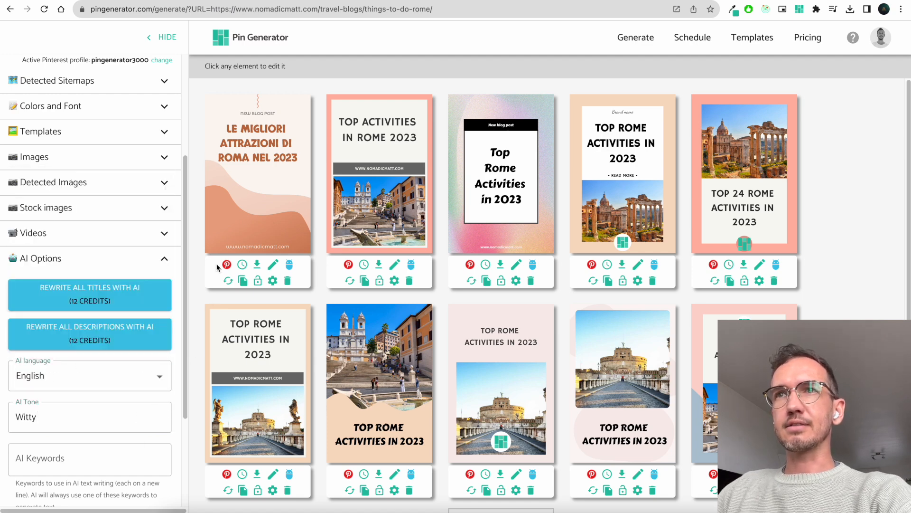
pyautogui.moveTo(293, 266)
pyautogui.click(342, 264)
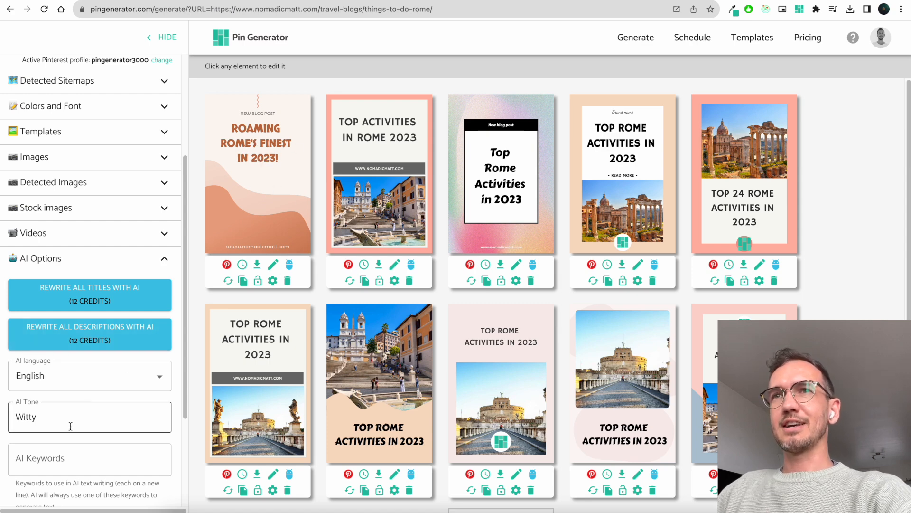
# Set the AI tone to Funny and rewrite the title of the third pin, with the colorful gradient background, using AI.
pyautogui.moveTo(71, 423); pyautogui.dragTo(13, 421)
pyautogui.write('Funny')
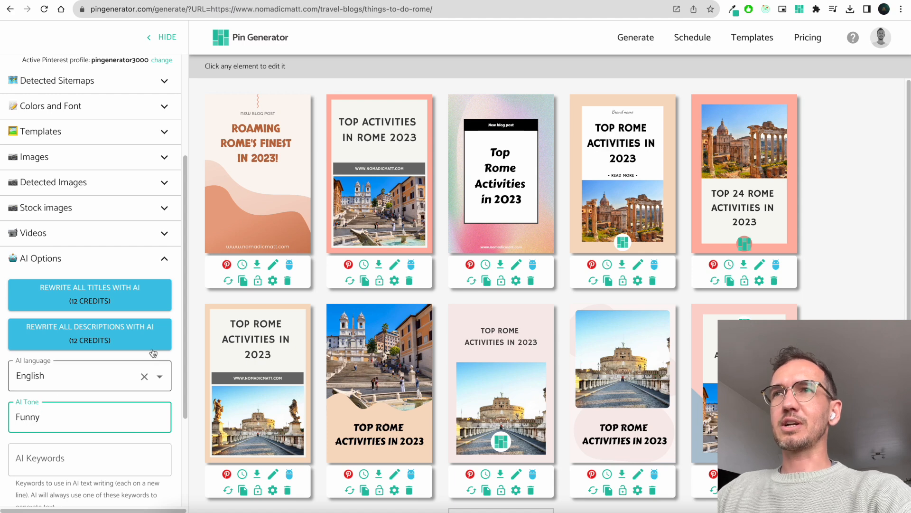
pyautogui.click(443, 294)
pyautogui.click(533, 264)
pyautogui.click(540, 266)
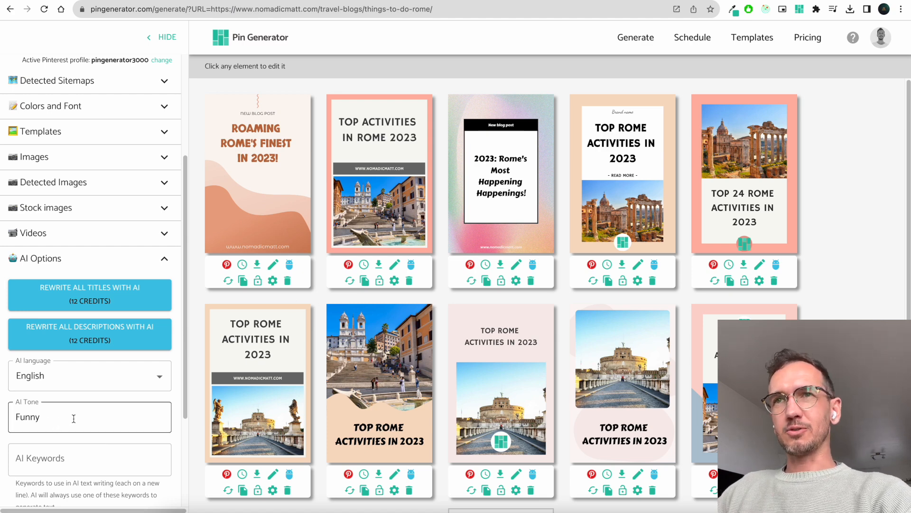
# Replace the AI tone with Scarcastic.
pyautogui.moveTo(48, 416); pyautogui.dragTo(17, 417)
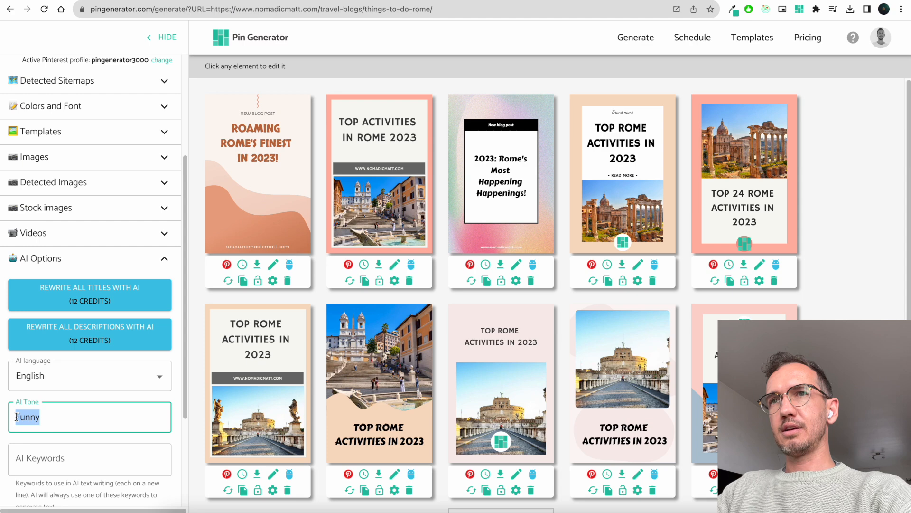
pyautogui.write('S')
pyautogui.write('carcca')
pyautogui.write('astic')
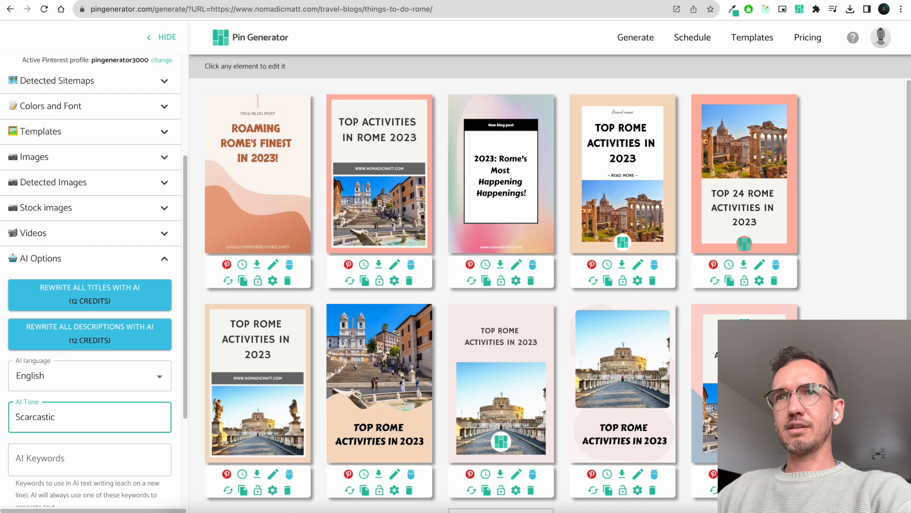
# Search Google for the tone word Scarcastic to check its spelling, and return to the pin generator.
pyautogui.moveTo(55, 416); pyautogui.dragTo(16, 417)
pyautogui.press('super+c')
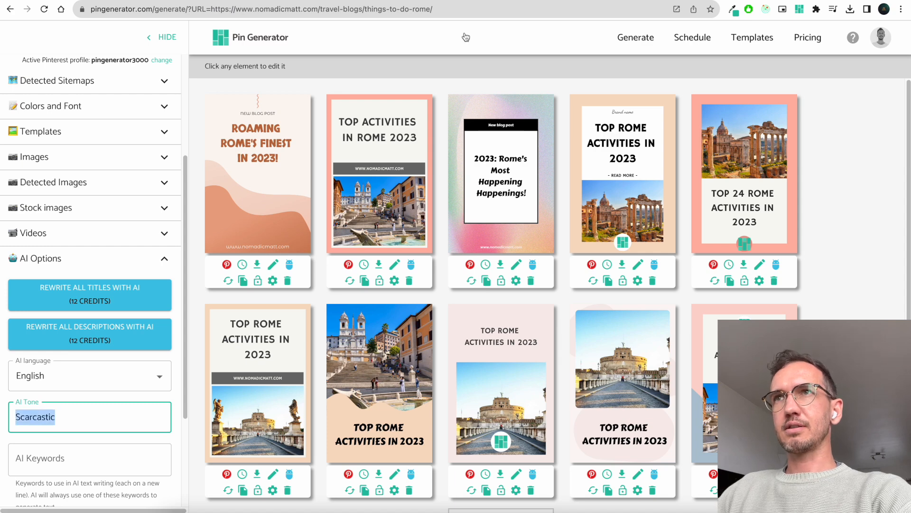
pyautogui.press('super+t')
pyautogui.press('super+v')
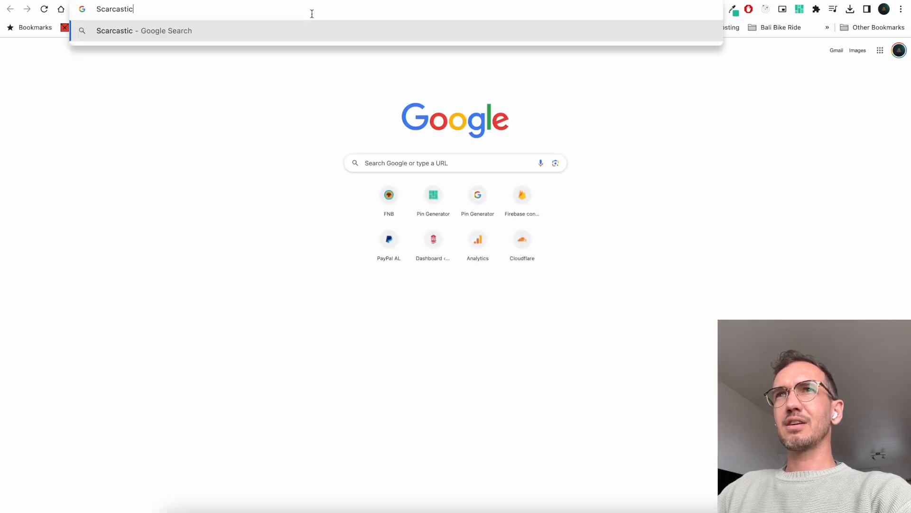
pyautogui.press('Return')
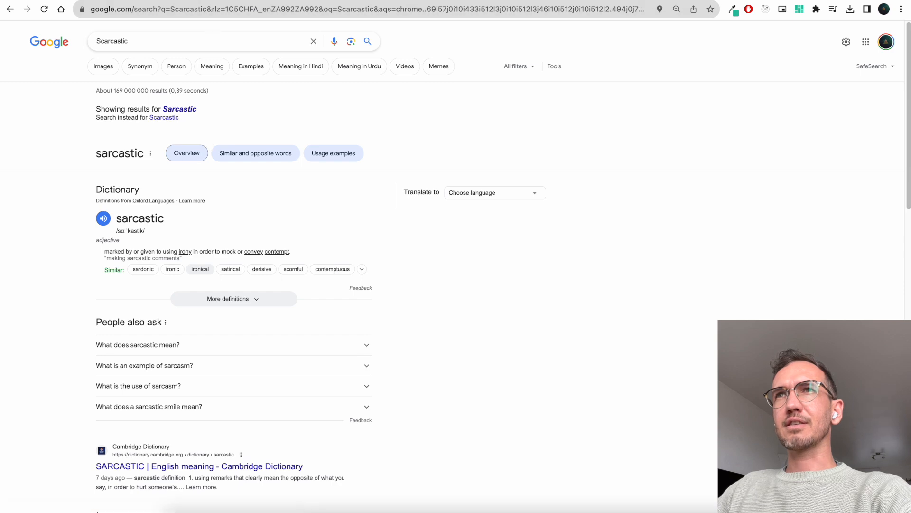
pyautogui.press('super+w')
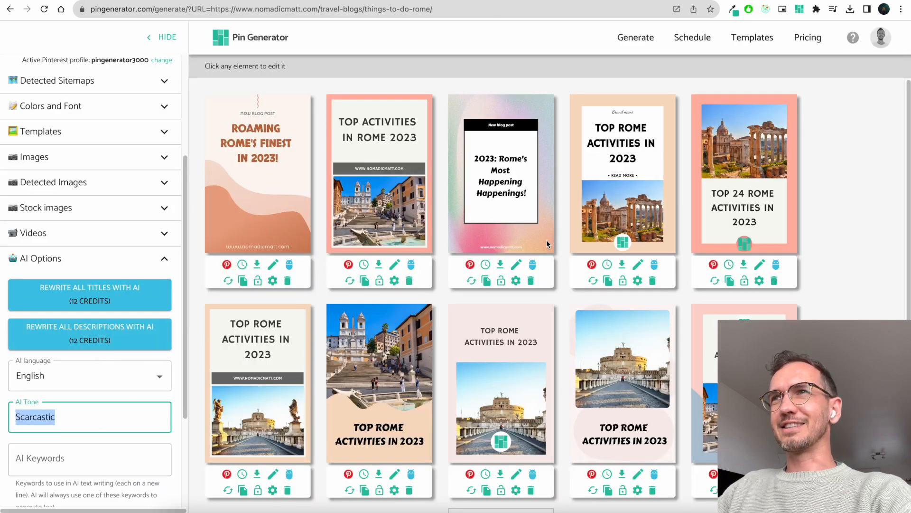
# Rewrite the title of the fourth pin, with the Brand name header and Roman ruins photo, using AI.
pyautogui.click(653, 265)
pyautogui.click(658, 265)
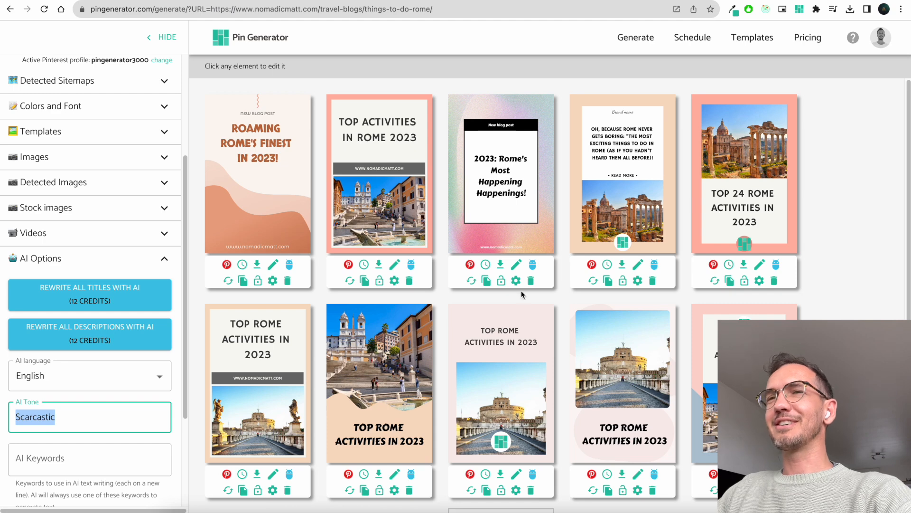
# Enter rome as an AI keyword and add the suggested keywords rome, rome italy and rome aesthetic.
pyautogui.scroll(-1, 90, 456)
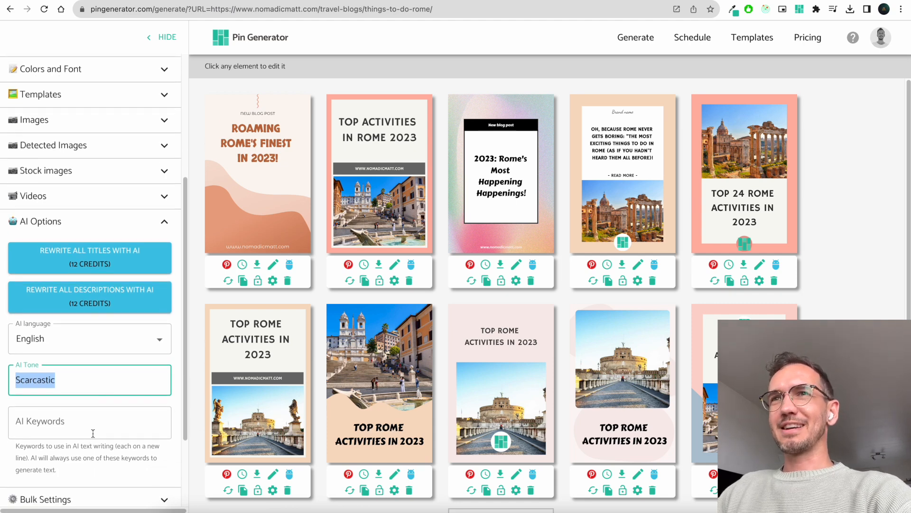
pyautogui.scroll(-2, 90, 457)
pyautogui.click(190, 298)
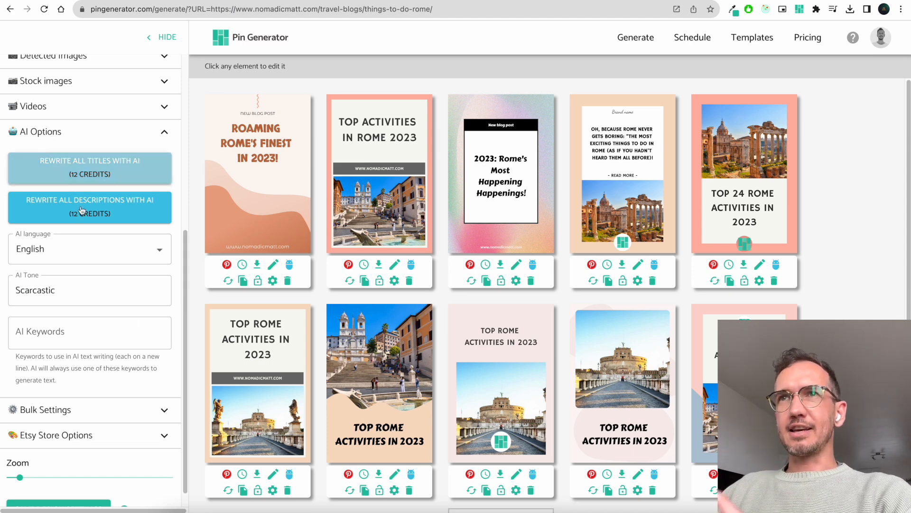
pyautogui.click(105, 332)
pyautogui.write('rome')
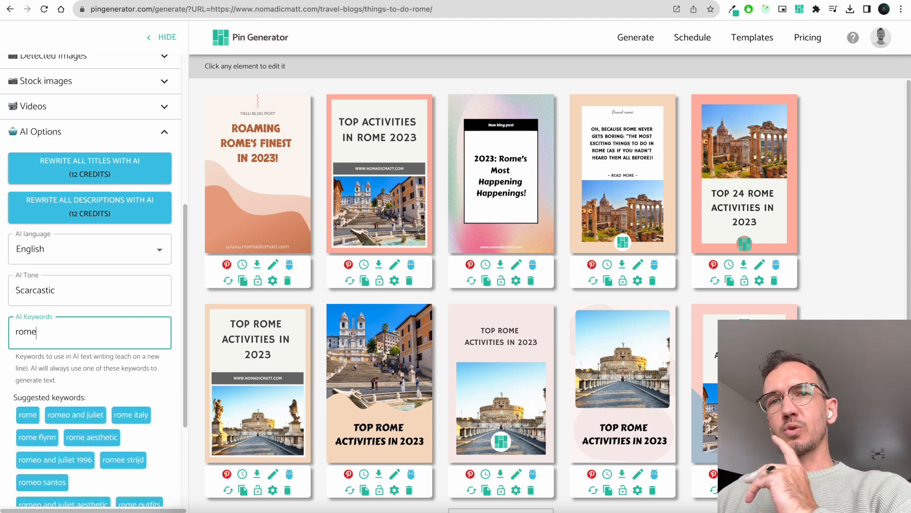
pyautogui.scroll(-2, 90, 280)
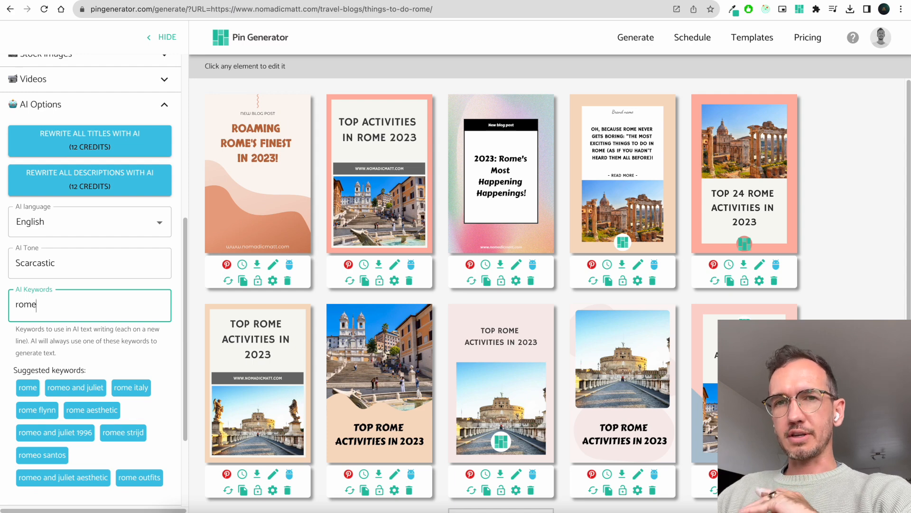
pyautogui.scroll(-3, 109, 352)
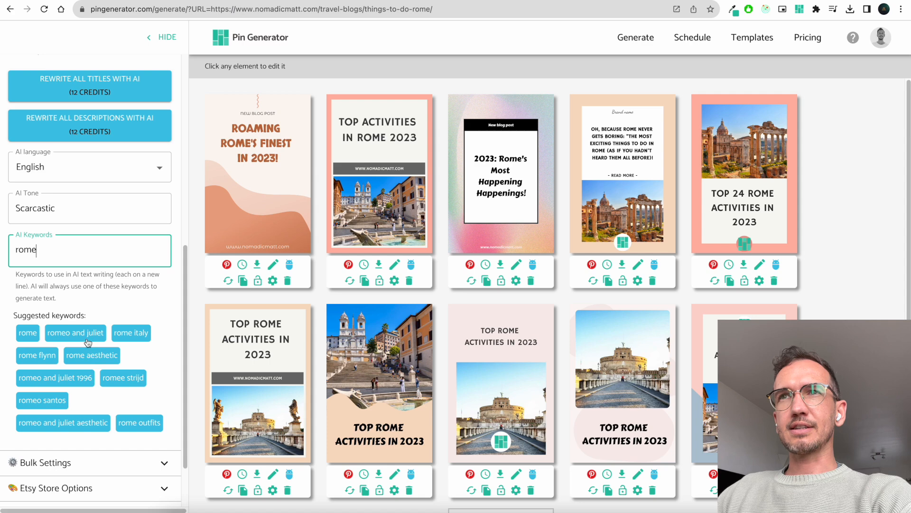
pyautogui.click(24, 335)
pyautogui.click(135, 354)
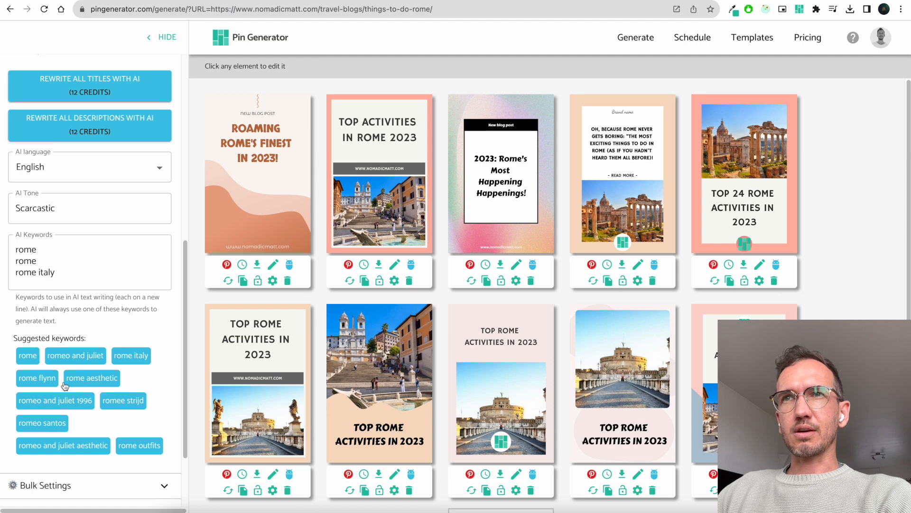
pyautogui.click(102, 379)
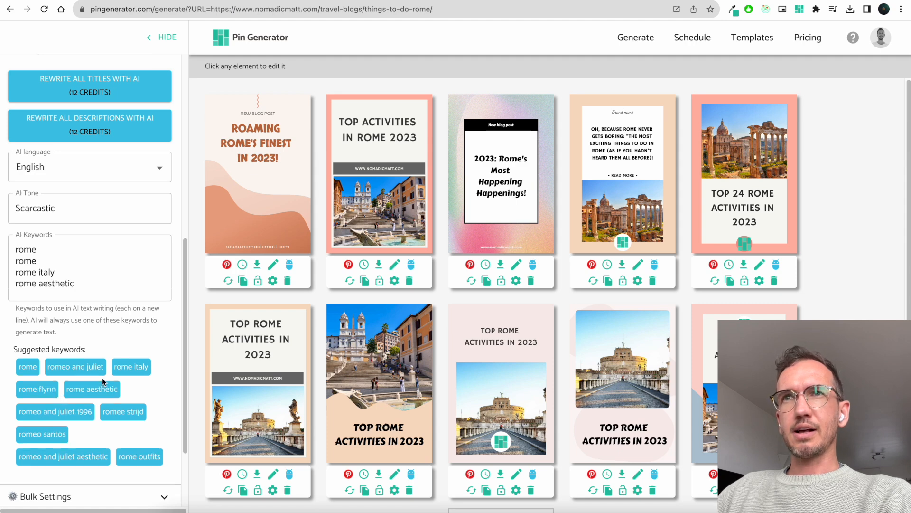
# Remove the duplicate rome line from the AI keywords.
pyautogui.click(72, 290)
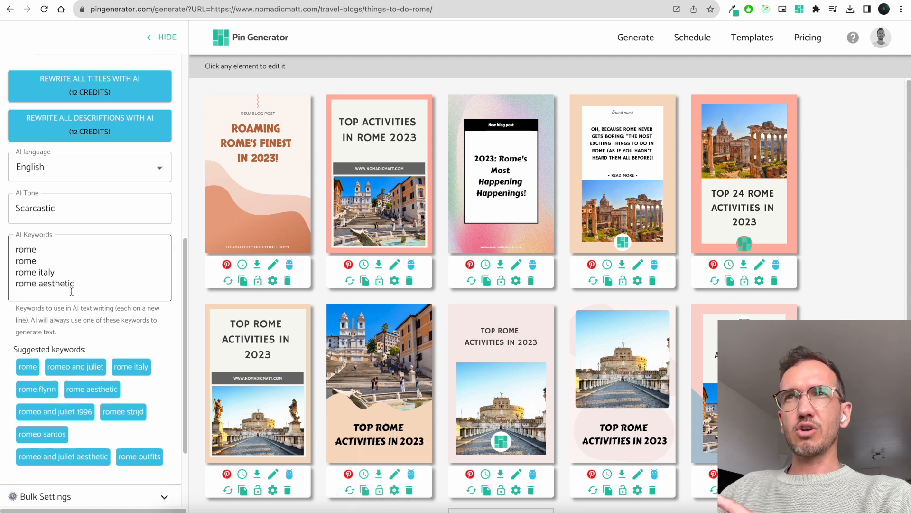
pyautogui.click(42, 257)
pyautogui.press('BackSpace')
pyautogui.press('BackSpace')
pyautogui.press('BackSpace')
pyautogui.press('BackSpace')
pyautogui.press('BackSpace')
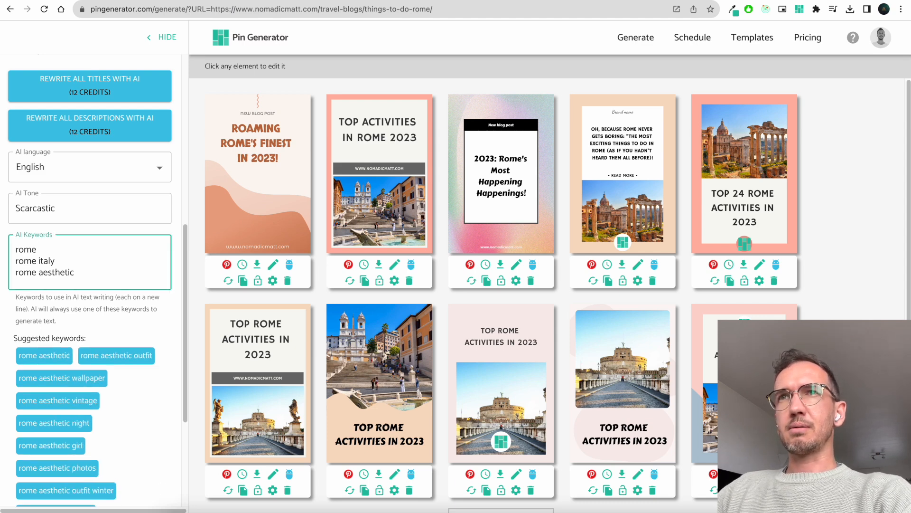
# Enter Collos on a new line of the AI keywords and add the suggested keyword colloseum.
pyautogui.click(120, 278)
pyautogui.press('Return')
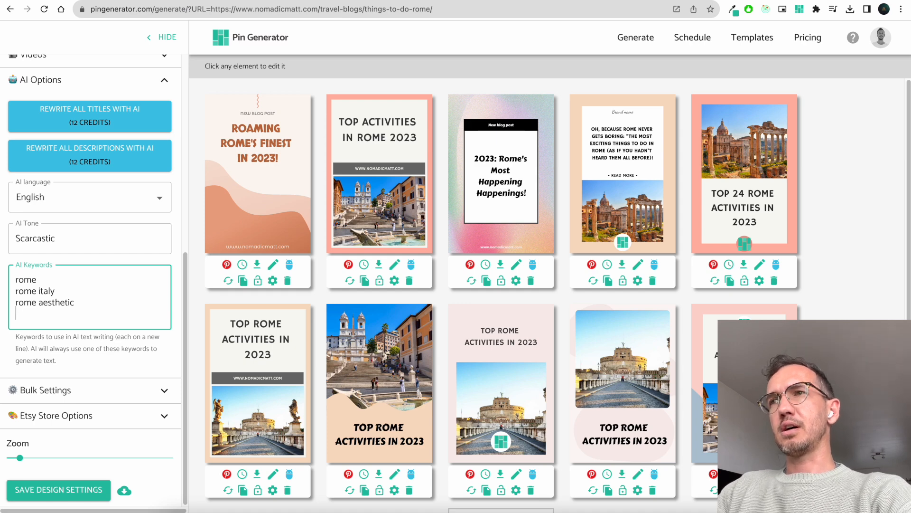
pyautogui.write('Co')
pyautogui.write('llu')
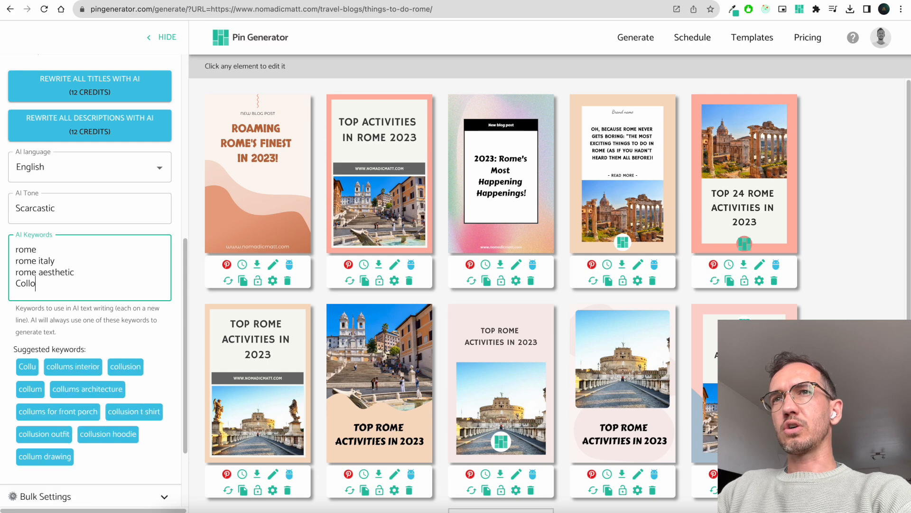
pyautogui.write('s')
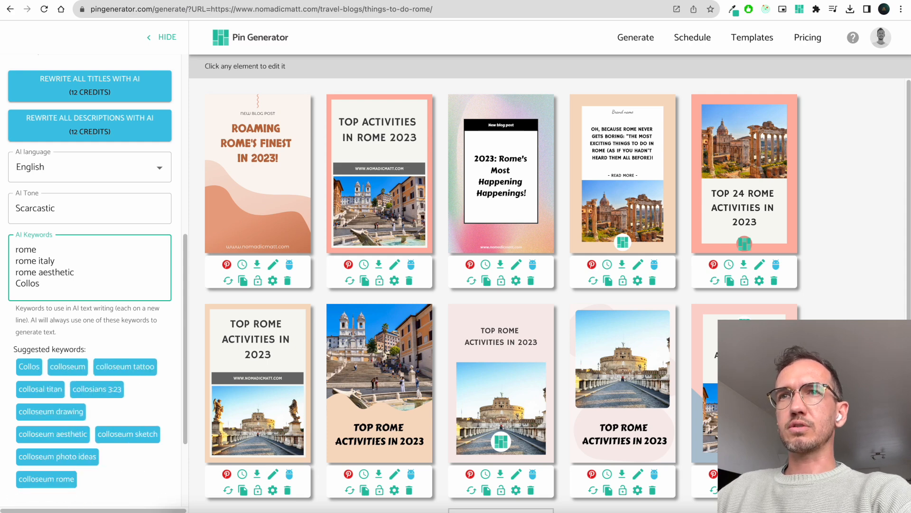
pyautogui.click(76, 369)
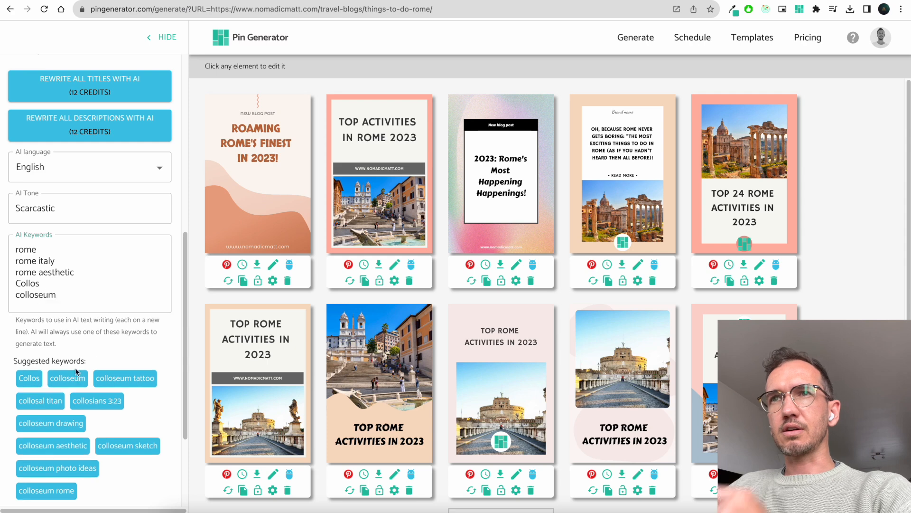
# Enter italy on a new line of the AI keywords and add the suggested keyword italy aesthetic.
pyautogui.click(80, 304)
pyautogui.press('Return')
pyautogui.write('italy')
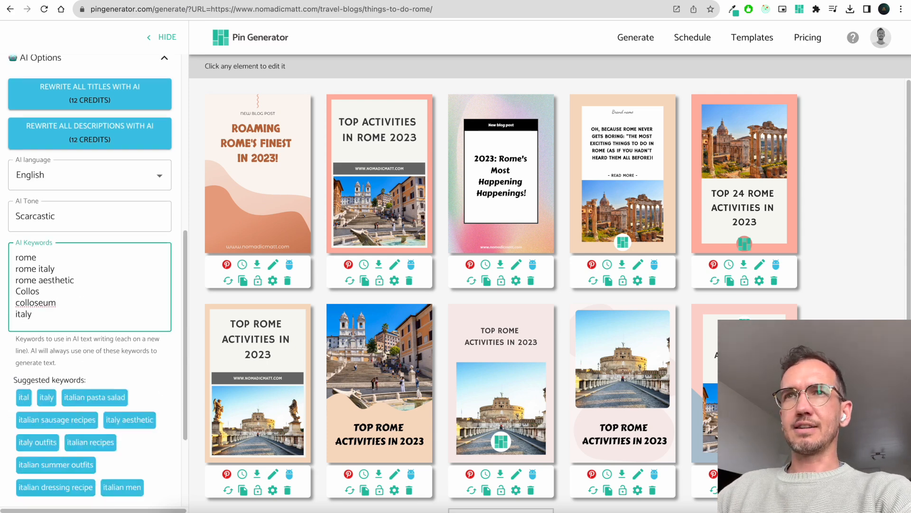
pyautogui.scroll(-1, 85, 308)
pyautogui.click(82, 383)
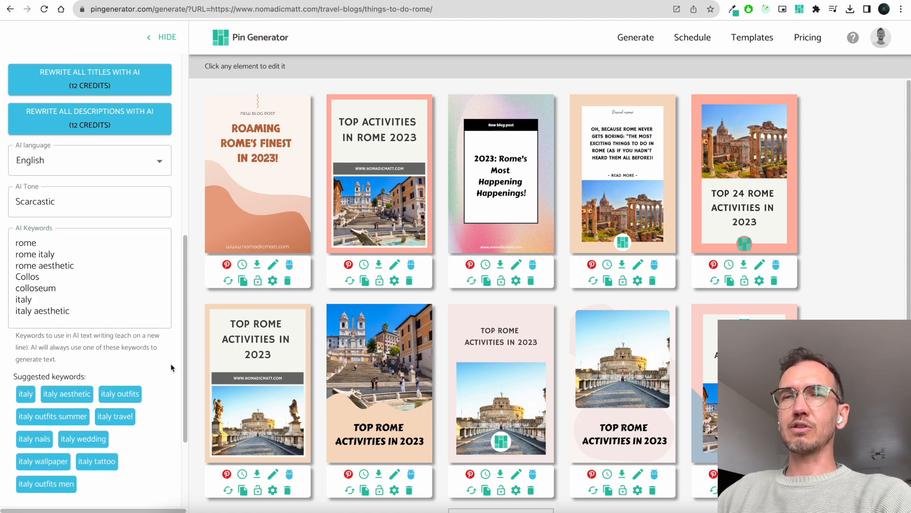
# Rewrite the title of the third pin, with the colorful gradient background, using AI and the entered keywords.
pyautogui.scroll(-1, 170, 352)
pyautogui.scroll(2, 107, 115)
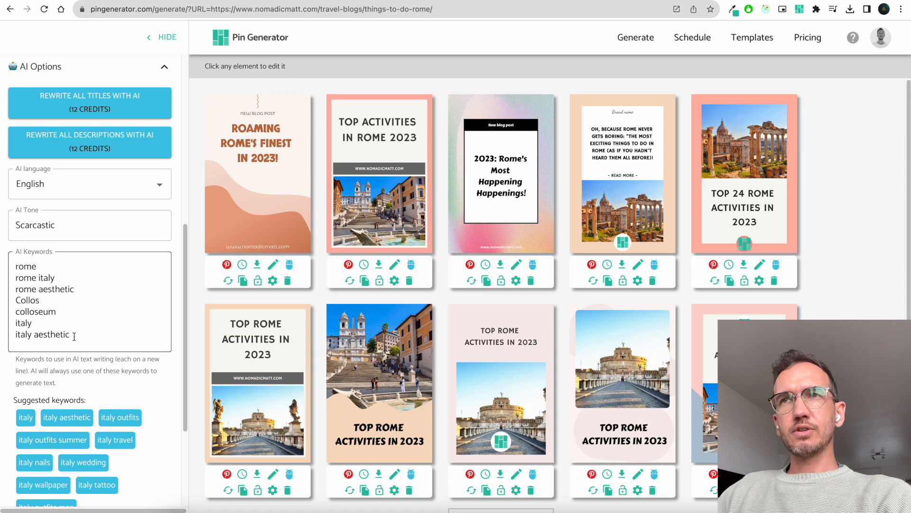
pyautogui.click(533, 265)
pyautogui.click(537, 264)
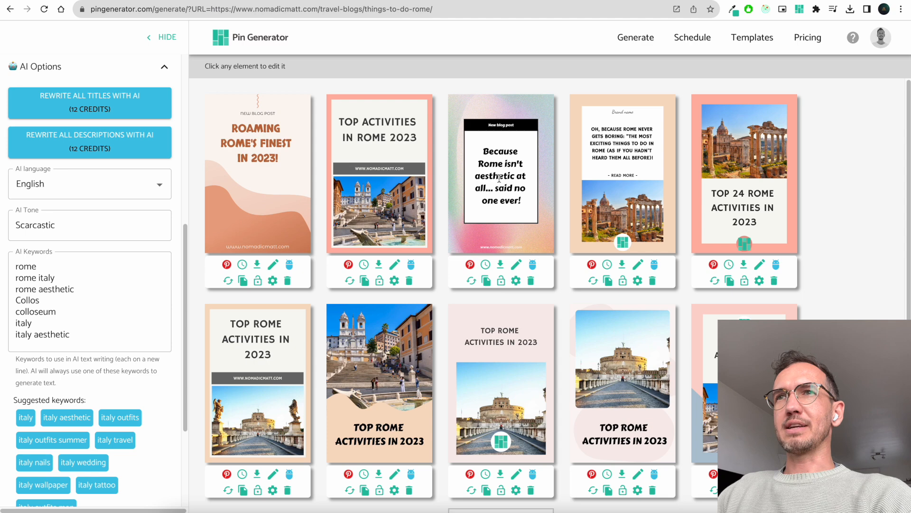
pyautogui.click(412, 262)
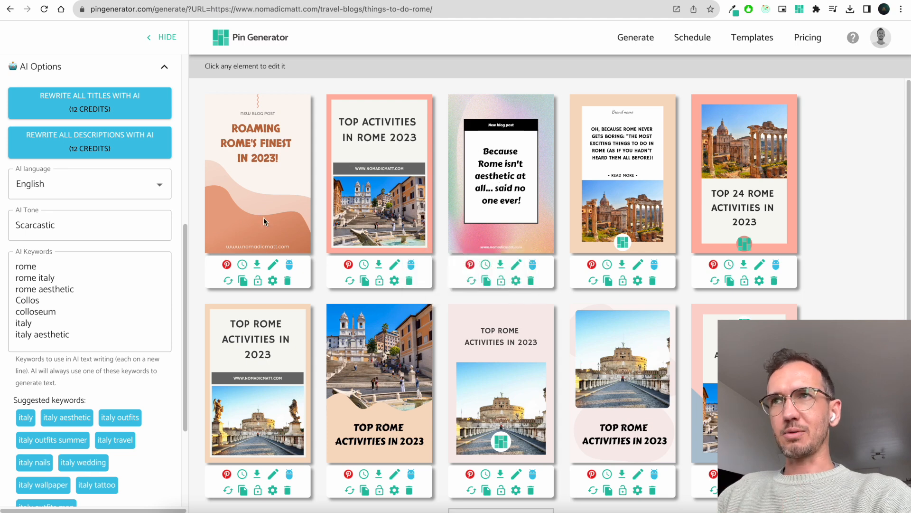
# Set the AI tone to Neutral.
pyautogui.click(88, 224)
pyautogui.press('super+a')
pyautogui.write('N')
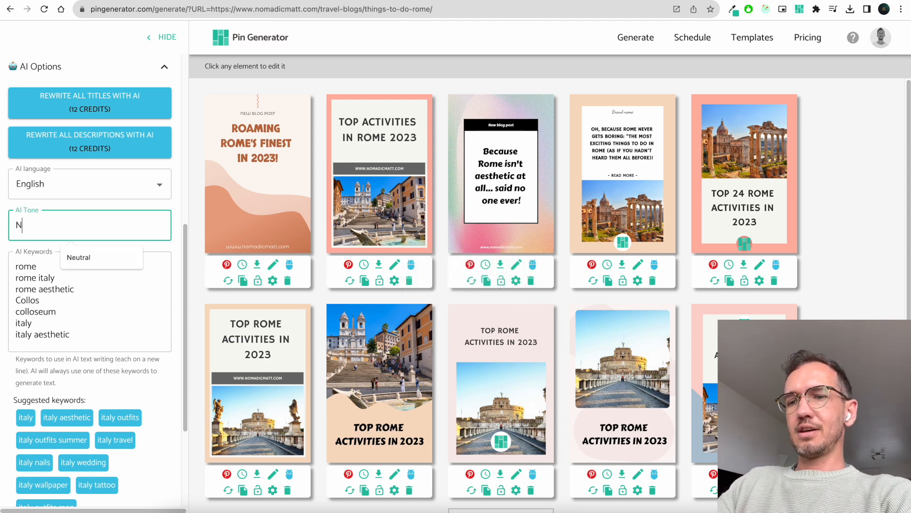
pyautogui.write('eutral')
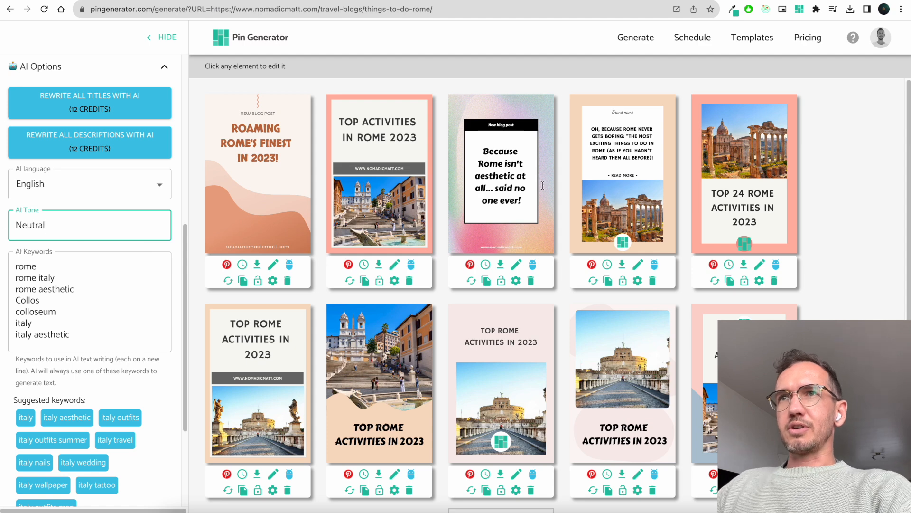
# Rewrite the titles of the third pin, with the colorful gradient, and the fifth pin, with the salmon border, using AI.
pyautogui.click(534, 265)
pyautogui.click(541, 266)
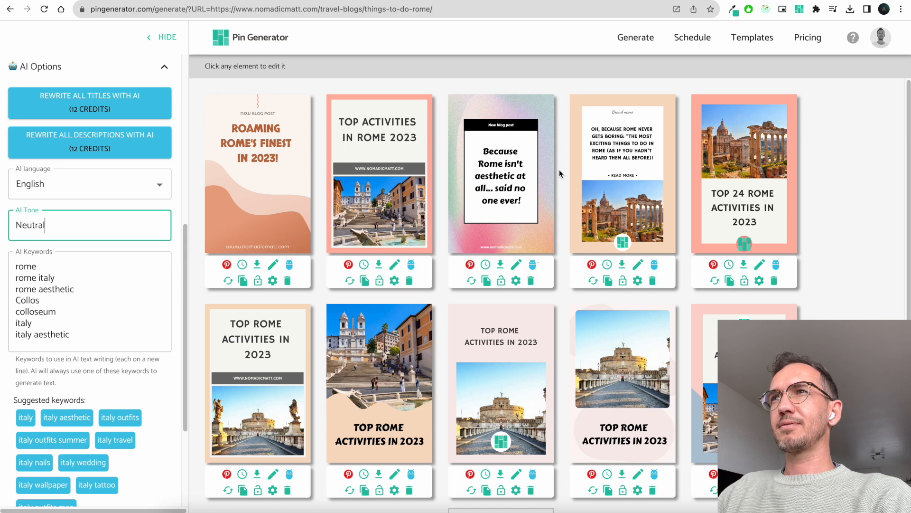
pyautogui.click(195, 276)
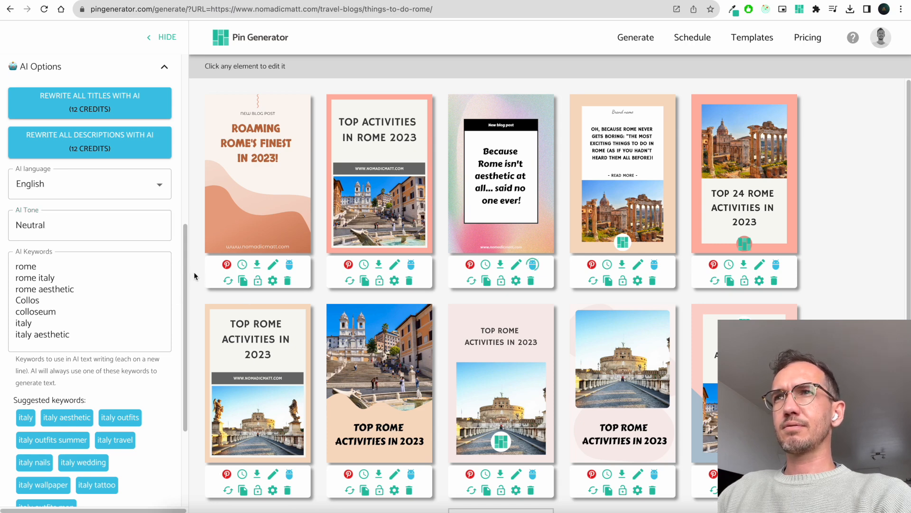
pyautogui.click(776, 264)
pyautogui.click(826, 261)
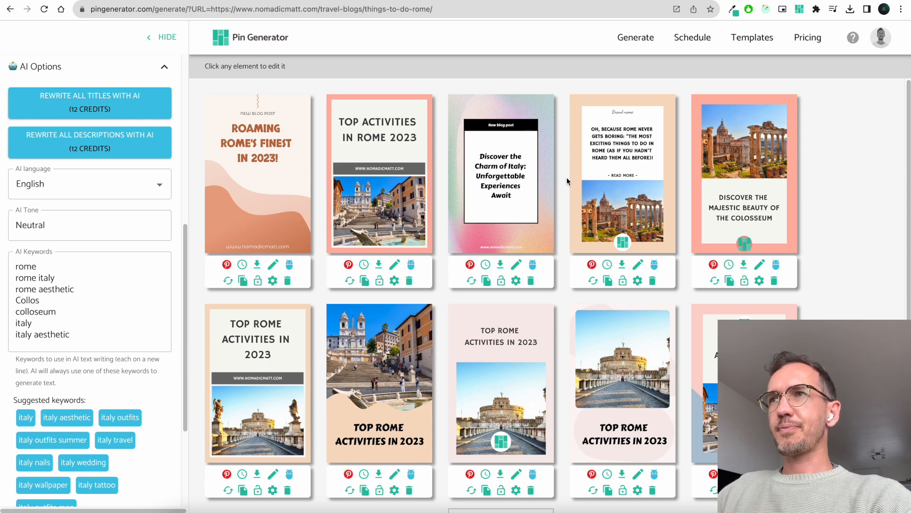
# Open the gradient pin for editing and write its pin description with AI.
pyautogui.click(517, 264)
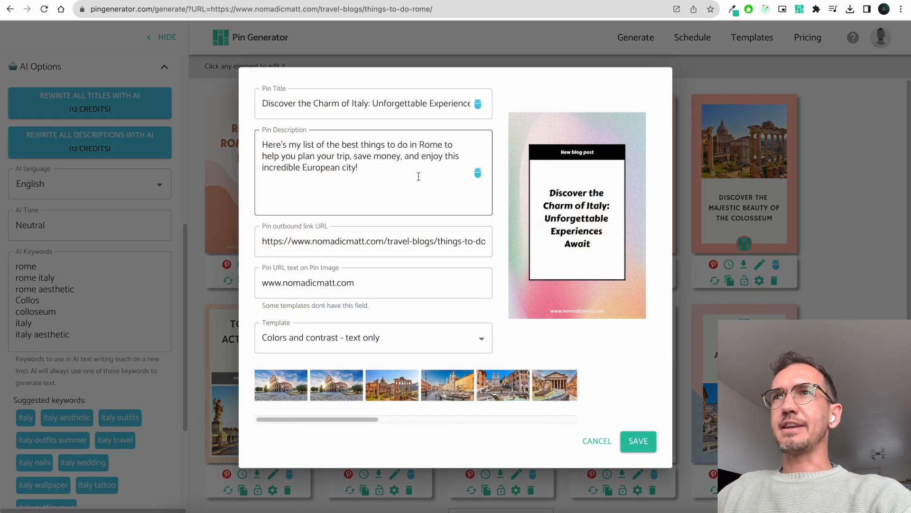
pyautogui.click(418, 176)
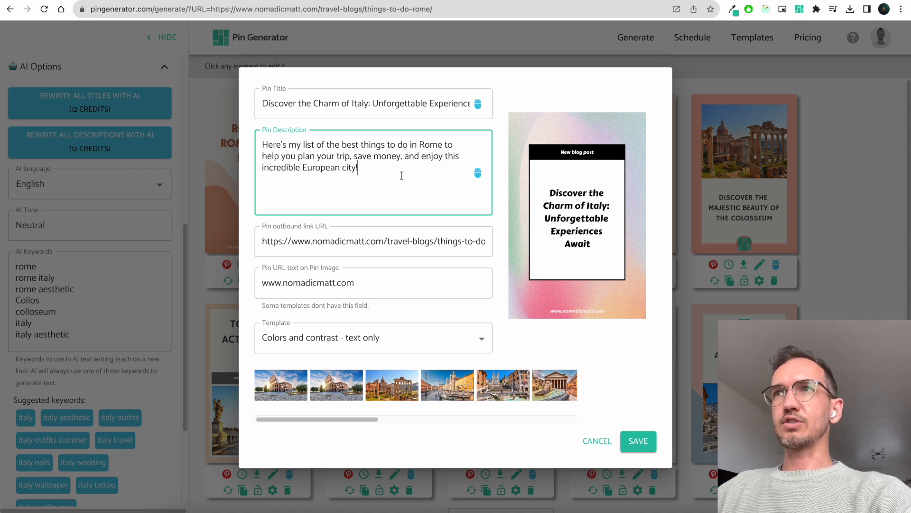
pyautogui.click(478, 173)
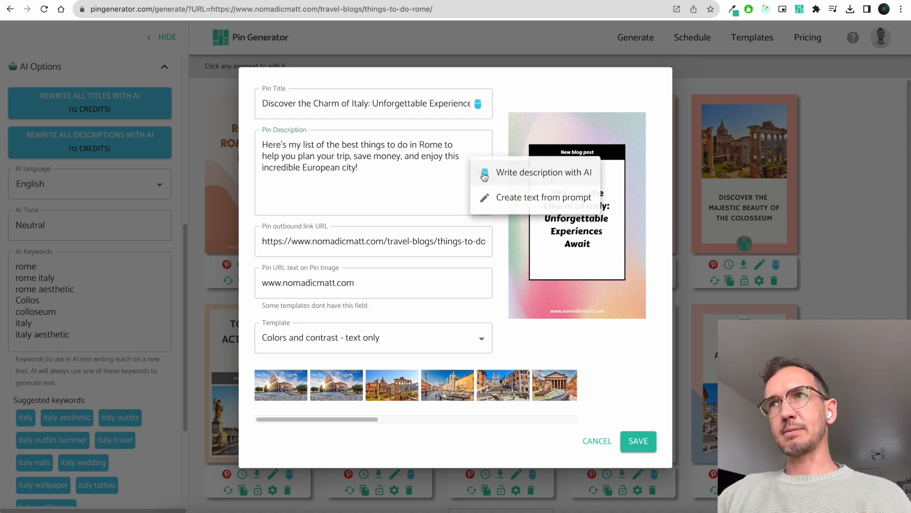
pyautogui.click(481, 175)
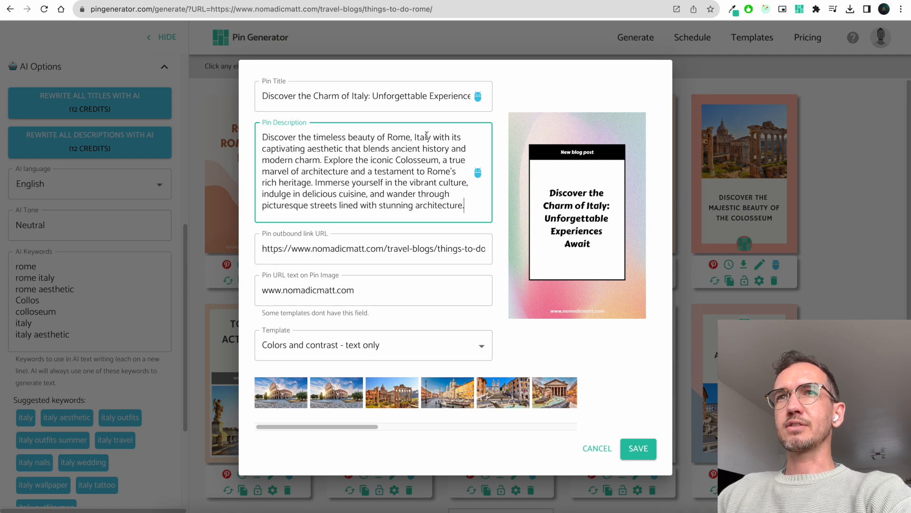
# Check the pin description for the Colosseum and aesthetic keywords and discard the changes to the pin.
pyautogui.doubleClick(404, 157)
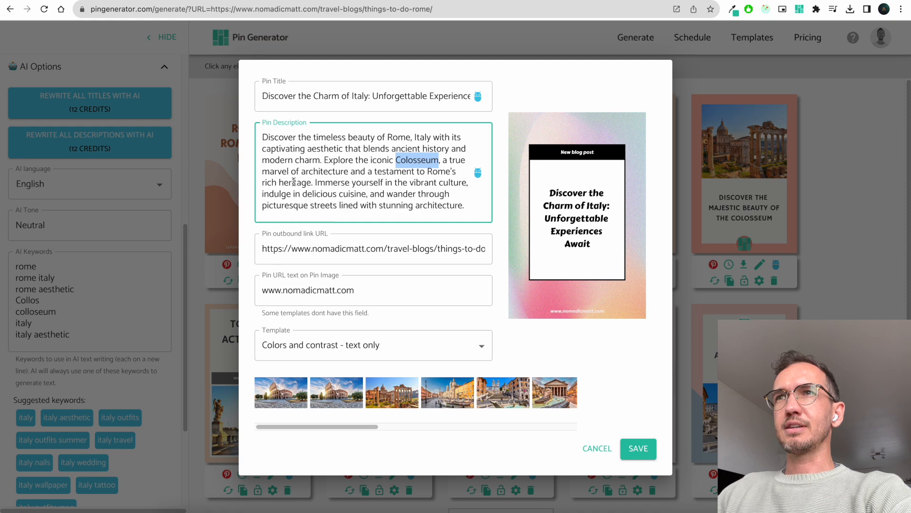
pyautogui.doubleClick(311, 151)
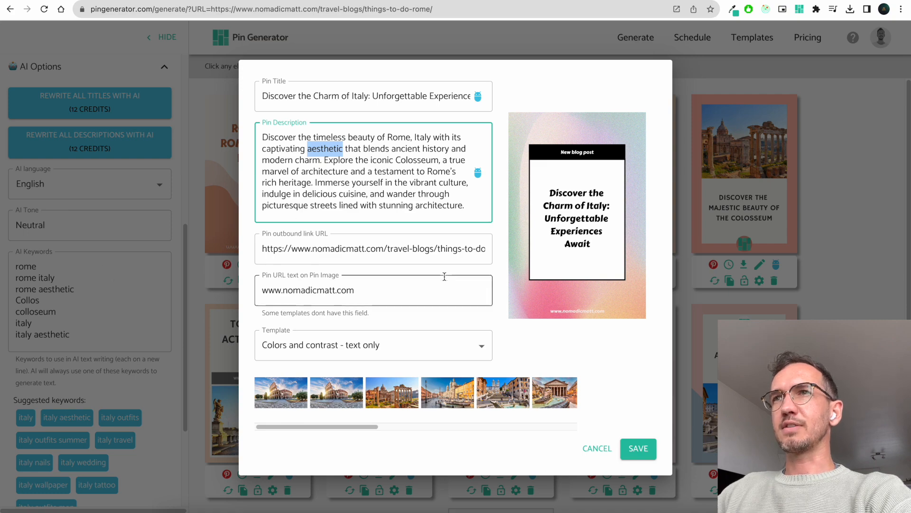
pyautogui.click(597, 451)
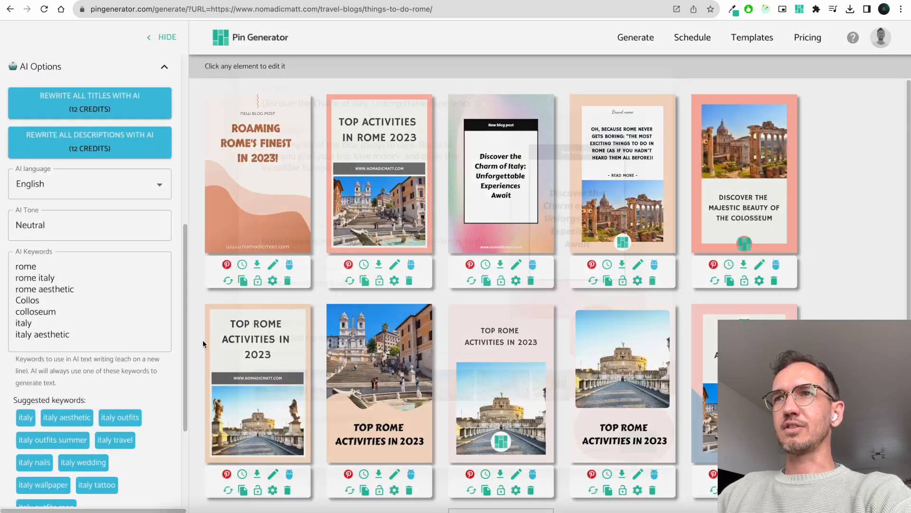
# Remove the misspelled Collos line from the AI keywords.
pyautogui.click(77, 297)
pyautogui.press('BackSpace')
pyautogui.press('BackSpace')
pyautogui.press('BackSpace')
pyautogui.press('BackSpace')
pyautogui.press('BackSpace')
pyautogui.press('BackSpace')
pyautogui.press('BackSpace')
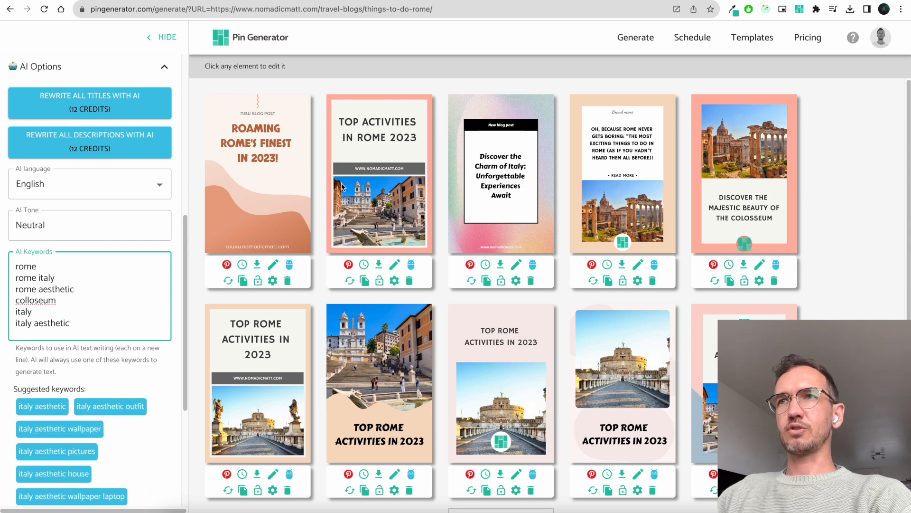
# Collapse the AI Options section.
pyautogui.click(318, 223)
pyautogui.scroll(4, 170, 178)
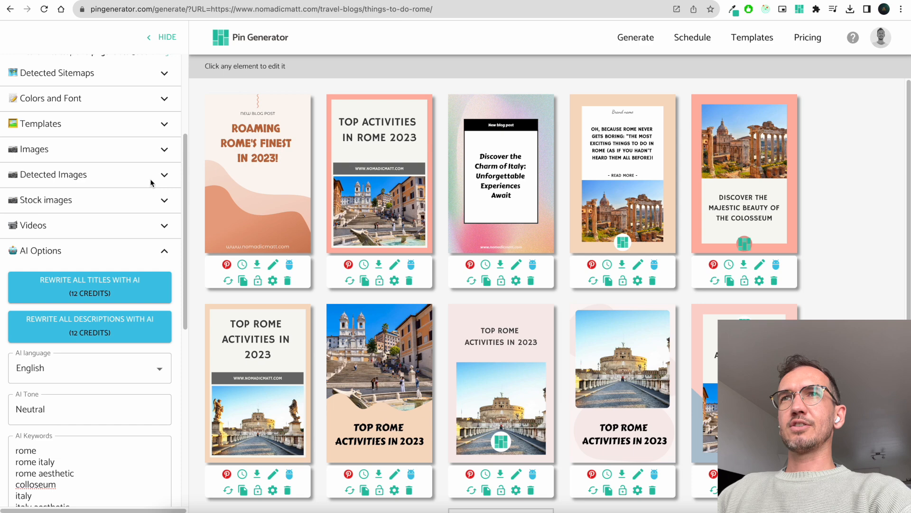
pyautogui.click(164, 250)
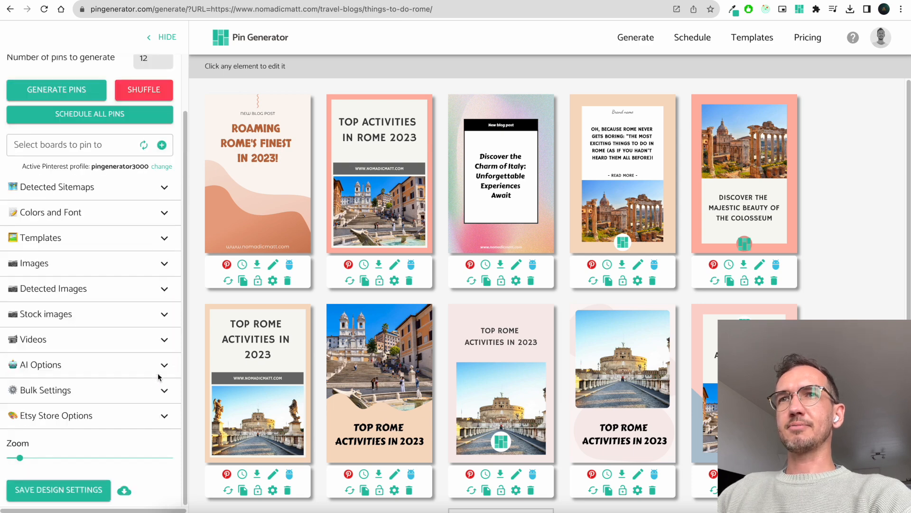
# Set the Etsy store name to MyStoreName in the Etsy Store Options and collapse that section.
pyautogui.click(160, 419)
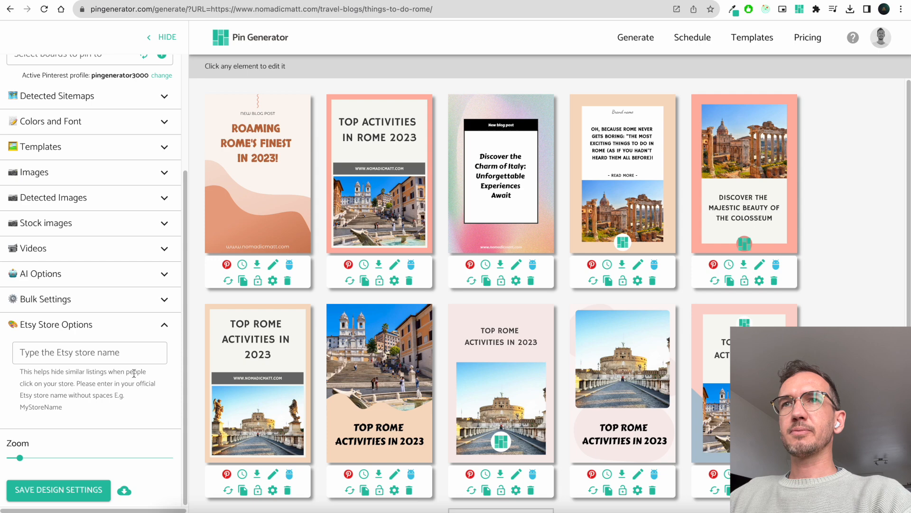
pyautogui.doubleClick(53, 406)
pyautogui.hotkey('ctrl', 'c')
pyautogui.click(78, 354)
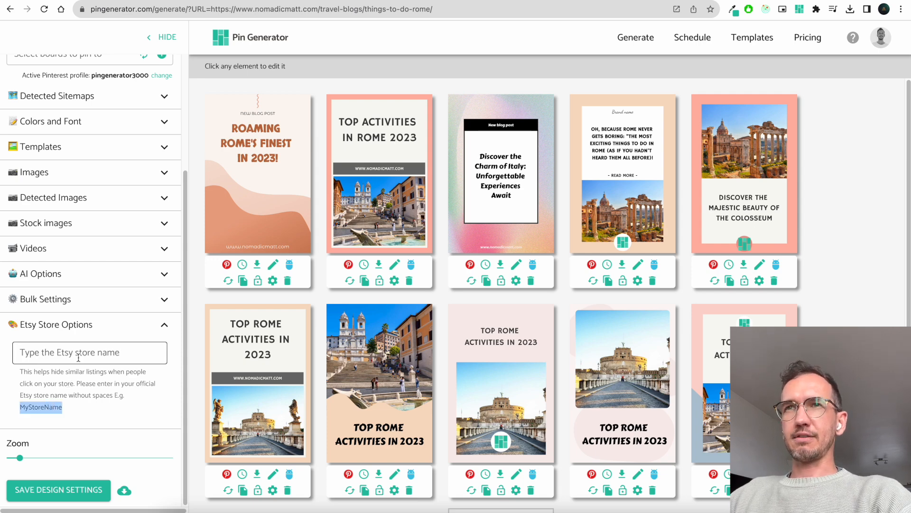
pyautogui.hotkey('ctrl', 'v')
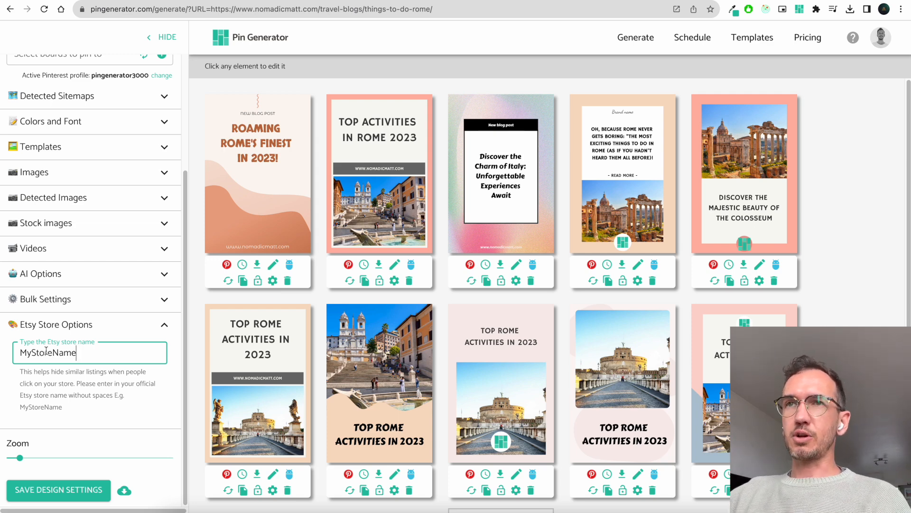
pyautogui.moveTo(77, 353); pyautogui.dragTo(17, 353)
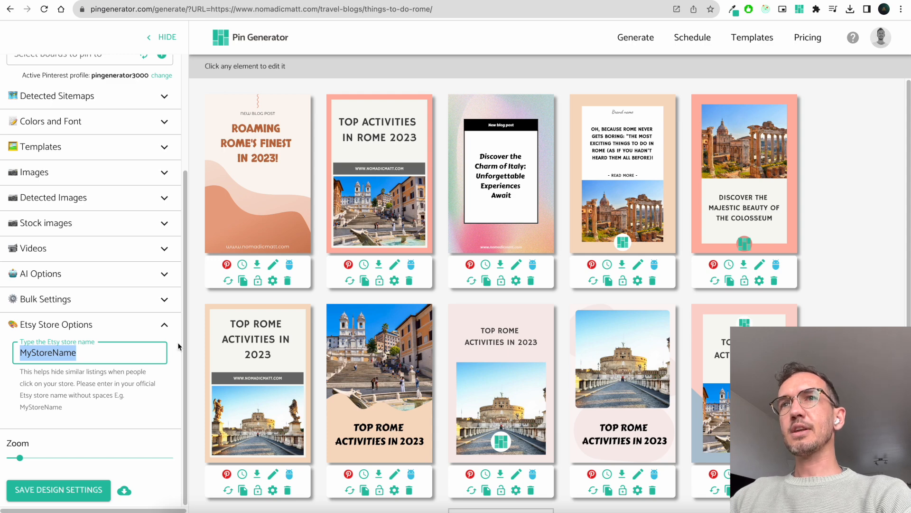
pyautogui.click(164, 324)
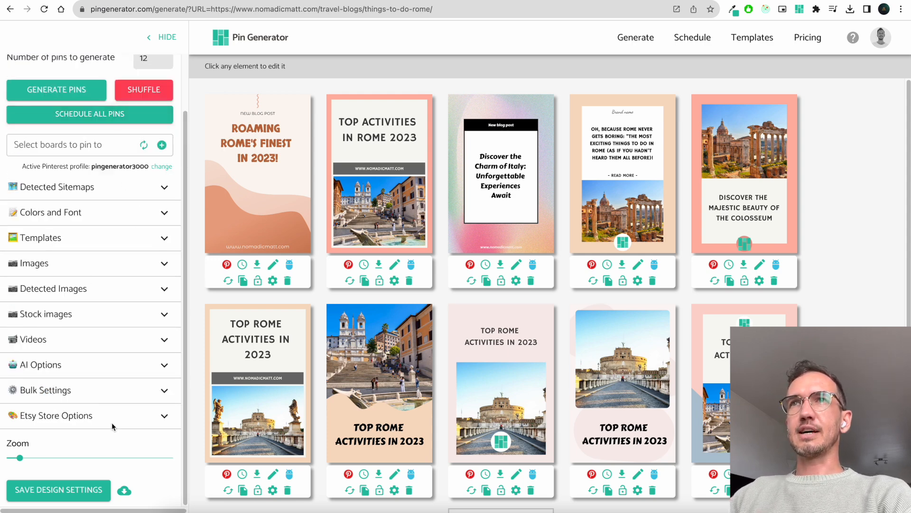
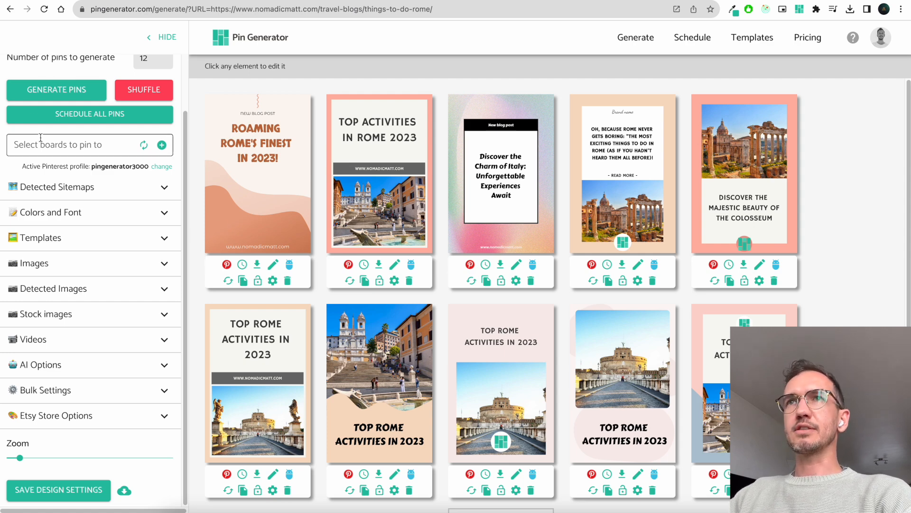
# Check the E-commerce marketing board for sections and refresh the list of Pinterest boards.
pyautogui.click(39, 144)
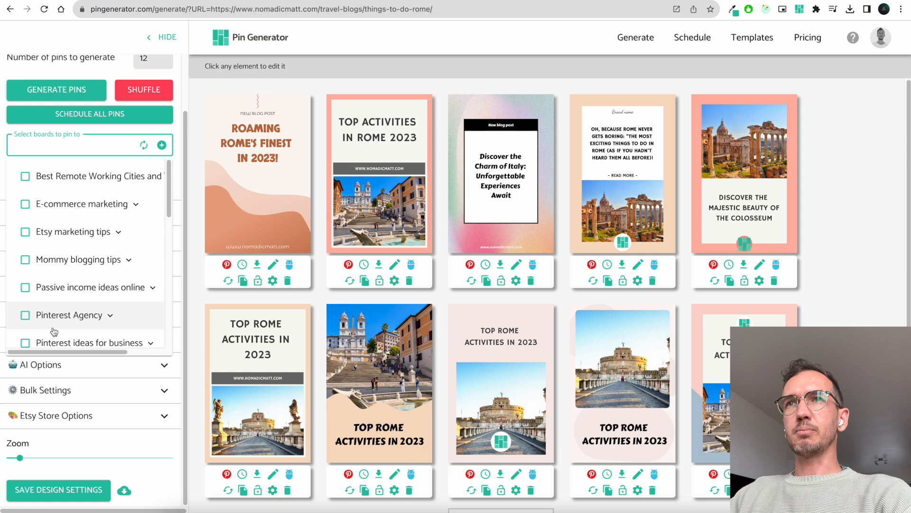
pyautogui.click(137, 207)
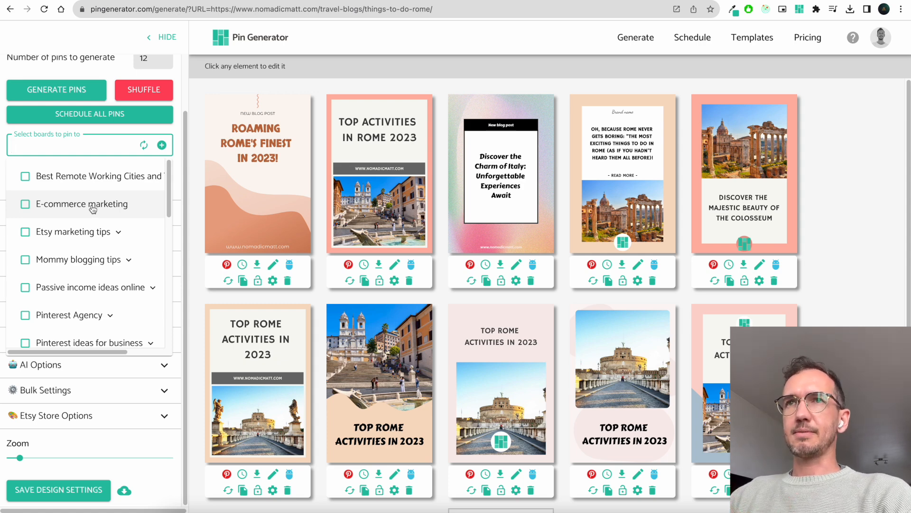
pyautogui.click(144, 148)
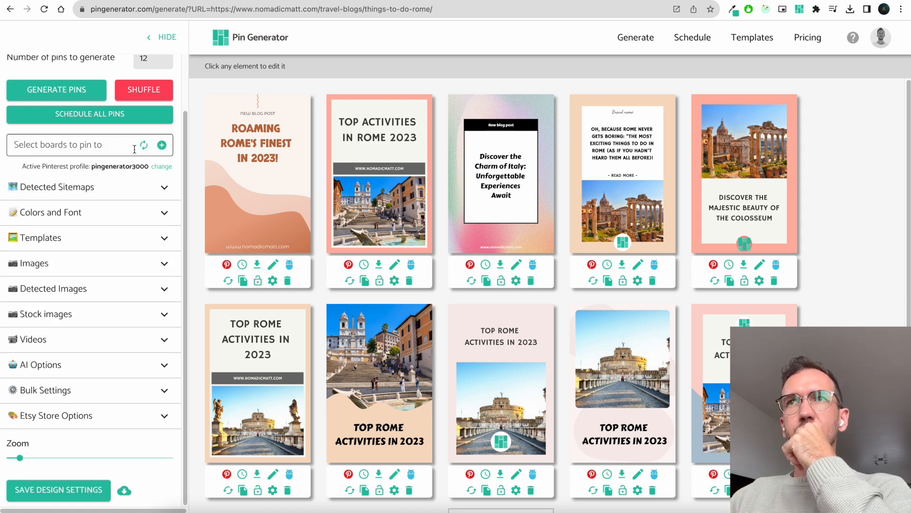
pyautogui.click(162, 144)
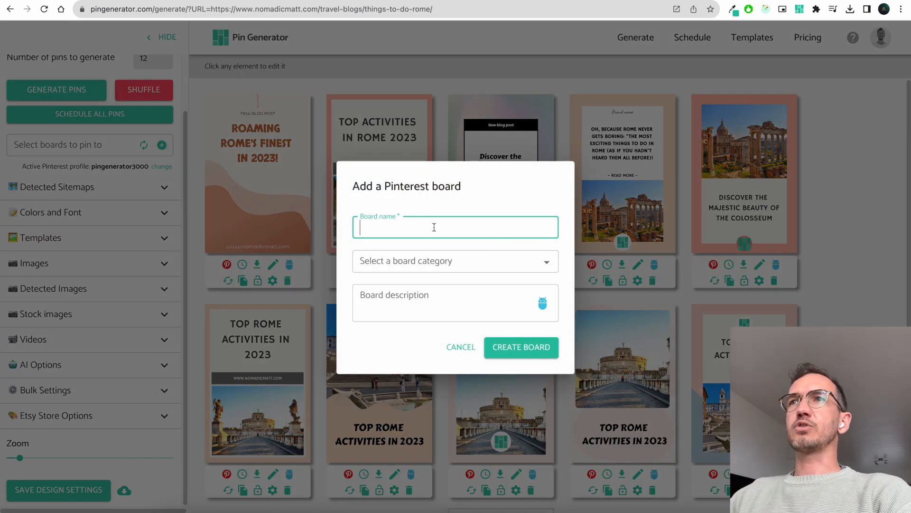
pyautogui.click(434, 228)
pyautogui.click(453, 208)
pyautogui.click(437, 231)
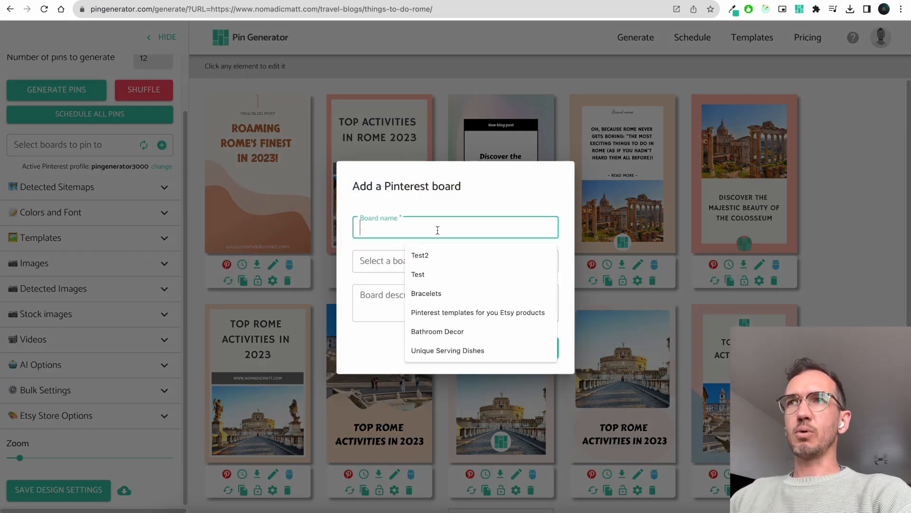
pyautogui.click(343, 247)
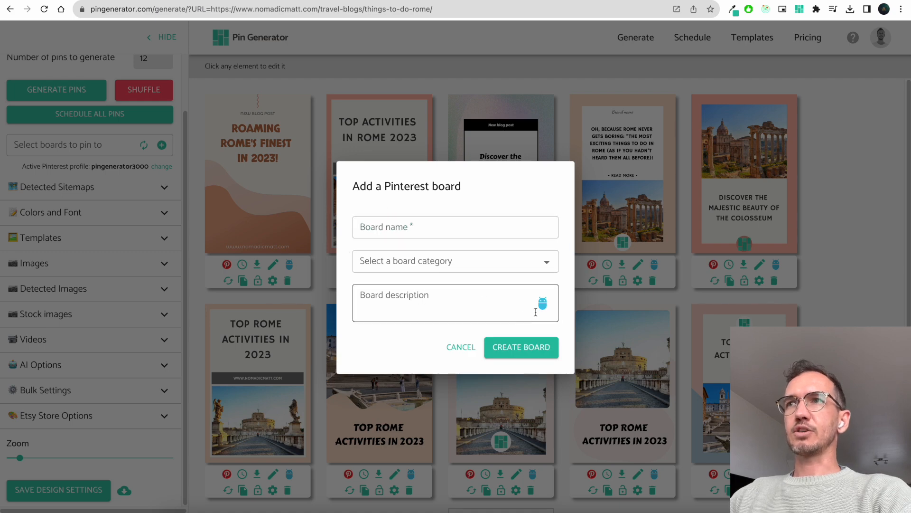
pyautogui.click(434, 298)
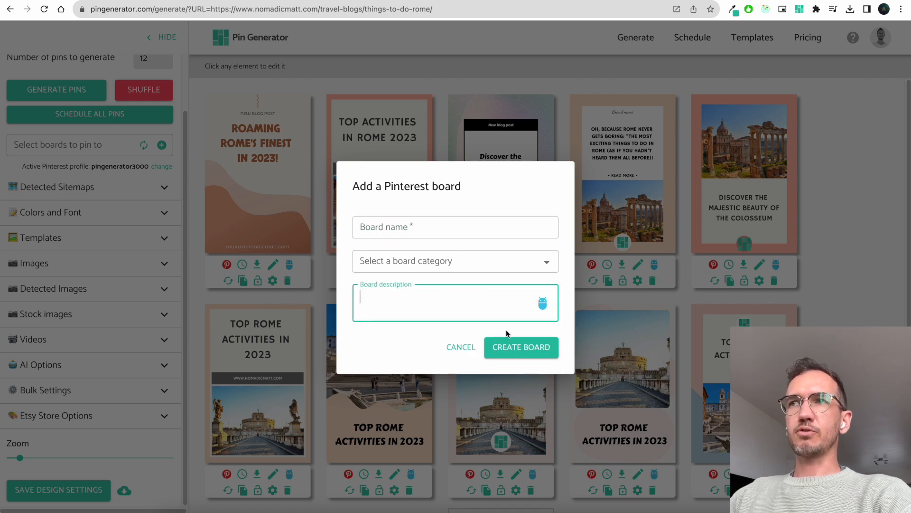
pyautogui.click(461, 347)
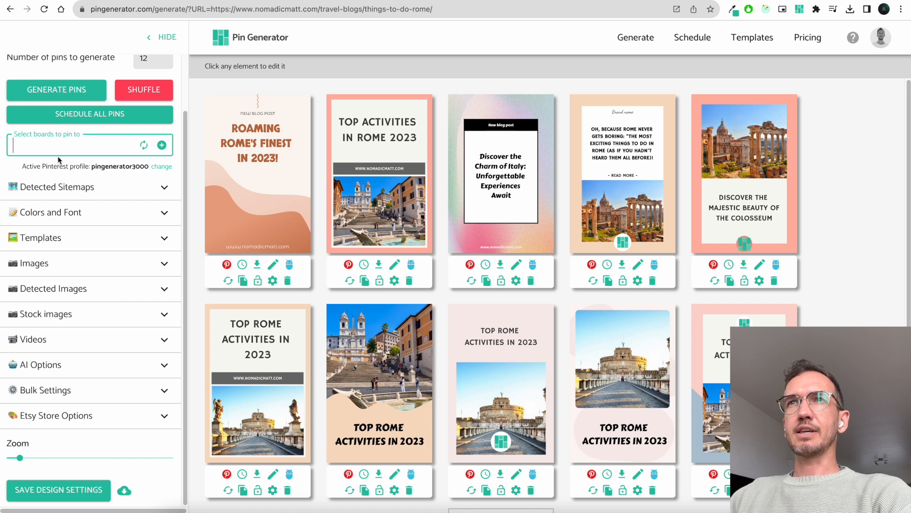
# Select the E-commerce marketing, Etsy marketing tips and Mommy blogging tips boards as the boards to pin to.
pyautogui.click(58, 149)
pyautogui.click(82, 203)
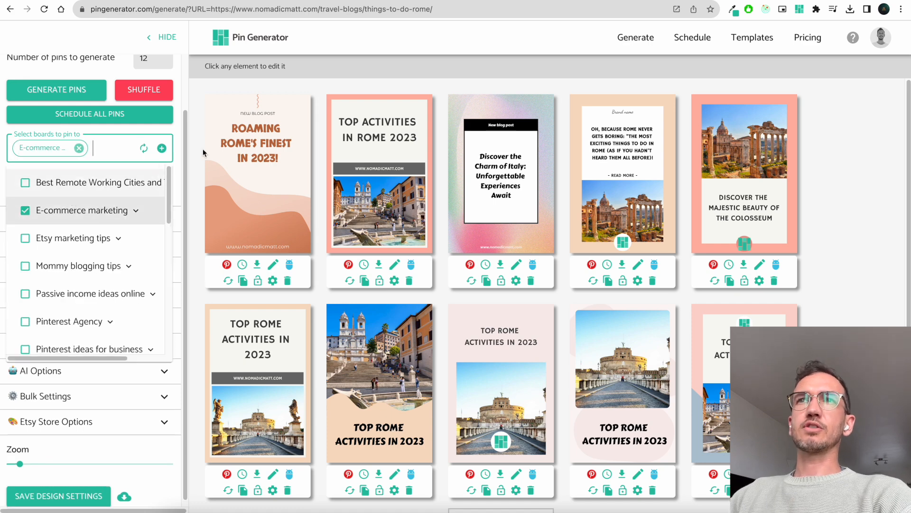
pyautogui.click(199, 193)
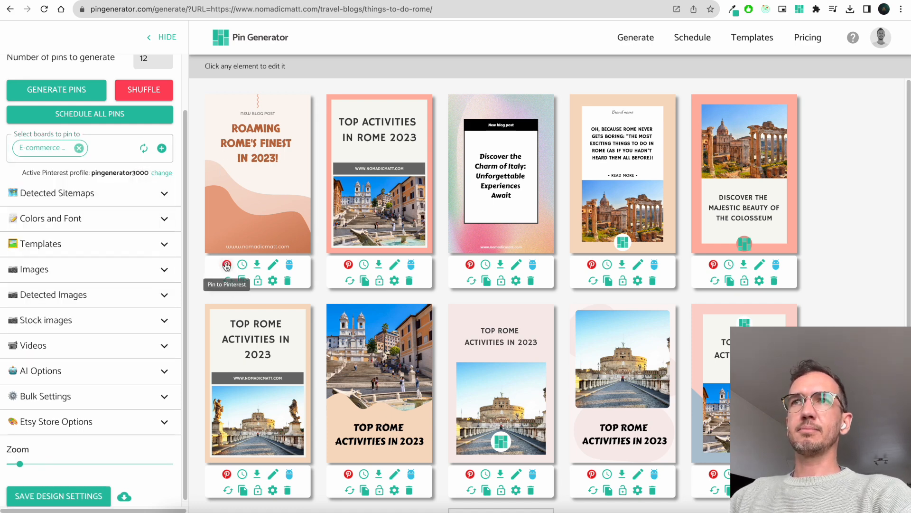
pyautogui.click(106, 148)
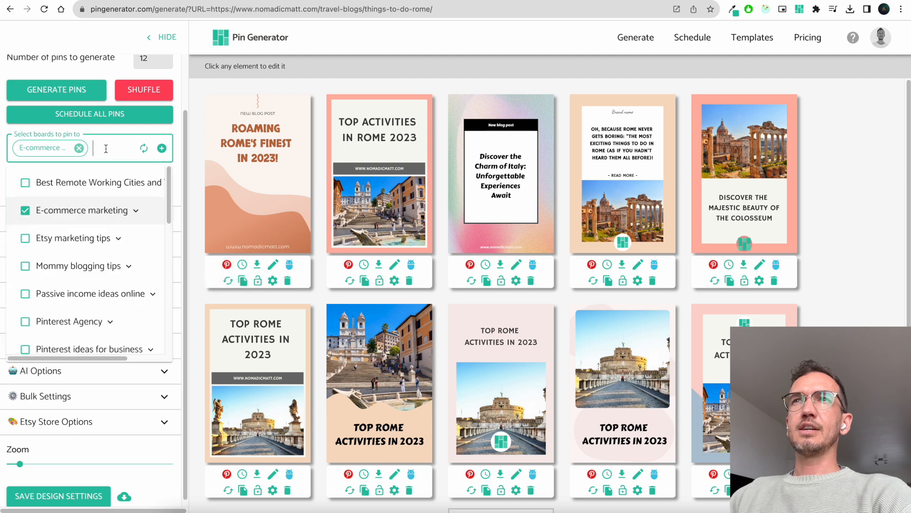
pyautogui.click(71, 237)
pyautogui.click(70, 286)
pyautogui.click(204, 203)
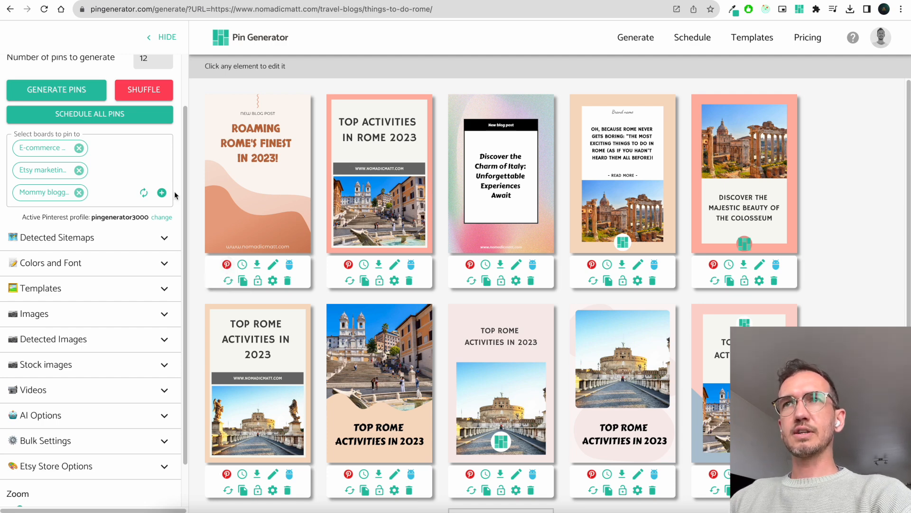
# Add the "Roaming Rome's Finest in 2023!" pin to the scheduling queue.
pyautogui.click(242, 265)
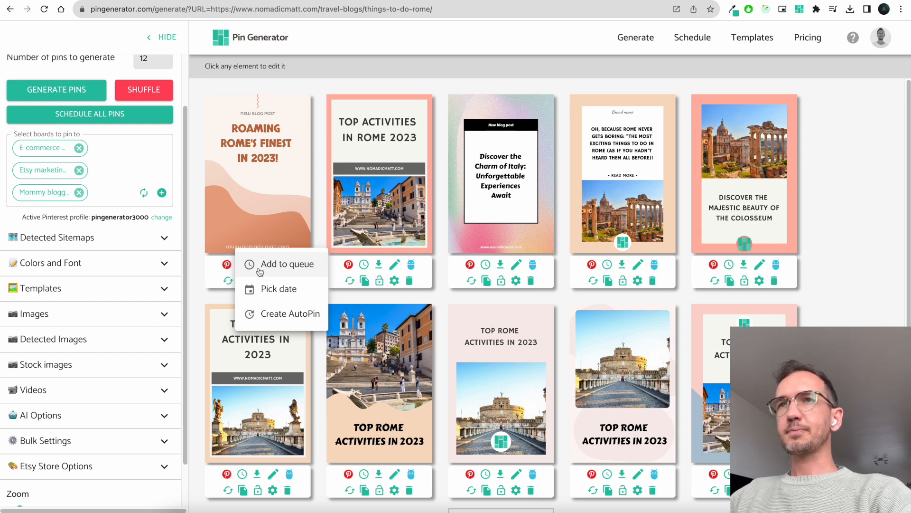
pyautogui.click(259, 269)
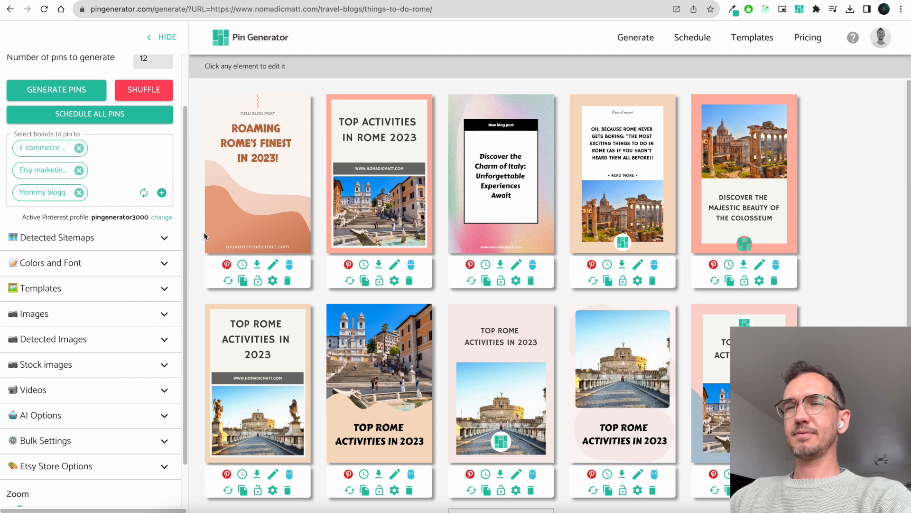
# Place the uploaded VR headset video on the first "Top Rome Activities in 2023" pin in the second row.
pyautogui.click(164, 390)
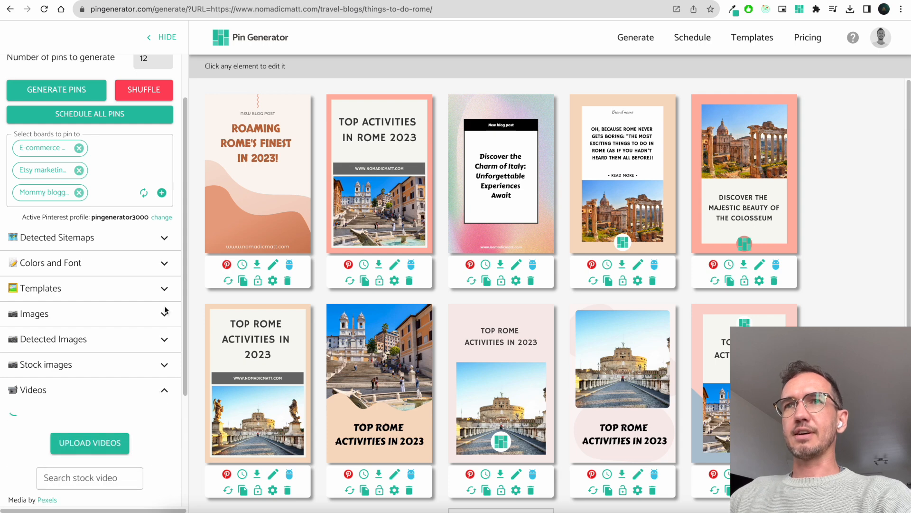
pyautogui.scroll(-3, 166, 297)
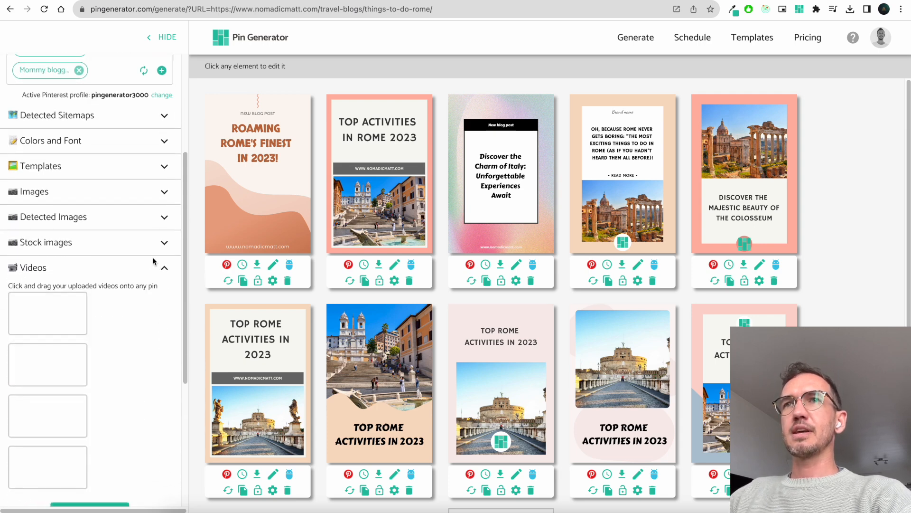
pyautogui.scroll(-2, 141, 243)
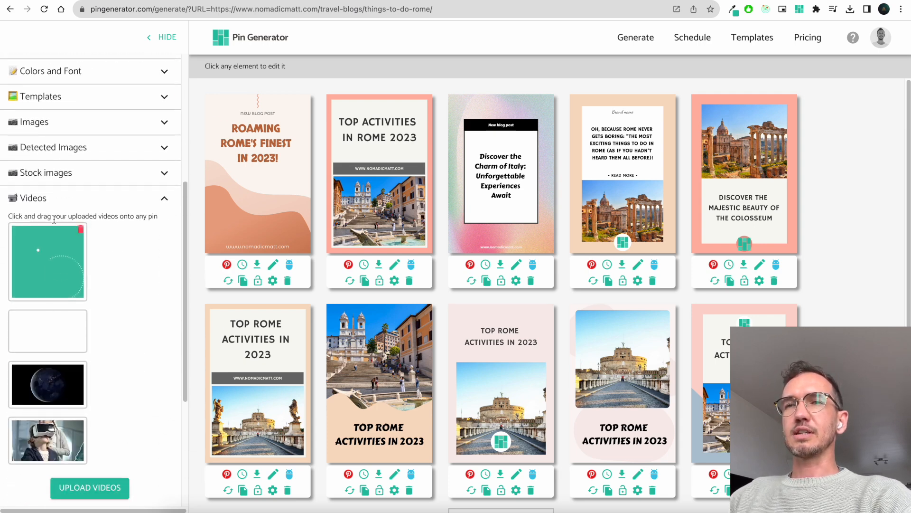
pyautogui.scroll(-1, 142, 332)
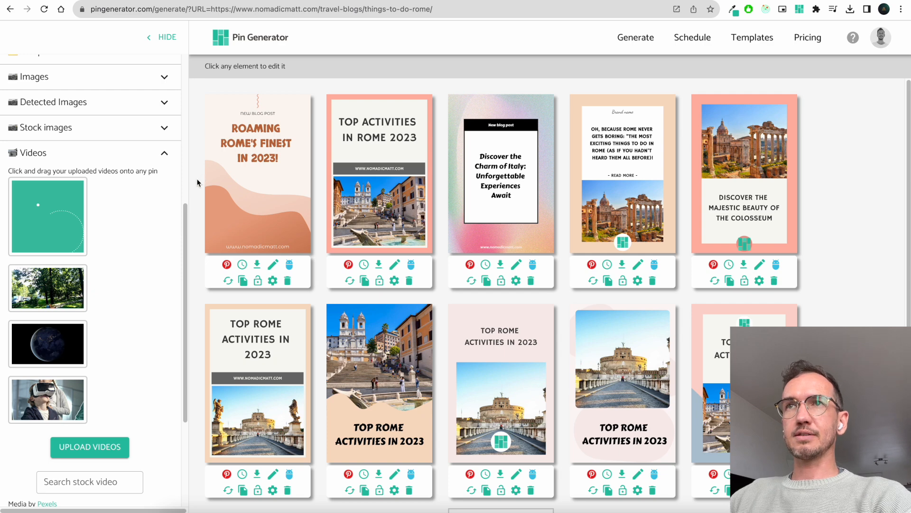
pyautogui.scroll(-1, 73, 313)
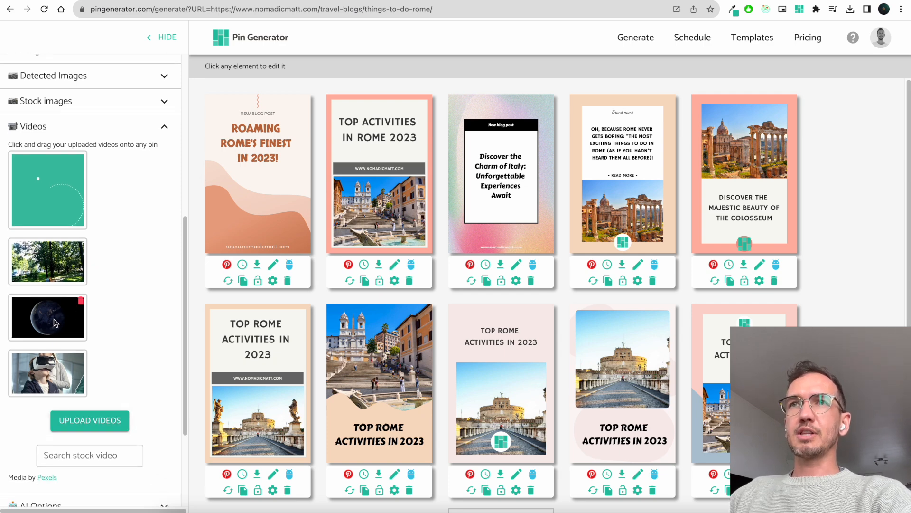
pyautogui.moveTo(40, 372); pyautogui.dragTo(247, 418)
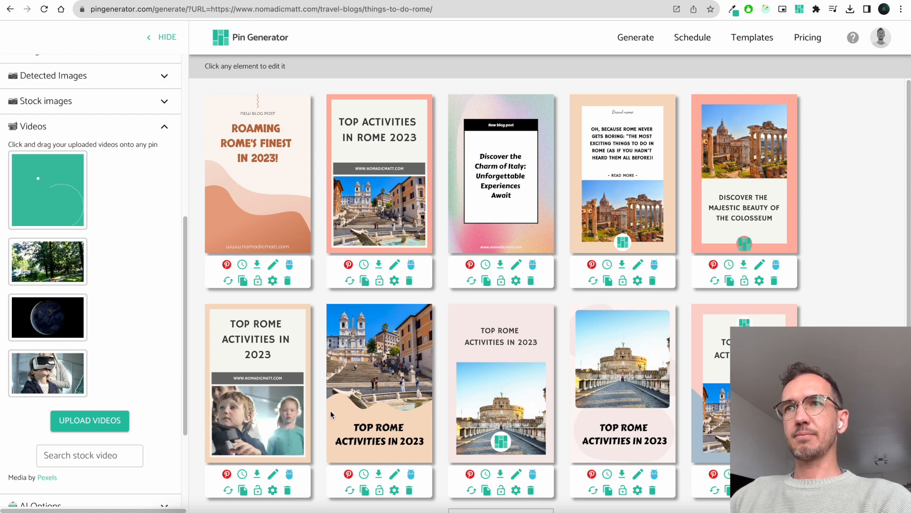
pyautogui.click(242, 474)
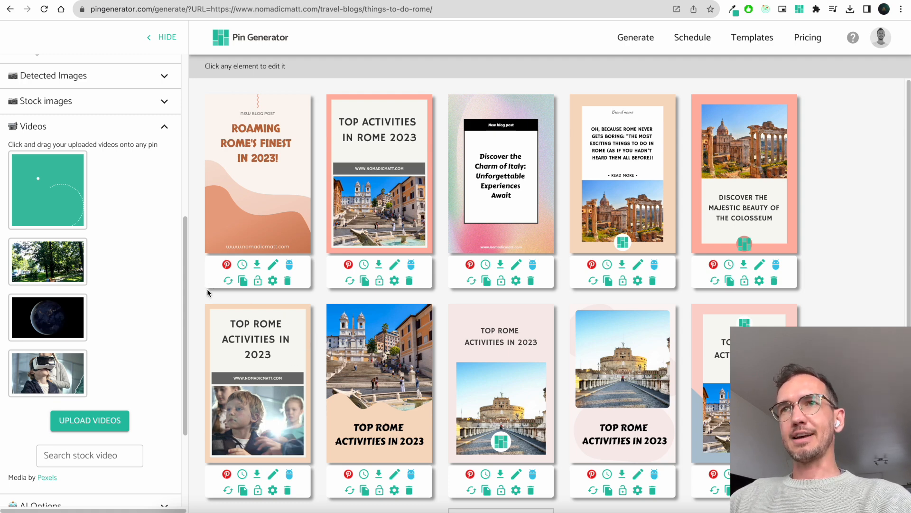
# Search the stock videos for cat, place the 11-second black cat video on the second row's first pin, and collapse the Videos section.
pyautogui.scroll(1, 164, 363)
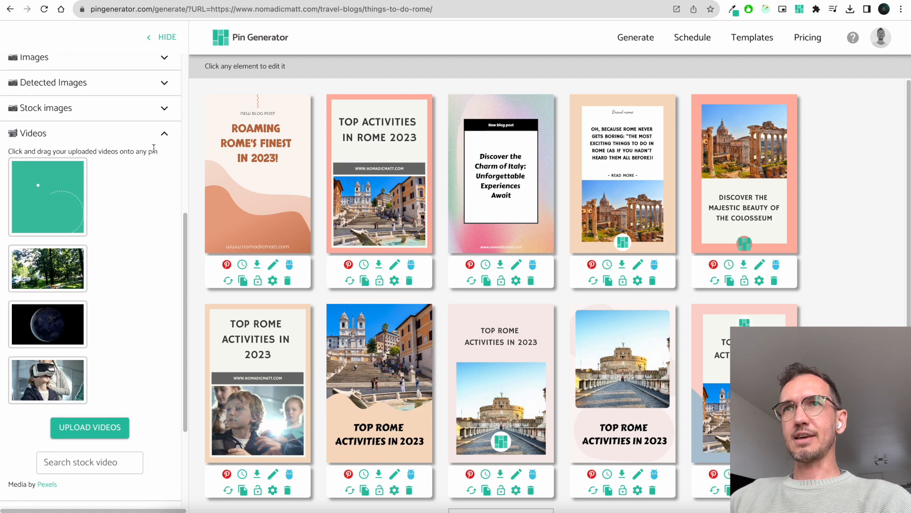
pyautogui.click(109, 462)
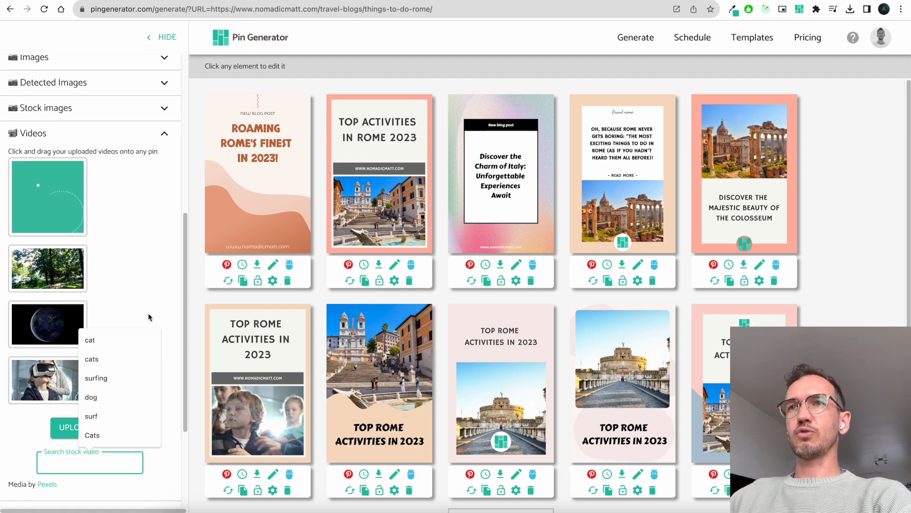
pyautogui.click(123, 340)
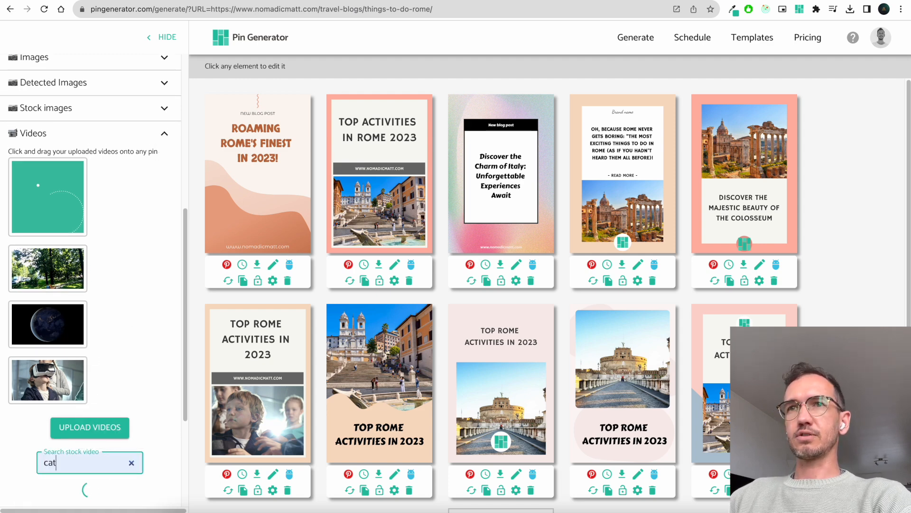
pyautogui.scroll(-6, 128, 311)
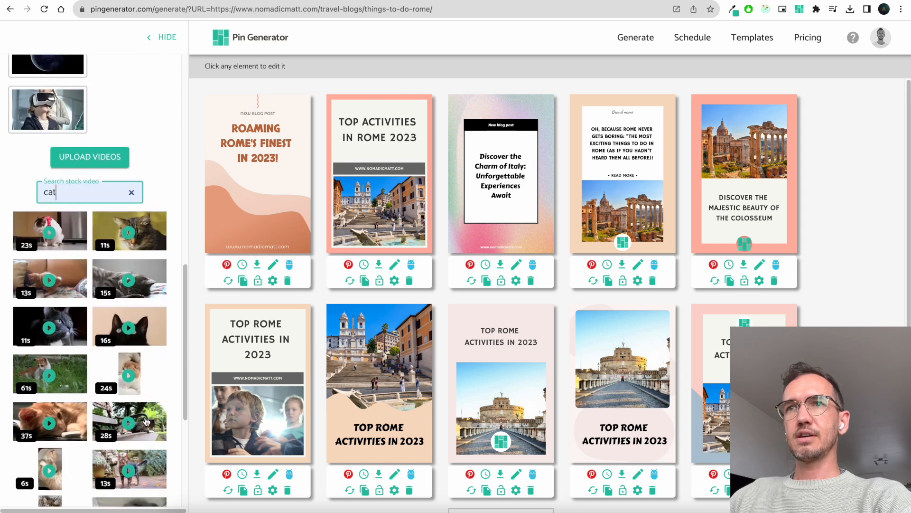
pyautogui.moveTo(75, 335); pyautogui.dragTo(278, 442)
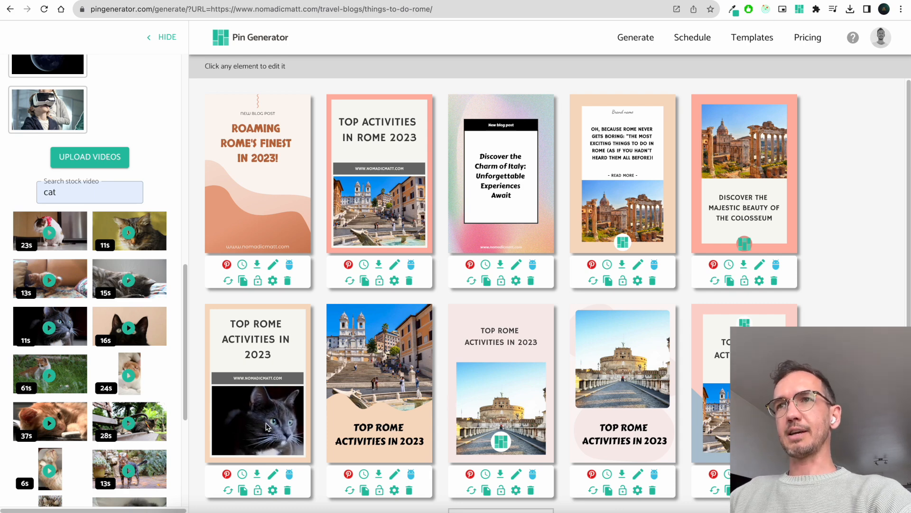
pyautogui.scroll(2, 110, 161)
pyautogui.scroll(4, 117, 158)
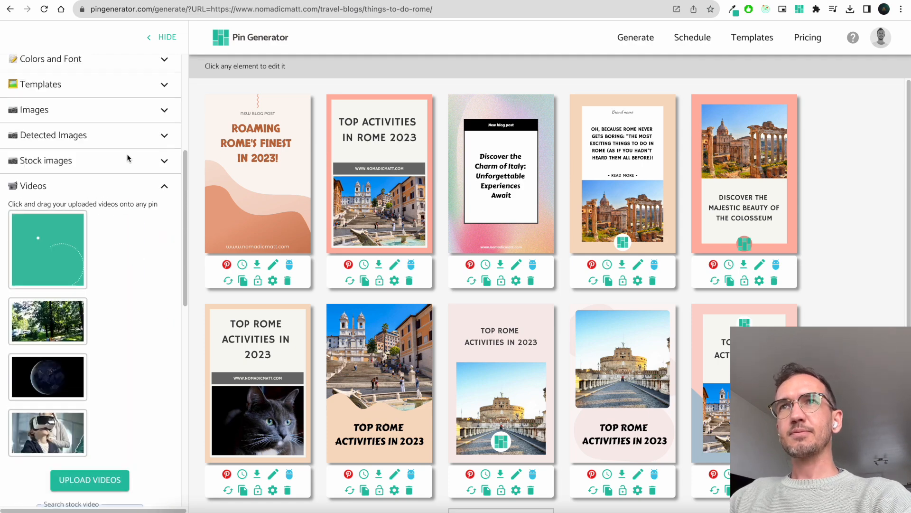
pyautogui.click(164, 188)
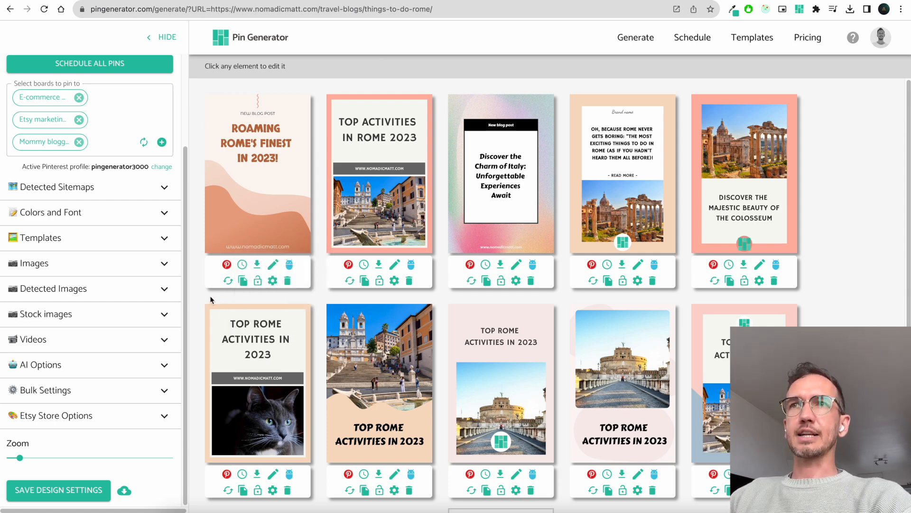
# Open the scheduling page and examine the scheduled pins queue and its active Pinterest profile.
pyautogui.click(696, 39)
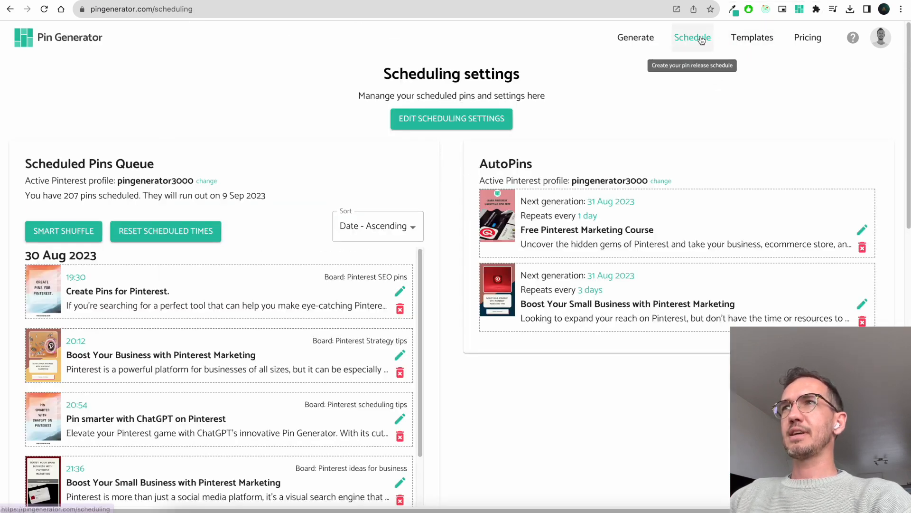
pyautogui.moveTo(24, 167); pyautogui.dragTo(170, 166)
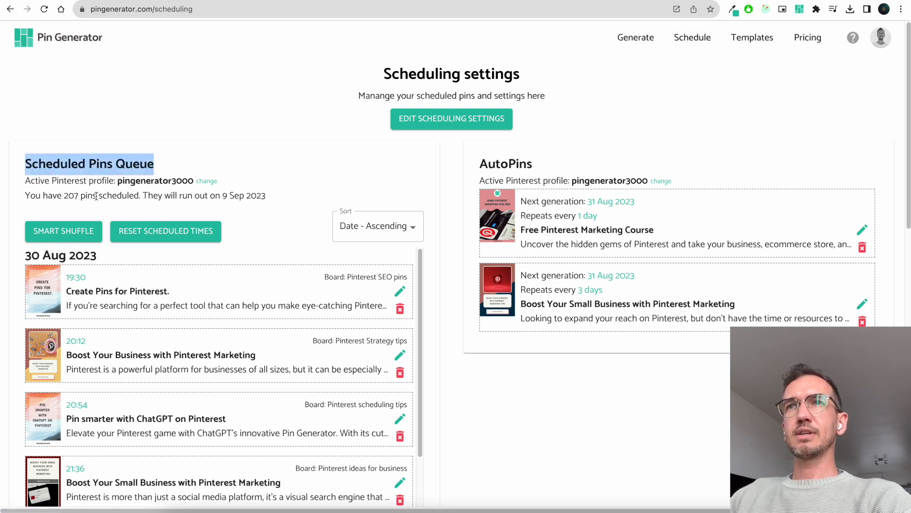
pyautogui.doubleClick(119, 182)
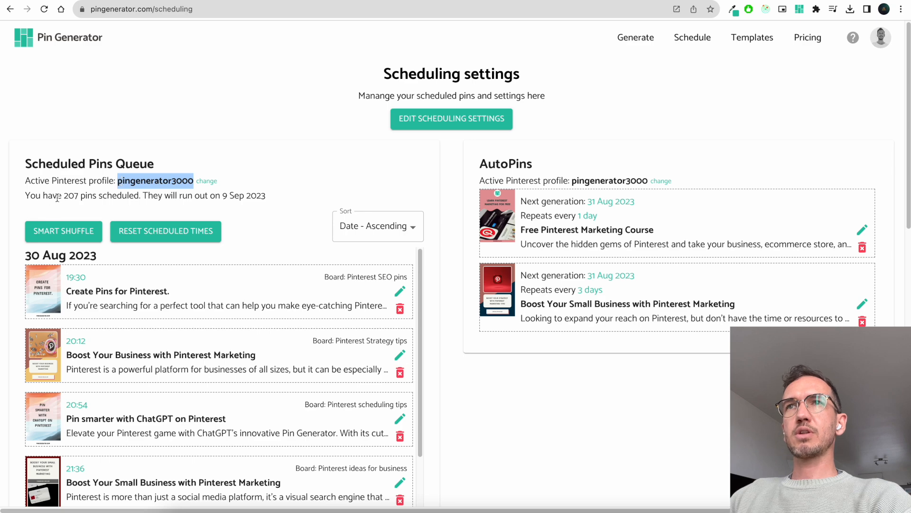
pyautogui.doubleClick(72, 197)
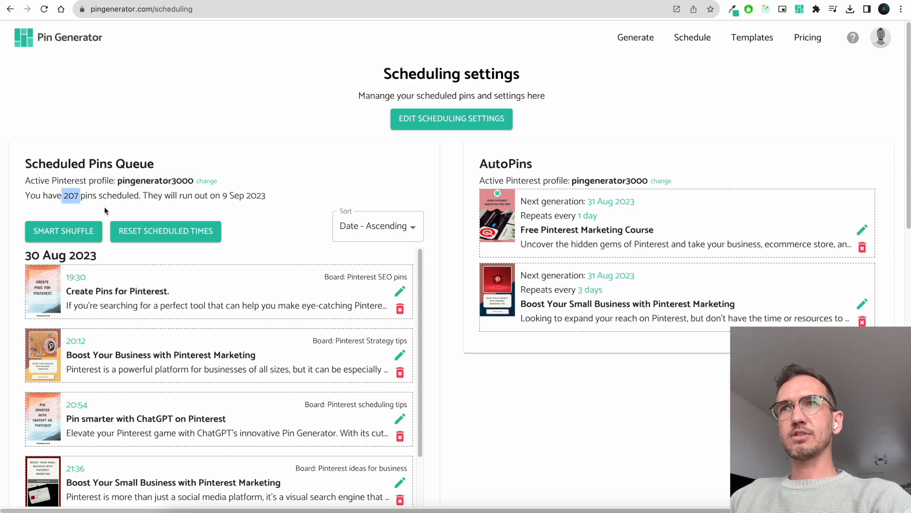
pyautogui.scroll(-4, 347, 343)
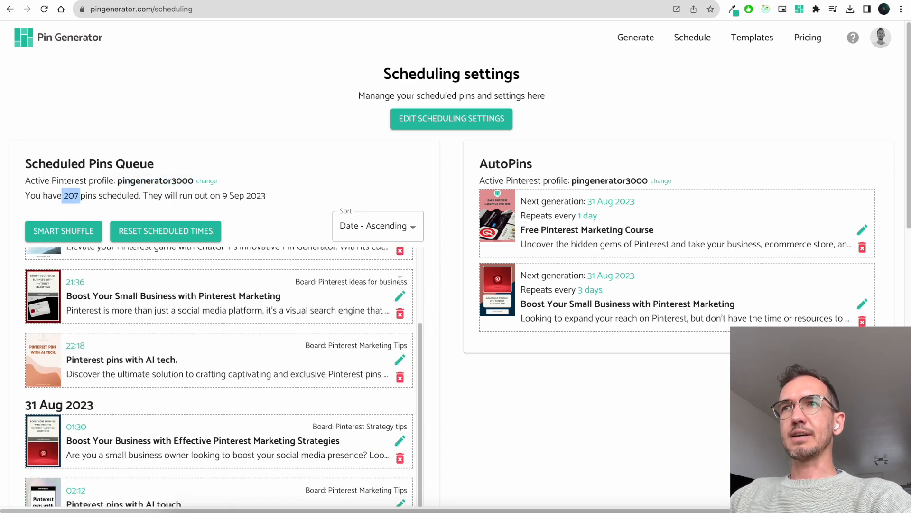
pyautogui.scroll(4, 418, 285)
pyautogui.click(417, 196)
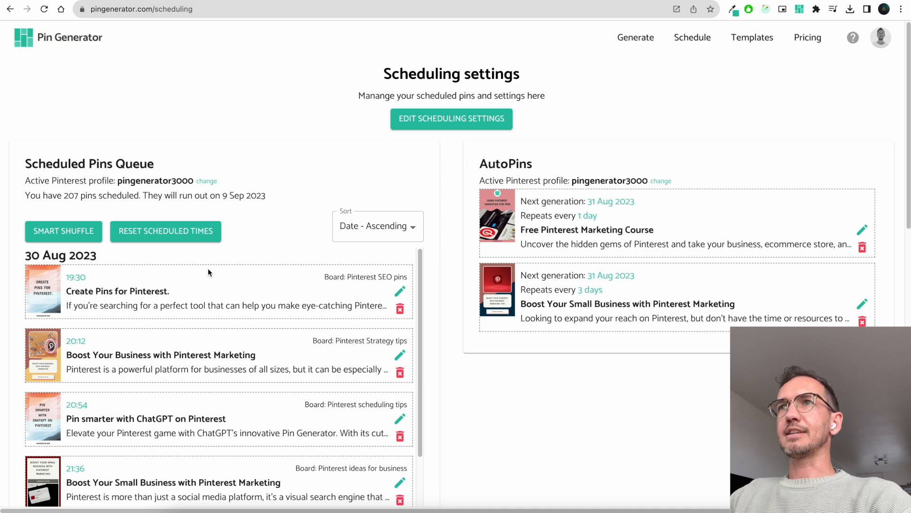
pyautogui.press('F11')
pyautogui.press('F11')
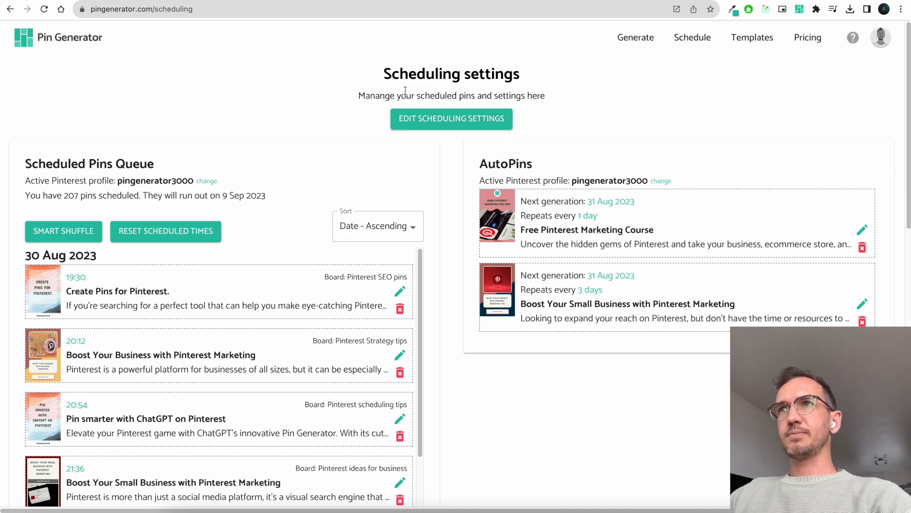
# In the pin scheduling settings, set 10 pins per day and the first posting window to 15:30–20:30.
pyautogui.click(416, 118)
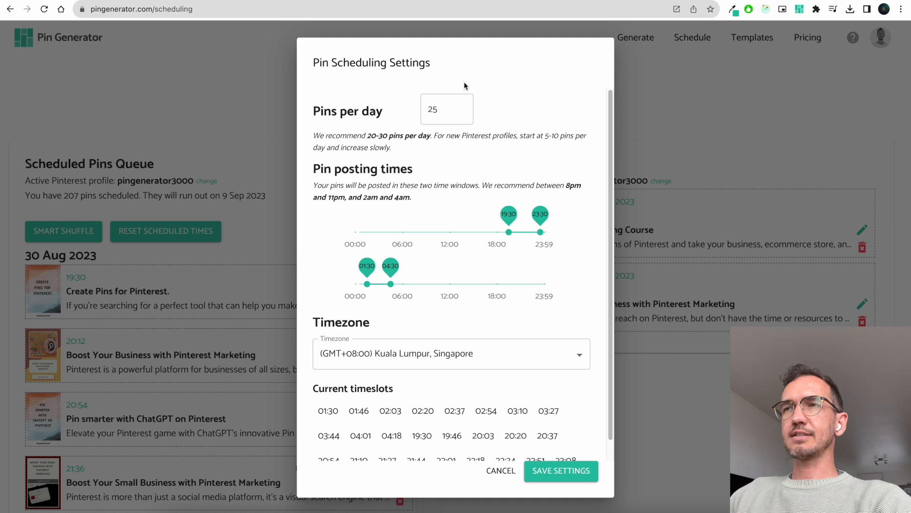
pyautogui.click(434, 107)
pyautogui.moveTo(434, 107); pyautogui.dragTo(422, 104)
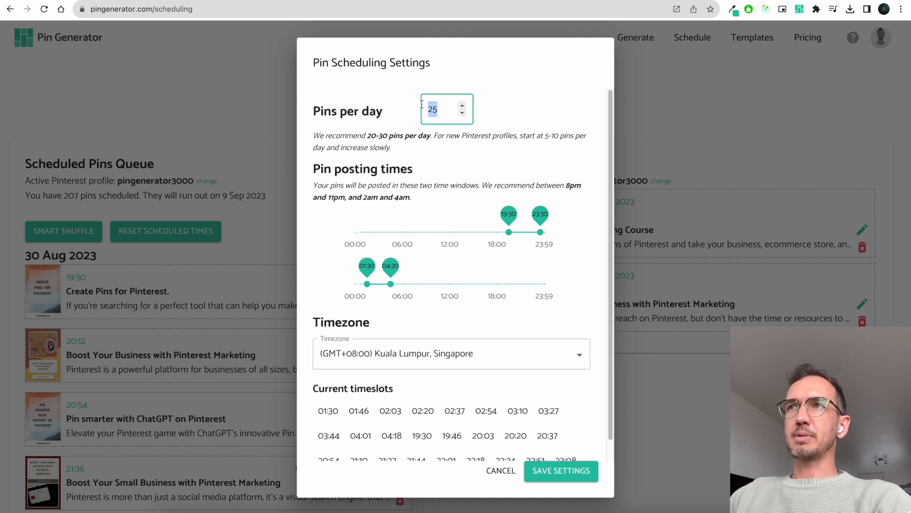
pyautogui.write('10')
pyautogui.click(496, 100)
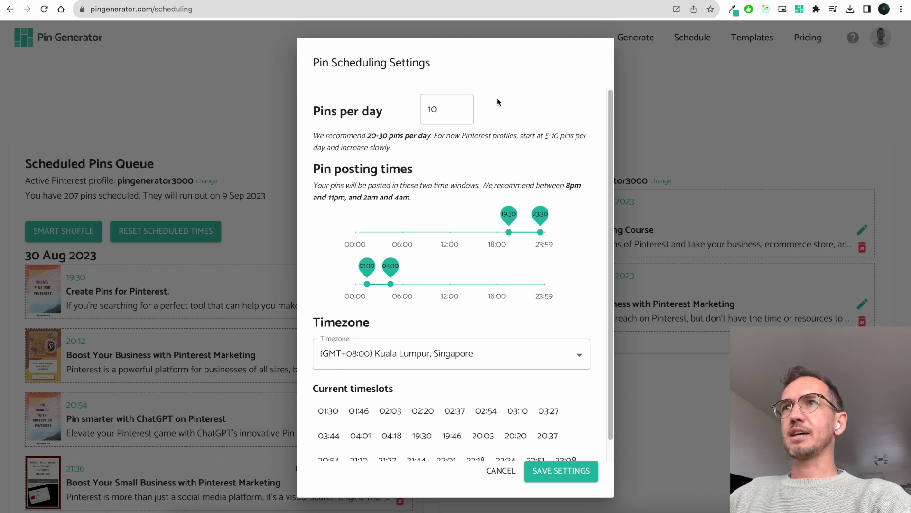
pyautogui.moveTo(504, 222); pyautogui.dragTo(477, 222)
pyautogui.moveTo(542, 221); pyautogui.dragTo(520, 221)
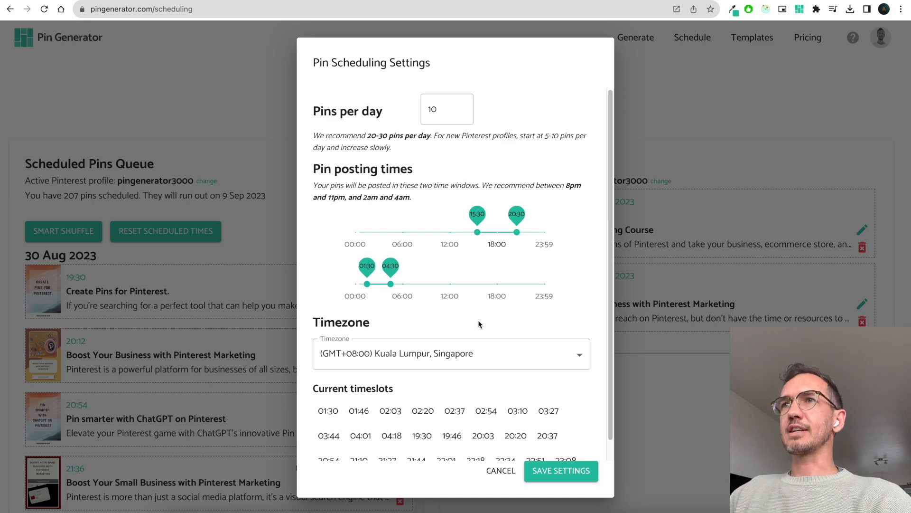
# Set the scheduling timezone to (GMT+02:00) Windhoek and save the settings.
pyautogui.click(546, 362)
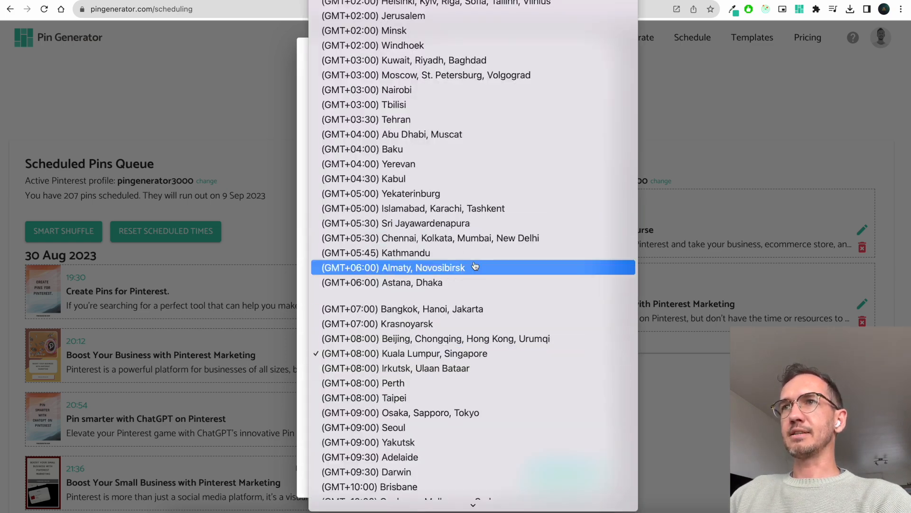
pyautogui.scroll(5, 480, 268)
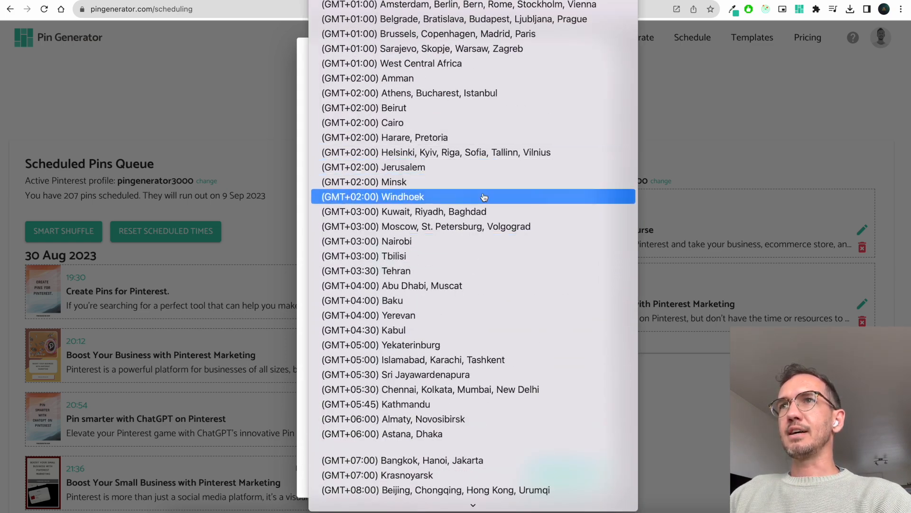
pyautogui.click(484, 199)
pyautogui.scroll(-1, 451, 361)
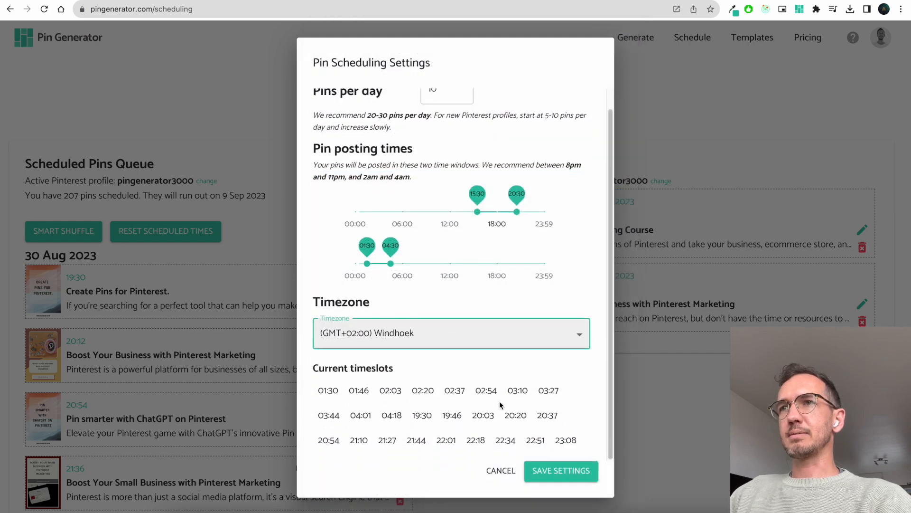
pyautogui.click(564, 482)
# Reopen the pin scheduling settings, examine the current timeslots and close the settings without changes.
pyautogui.click(496, 121)
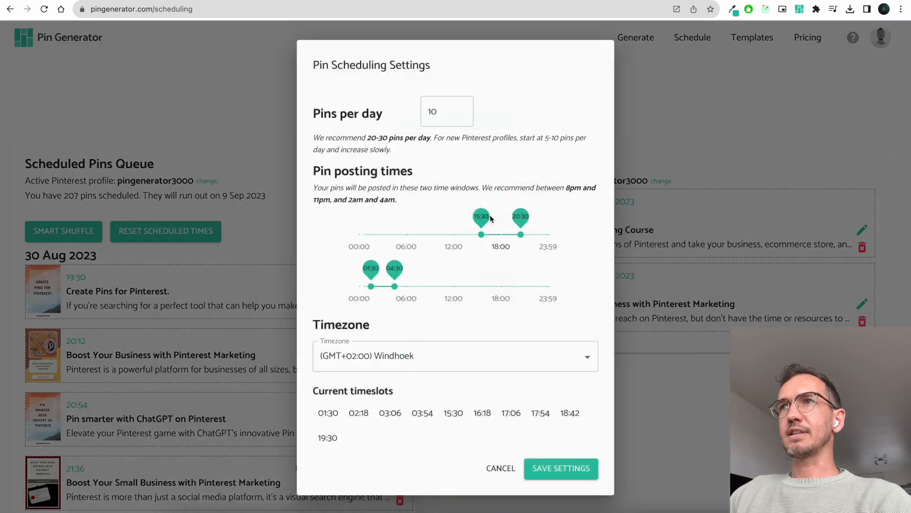
pyautogui.moveTo(339, 435); pyautogui.dragTo(315, 408)
pyautogui.moveTo(352, 436); pyautogui.dragTo(320, 419)
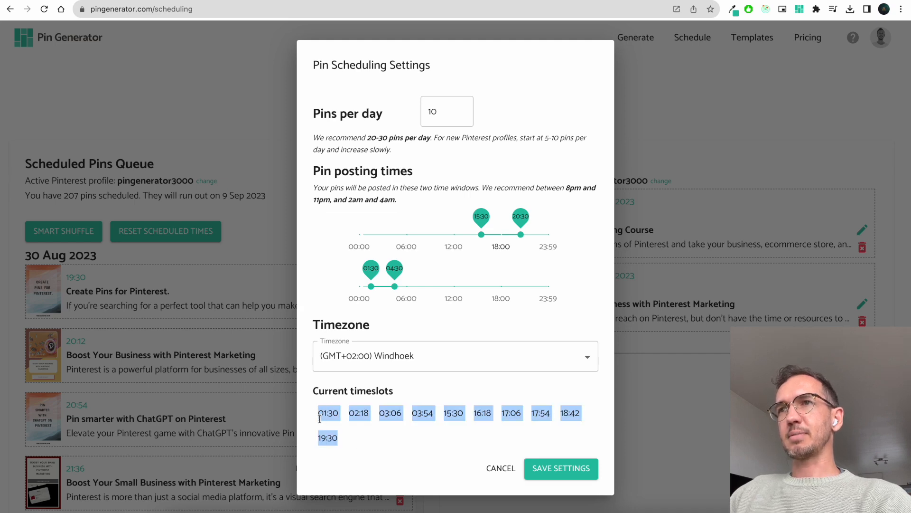
pyautogui.click(321, 415)
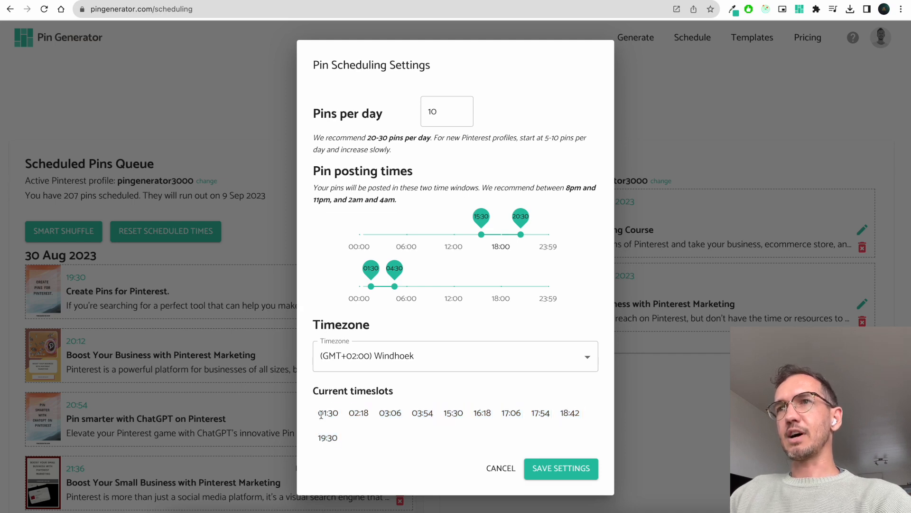
pyautogui.doubleClick(380, 413)
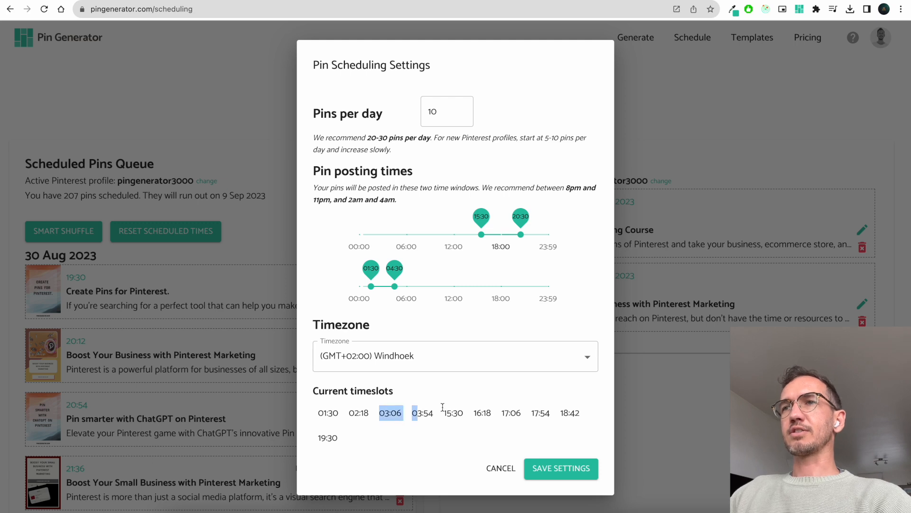
pyautogui.click(437, 438)
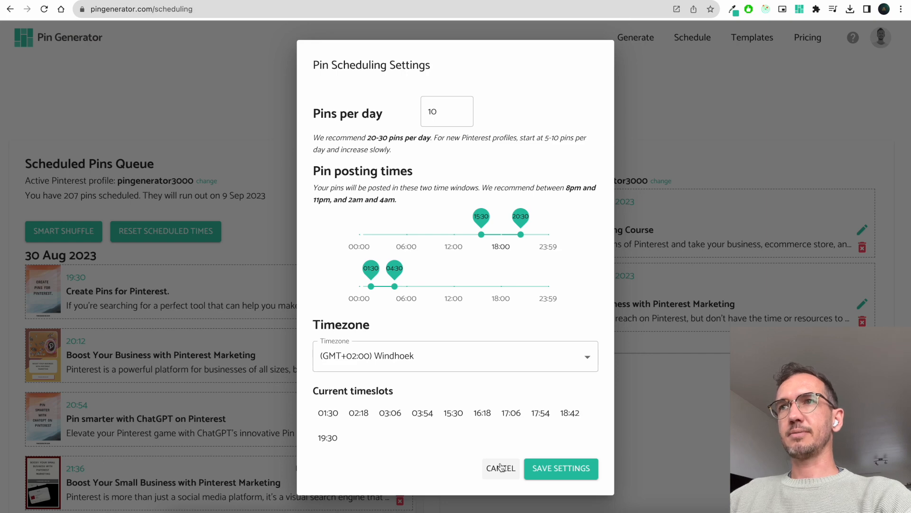
pyautogui.click(501, 467)
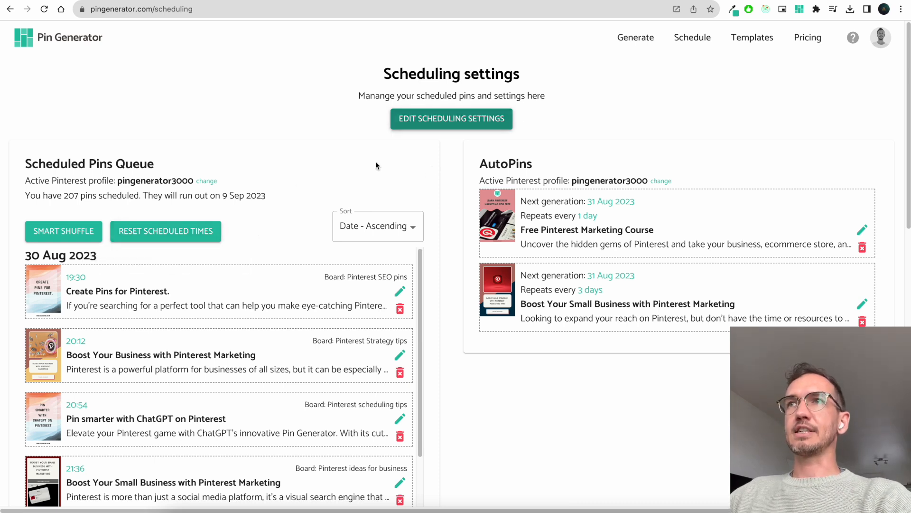
# Reset the scheduled times of the queued pins and look through the rescheduled queue.
pyautogui.click(181, 235)
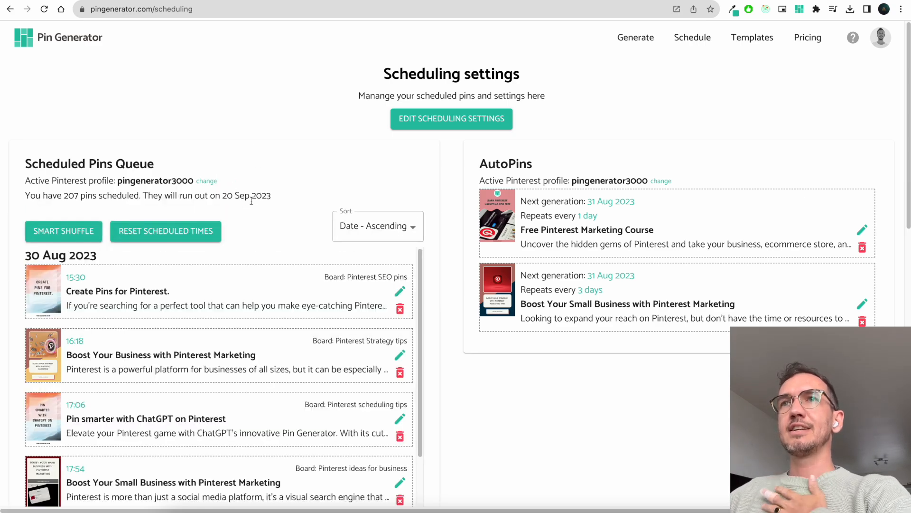
pyautogui.scroll(-4, 251, 199)
pyautogui.scroll(-6, 252, 201)
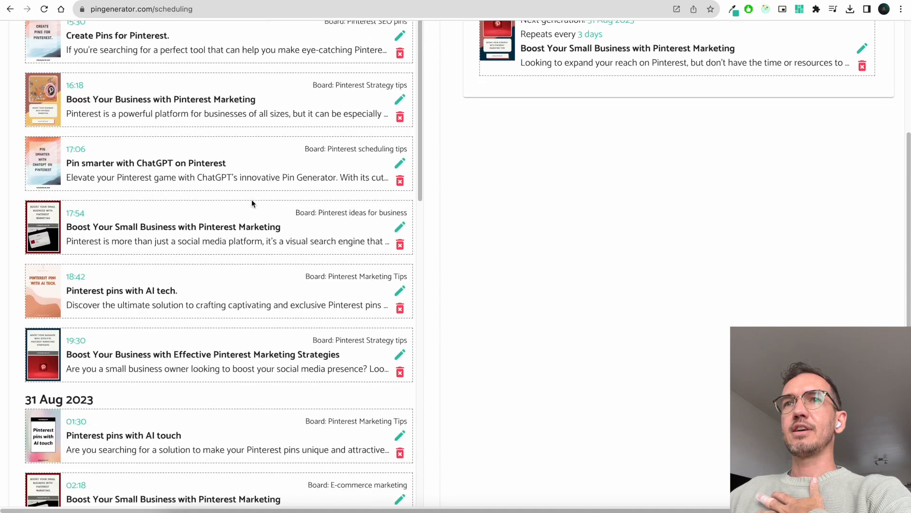
pyautogui.scroll(-7, 252, 202)
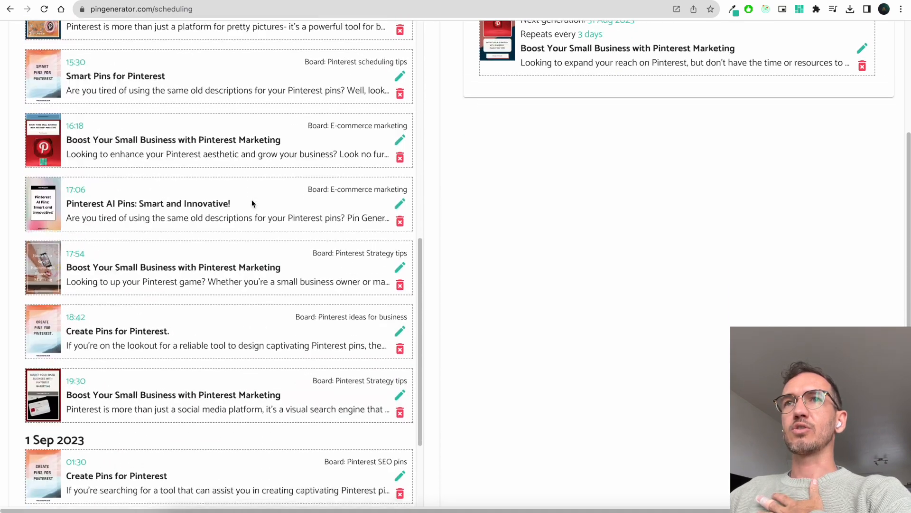
pyautogui.scroll(-9, 251, 200)
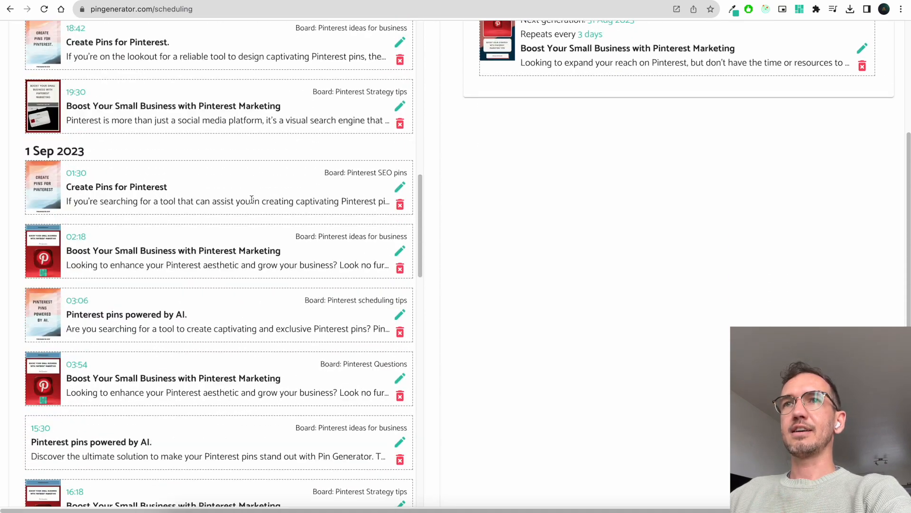
pyautogui.scroll(4, 251, 199)
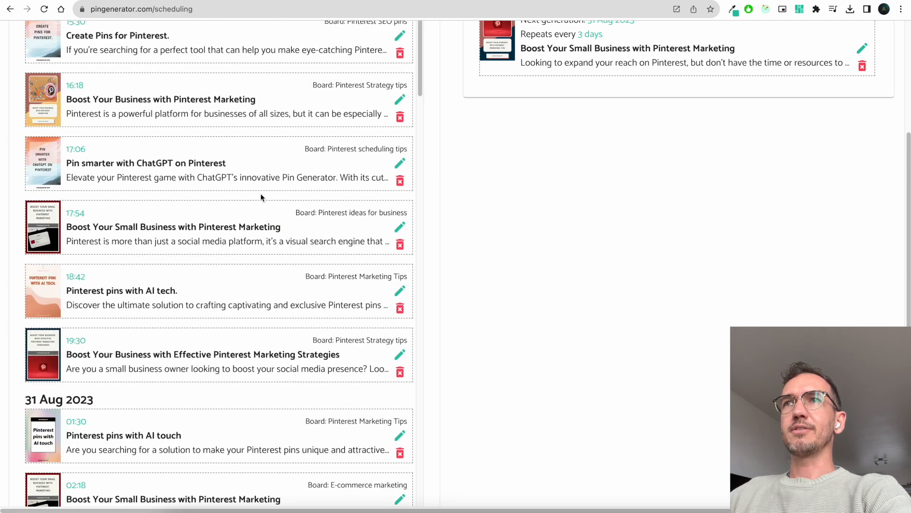
pyautogui.scroll(5, 468, 238)
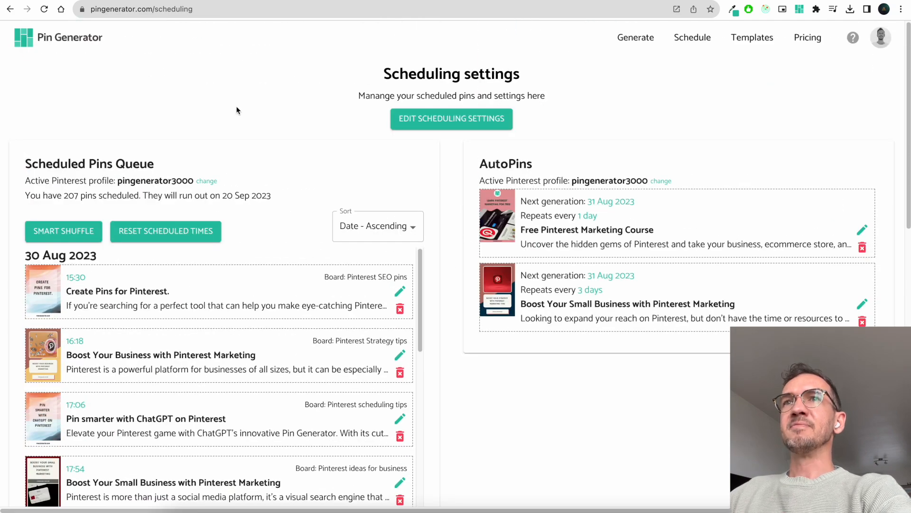
# Smart shuffle the order of the scheduled pins queue and point out the AutoPins section.
pyautogui.click(49, 238)
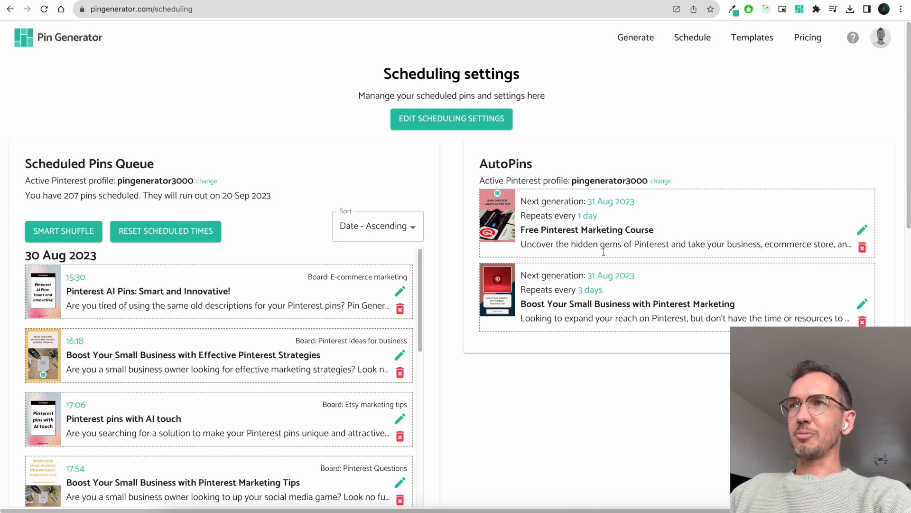
pyautogui.moveTo(483, 165); pyautogui.dragTo(554, 166)
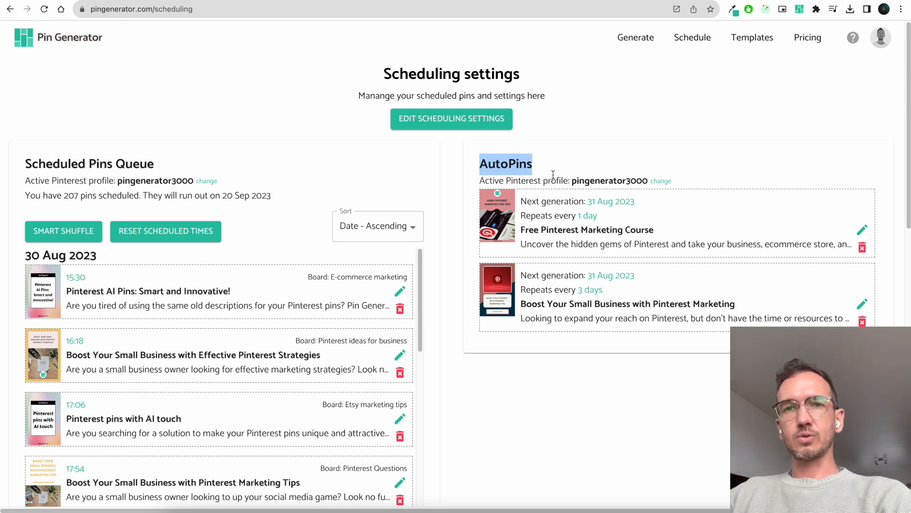
pyautogui.click(614, 99)
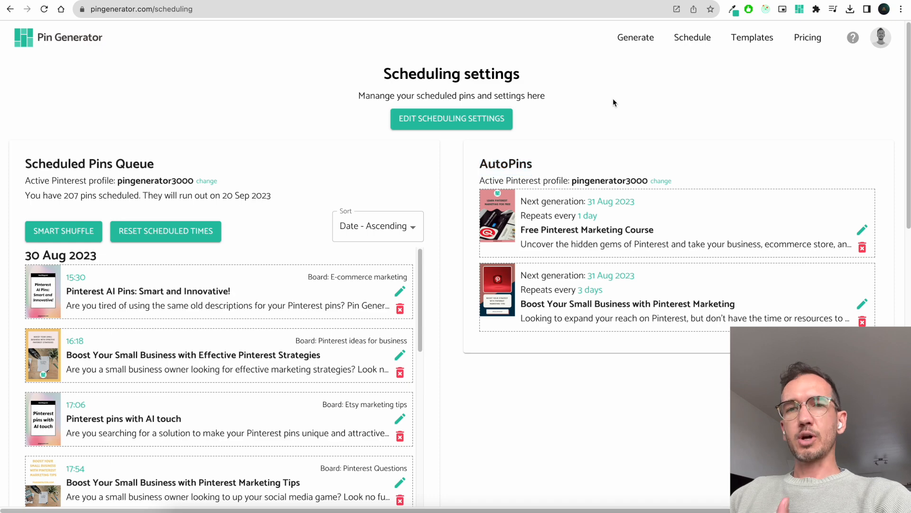
# Return to the pin generation page and shuffle the "Top activities in Rome 2023" pin repeatedly until it has the pastel gradient design.
pyautogui.click(644, 45)
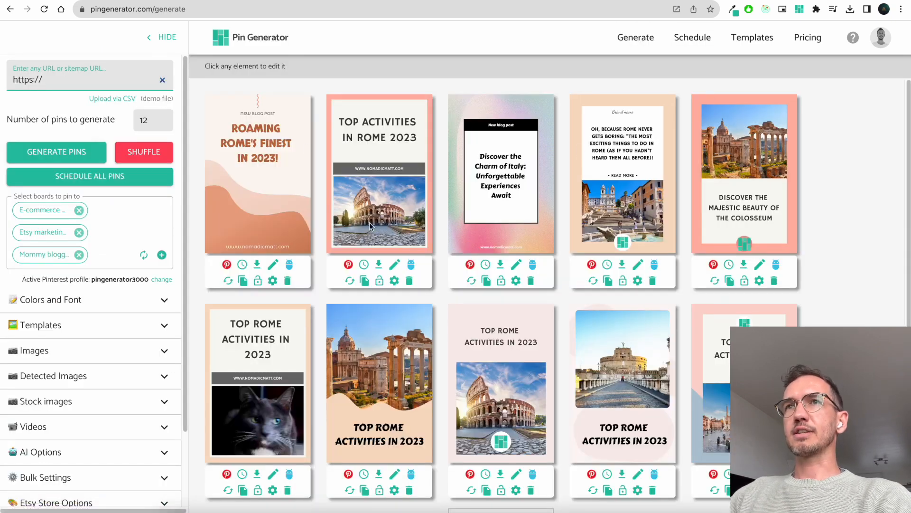
pyautogui.click(442, 180)
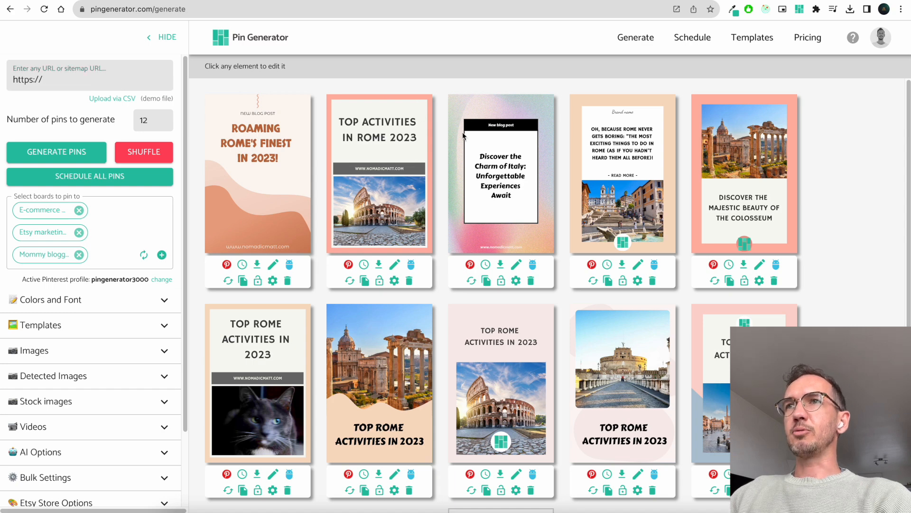
pyautogui.click(350, 281)
pyautogui.click(350, 281)
pyautogui.click(350, 280)
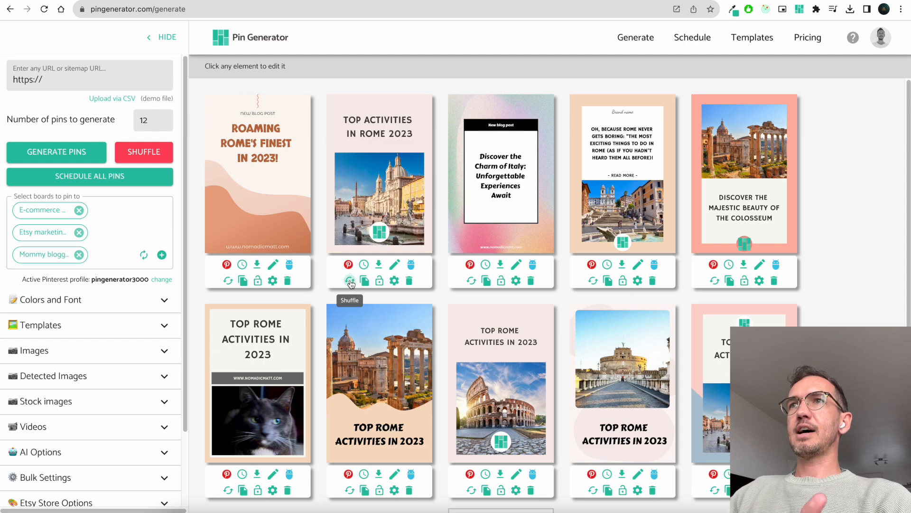
pyautogui.click(349, 281)
pyautogui.click(350, 280)
pyautogui.click(350, 281)
pyautogui.click(350, 281)
pyautogui.click(350, 281)
pyautogui.click(350, 281)
pyautogui.click(350, 281)
pyautogui.click(350, 280)
pyautogui.click(350, 281)
pyautogui.click(350, 280)
pyautogui.click(350, 281)
pyautogui.click(350, 280)
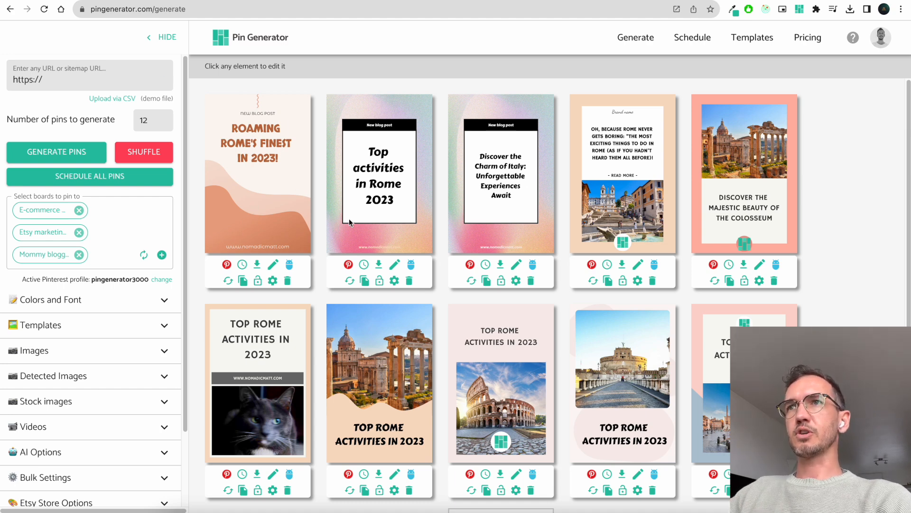
# View the scheduling options for the "Top activities in Rome 2023" pin, including Create AutoPin, and close them without choosing one.
pyautogui.click(365, 264)
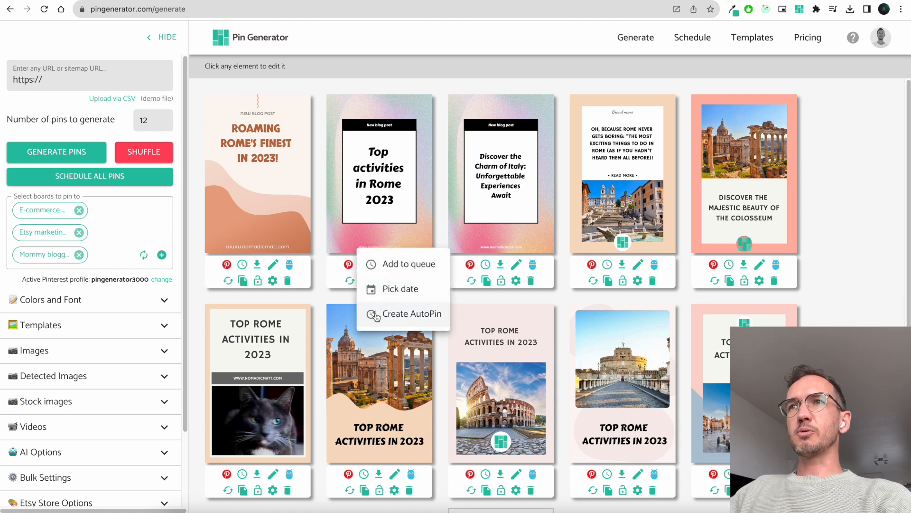
pyautogui.click(332, 244)
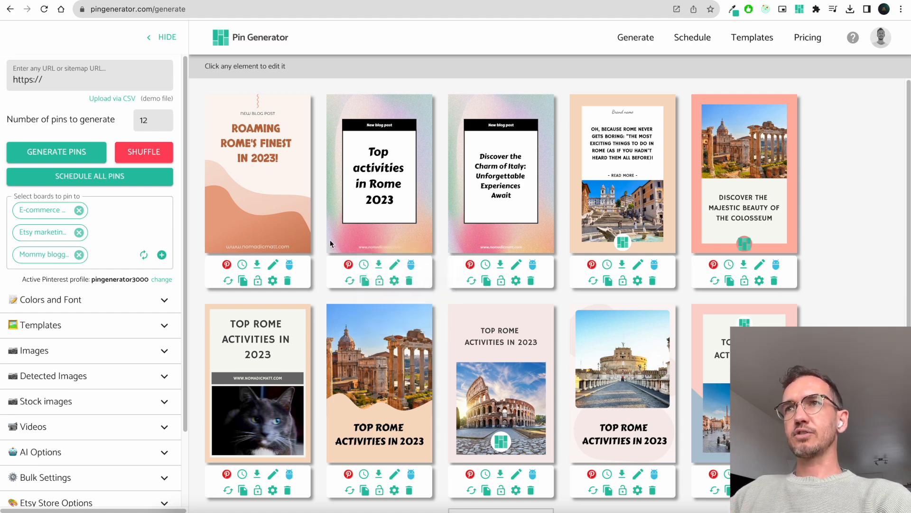
# Start a new AutoPin for the "Top activities in Rome 2023" pin and set it to create a pin every 1 day.
pyautogui.moveTo(365, 269)
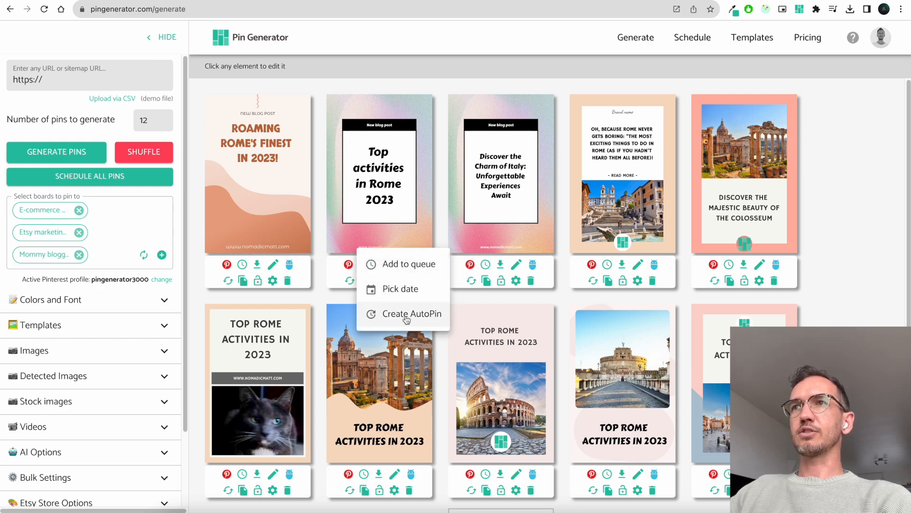
pyautogui.click(373, 319)
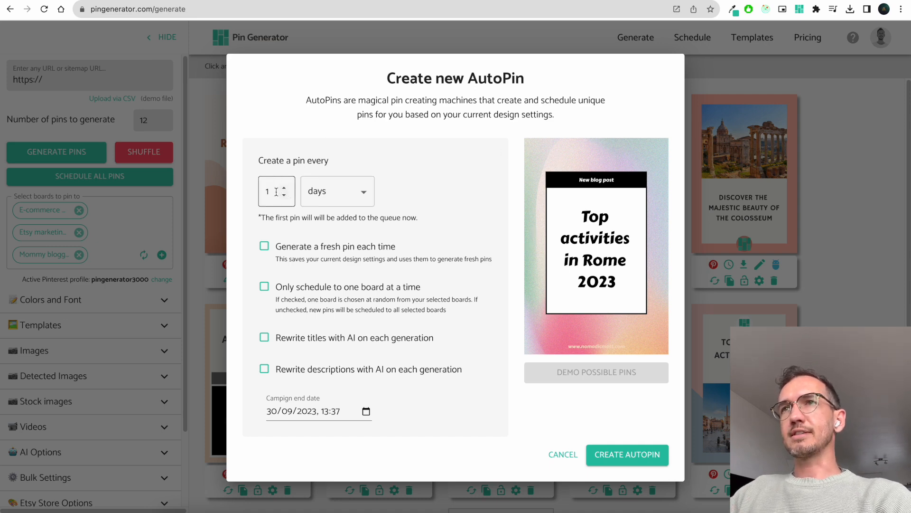
pyautogui.moveTo(276, 192); pyautogui.dragTo(255, 194)
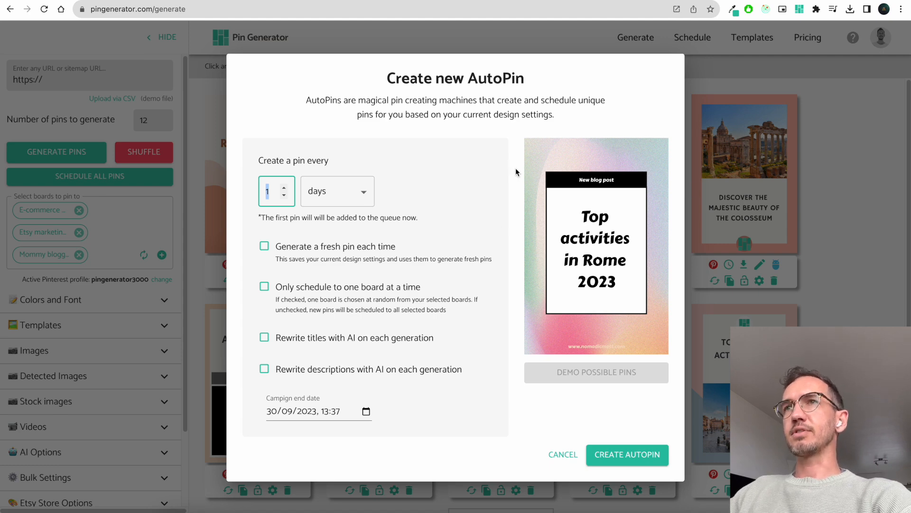
pyautogui.write('3')
pyautogui.click(363, 195)
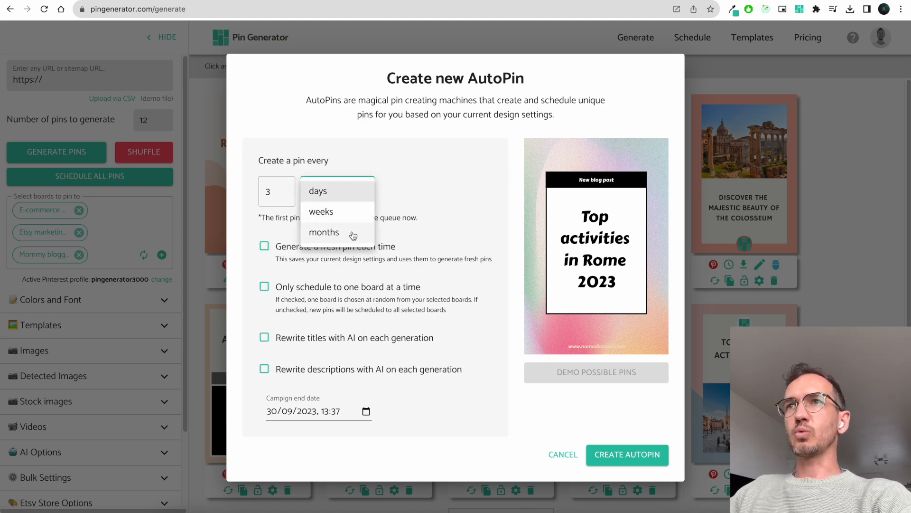
pyautogui.click(420, 175)
pyautogui.moveTo(271, 194); pyautogui.dragTo(265, 193)
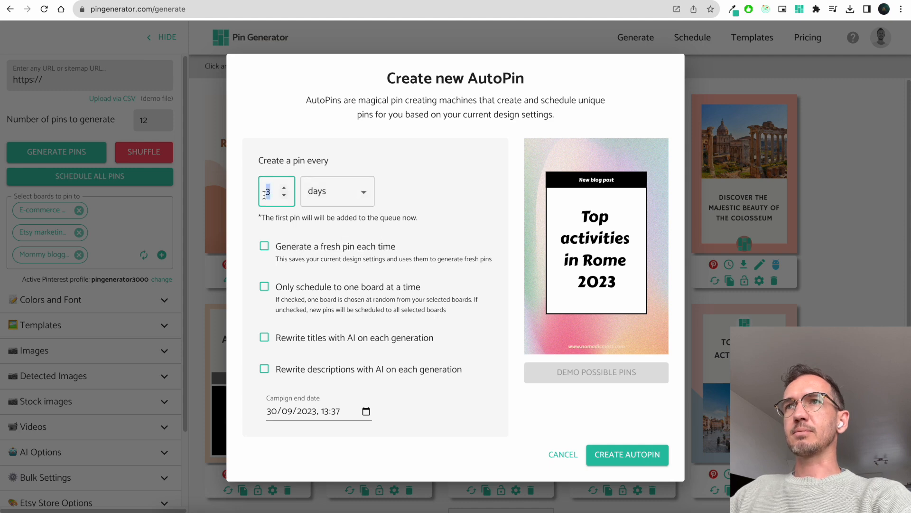
pyautogui.write('1')
pyautogui.click(428, 166)
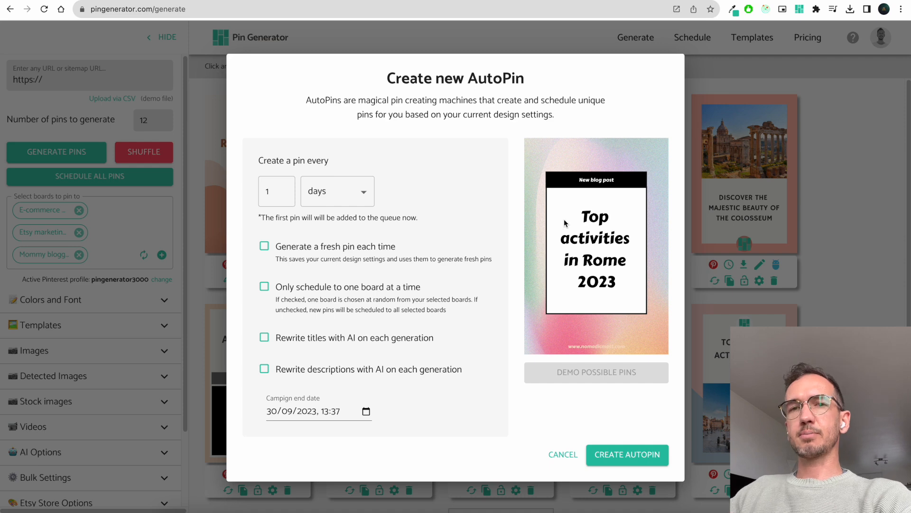
# Enable generating a fresh pin each time and demo several possible pin designs for the AutoPin.
pyautogui.click(264, 246)
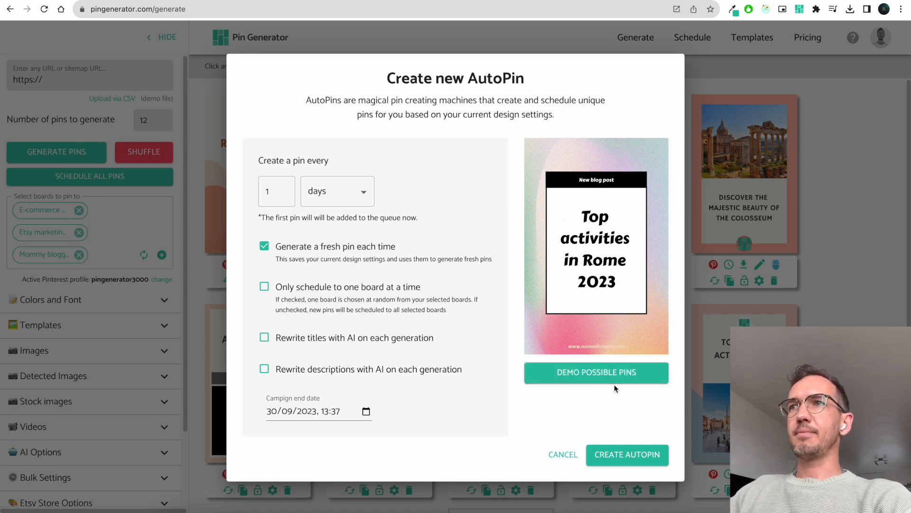
pyautogui.click(626, 379)
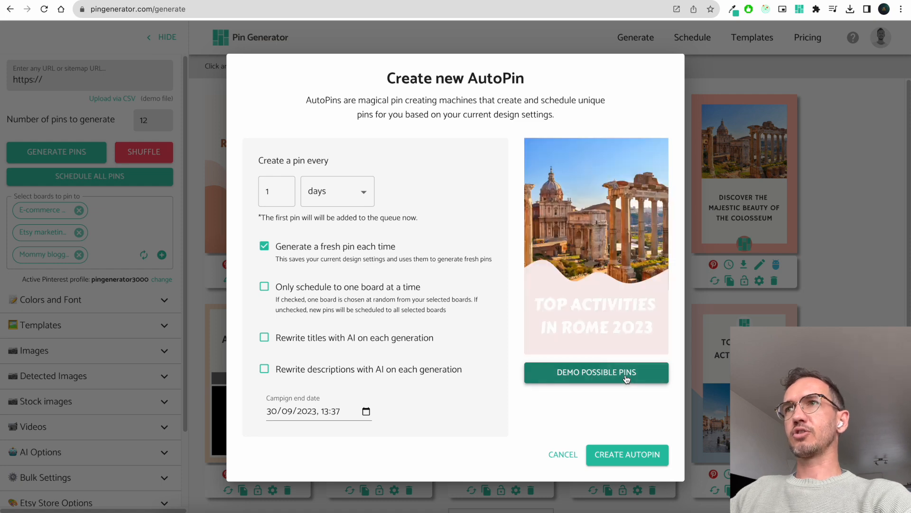
pyautogui.click(627, 378)
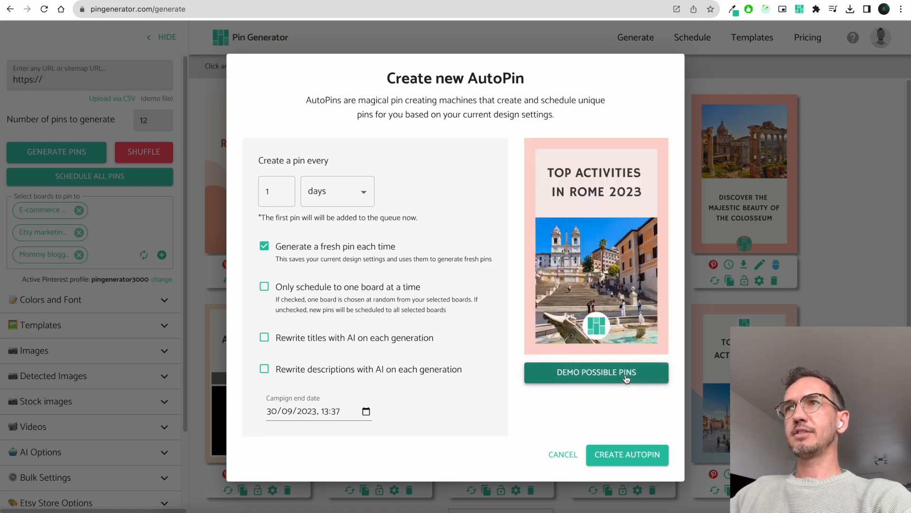
pyautogui.click(627, 378)
pyautogui.click(627, 379)
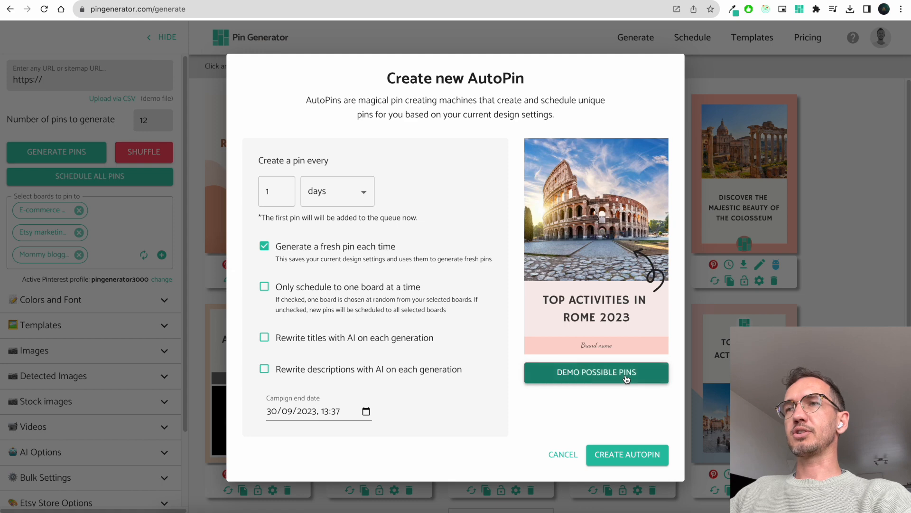
pyautogui.click(627, 379)
pyautogui.click(627, 378)
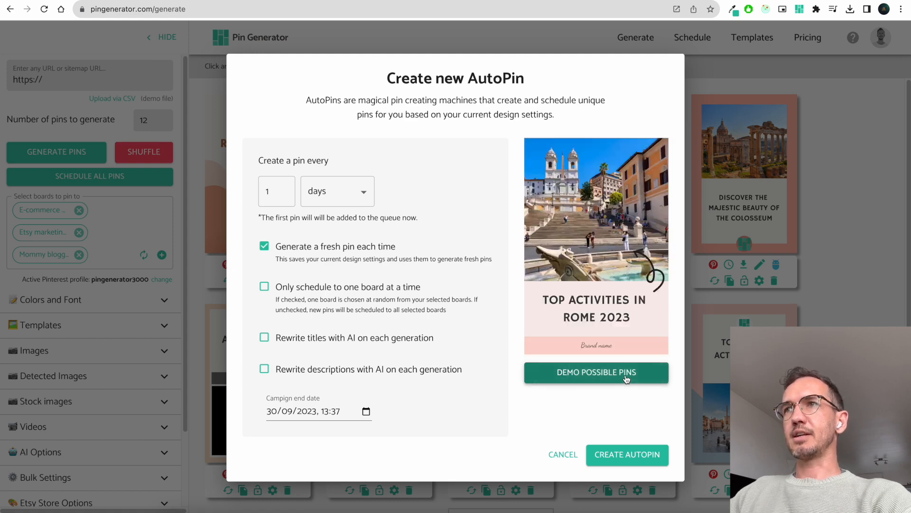
pyautogui.click(626, 379)
pyautogui.click(627, 379)
pyautogui.click(627, 378)
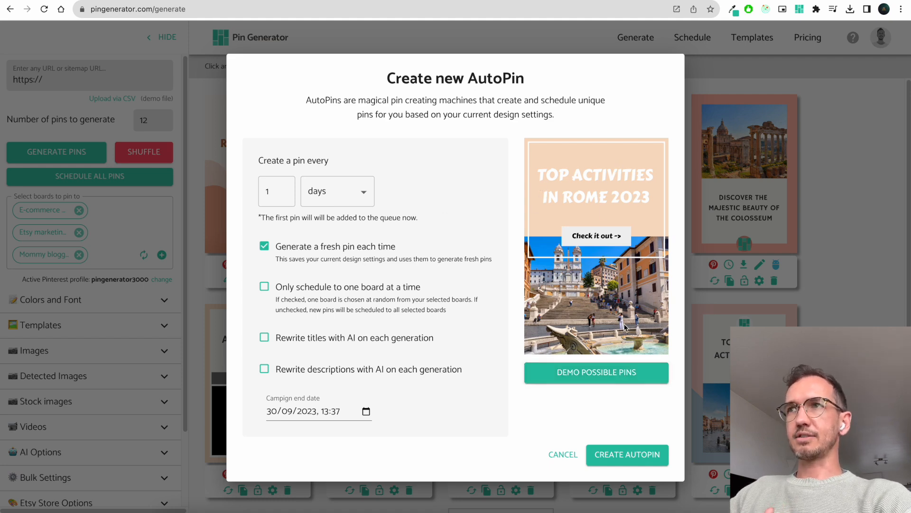
# Enable AI rewriting of titles and descriptions on each generation and demo possible pins with the rewritten text.
pyautogui.click(265, 338)
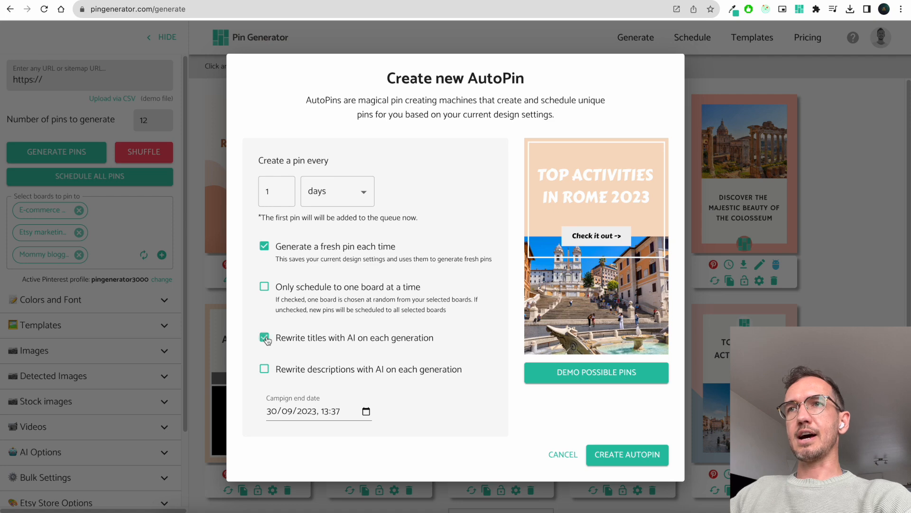
pyautogui.click(265, 369)
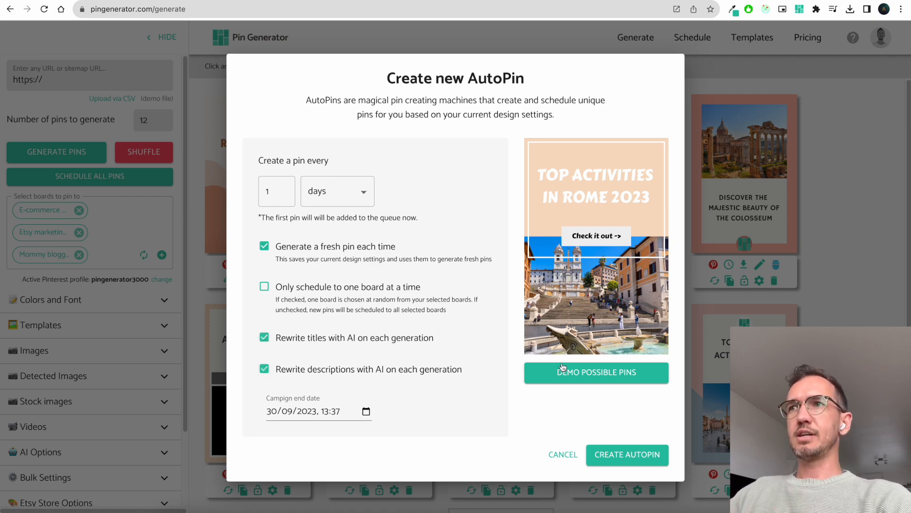
pyautogui.click(577, 374)
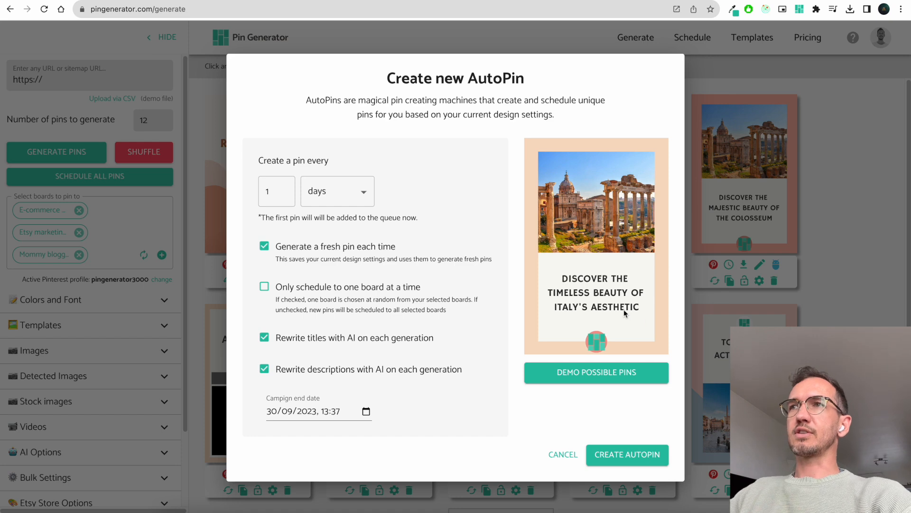
pyautogui.click(601, 371)
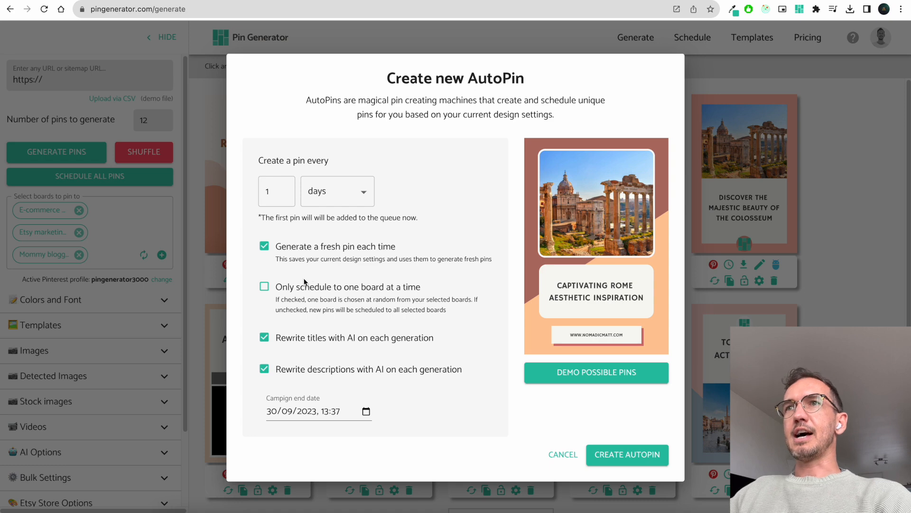
# Set the AutoPin's campaign end date to 30/11/2023, 13:37.
pyautogui.click(359, 413)
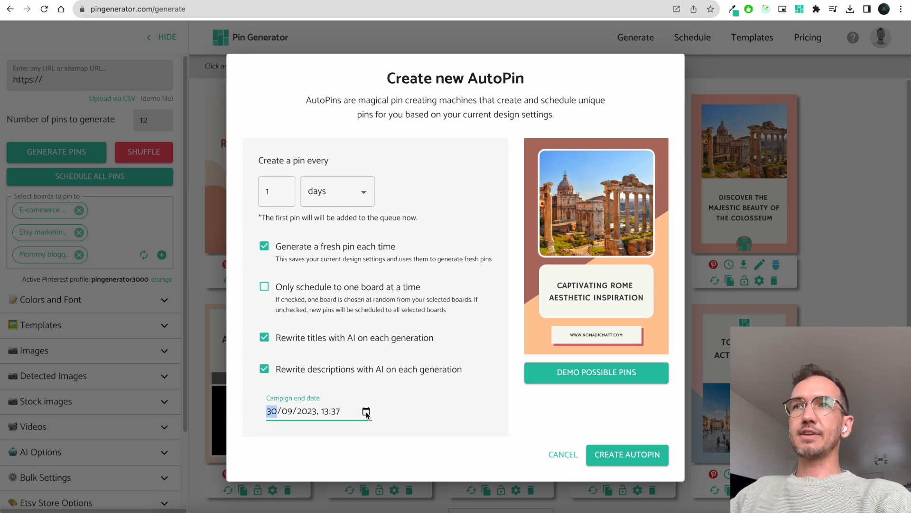
pyautogui.click(366, 413)
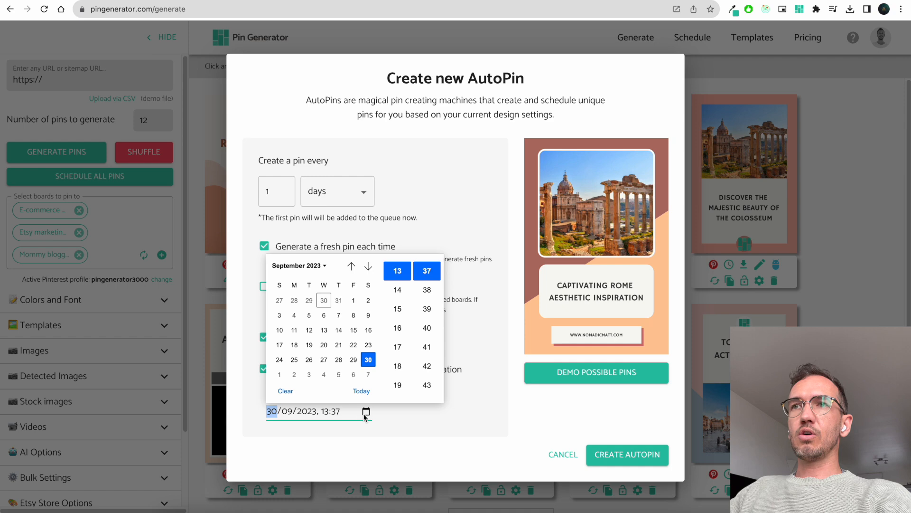
pyautogui.click(368, 266)
pyautogui.click(368, 267)
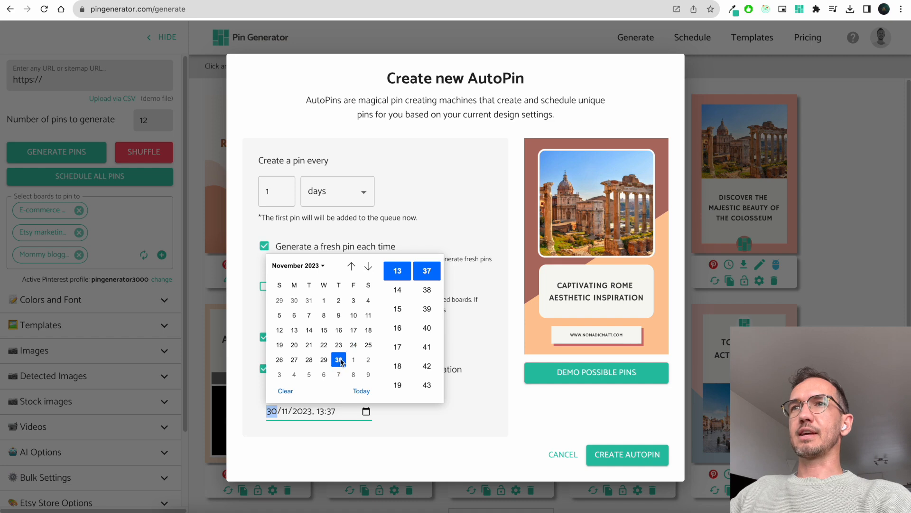
pyautogui.click(465, 319)
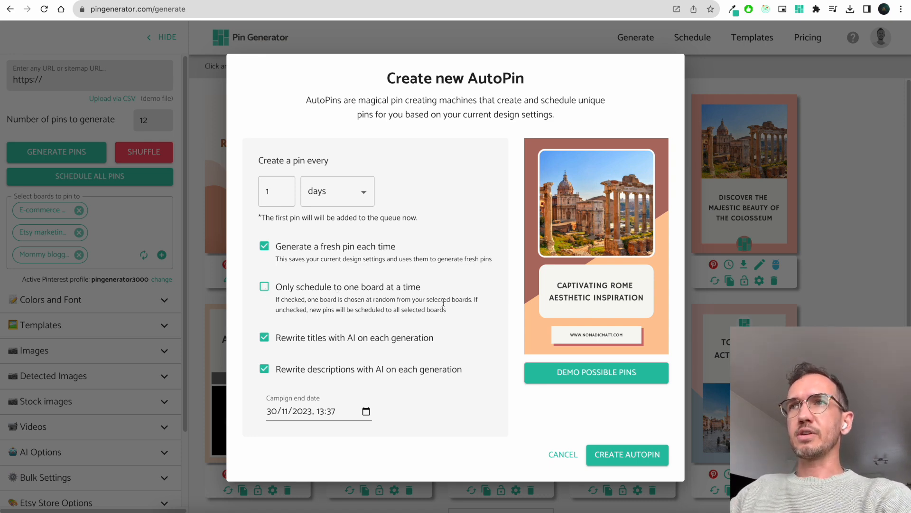
# Restrict the AutoPin to scheduling to one board at a time, demo another possible pin and create the AutoPin.
pyautogui.moveTo(439, 293); pyautogui.dragTo(277, 288)
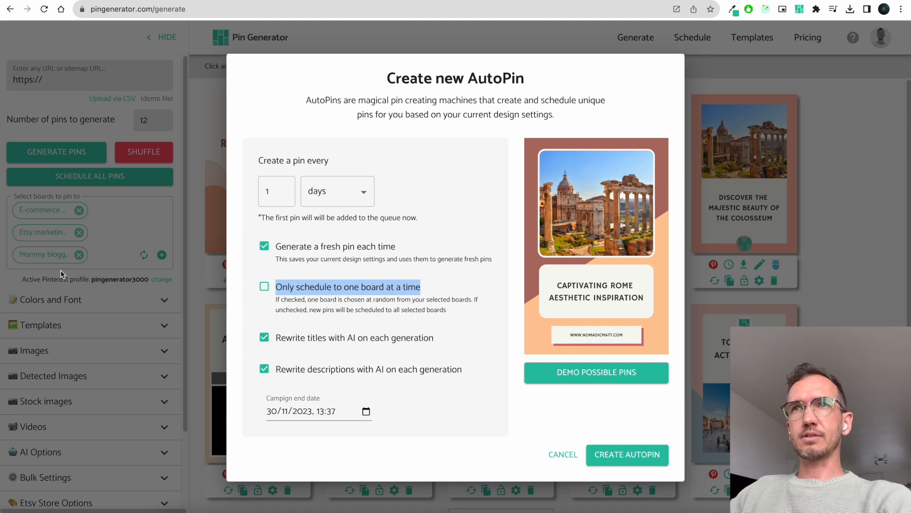
pyautogui.click(399, 289)
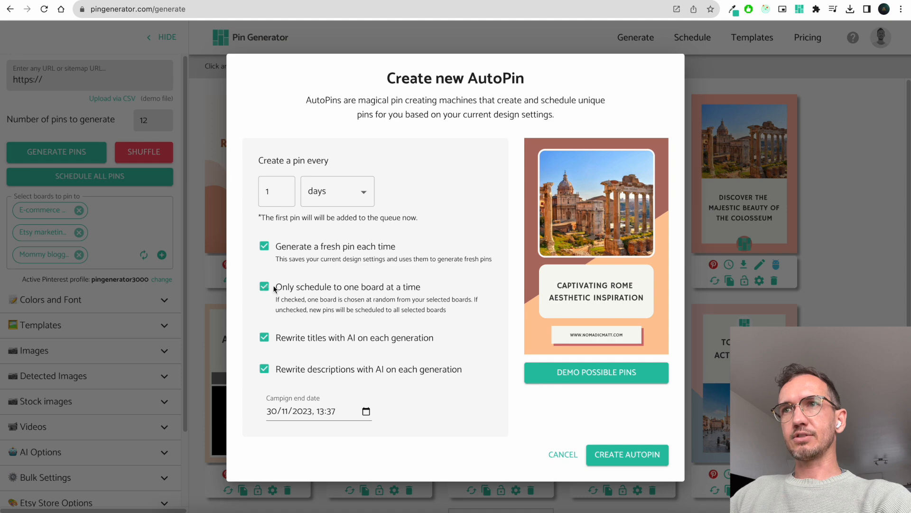
pyautogui.click(619, 372)
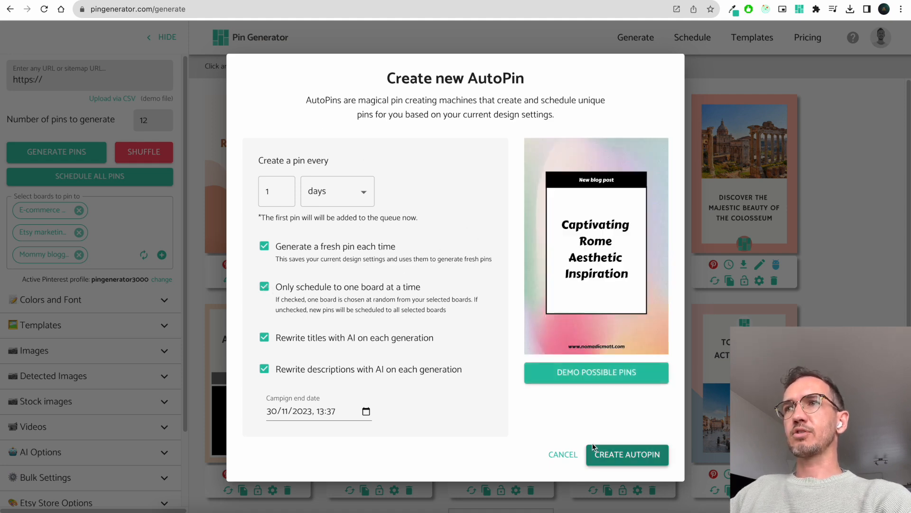
pyautogui.click(618, 457)
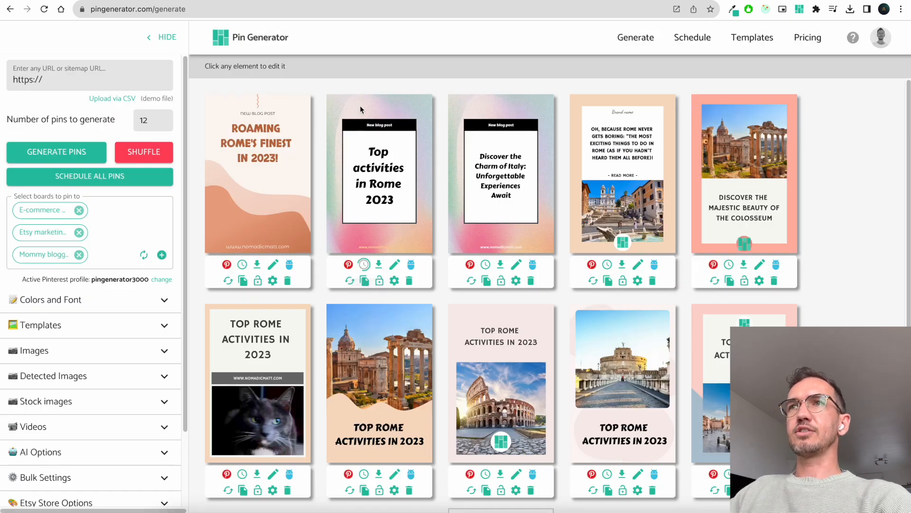
pyautogui.click(363, 265)
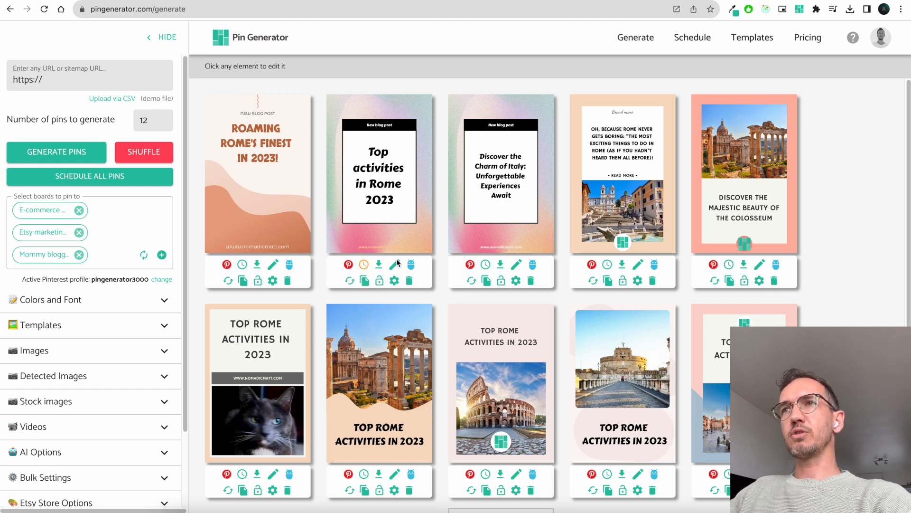
pyautogui.click(364, 265)
pyautogui.click(447, 202)
pyautogui.click(363, 267)
pyautogui.click(366, 264)
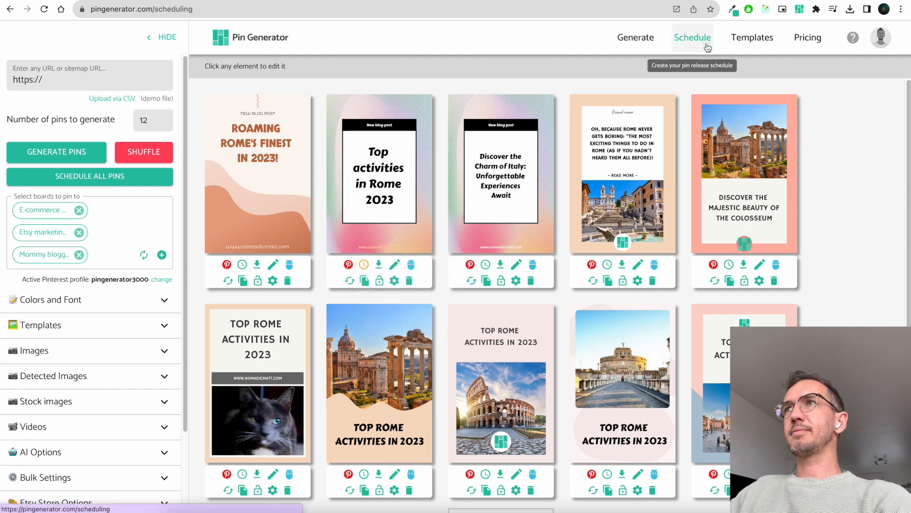
# Open the scheduling page and sort the scheduled pins queue by Date - Descending.
pyautogui.click(694, 39)
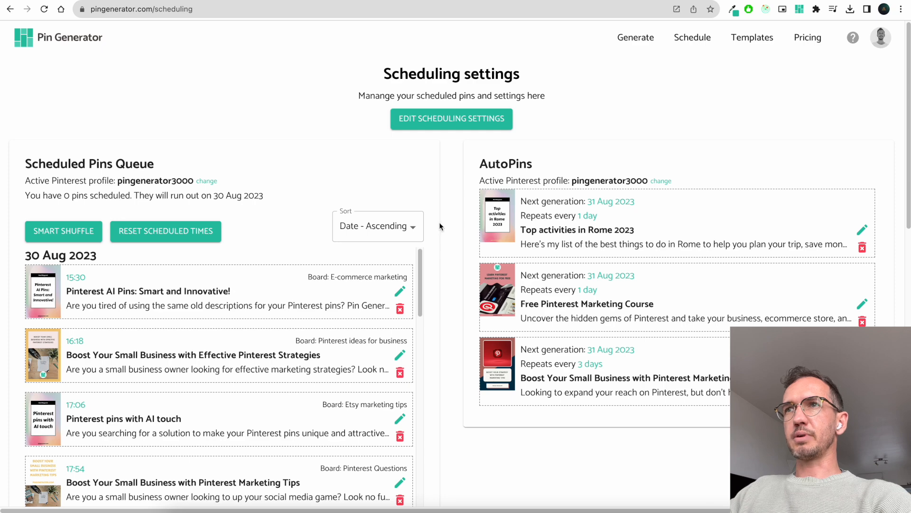
pyautogui.scroll(-1, 443, 218)
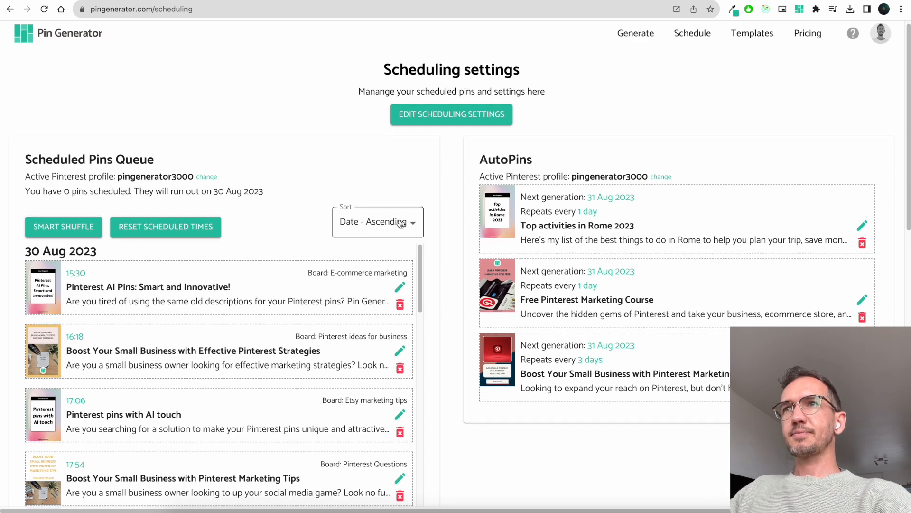
pyautogui.click(401, 223)
pyautogui.click(384, 242)
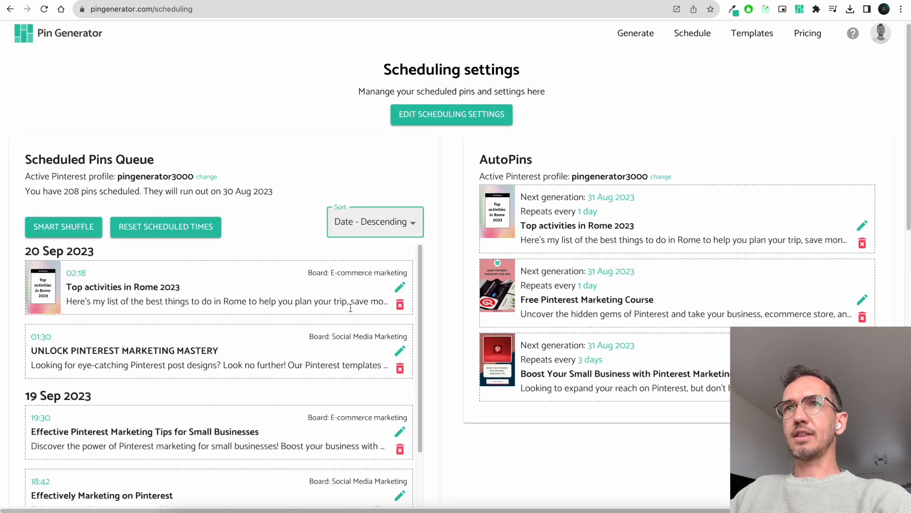
# Examine the queued "Top activities in Rome 2023" pin's title and board, and its AutoPin's next generation date and repeat interval.
pyautogui.moveTo(212, 288); pyautogui.dragTo(79, 288)
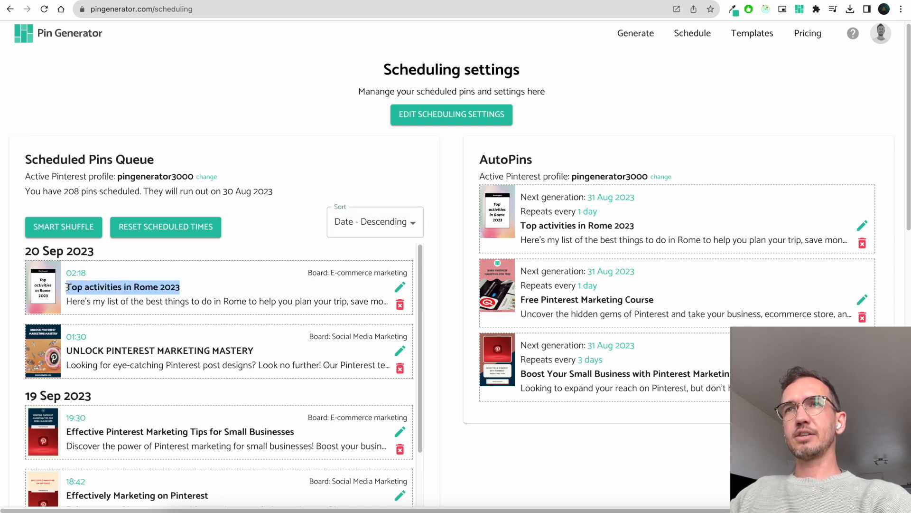
pyautogui.moveTo(303, 273); pyautogui.dragTo(404, 271)
pyautogui.click(404, 271)
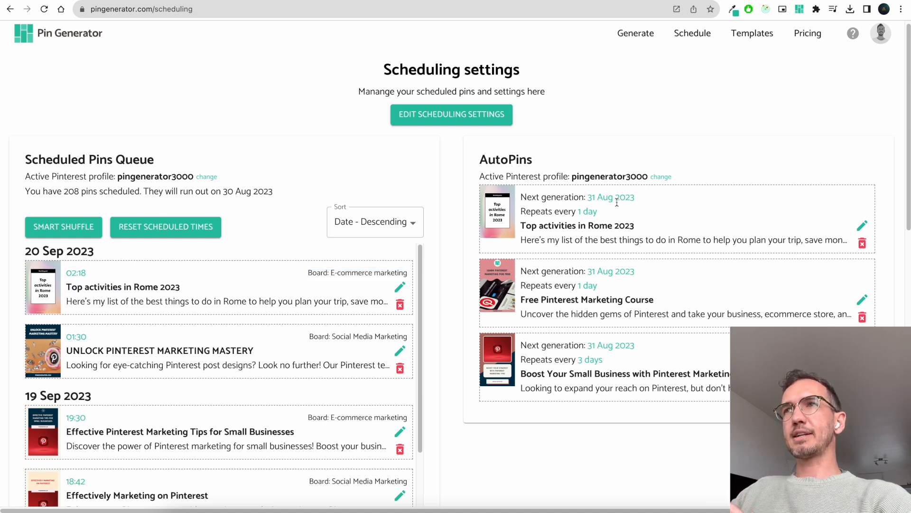
pyautogui.moveTo(597, 212); pyautogui.dragTo(522, 195)
pyautogui.click(612, 217)
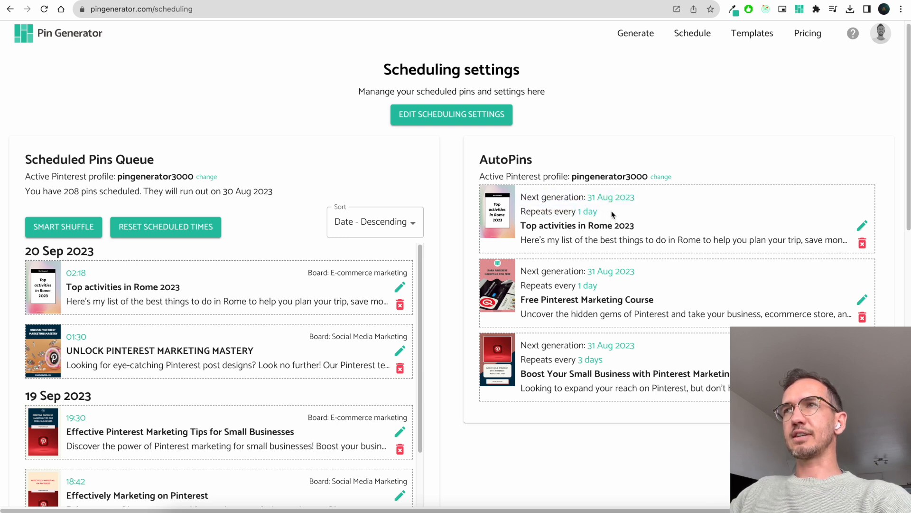
# Delete the "Top activities in Rome 2023" pin from the scheduled pins queue.
pyautogui.click(400, 306)
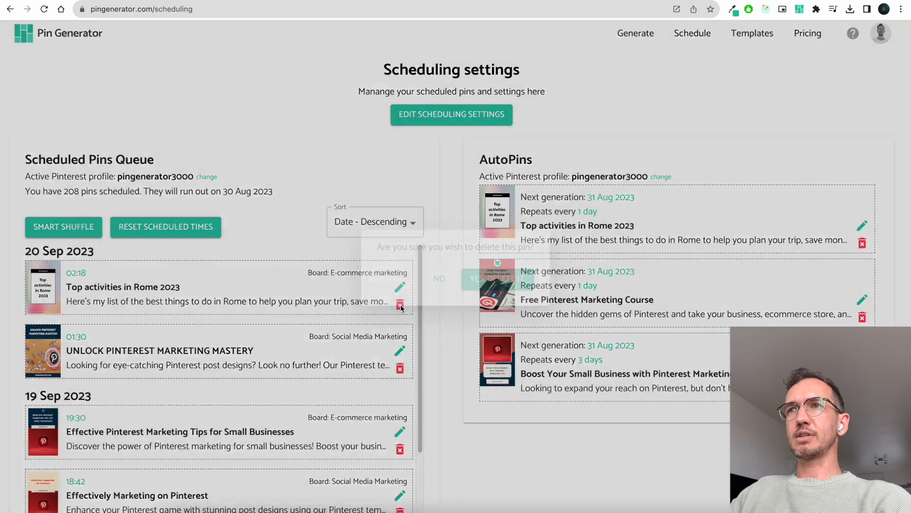
pyautogui.click(498, 279)
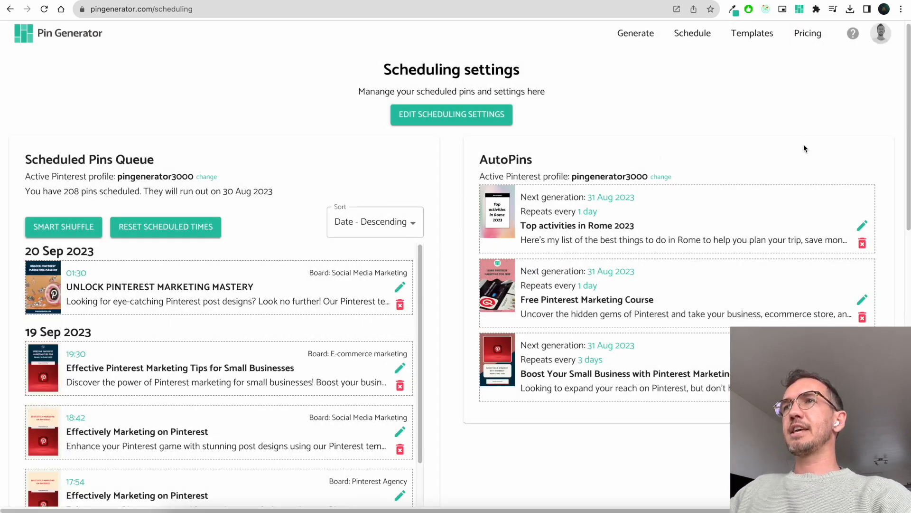
# Open the "Top activities in Rome 2023" AutoPin for editing and examine its title, description, outbound link, boards and scheduling settings.
pyautogui.click(863, 226)
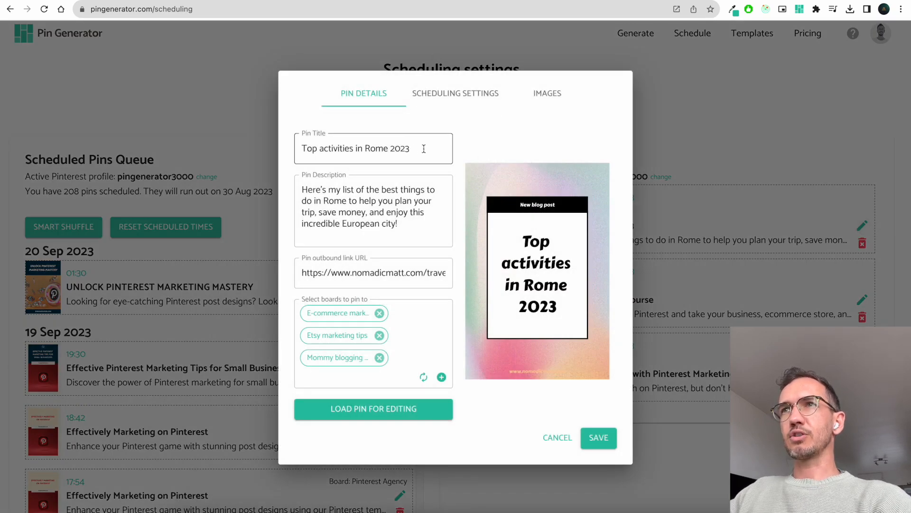
pyautogui.moveTo(424, 149); pyautogui.dragTo(277, 141)
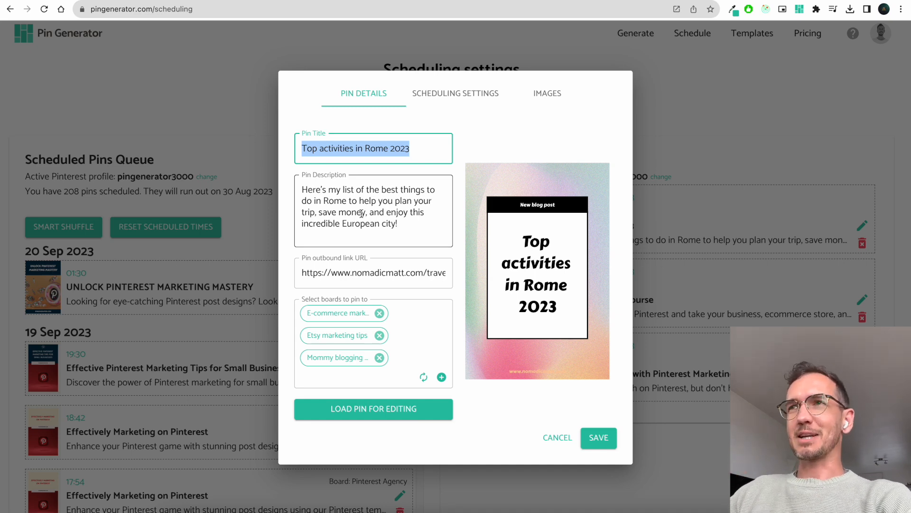
pyautogui.click(411, 191)
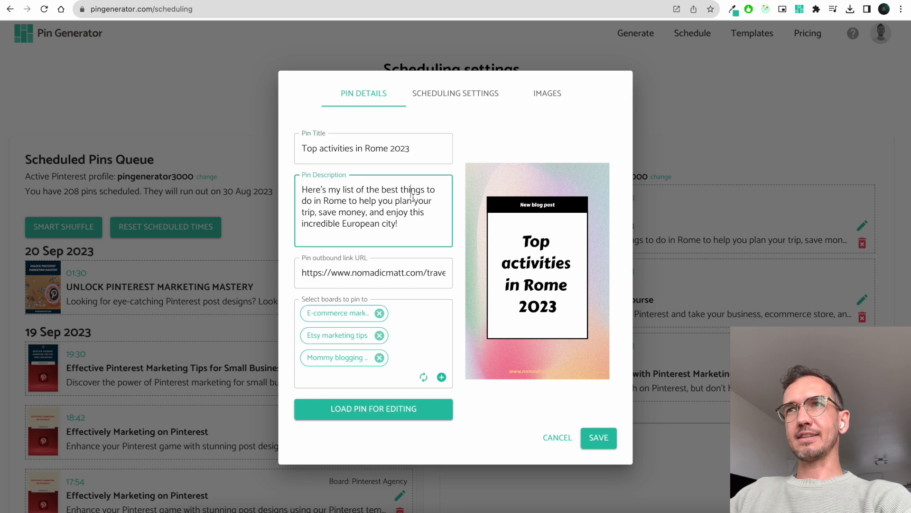
pyautogui.click(374, 279)
pyautogui.moveTo(336, 273); pyautogui.dragTo(472, 277)
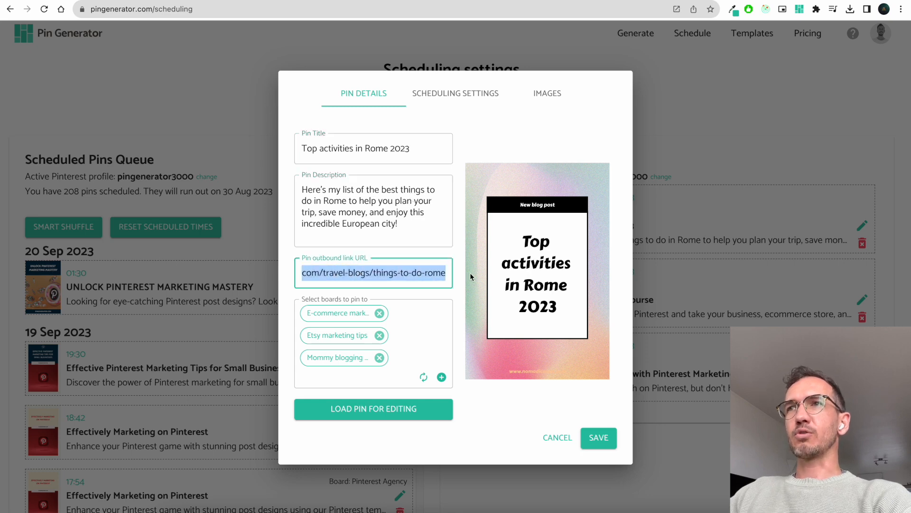
pyautogui.click(464, 311)
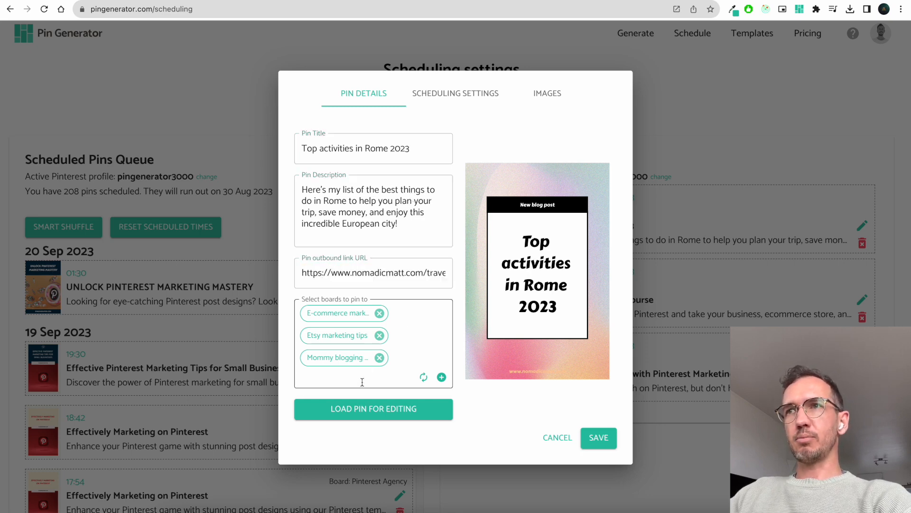
pyautogui.click(450, 93)
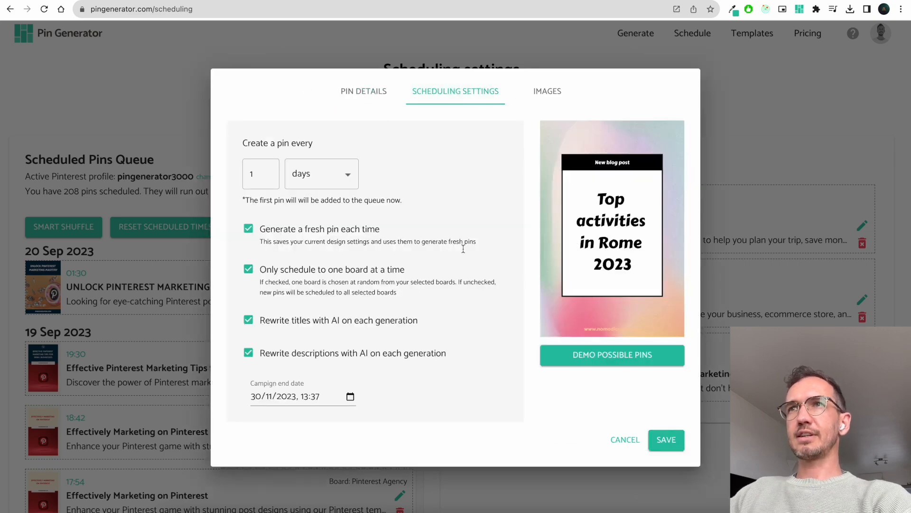
# In the AutoPin's images, select the Pantheon photo, deselect the Spanish Steps and first Colosseum photos, and save.
pyautogui.click(550, 94)
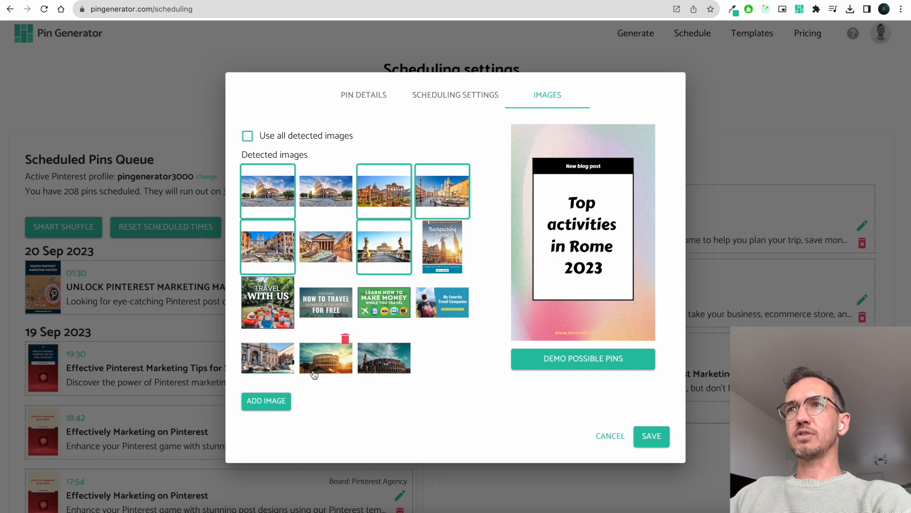
pyautogui.click(319, 255)
pyautogui.click(281, 256)
pyautogui.click(275, 190)
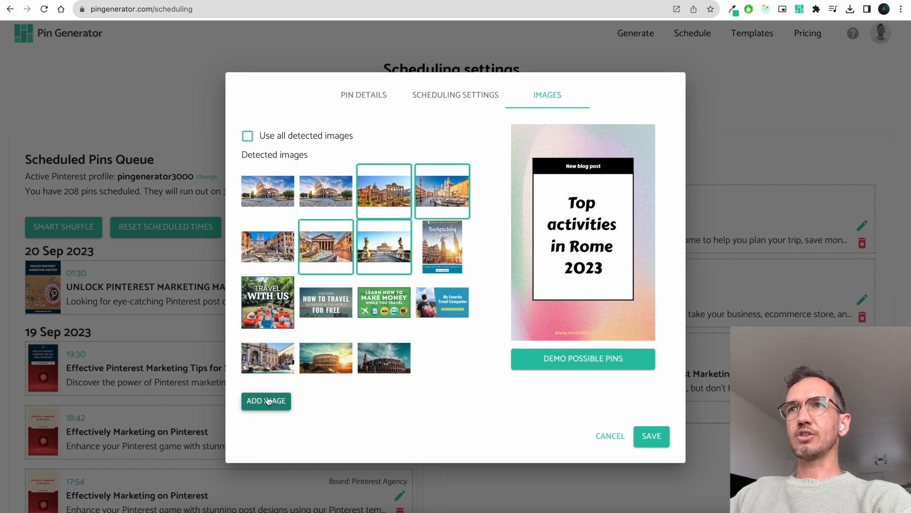
pyautogui.click(639, 436)
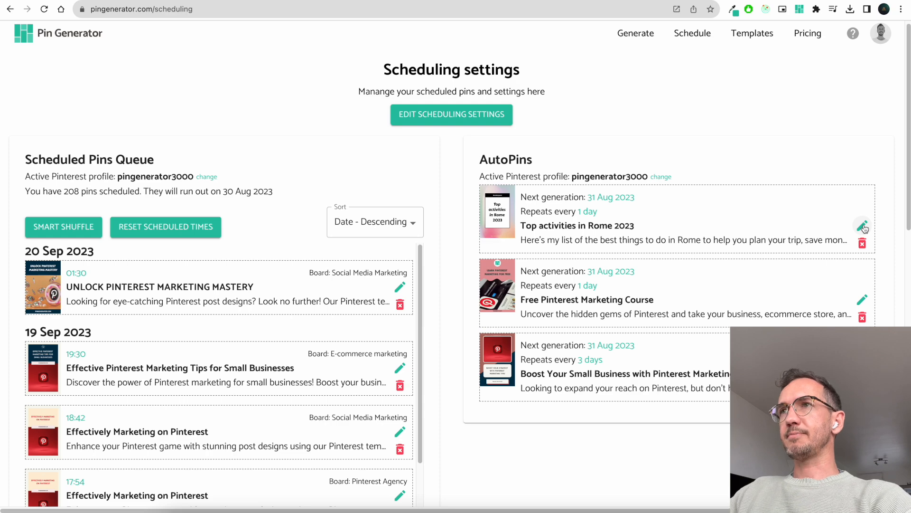
# Reopen the Rome AutoPin, review its pin details and scheduling settings, and load its pin into the generator for editing.
pyautogui.click(862, 227)
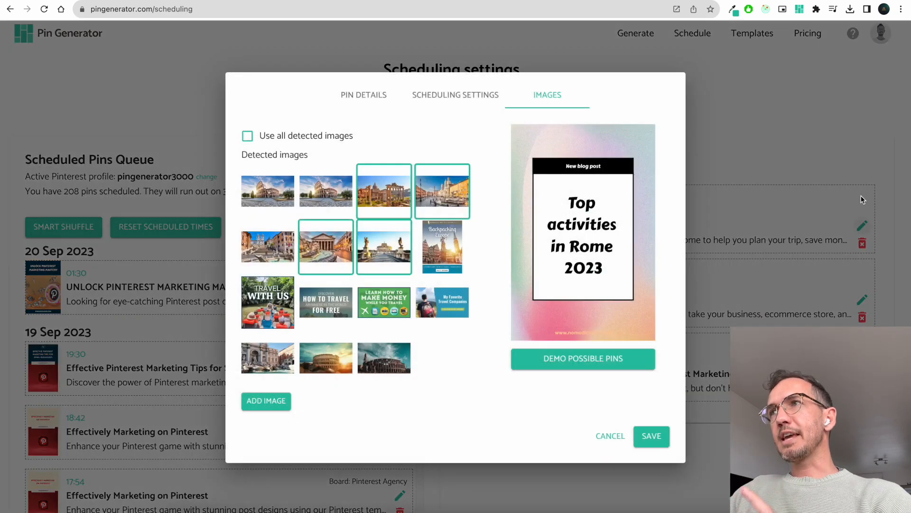
pyautogui.click(375, 98)
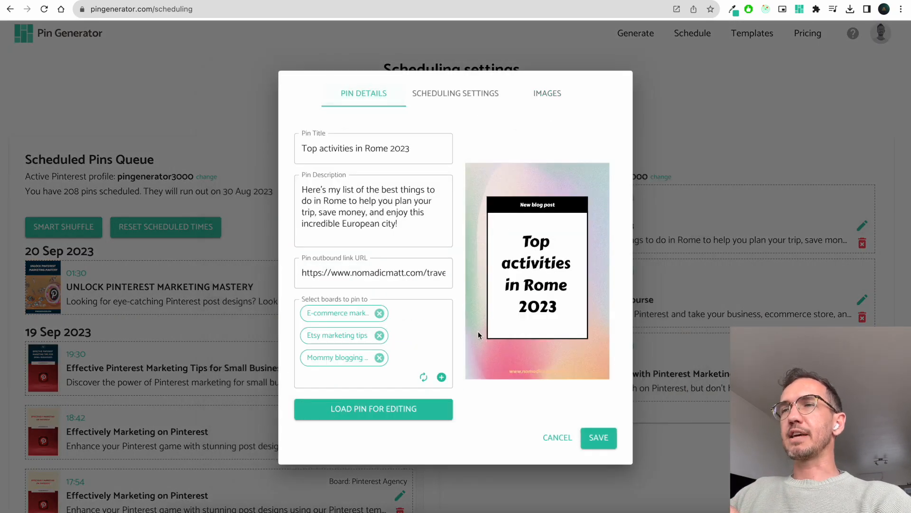
pyautogui.click(437, 93)
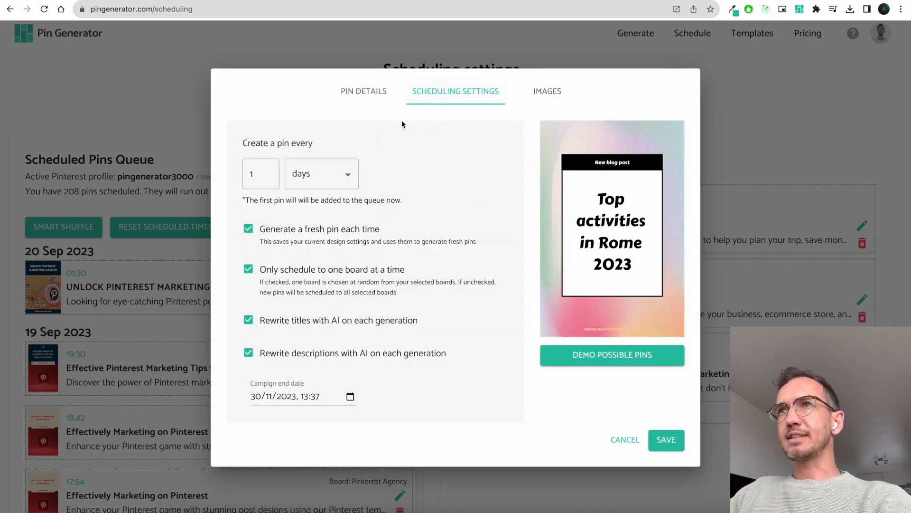
pyautogui.click(378, 93)
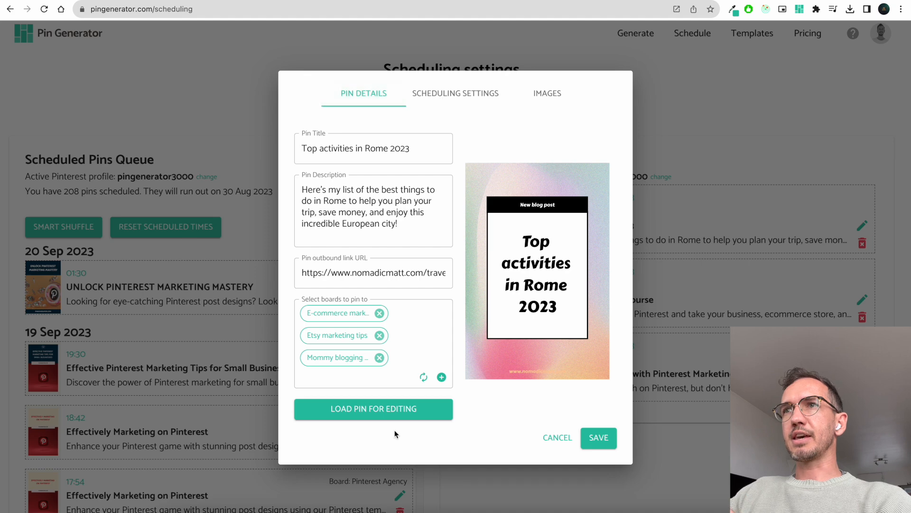
pyautogui.click(381, 410)
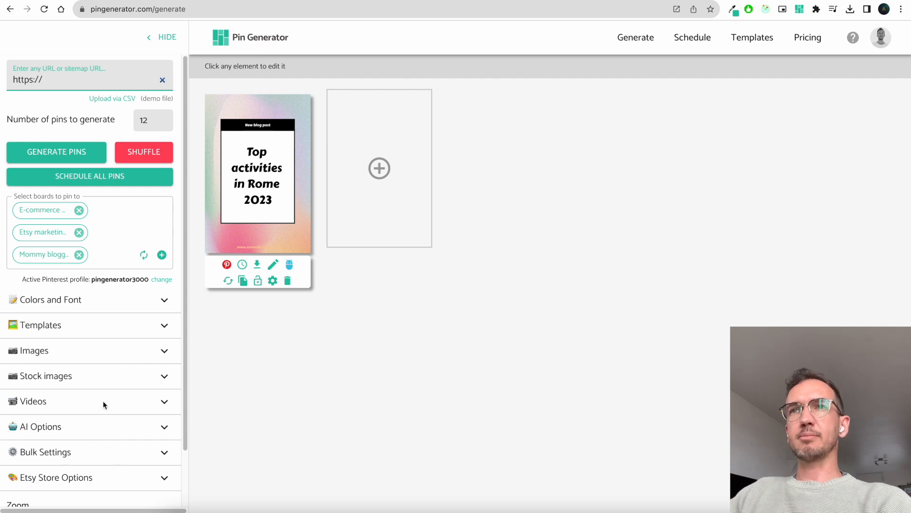
pyautogui.click(242, 264)
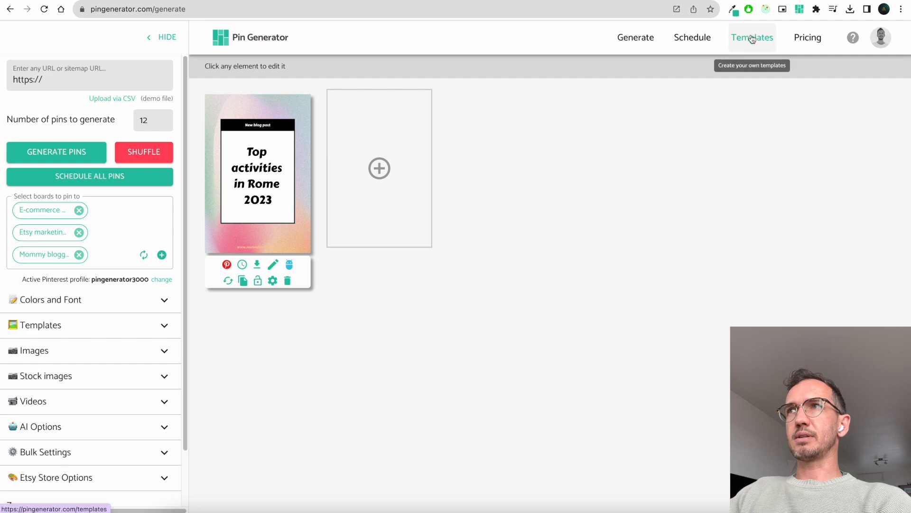
# Return to the scheduling page and delete the "Top activities in Rome 2023" AutoPin.
pyautogui.click(702, 48)
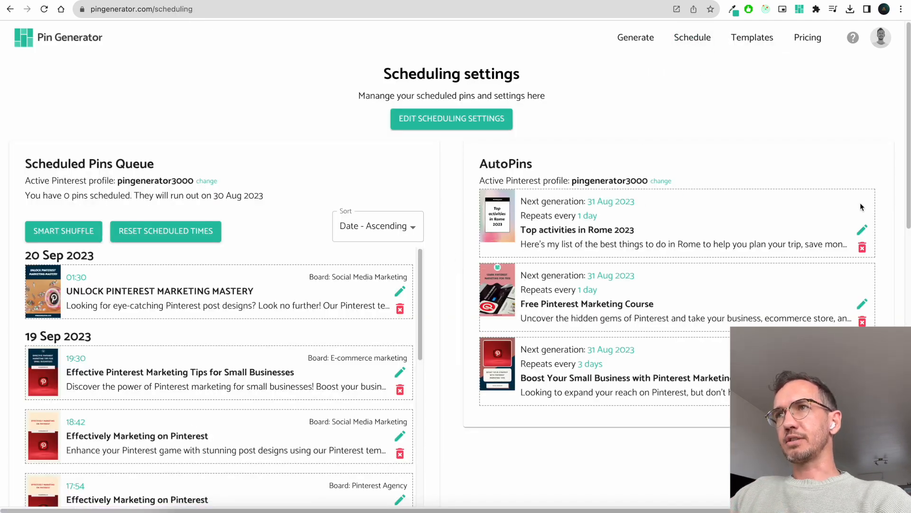
pyautogui.click(862, 247)
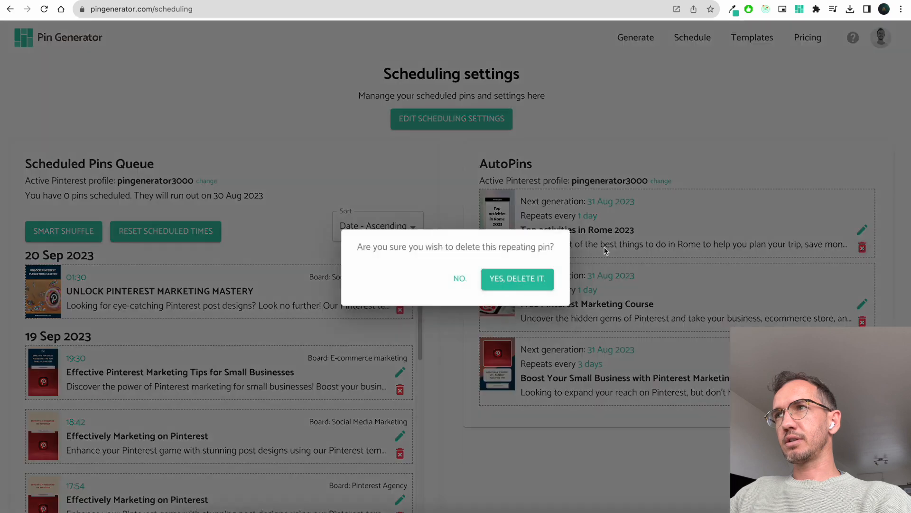
pyautogui.click(533, 277)
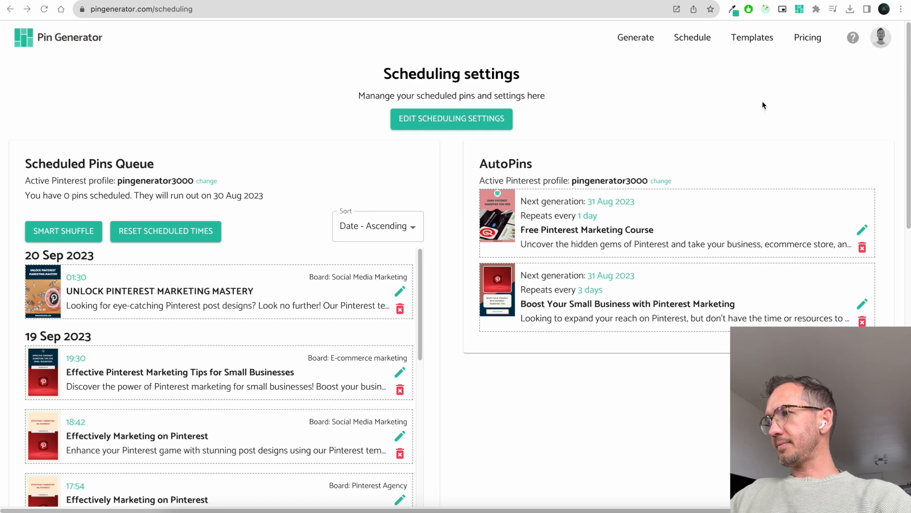
# Review the previously created pins in Pin History and return to the pin generation page.
pyautogui.click(878, 44)
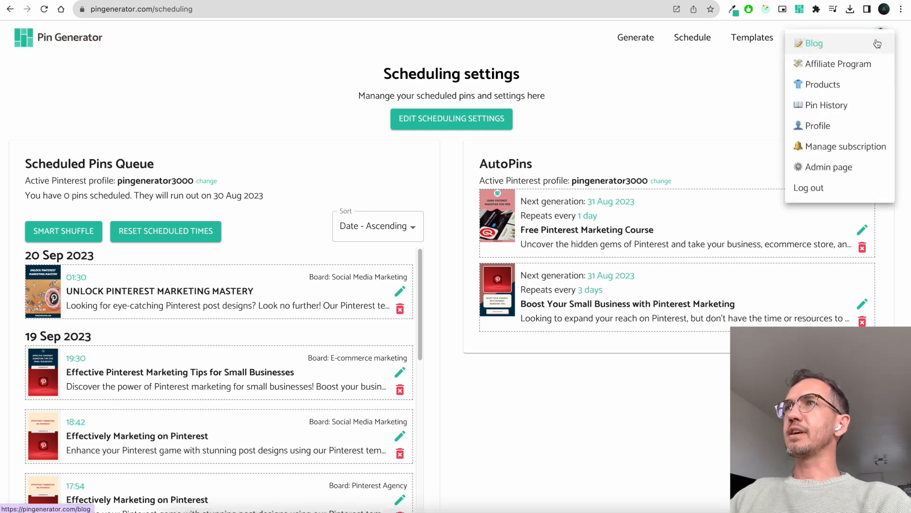
pyautogui.click(861, 104)
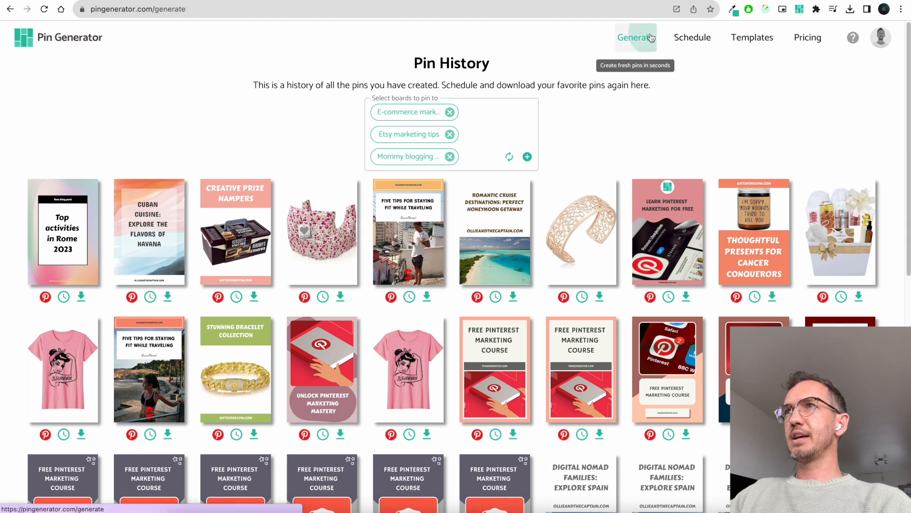
pyautogui.click(637, 37)
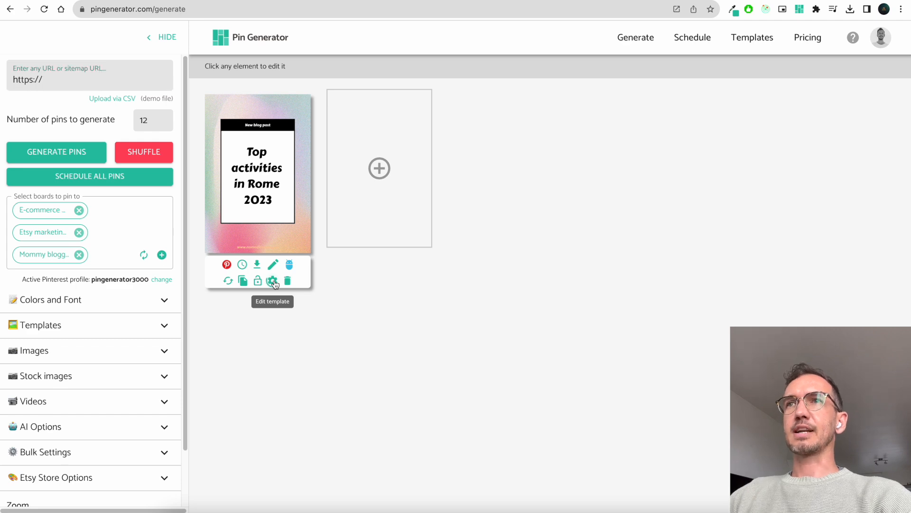
# Open the Rome pin's template in the template builder and examine the copy suffix in its name.
pyautogui.click(274, 281)
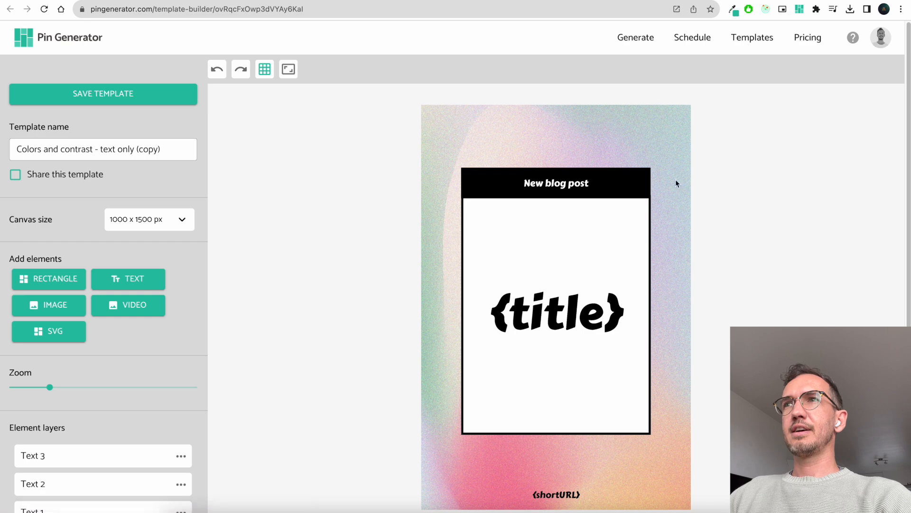
pyautogui.click(183, 151)
pyautogui.moveTo(183, 151); pyautogui.dragTo(142, 152)
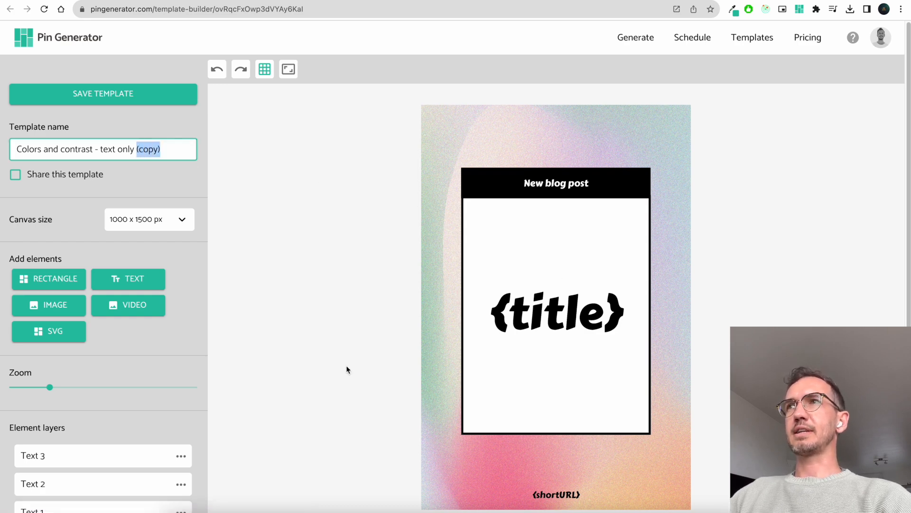
# Browse the template library, looking through your own templates, the shared templates and the favorites.
pyautogui.click(747, 39)
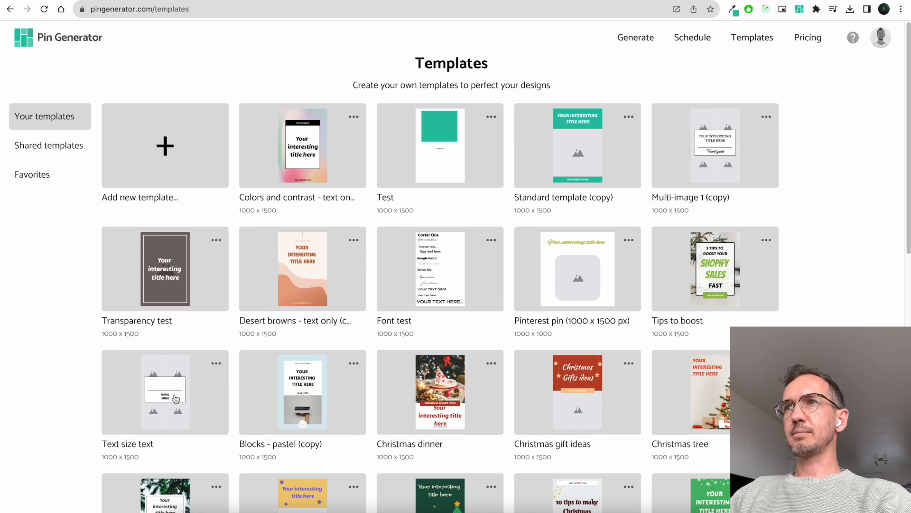
pyautogui.click(65, 150)
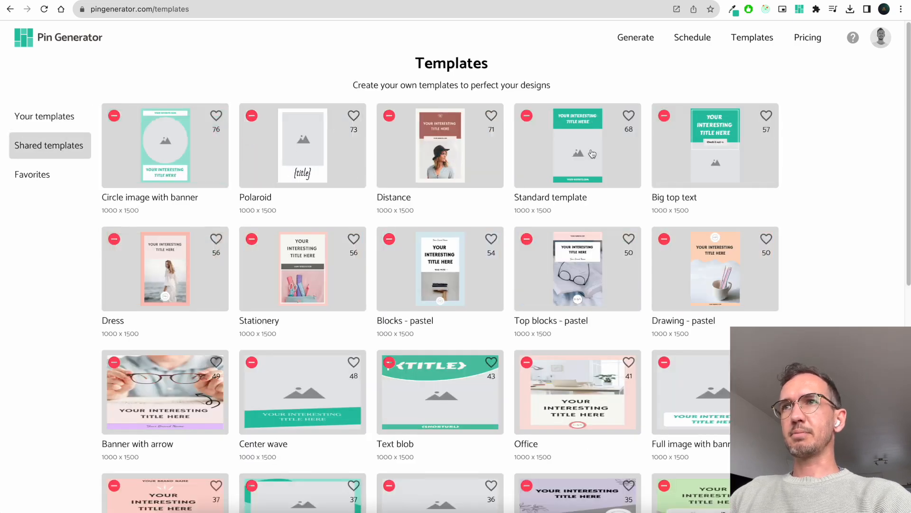
pyautogui.scroll(-5, 670, 285)
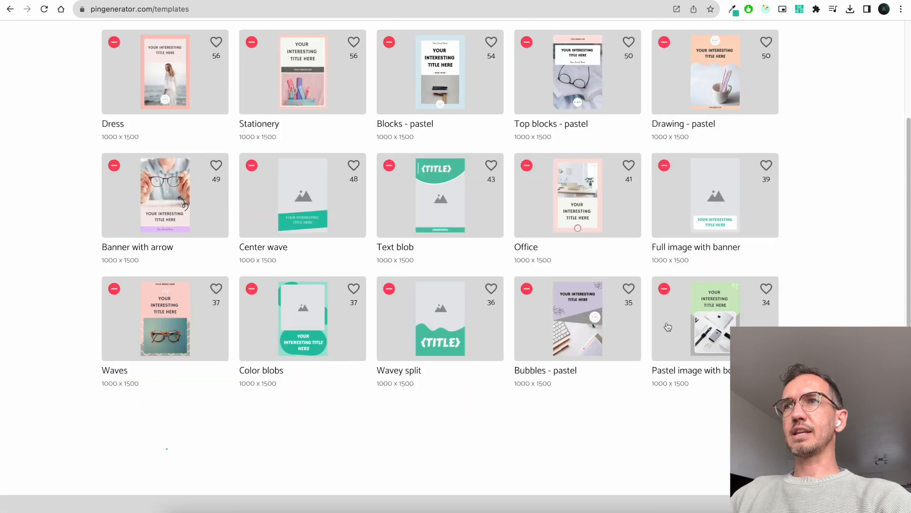
pyautogui.scroll(5, 508, 299)
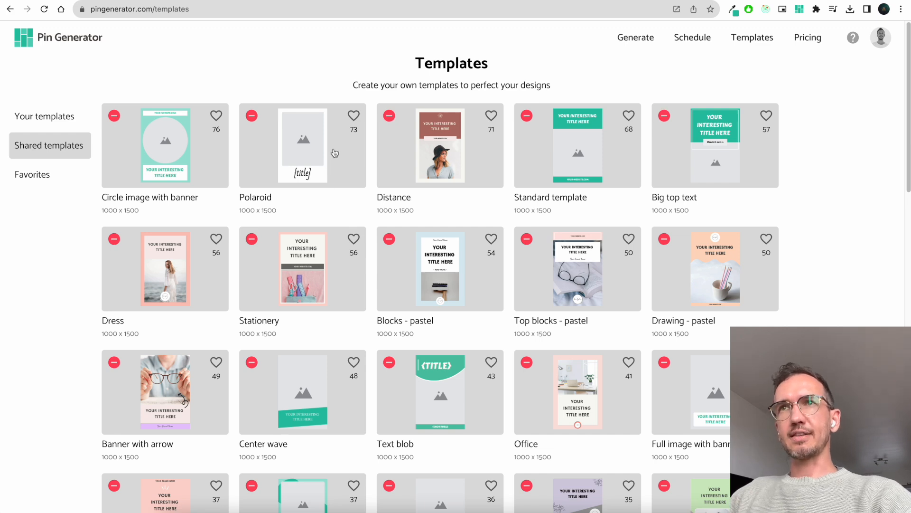
pyautogui.click(47, 180)
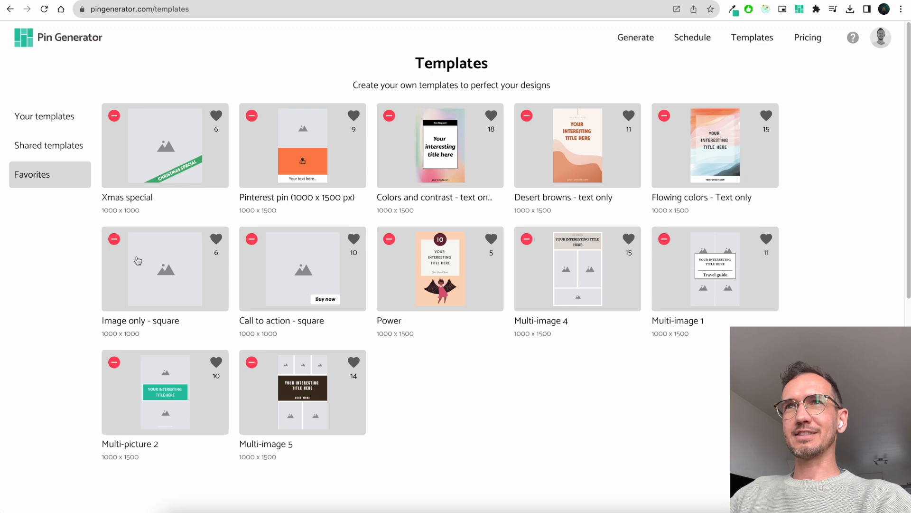
# Add the shared "Polaroid" template to the favorites and check the favorites list.
pyautogui.click(64, 147)
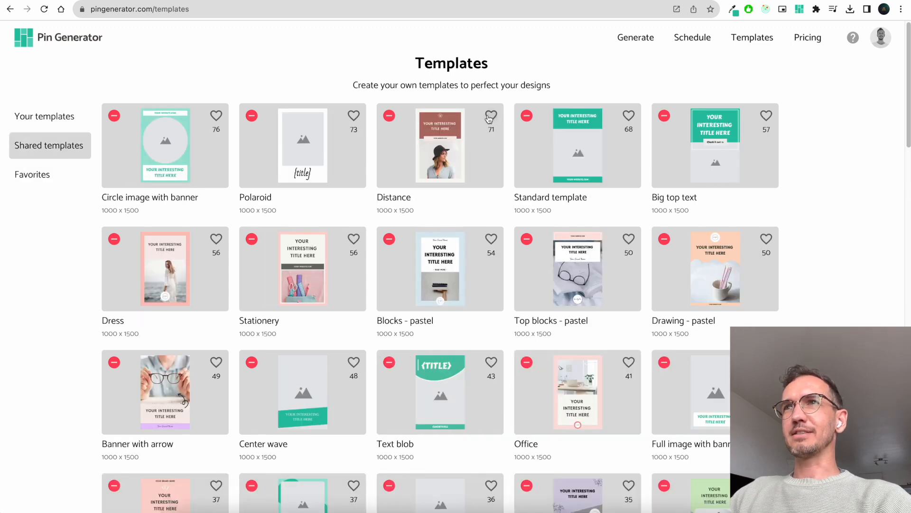
pyautogui.click(354, 116)
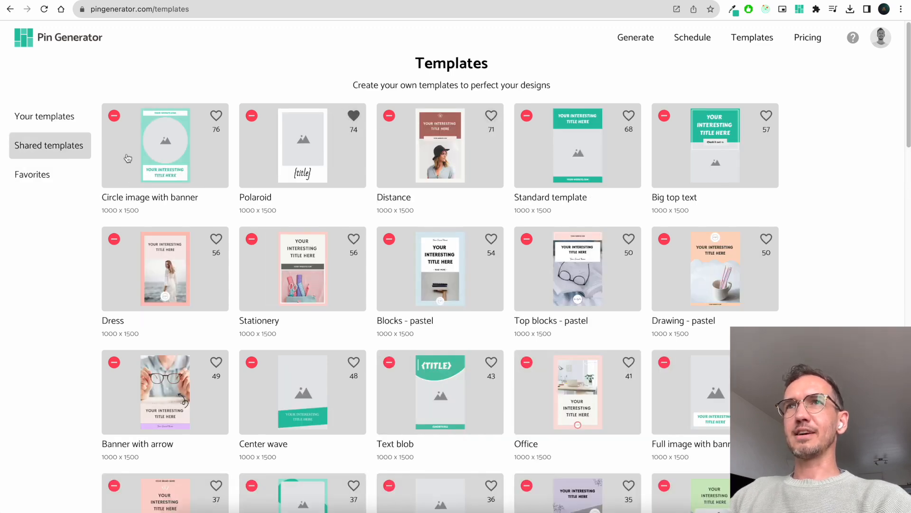
pyautogui.click(71, 174)
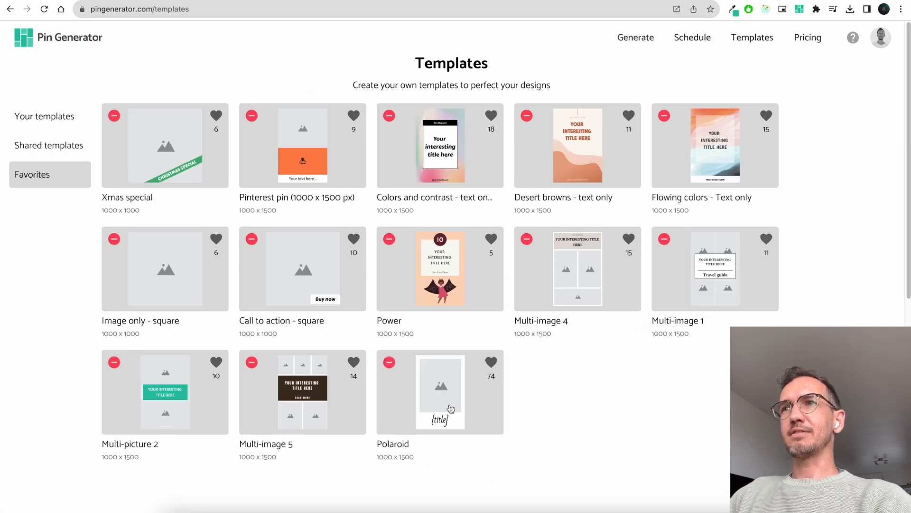
# Open your own "Colors and contrast - text only (copy)" template and change its name to "Test template".
pyautogui.click(26, 119)
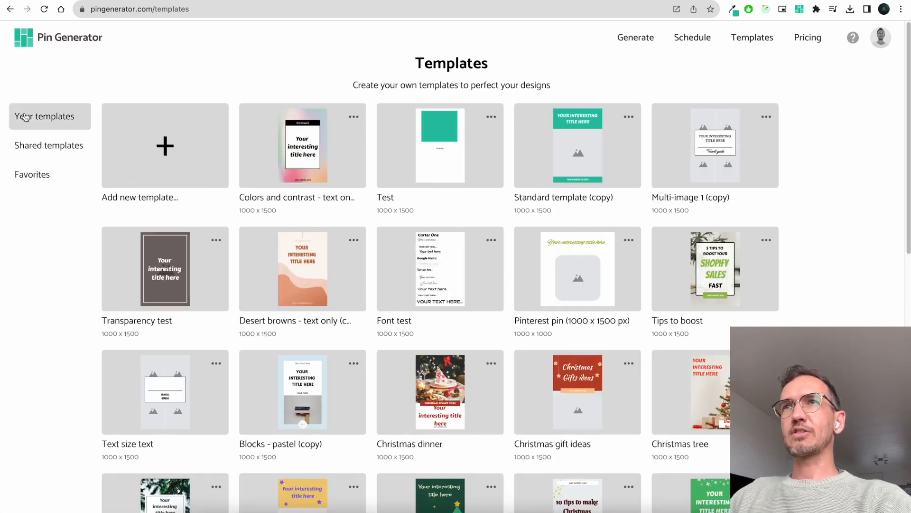
pyautogui.click(303, 155)
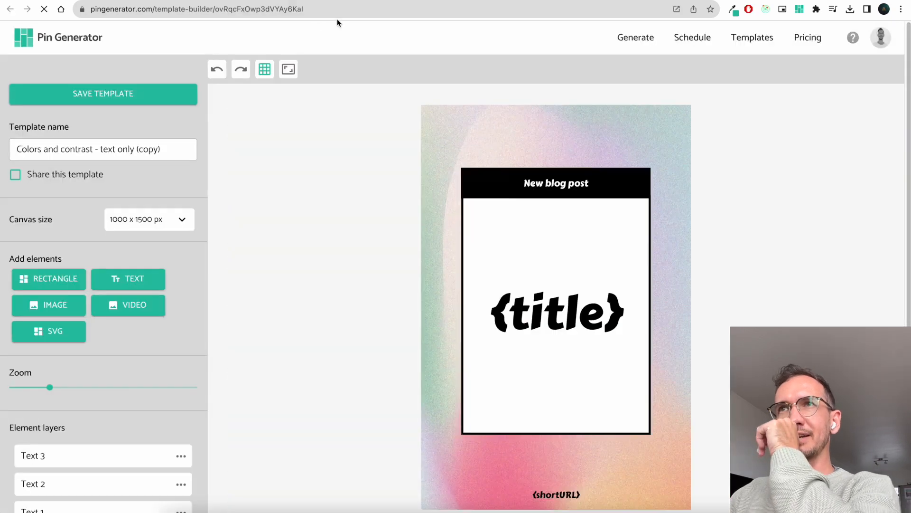
pyautogui.scroll(-1, 348, 233)
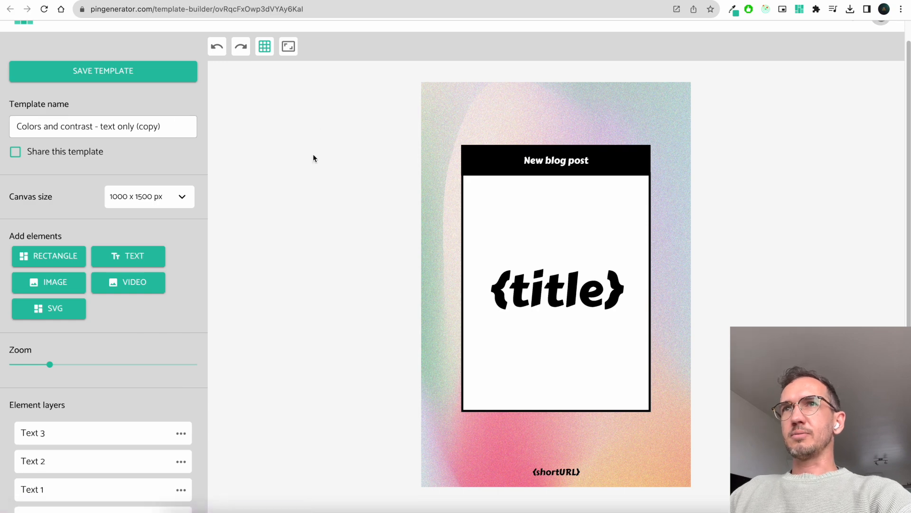
pyautogui.scroll(1, 313, 154)
pyautogui.click(174, 150)
pyautogui.press('super+a')
pyautogui.write('Test temp')
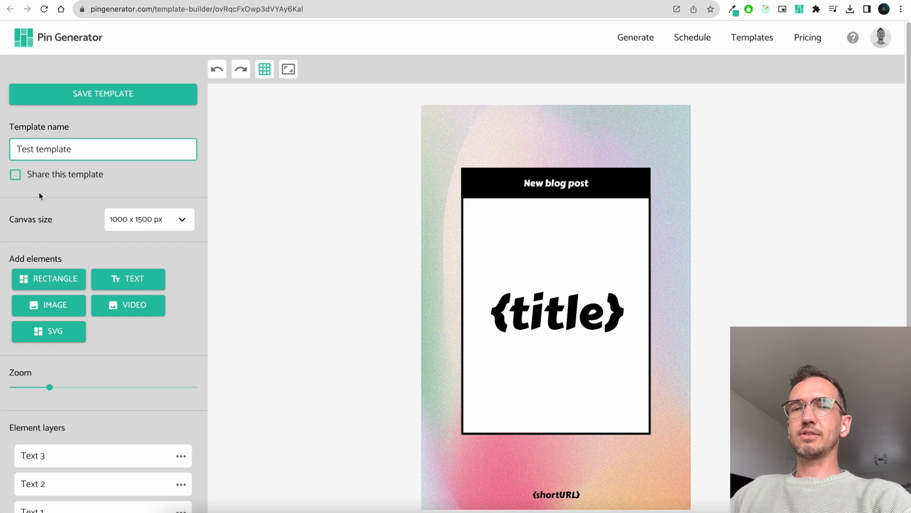
# Save the renamed template, review the requirements for sharing it with all users, and decline to share it.
pyautogui.click(75, 97)
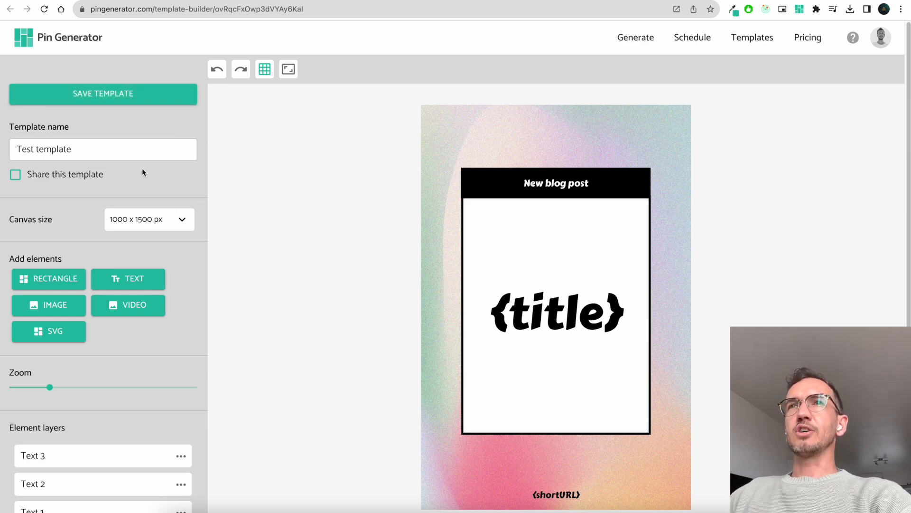
pyautogui.click(16, 175)
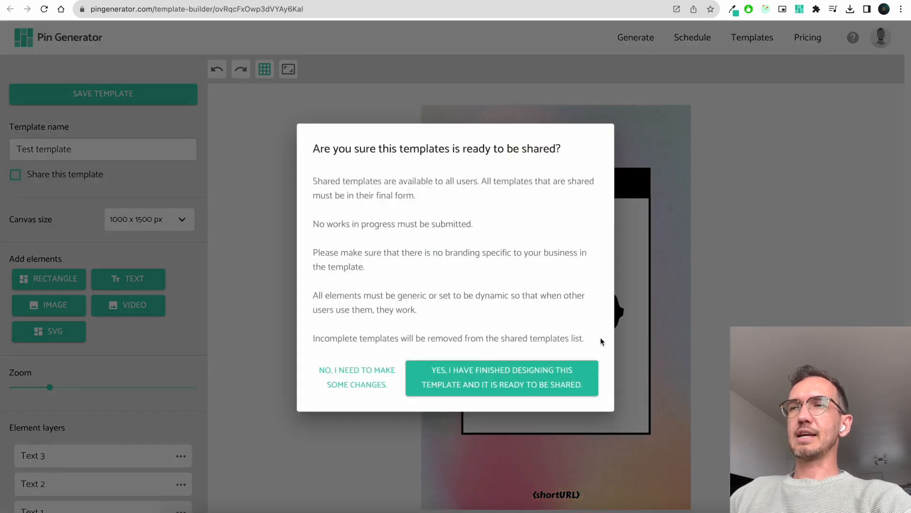
pyautogui.moveTo(602, 341); pyautogui.dragTo(265, 183)
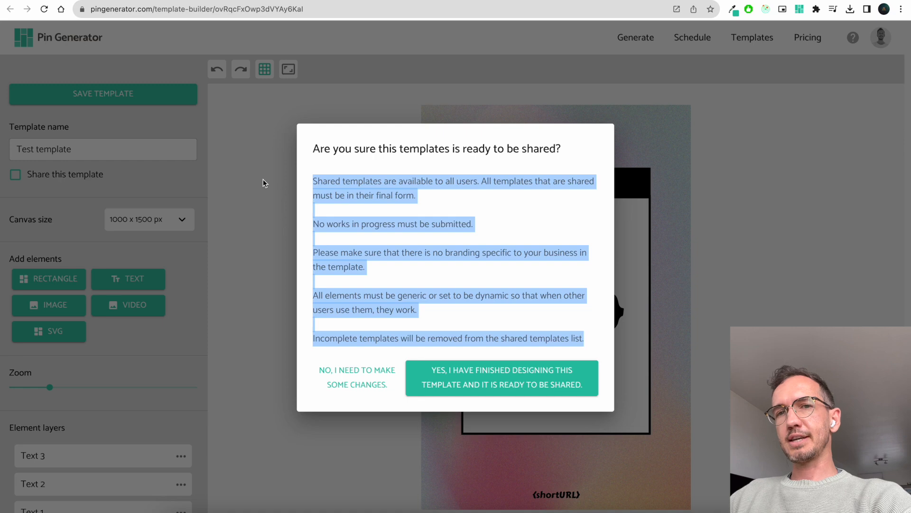
pyautogui.click(368, 141)
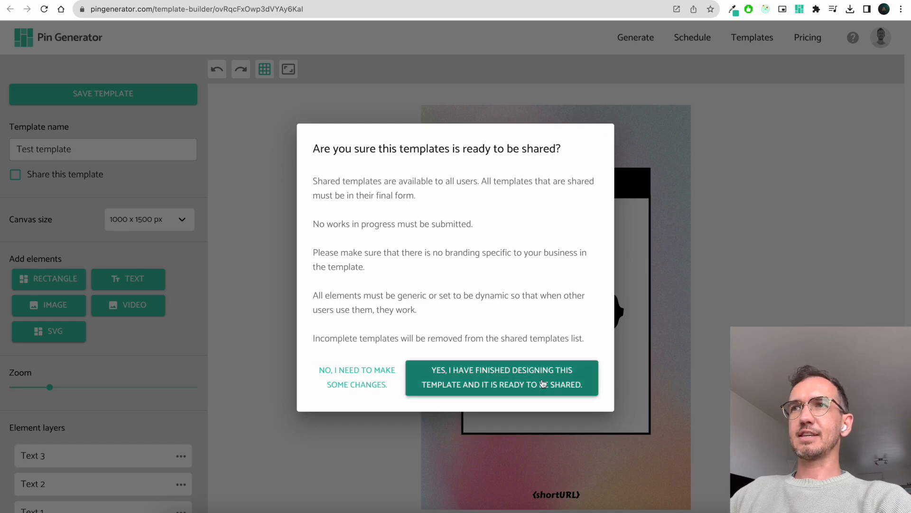
pyautogui.click(366, 378)
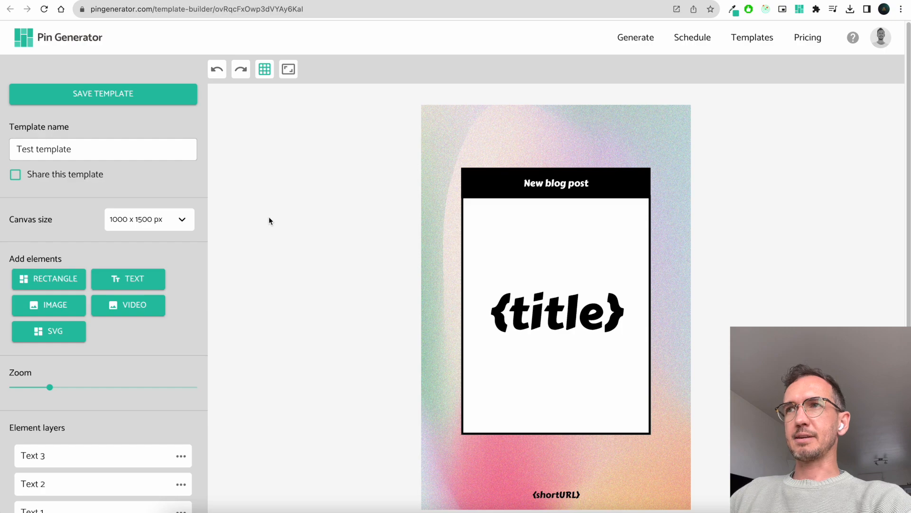
# Browse the preset design sizes available for the canvas and leave without resizing.
pyautogui.scroll(-1, 315, 218)
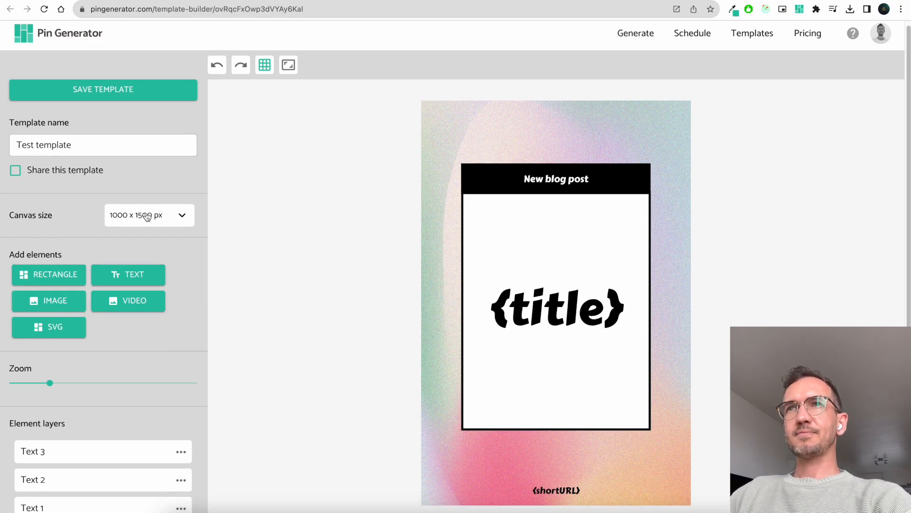
pyautogui.click(185, 216)
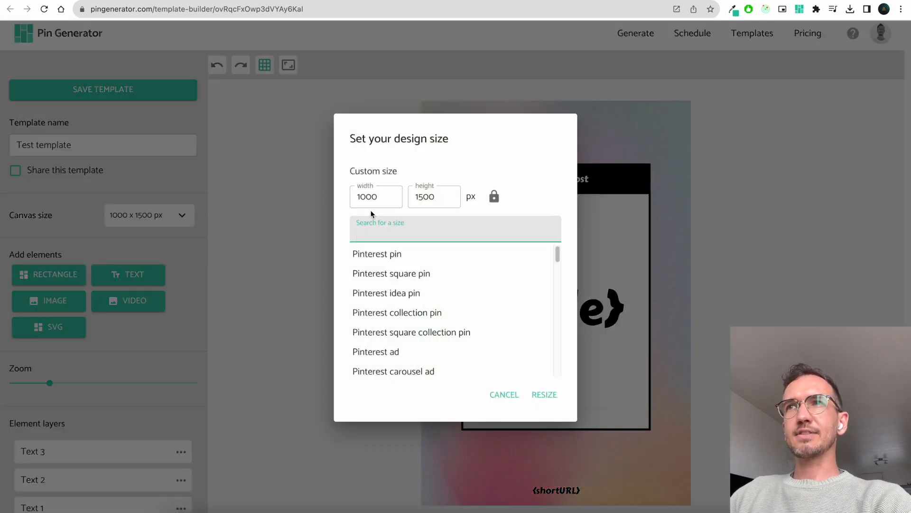
pyautogui.scroll(-15, 407, 292)
pyautogui.scroll(10, 410, 297)
pyautogui.scroll(5, 411, 296)
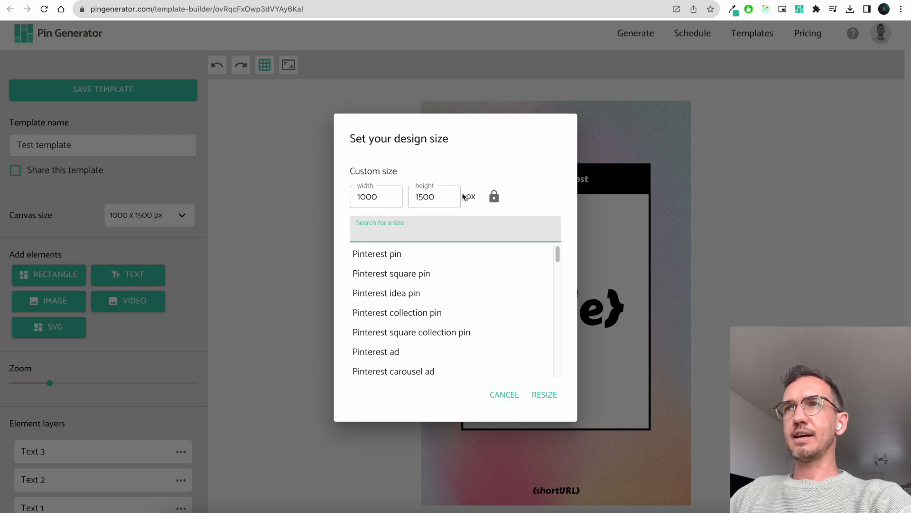
pyautogui.click(505, 393)
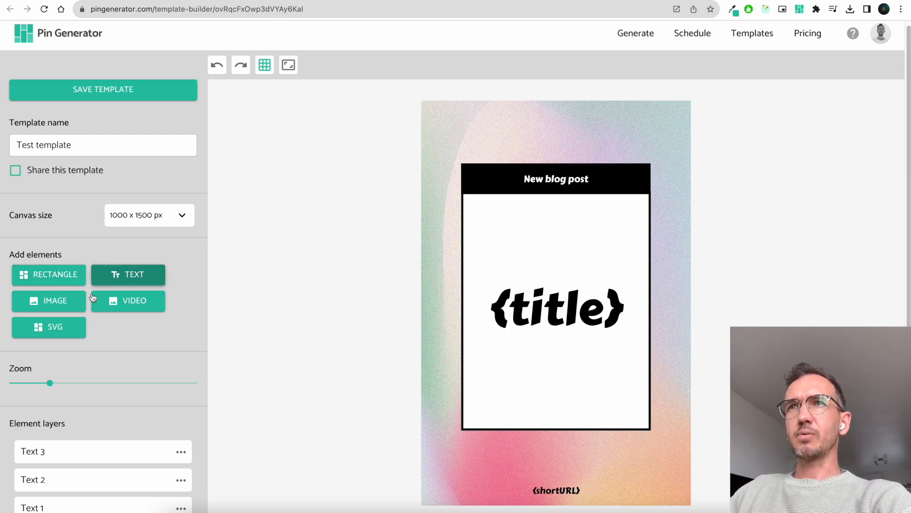
# Add an image element and stretch it to cover the white box beneath the "New blog post" header.
pyautogui.click(71, 310)
pyautogui.moveTo(459, 142); pyautogui.dragTo(650, 394)
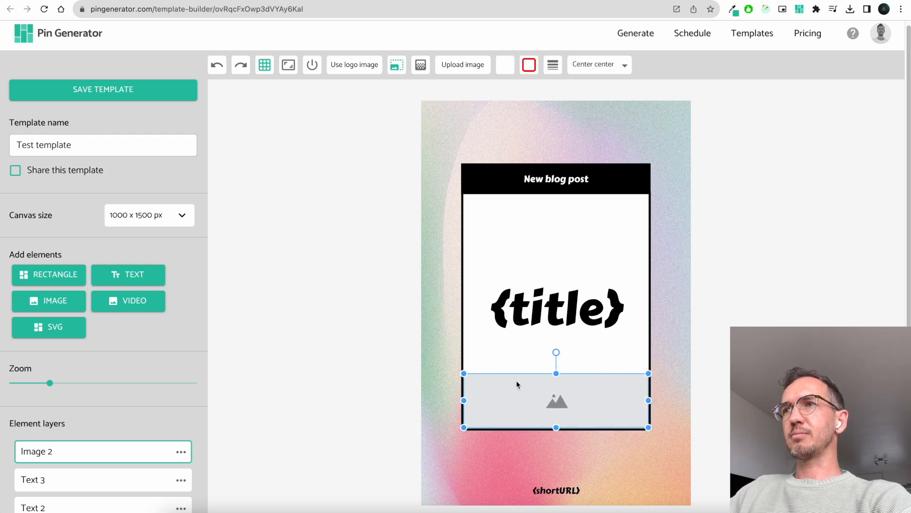
pyautogui.moveTo(557, 374); pyautogui.dragTo(556, 263)
pyautogui.moveTo(596, 437); pyautogui.dragTo(595, 329)
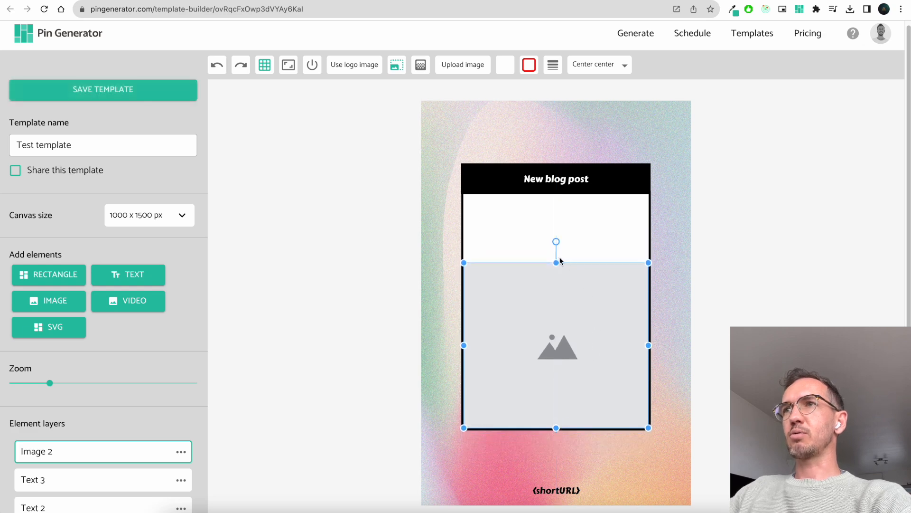
pyautogui.moveTo(557, 430); pyautogui.dragTo(569, 343)
pyautogui.moveTo(554, 411); pyautogui.dragTo(557, 428)
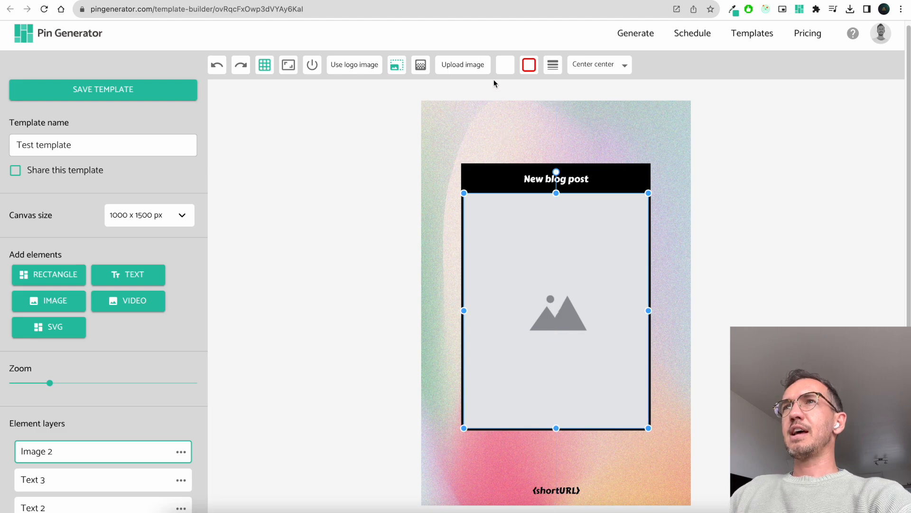
# Fill the image element with the calico cat photo on a dark background from the uploaded media.
pyautogui.click(464, 65)
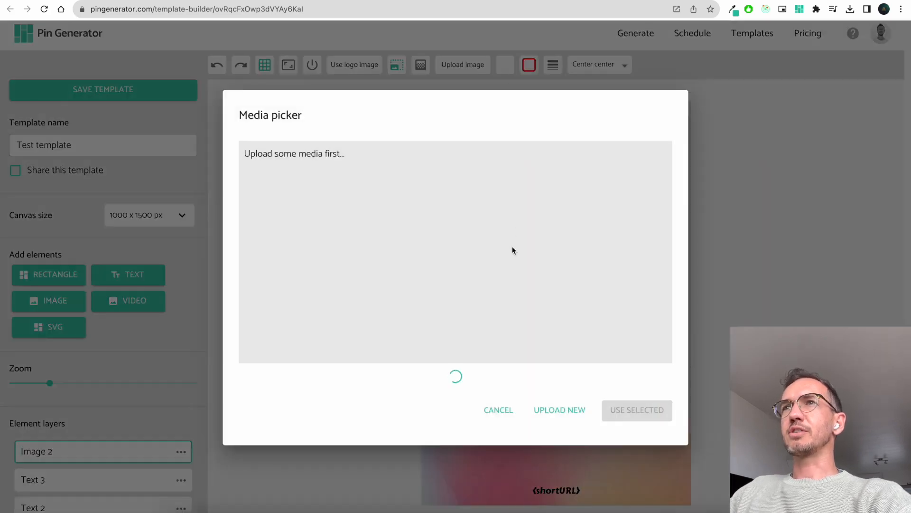
pyautogui.click(451, 294)
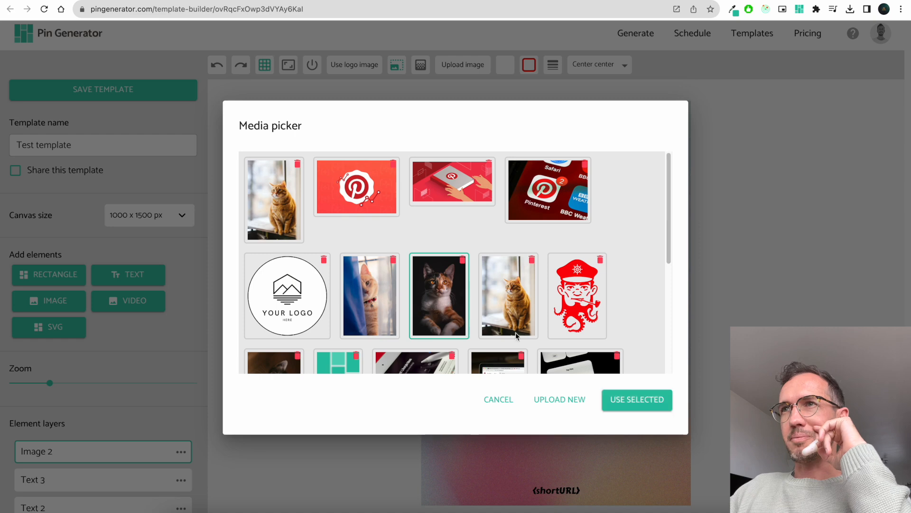
pyautogui.click(640, 399)
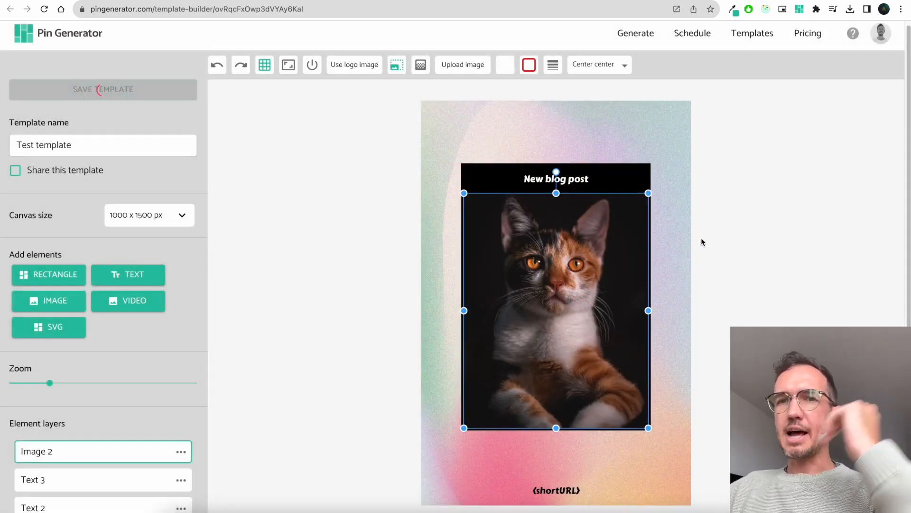
pyautogui.click(697, 251)
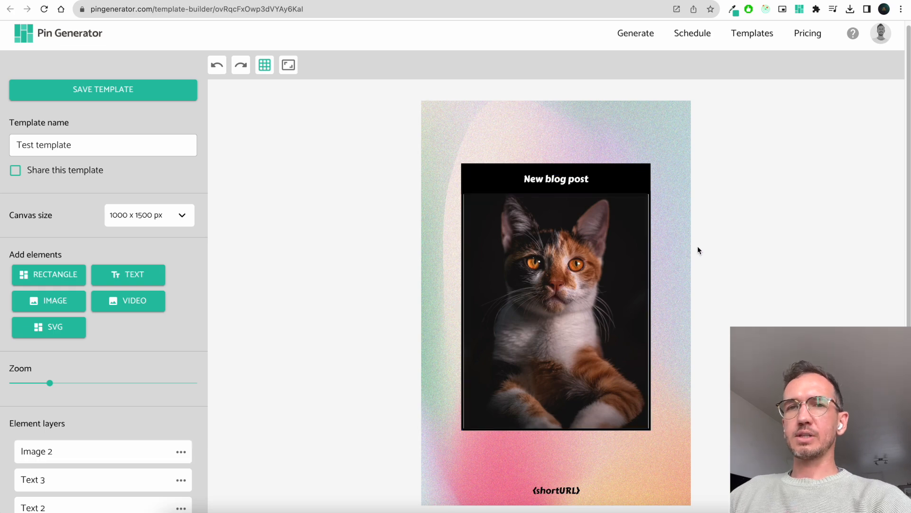
# Turn on detected images for the cat image element and reduce it to a strip along the canvas's lower edge.
pyautogui.click(620, 270)
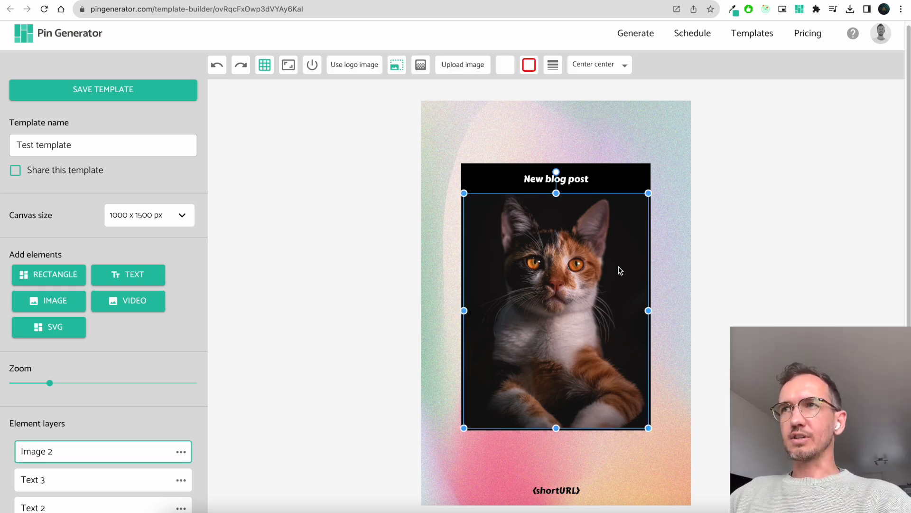
pyautogui.click(313, 66)
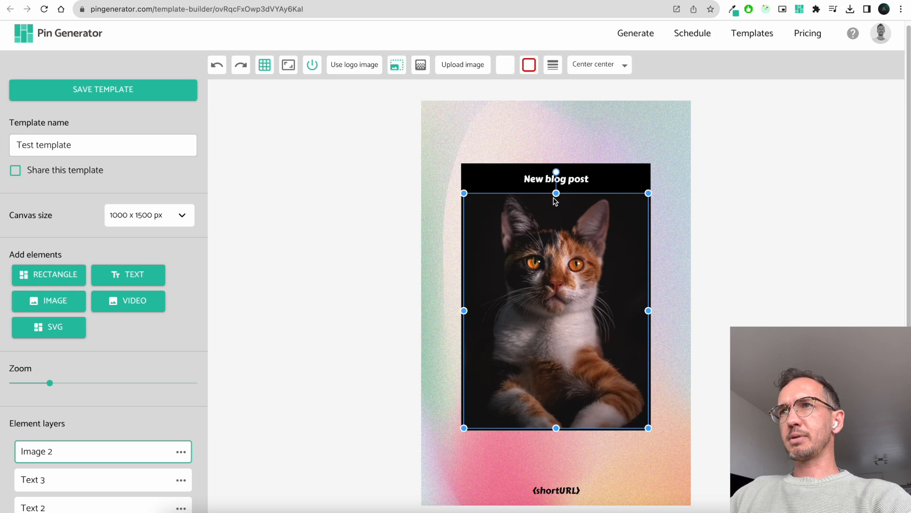
pyautogui.moveTo(557, 427); pyautogui.dragTo(571, 439)
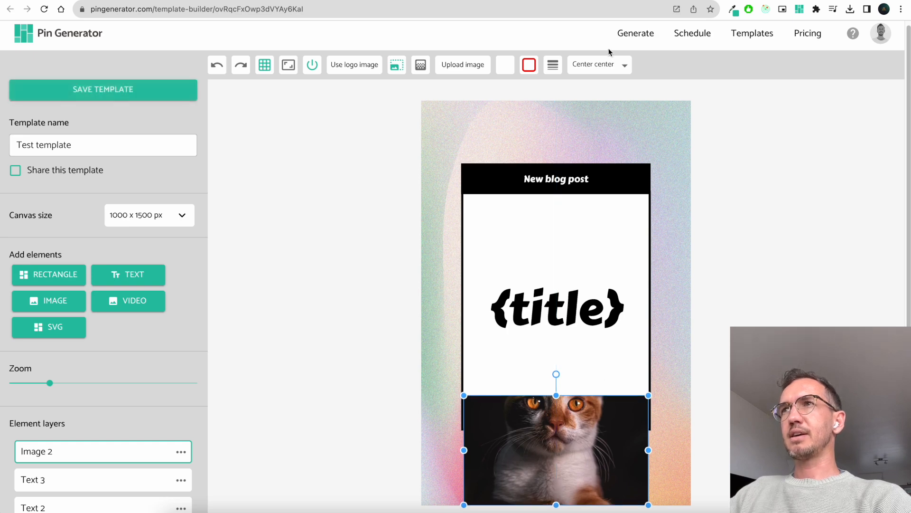
# Set the cat image's alignment within its frame to "Top center".
pyautogui.scroll(-1, 695, 220)
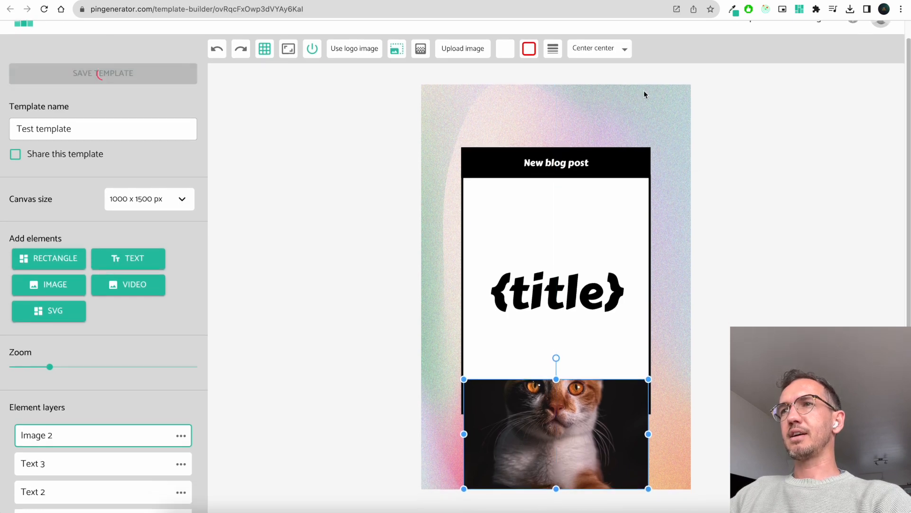
pyautogui.click(624, 50)
pyautogui.click(622, 65)
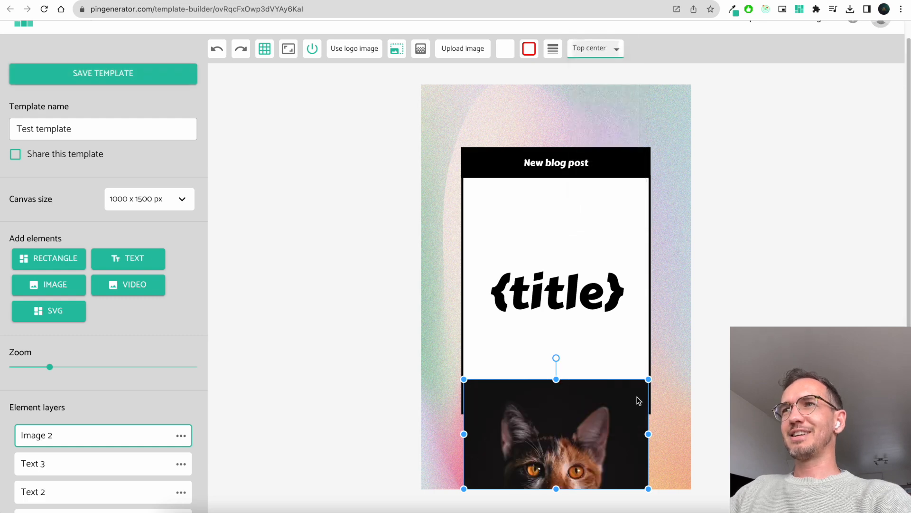
pyautogui.click(697, 373)
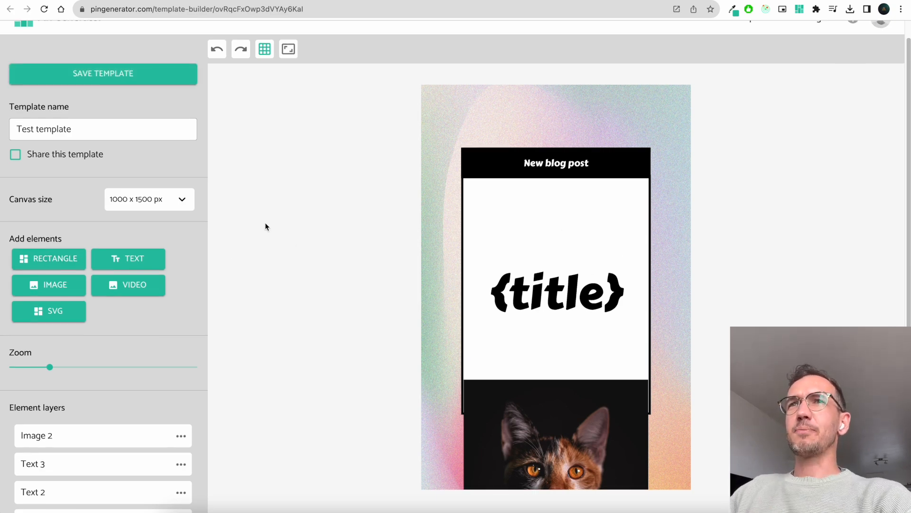
# Try out a rectangle element above the "New blog post" header and delete it.
pyautogui.scroll(1, 266, 221)
pyautogui.click(58, 280)
pyautogui.moveTo(468, 131); pyautogui.dragTo(495, 145)
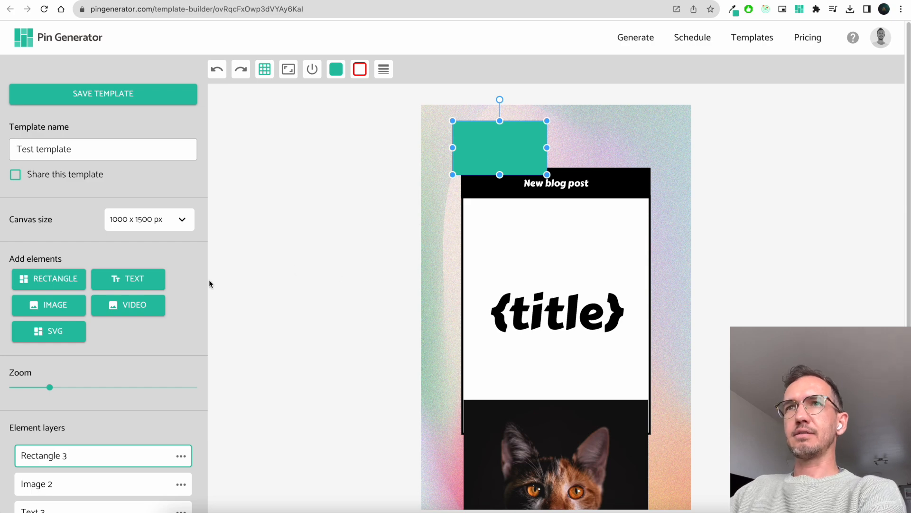
pyautogui.click(374, 232)
pyautogui.click(508, 152)
pyautogui.press('BackSpace')
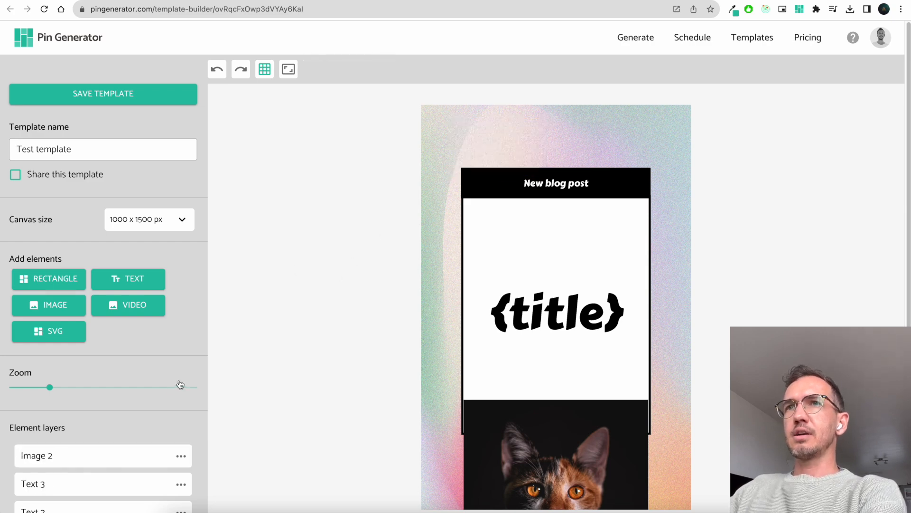
# Add a text element above the "New blog post" header and change its wording to "Test".
pyautogui.click(129, 278)
pyautogui.moveTo(525, 140); pyautogui.dragTo(551, 139)
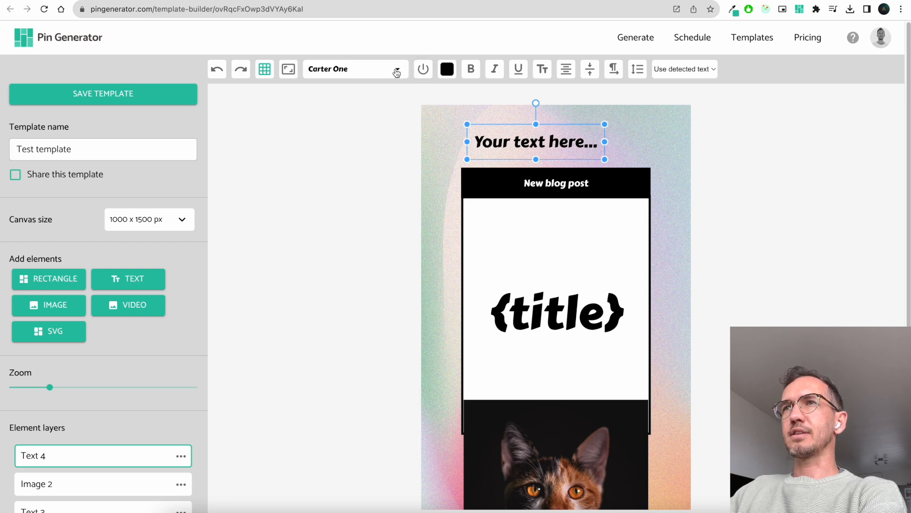
pyautogui.doubleClick(576, 140)
pyautogui.write('Test')
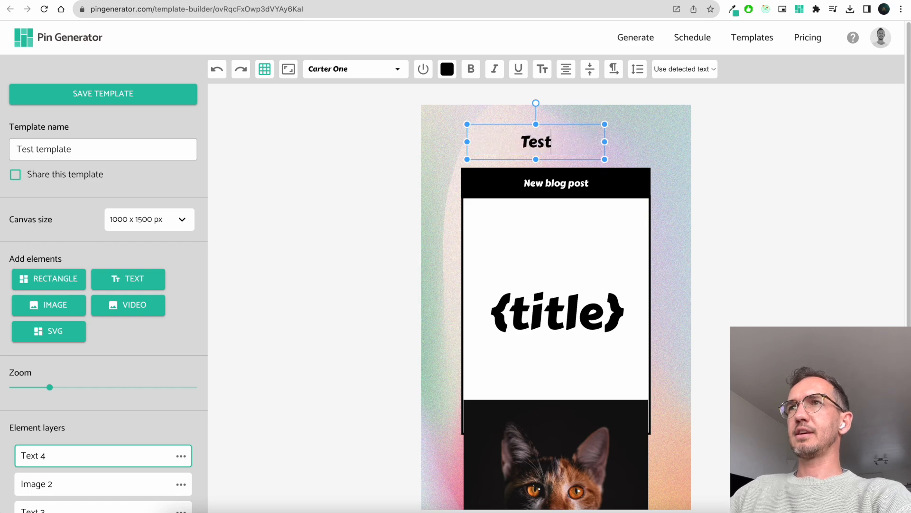
pyautogui.click(655, 140)
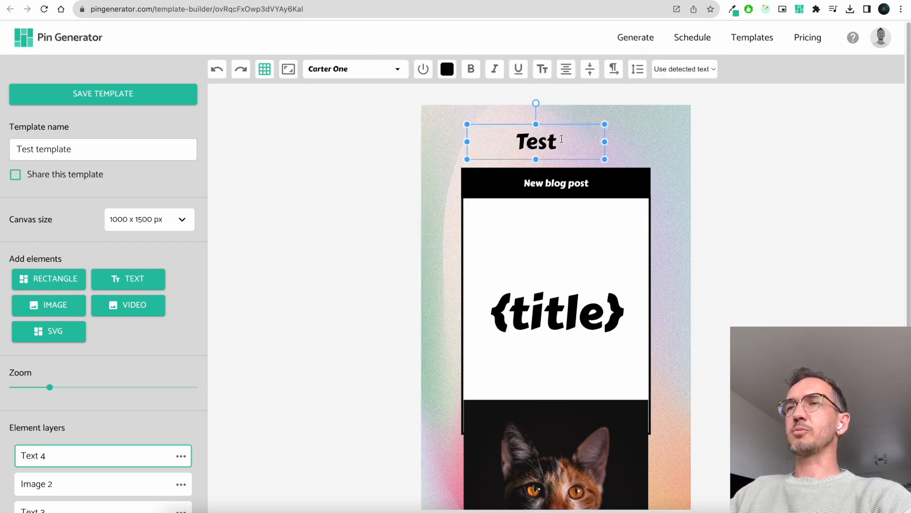
# Switch the "Test" text to the detected {title} value, check the other dynamic text options, and delete the element.
pyautogui.click(698, 69)
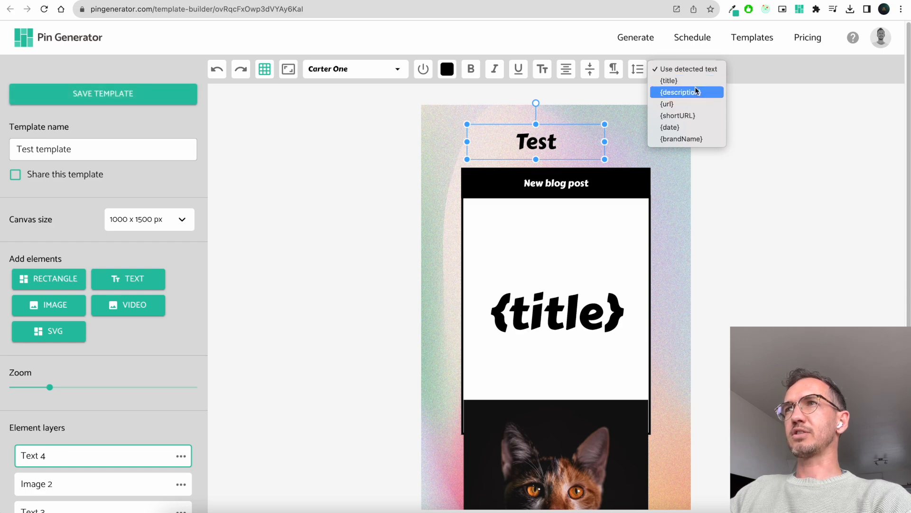
pyautogui.click(697, 81)
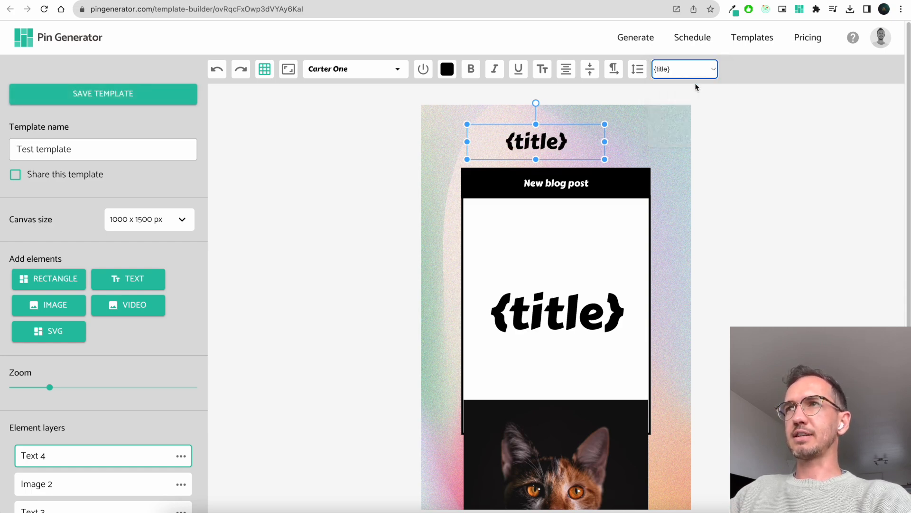
pyautogui.click(710, 68)
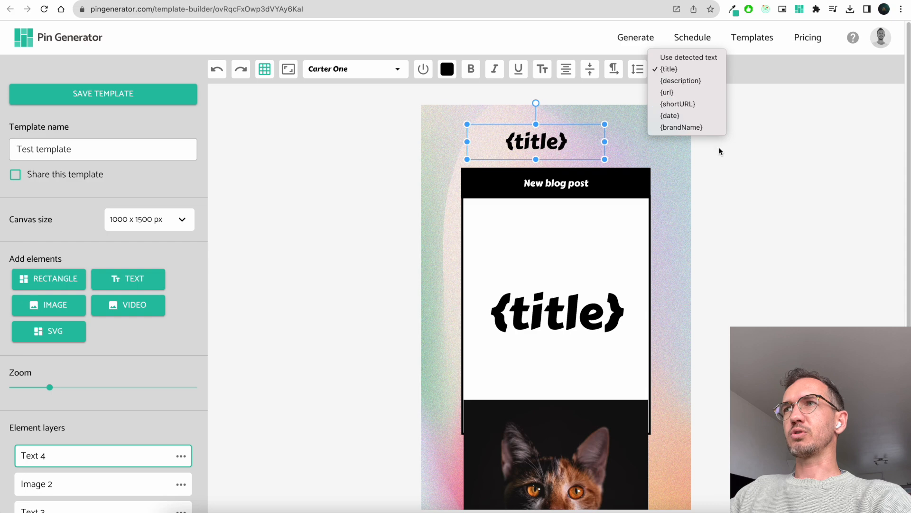
pyautogui.click(707, 174)
pyautogui.click(696, 169)
pyautogui.click(553, 144)
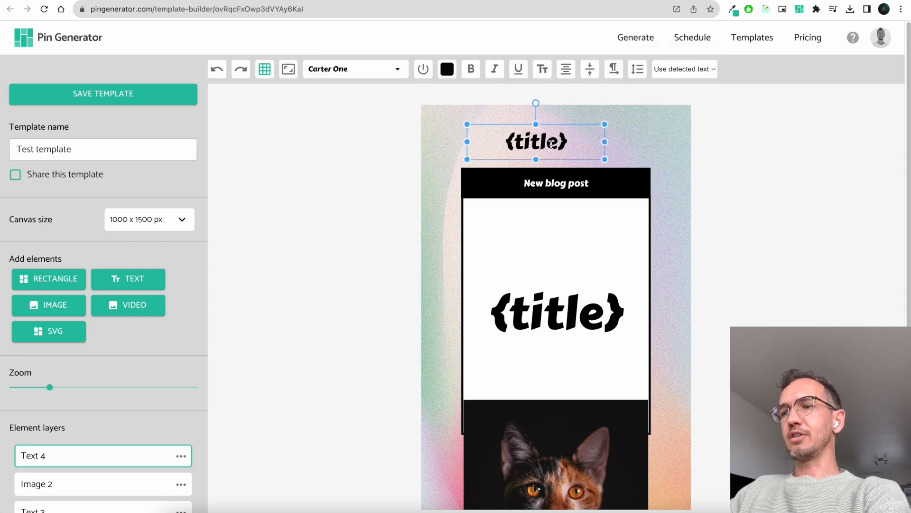
pyautogui.press('Delete')
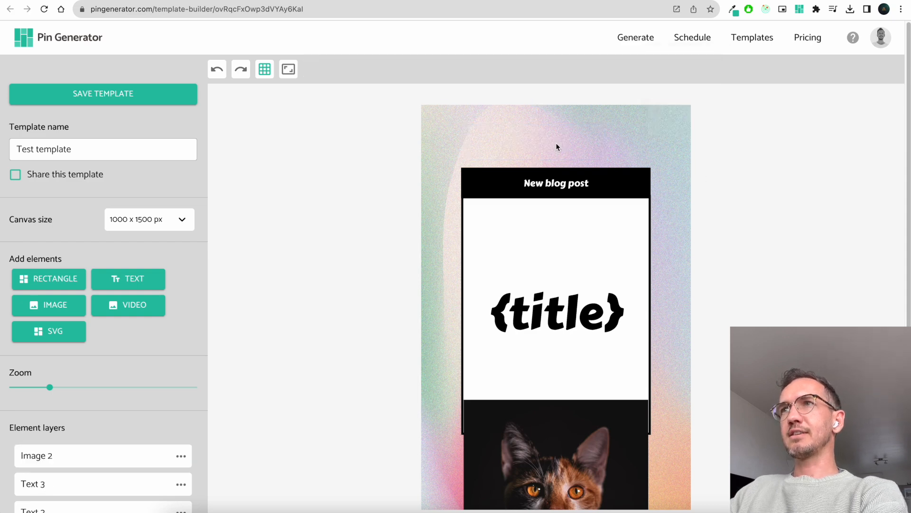
# Try out another image element above the "New blog post" header and delete it.
pyautogui.click(69, 307)
pyautogui.scroll(-2, 522, 387)
pyautogui.scroll(2, 518, 354)
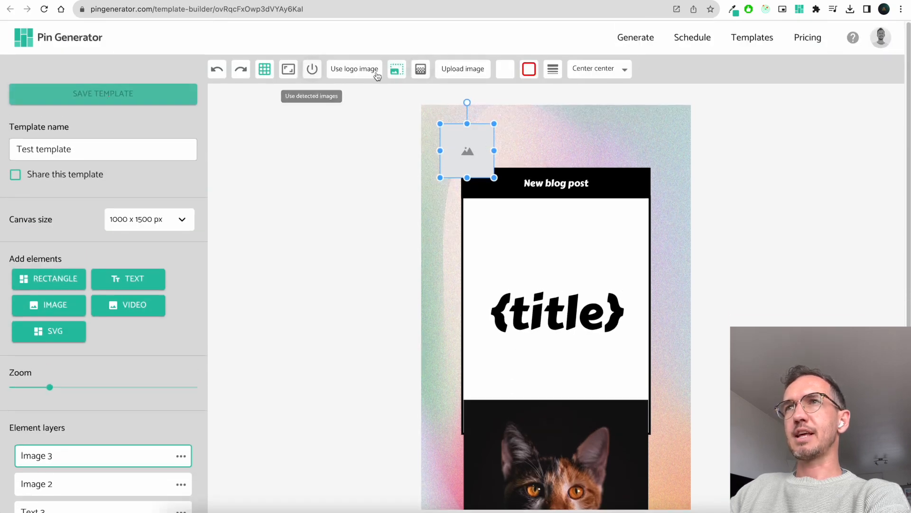
pyautogui.moveTo(482, 150); pyautogui.dragTo(511, 141)
pyautogui.click(724, 147)
pyautogui.click(500, 147)
pyautogui.press('Delete')
# Add a new text element above the "New blog post" header and turn on its dynamic font color.
pyautogui.click(121, 281)
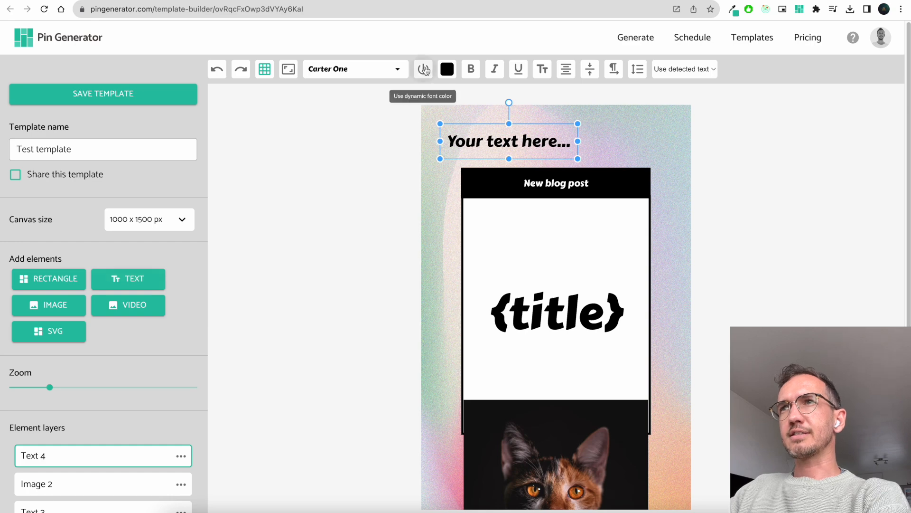
pyautogui.click(423, 73)
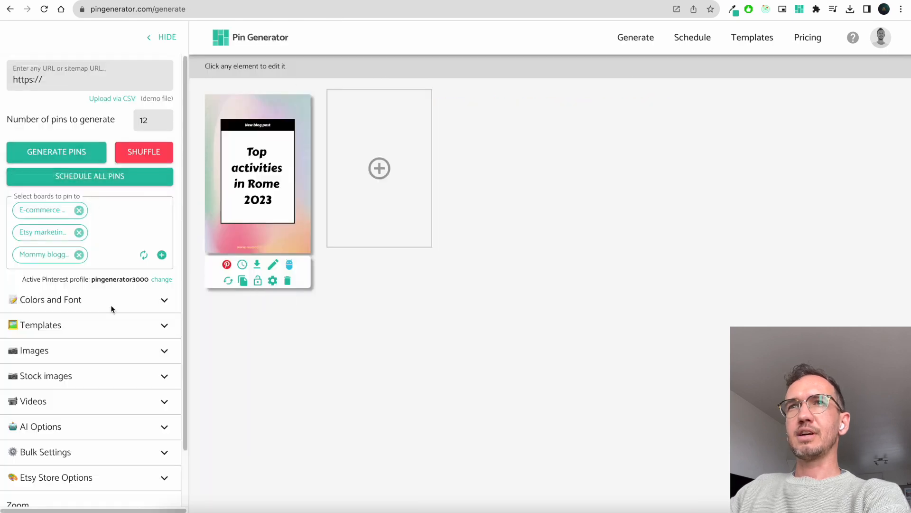
# Check the Colors and Font settings on the Generate page, and delete the new text element above the "New blog post" header in the template.
pyautogui.click(111, 307)
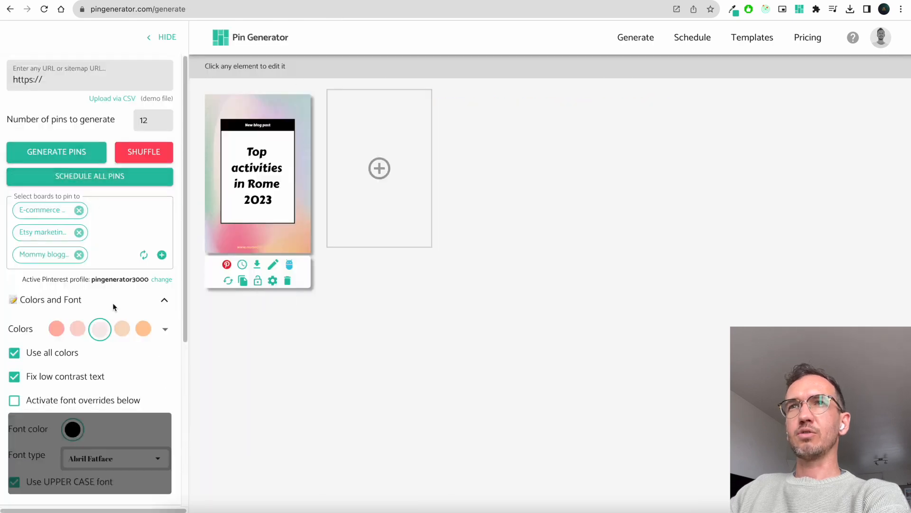
pyautogui.scroll(-1, 102, 303)
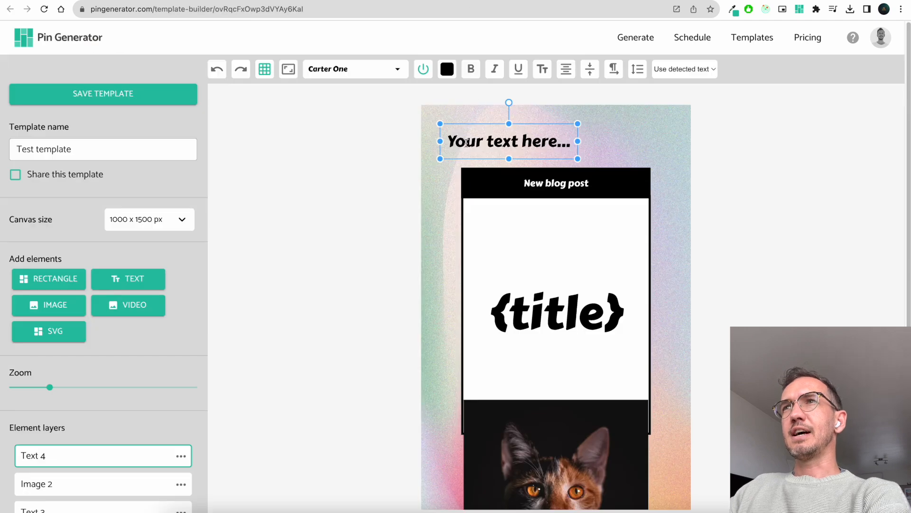
pyautogui.click(410, 170)
pyautogui.click(499, 128)
pyautogui.press('Delete')
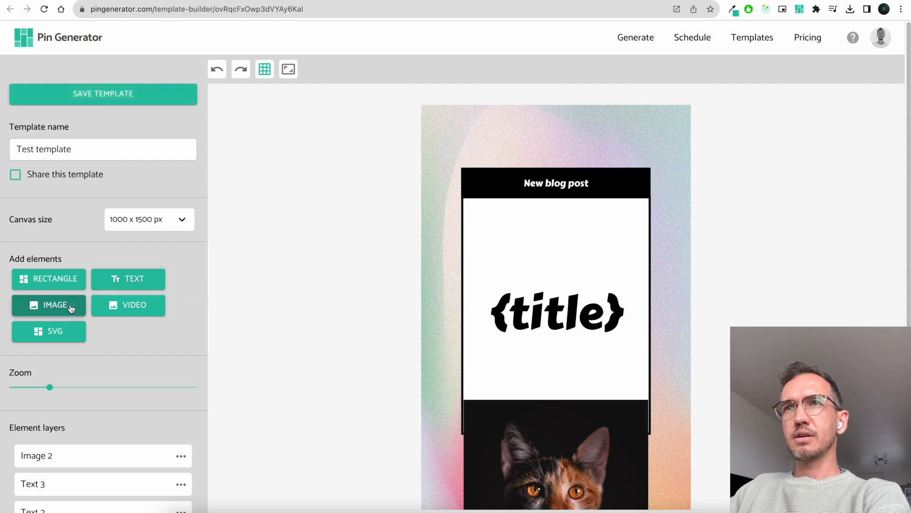
# Try out a video element placed between the "New blog post" header and the {title} text, and delete it.
pyautogui.click(131, 306)
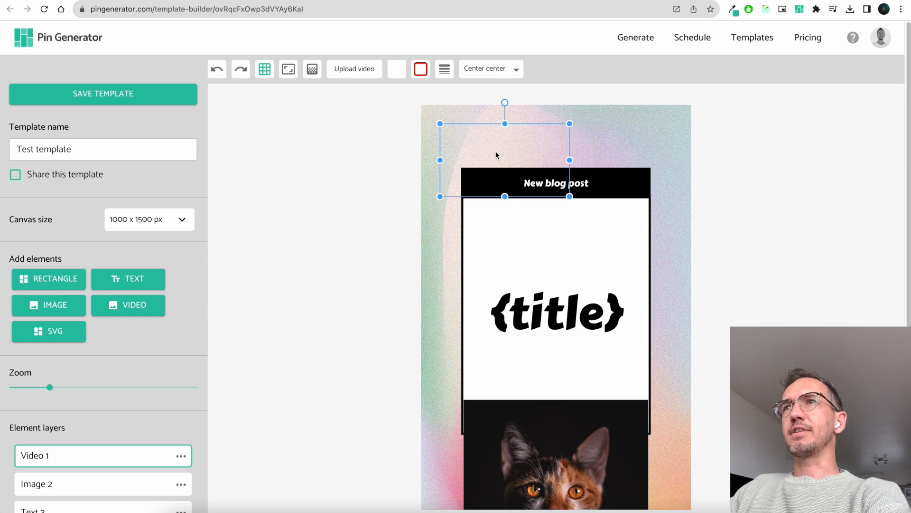
pyautogui.moveTo(526, 152); pyautogui.dragTo(577, 291)
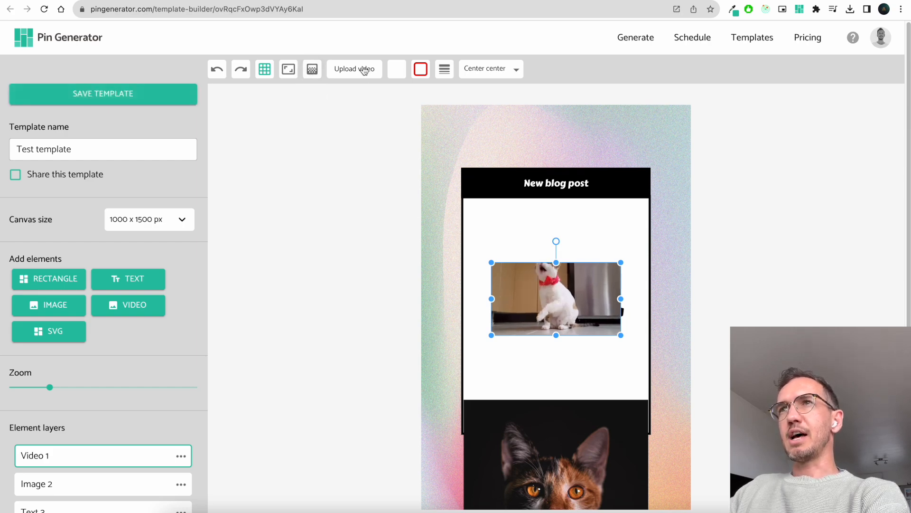
pyautogui.moveTo(556, 301); pyautogui.dragTo(558, 243)
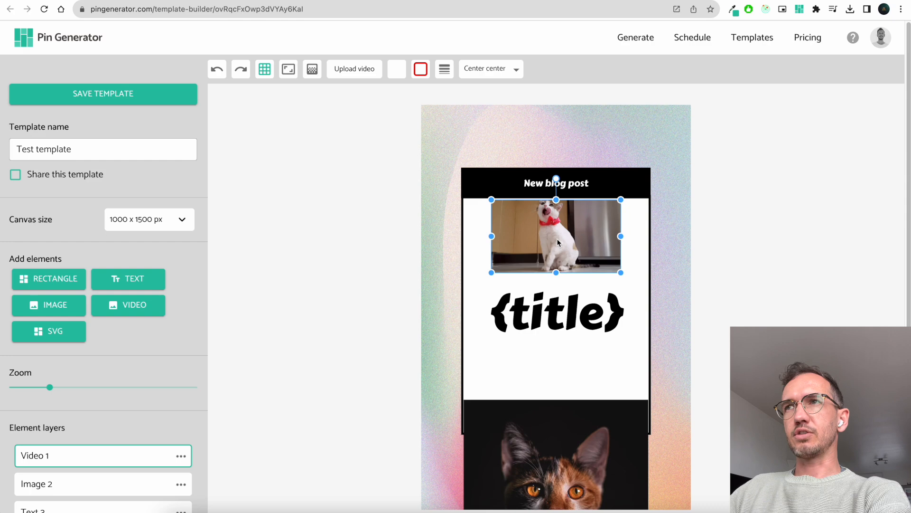
pyautogui.click(698, 234)
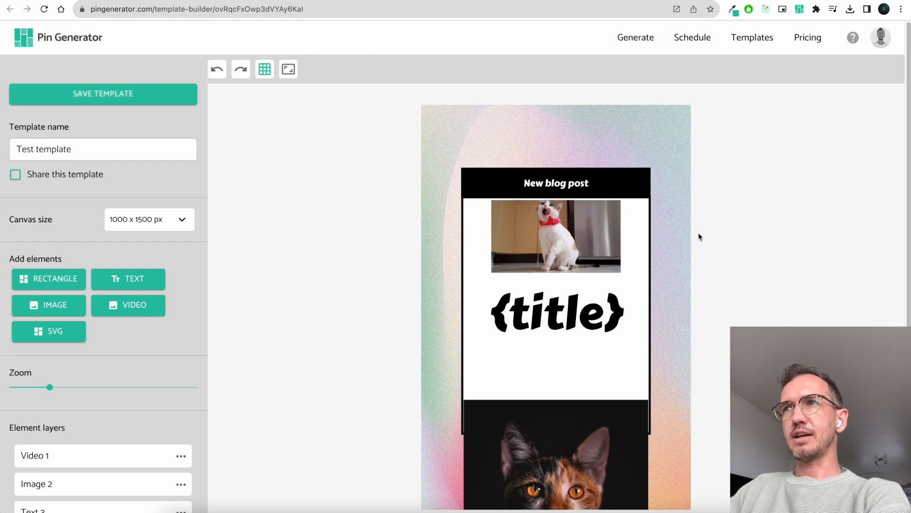
pyautogui.click(593, 234)
pyautogui.press('Delete')
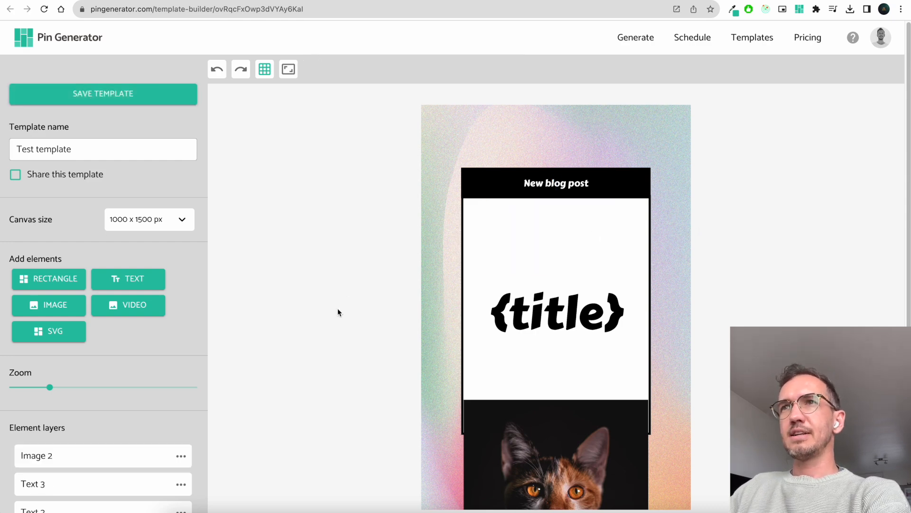
# Browse the built-in SVG shapes, try out a pentagon above the {title} text, and delete it.
pyautogui.click(53, 331)
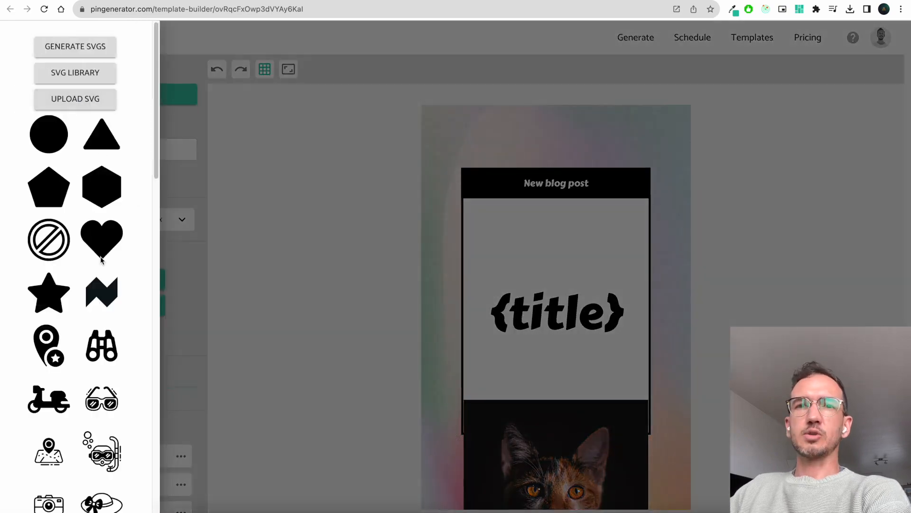
pyautogui.scroll(-15, 104, 248)
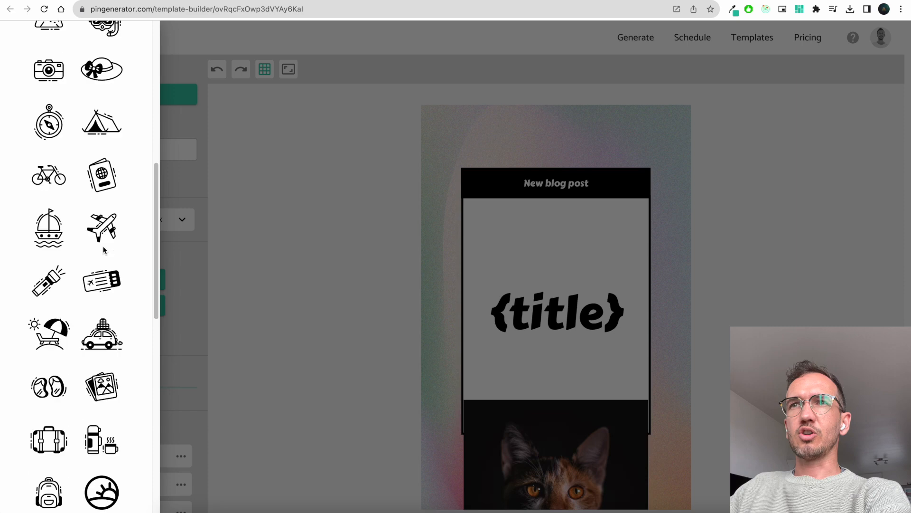
pyautogui.scroll(11, 105, 250)
pyautogui.scroll(4, 103, 248)
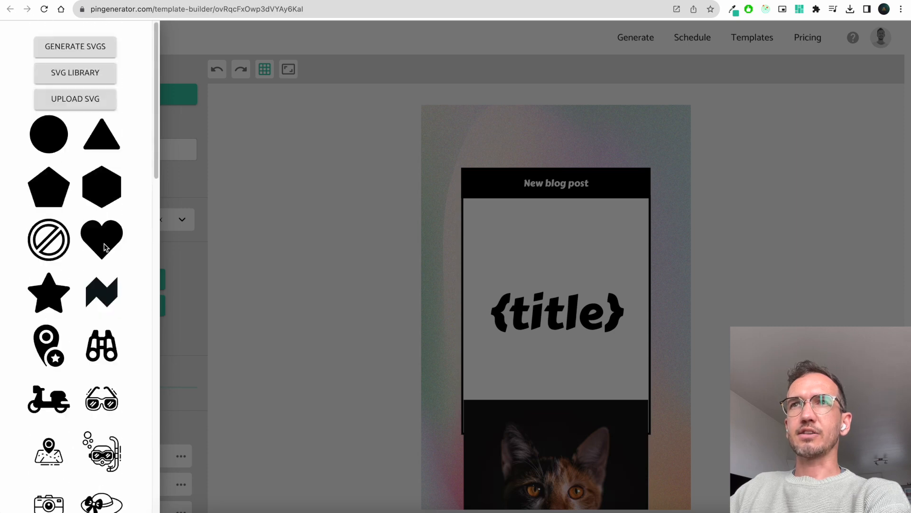
pyautogui.click(67, 187)
pyautogui.moveTo(480, 146); pyautogui.dragTo(542, 230)
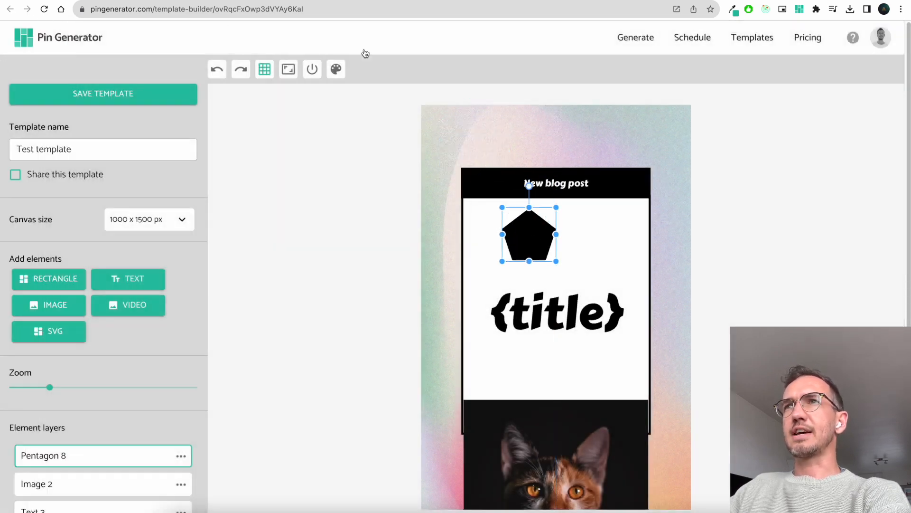
pyautogui.click(697, 199)
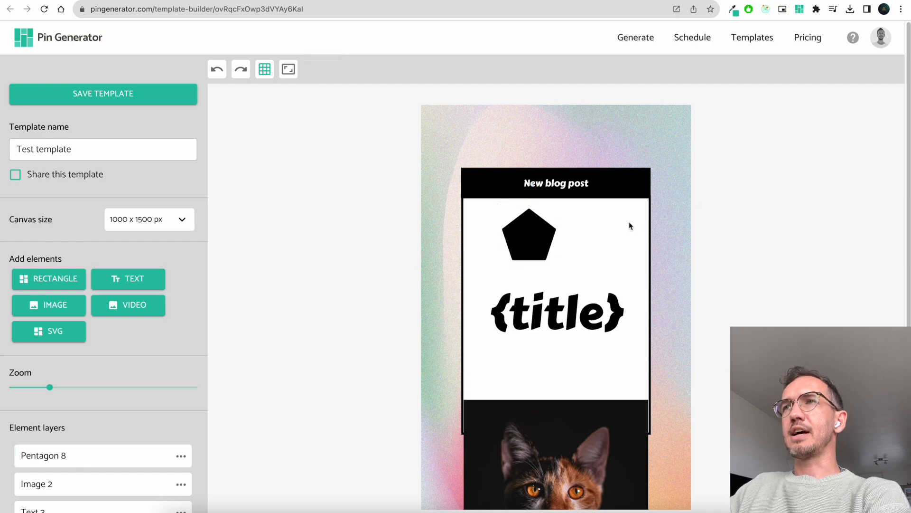
pyautogui.click(535, 237)
pyautogui.press('Delete')
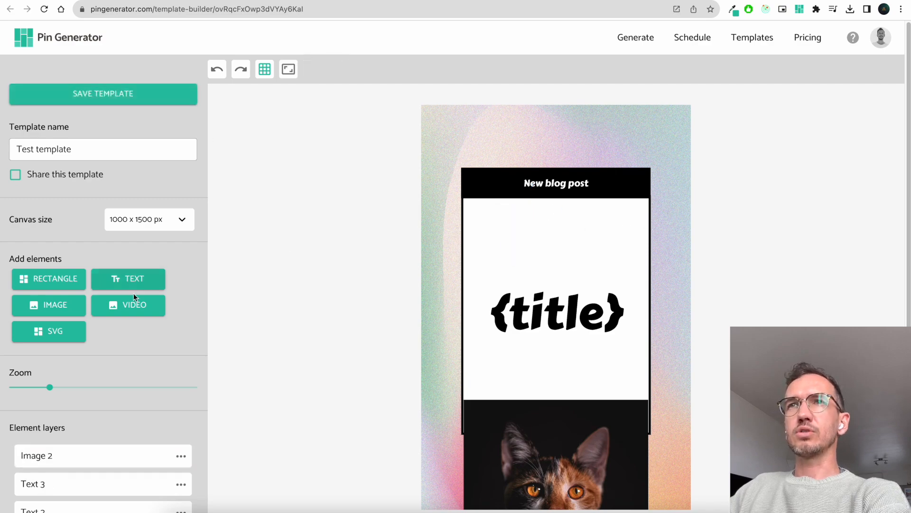
# Open the external SVG library, look over the SVG Repo home page, and return to the template builder.
pyautogui.click(57, 334)
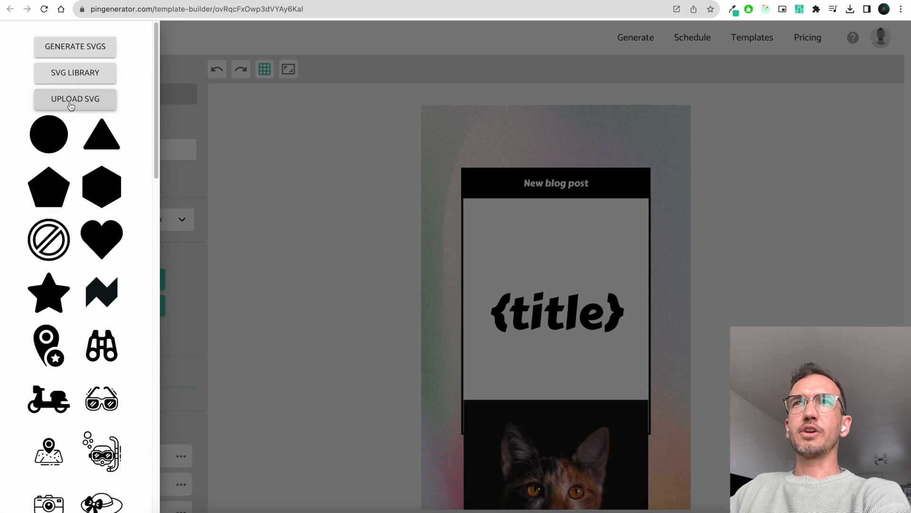
pyautogui.click(79, 75)
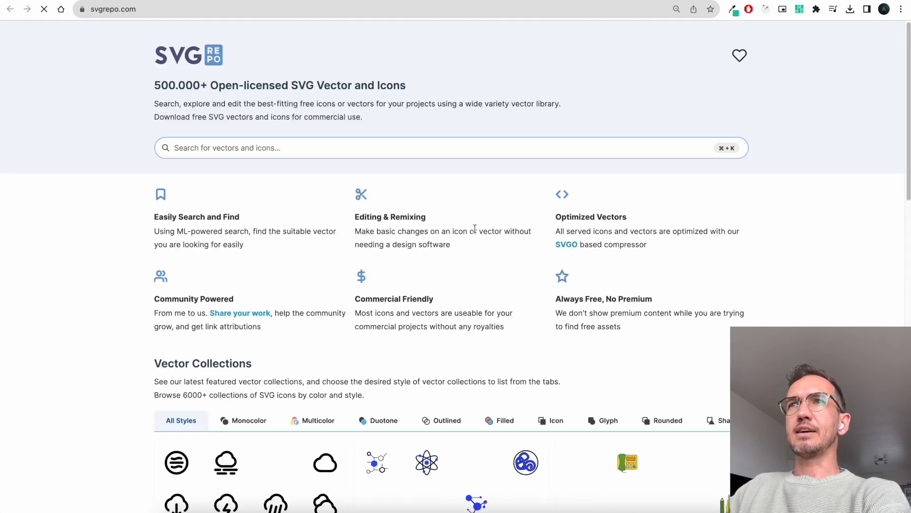
pyautogui.click(460, 150)
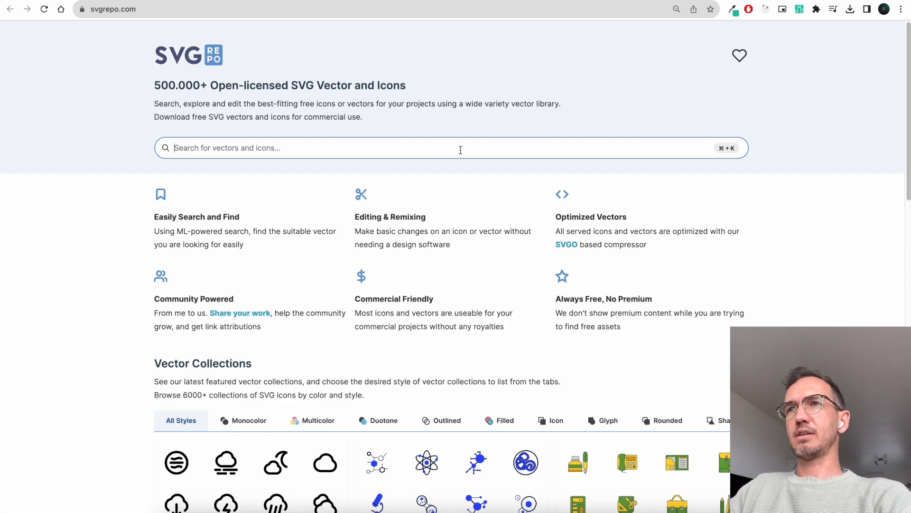
pyautogui.scroll(-10, 617, 252)
pyautogui.scroll(10, 604, 241)
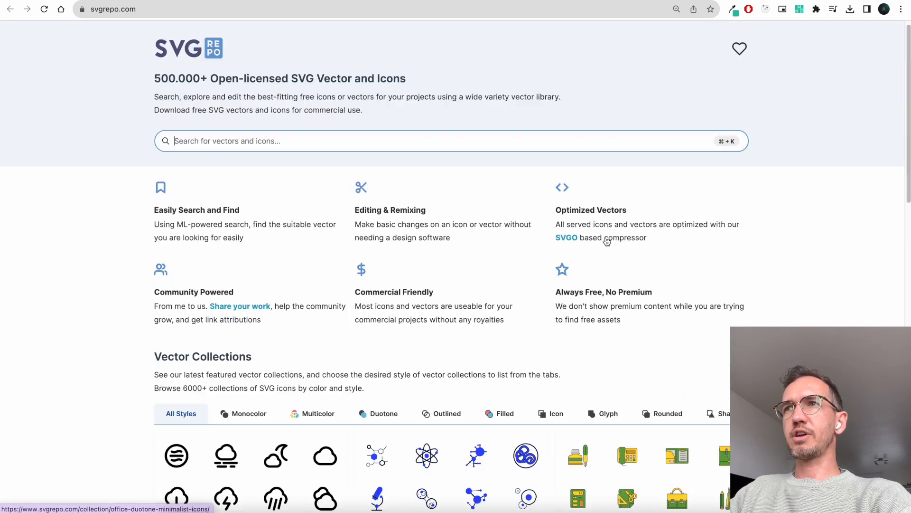
pyautogui.click(370, 0)
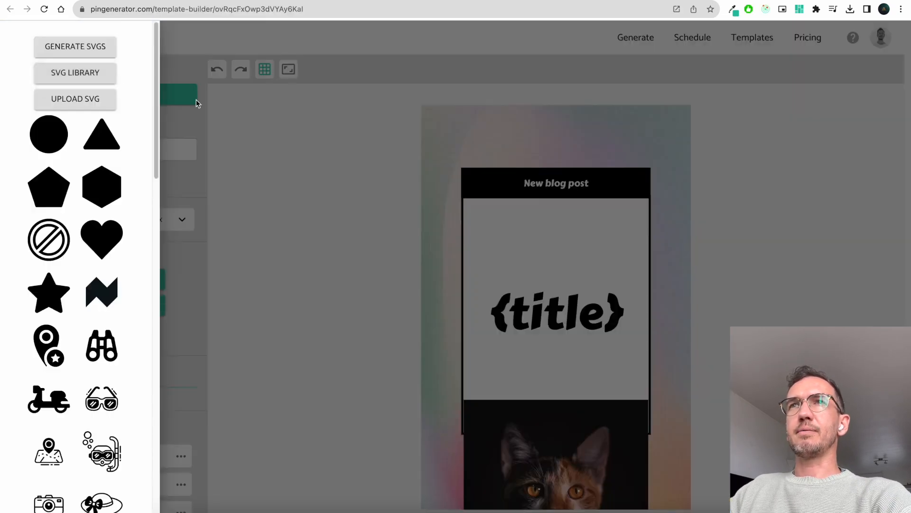
# Open the Haikei SVG generator, preview the Blob Scene and Circle Scatter designs, and return to the template canvas.
pyautogui.click(94, 53)
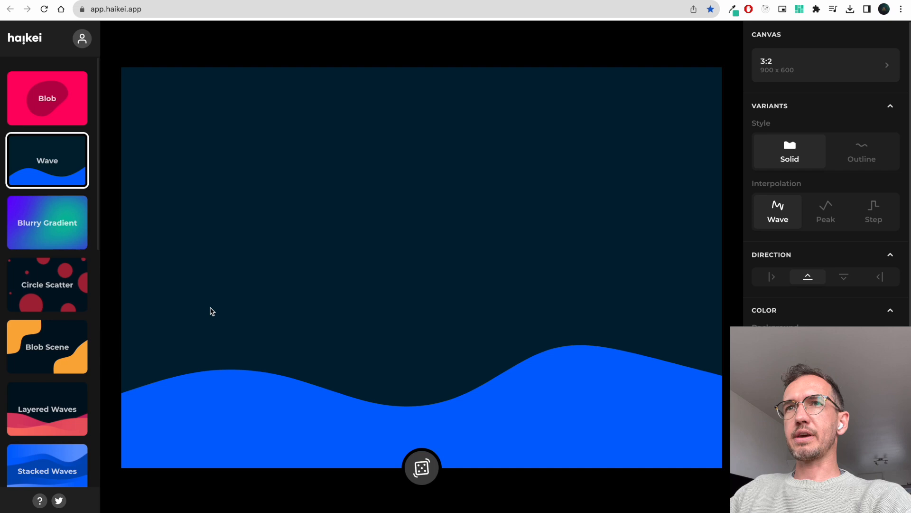
pyautogui.click(47, 347)
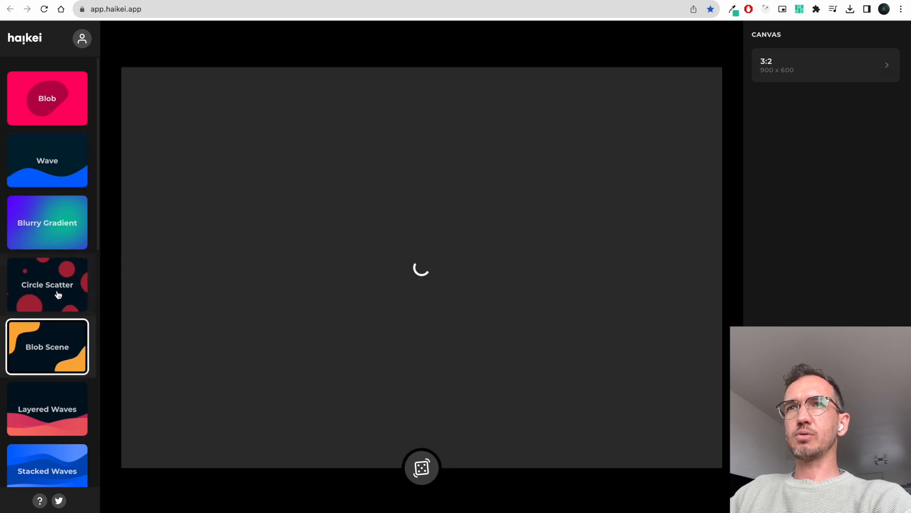
pyautogui.click(56, 294)
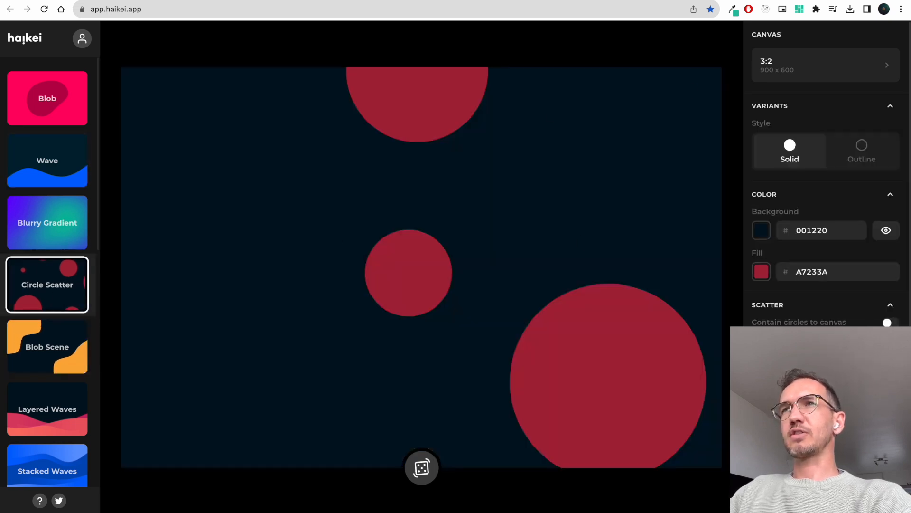
pyautogui.click(304, 1)
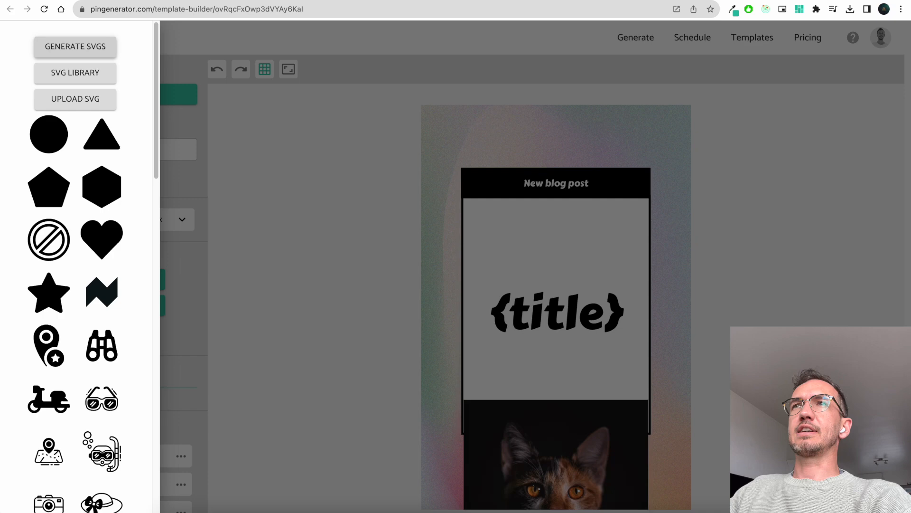
pyautogui.click(305, 275)
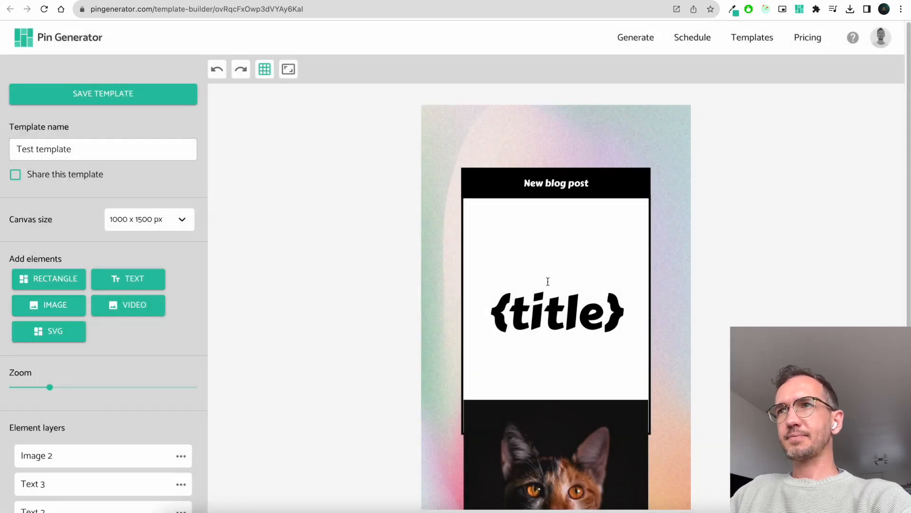
# Zoom the template canvas out slightly and review the element layers list down to Image 1.
pyautogui.scroll(-1, 47, 356)
pyautogui.moveTo(49, 346); pyautogui.dragTo(42, 345)
pyautogui.scroll(1, 142, 260)
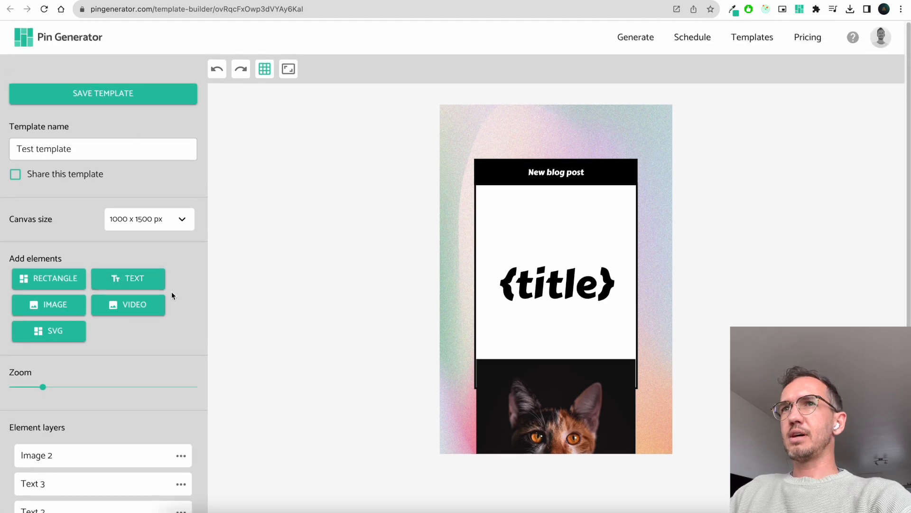
pyautogui.scroll(-3, 171, 291)
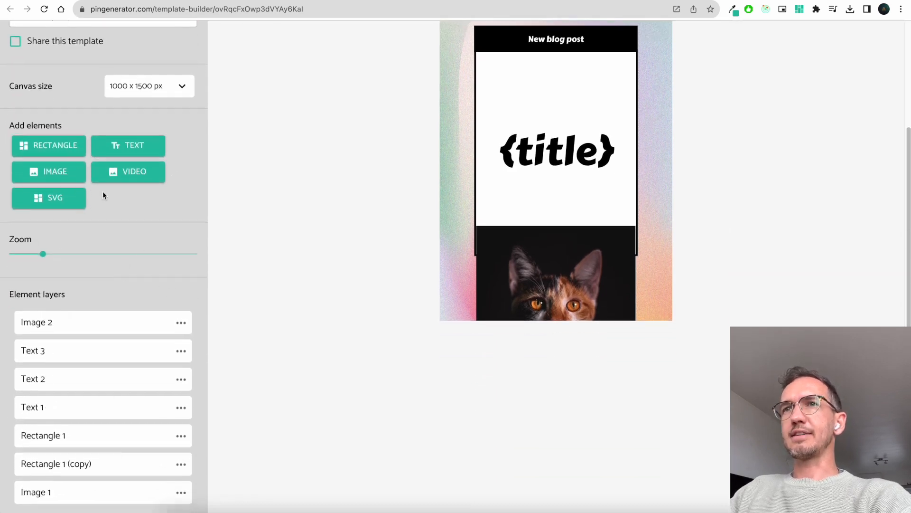
pyautogui.scroll(2, 142, 297)
pyautogui.scroll(-1, 143, 291)
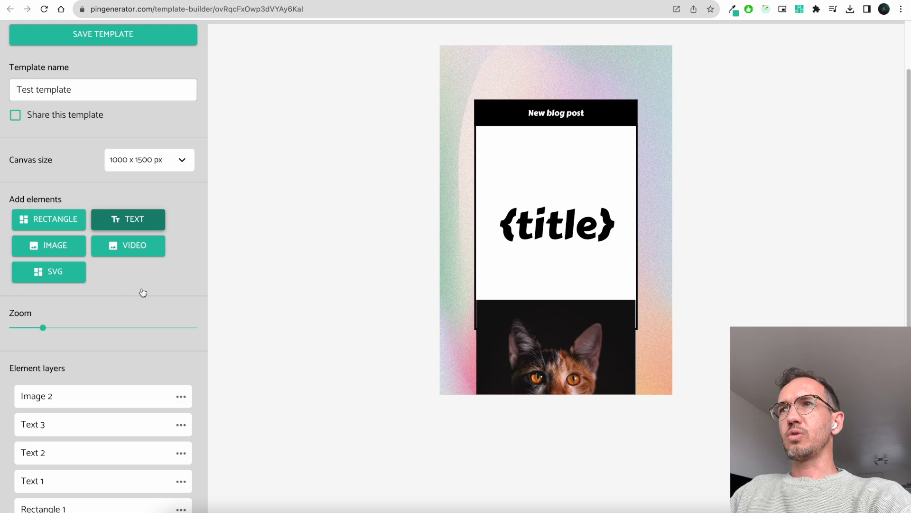
pyautogui.scroll(-1, 99, 475)
pyautogui.moveTo(90, 494)
pyautogui.mouseDown()
pyautogui.moveTo(86, 380)
pyautogui.moveTo(98, 493)
pyautogui.moveTo(101, 340)
pyautogui.moveTo(105, 490)
pyautogui.moveTo(97, 493)
pyautogui.mouseUp()
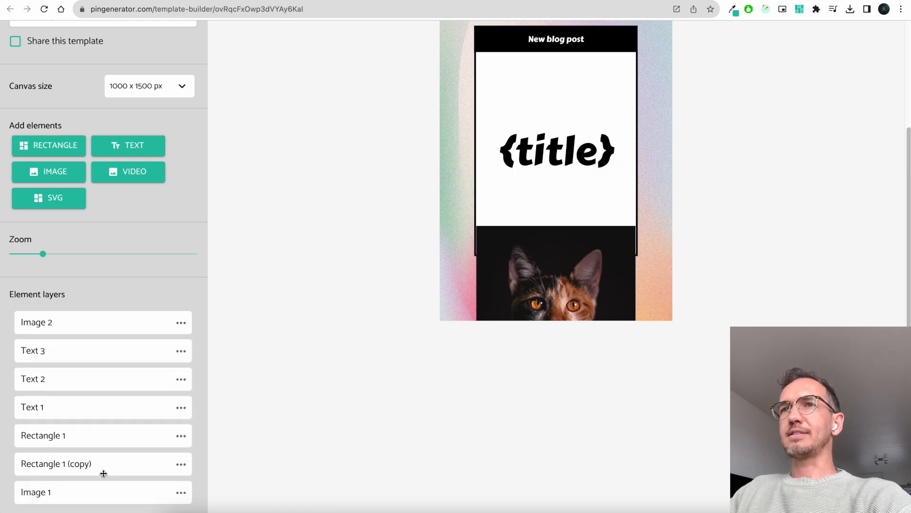
# Select the cat image on the canvas and examine its position in the element layer order.
pyautogui.click(553, 268)
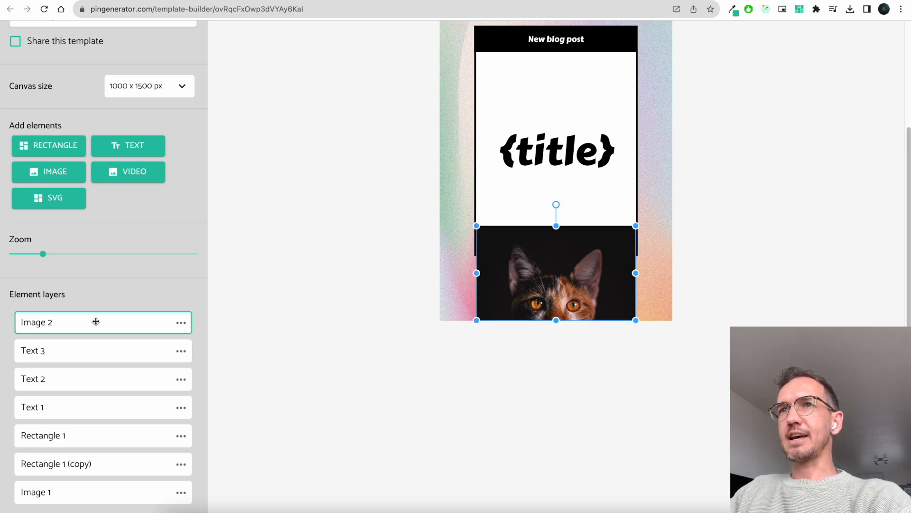
pyautogui.moveTo(94, 327)
pyautogui.mouseDown()
pyautogui.moveTo(94, 505)
pyautogui.moveTo(98, 318)
pyautogui.mouseUp()
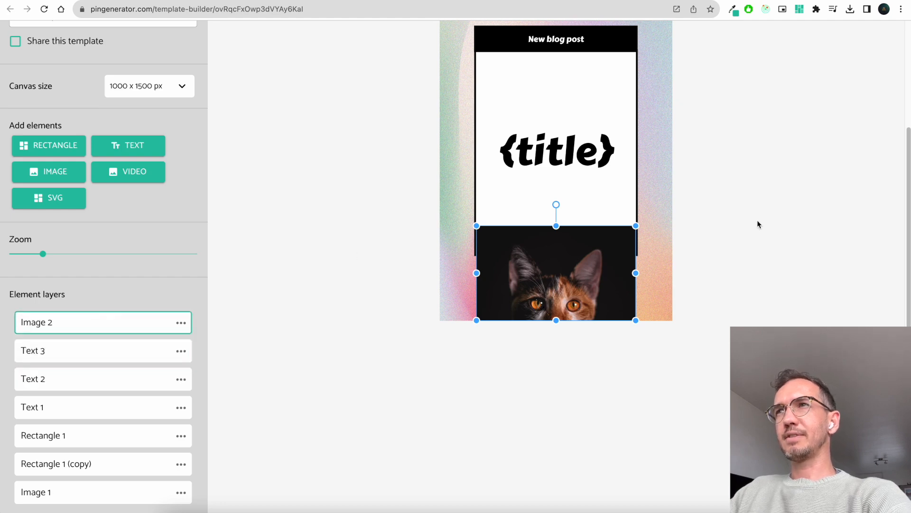
pyautogui.click(688, 204)
pyautogui.click(576, 270)
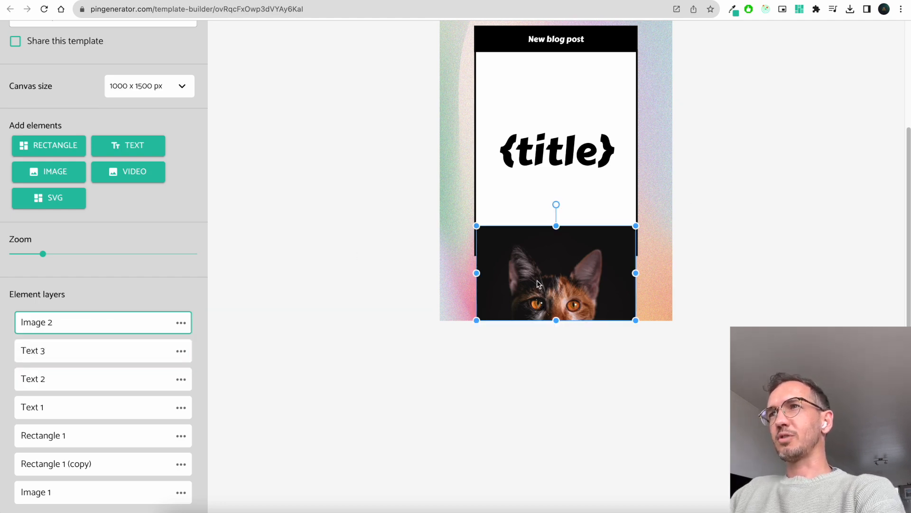
# Deselect the cat image and save the test template.
pyautogui.scroll(5, 690, 195)
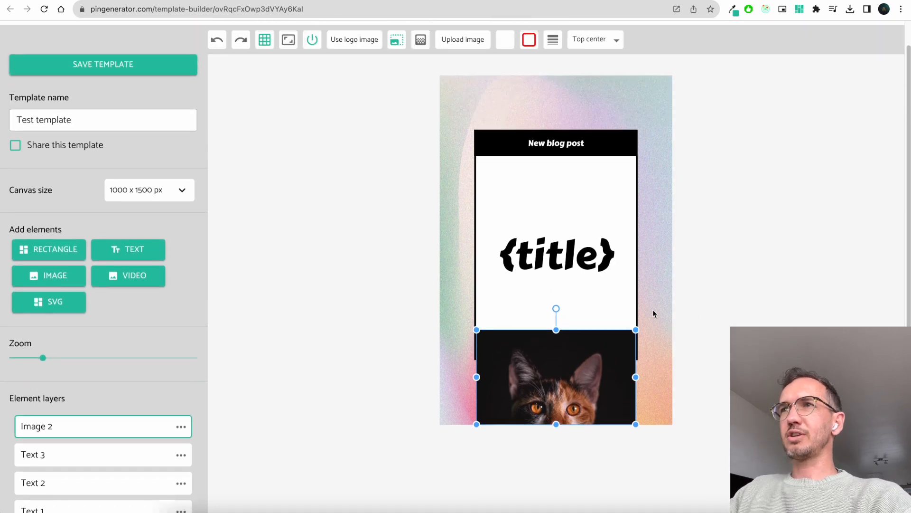
pyautogui.click(697, 248)
pyautogui.click(151, 80)
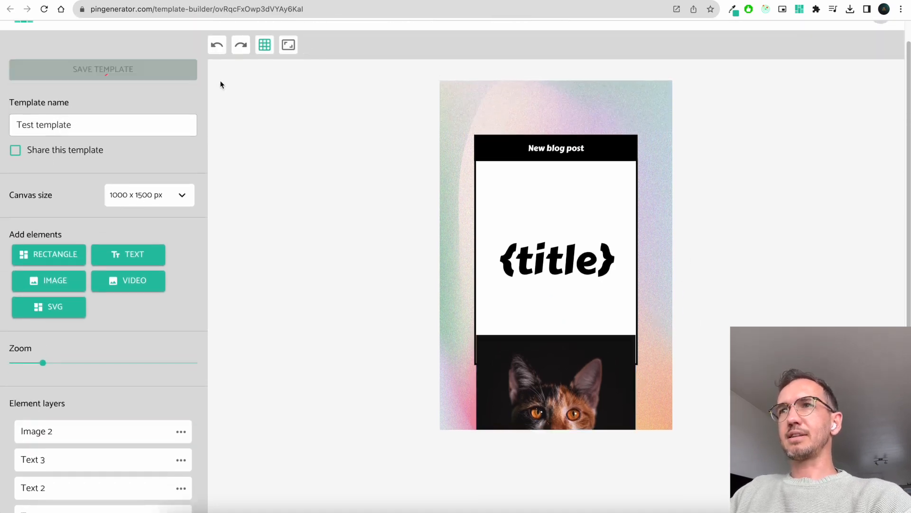
# Inspect the {title} text and the "New blog post" header, and clear the selection.
pyautogui.click(554, 262)
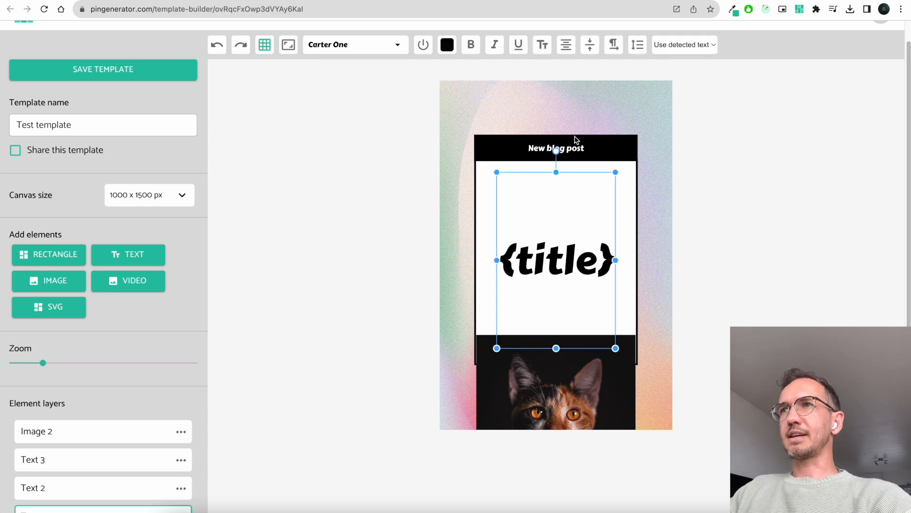
pyautogui.click(568, 149)
pyautogui.click(690, 209)
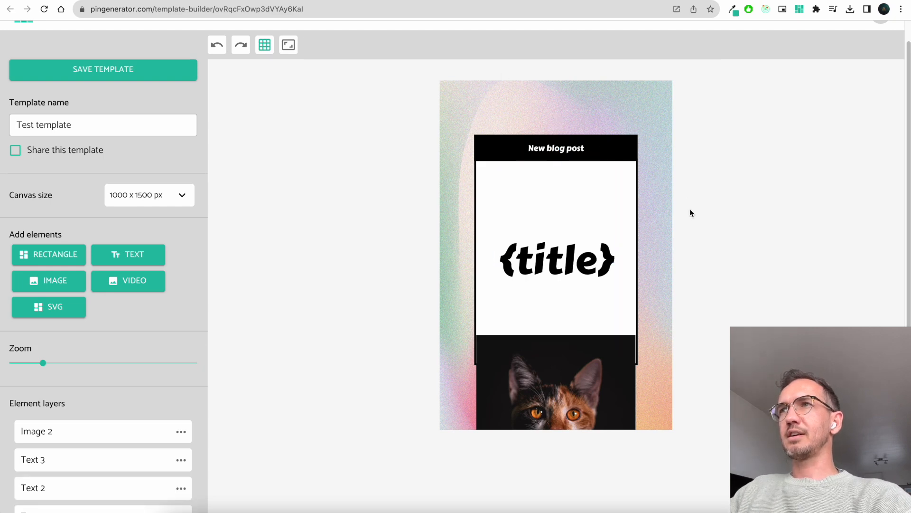
# Switch to the pin generation page and collapse the Colors and Font settings.
pyautogui.scroll(1, 204, 38)
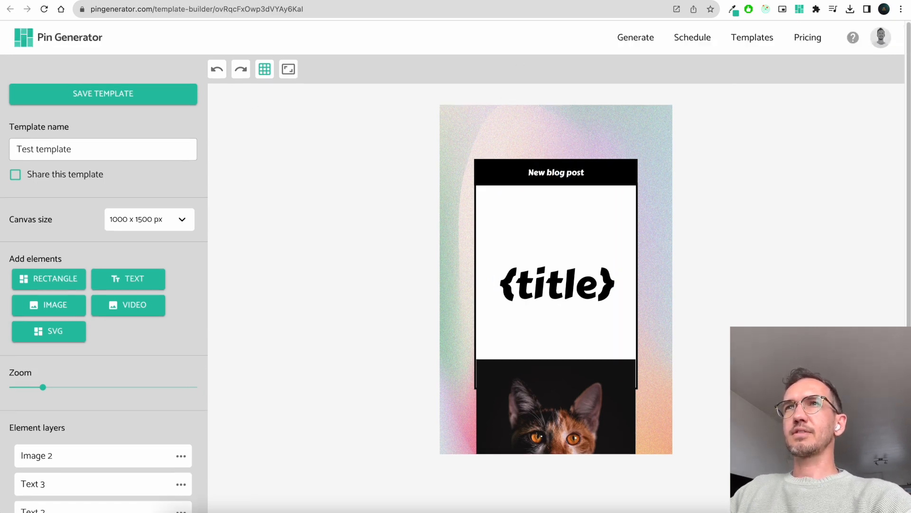
pyautogui.click(95, 1)
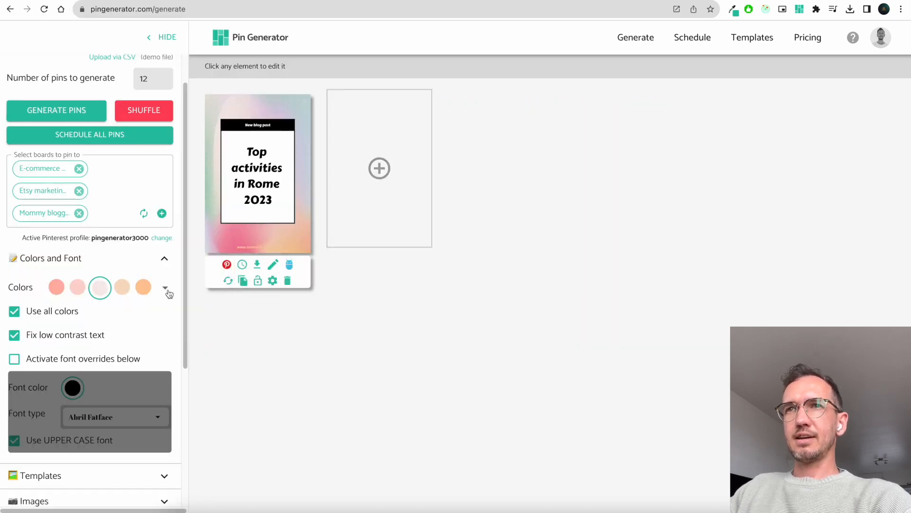
pyautogui.click(165, 260)
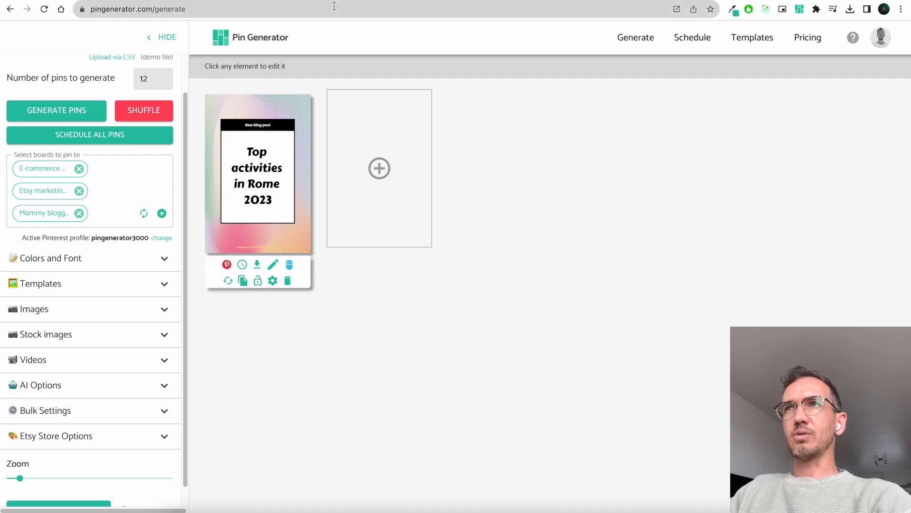
# Refresh the list of your own templates on the generation page and select Test template.
pyautogui.click(273, 264)
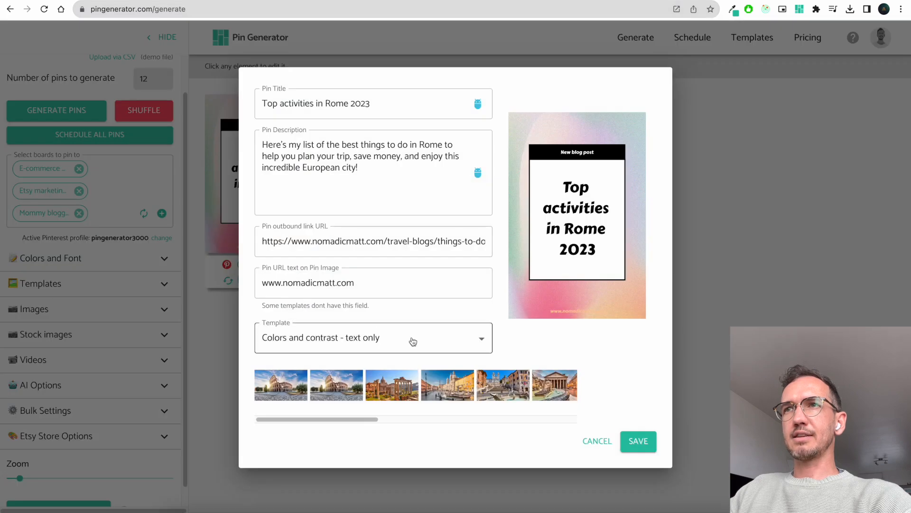
pyautogui.click(589, 441)
pyautogui.click(165, 283)
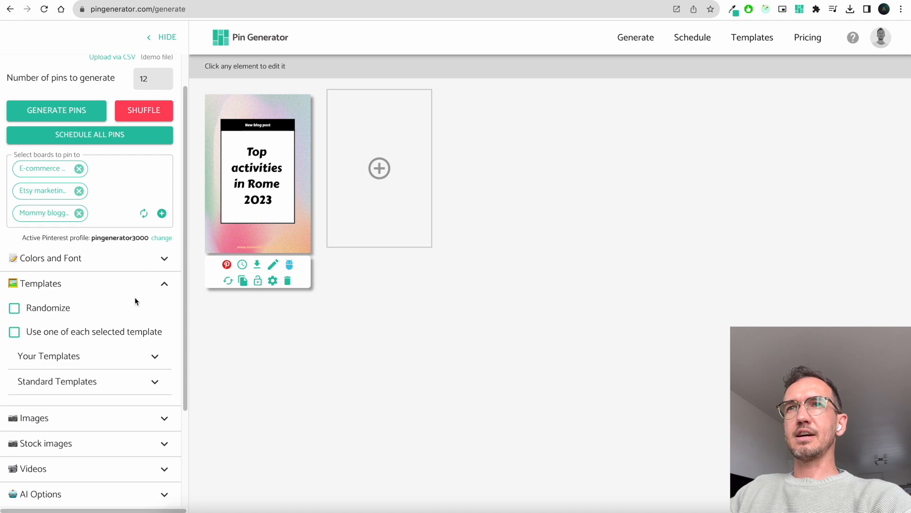
pyautogui.click(150, 358)
pyautogui.scroll(-2, 53, 266)
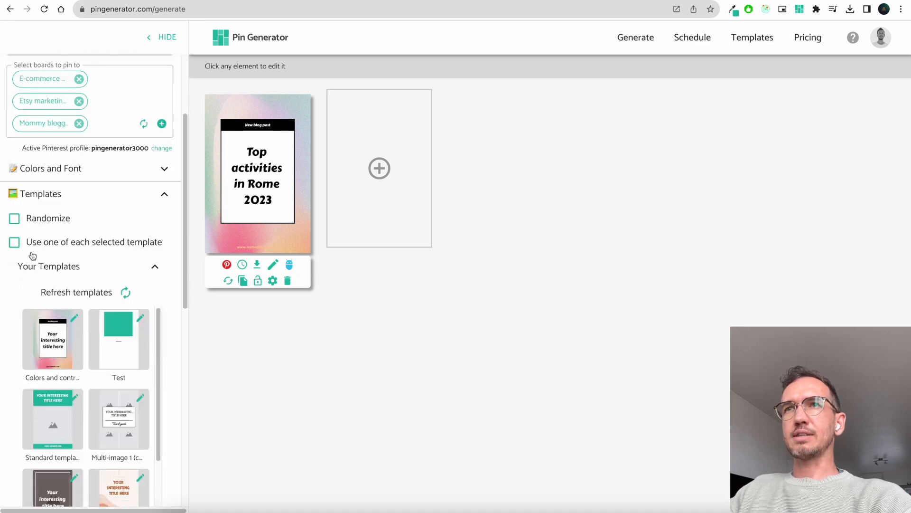
pyautogui.click(126, 293)
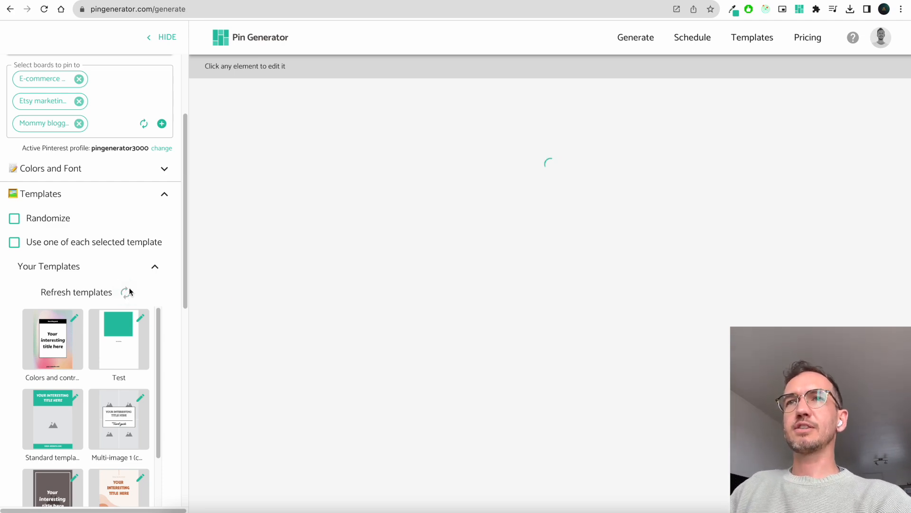
pyautogui.click(54, 353)
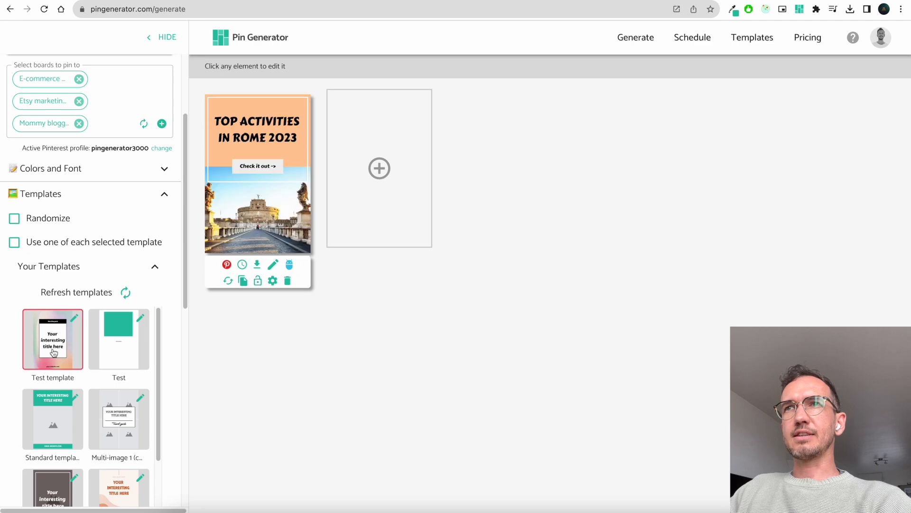
# Collapse your own templates and look through the Standard Templates list.
pyautogui.click(155, 267)
pyautogui.click(153, 291)
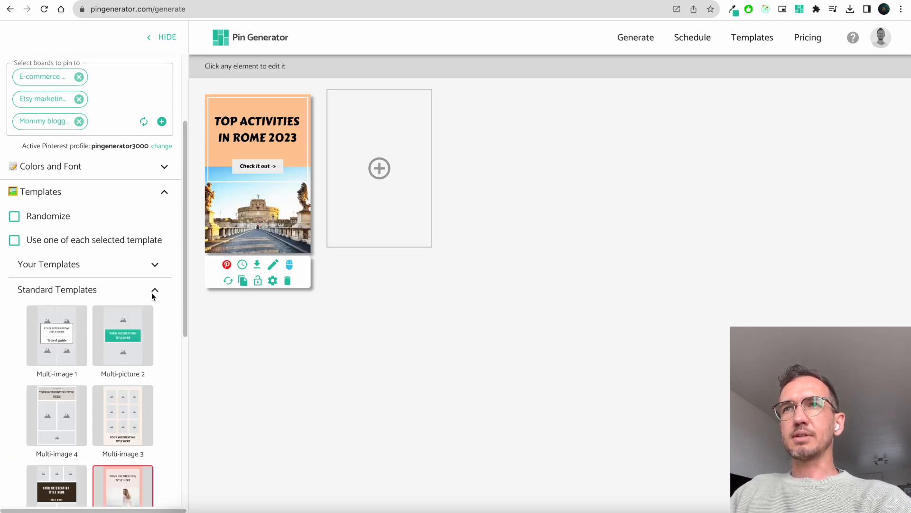
pyautogui.scroll(-5, 151, 295)
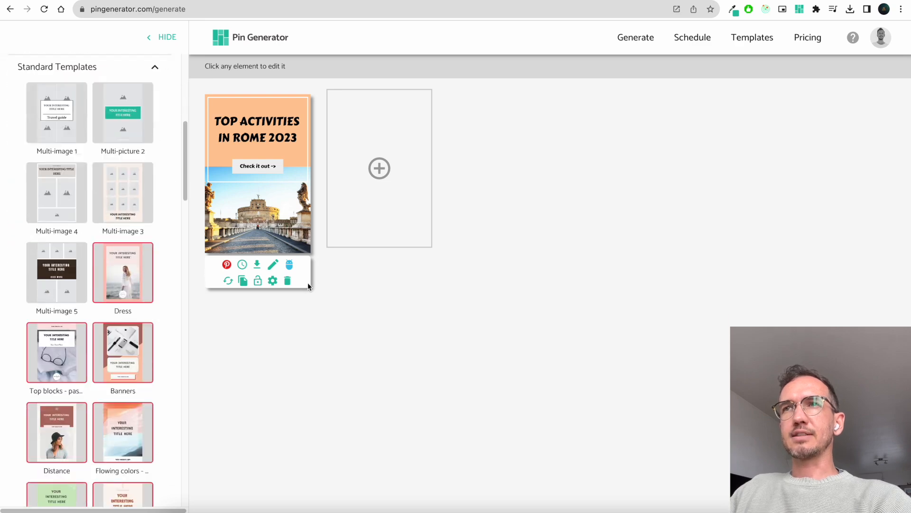
# Change the Rome pin's template to Test template in its pin details and save.
pyautogui.click(272, 264)
pyautogui.click(442, 334)
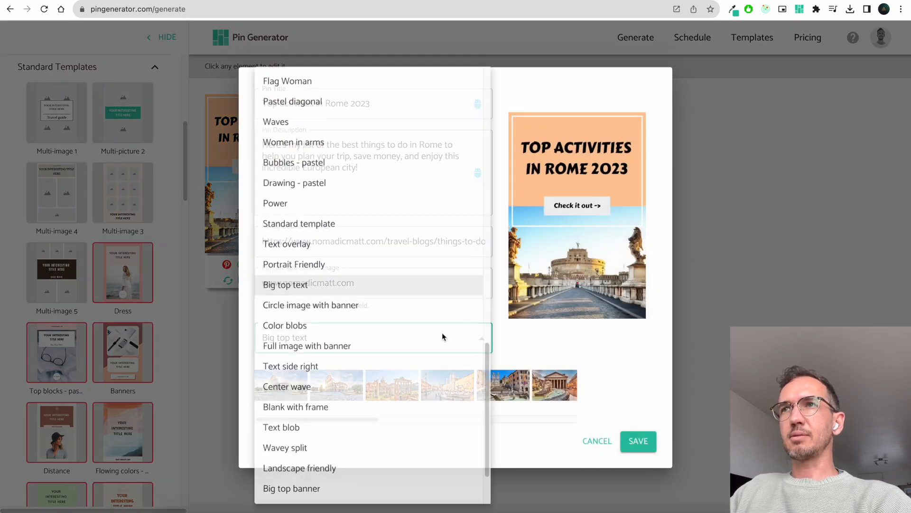
pyautogui.scroll(-2, 439, 338)
pyautogui.scroll(15, 429, 344)
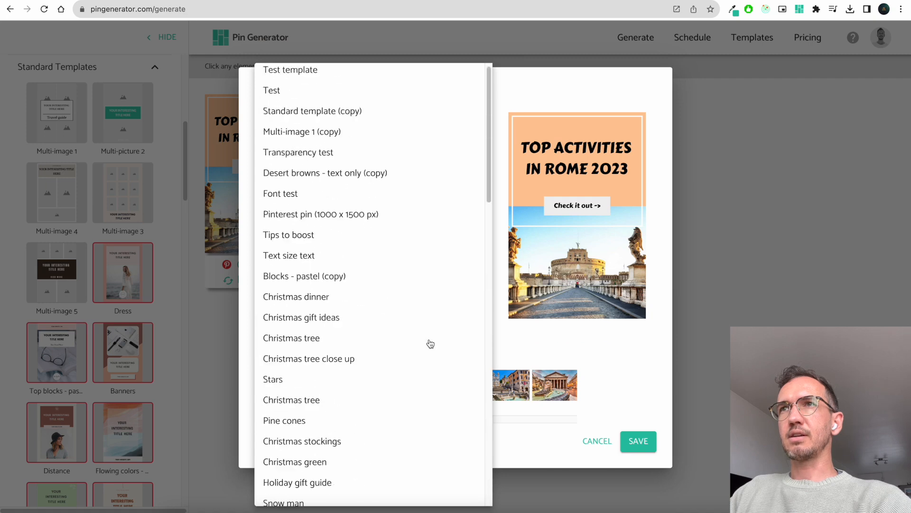
pyautogui.click(350, 83)
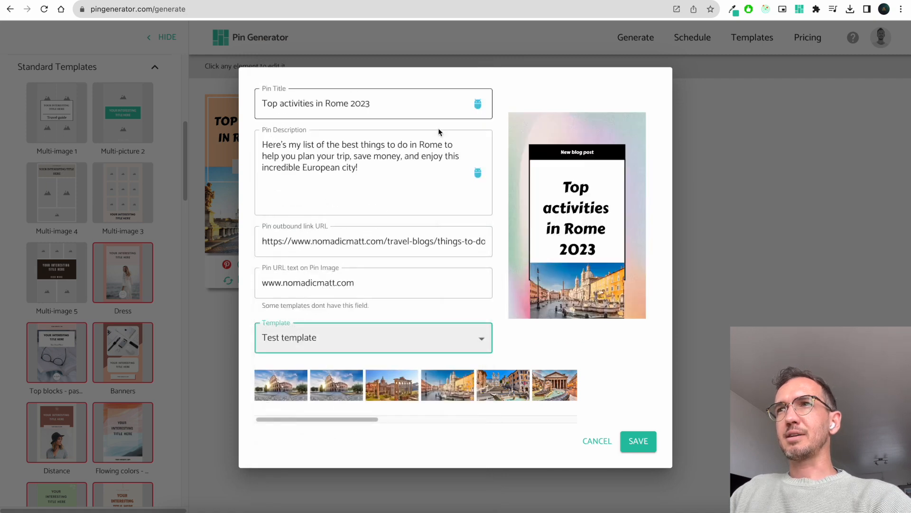
pyautogui.click(630, 442)
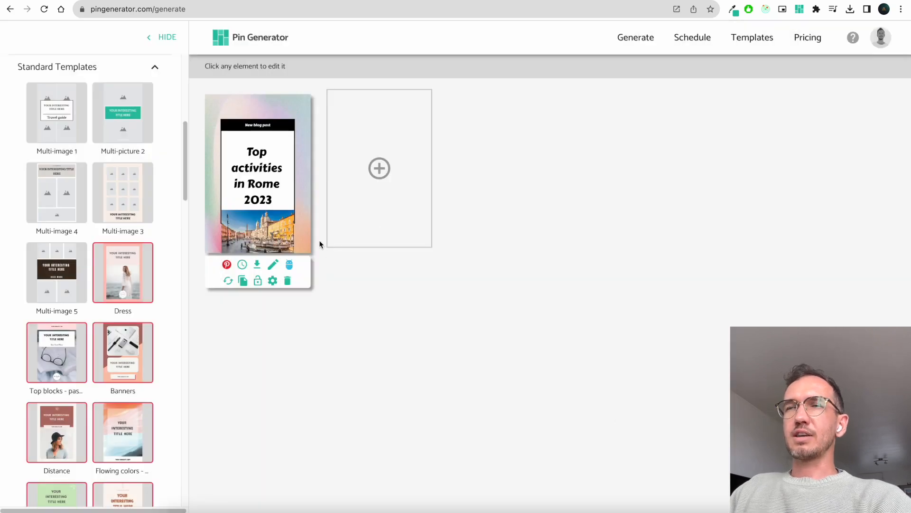
# Move the piazza photo on the Rome pin up over the middle of the title text.
pyautogui.click(261, 163)
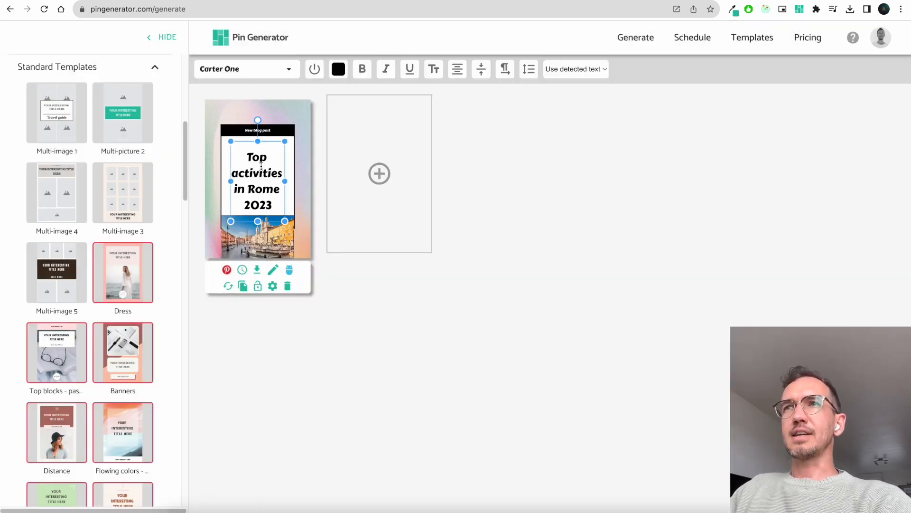
pyautogui.click(265, 231)
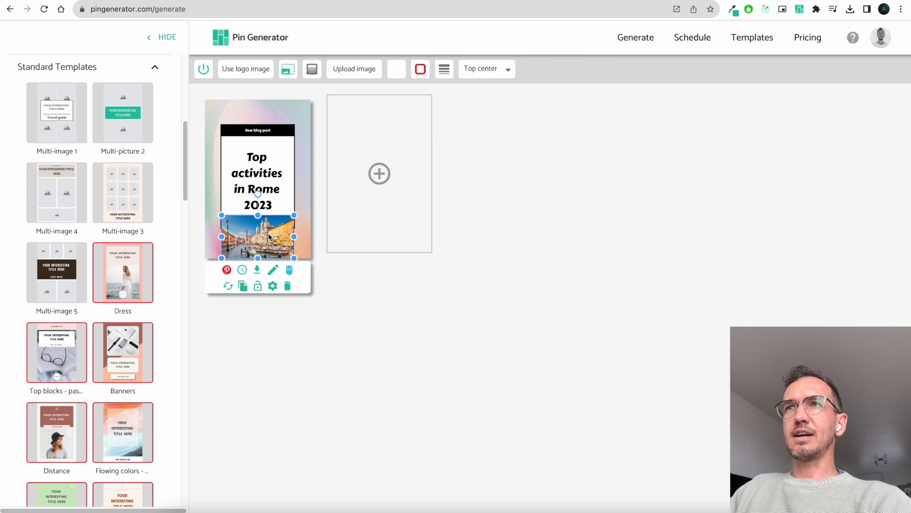
pyautogui.moveTo(311, 197)
pyautogui.mouseDown()
pyautogui.moveTo(270, 177)
pyautogui.moveTo(276, 209)
pyautogui.moveTo(261, 175)
pyautogui.mouseUp()
pyautogui.click(262, 251)
# Try several Rome photos on the pin in its details, ending with the Pantheon, and cancel the dialog.
pyautogui.click(273, 270)
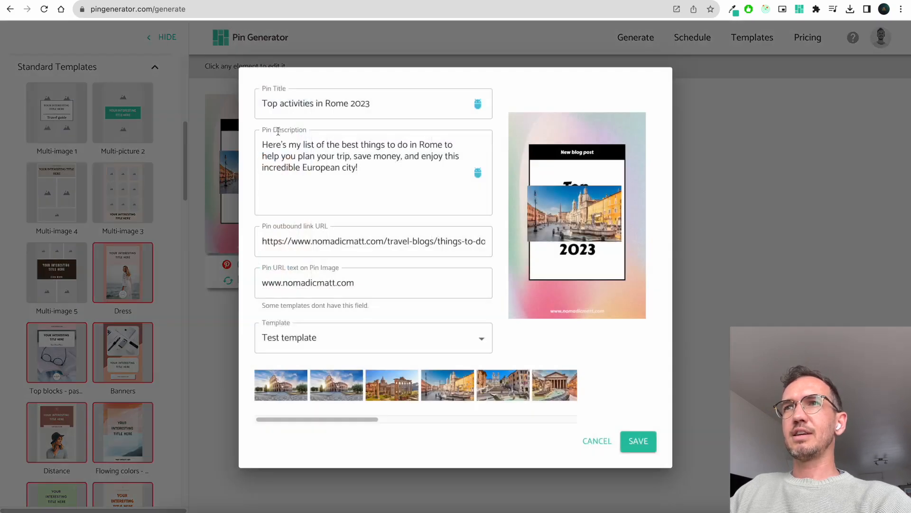
pyautogui.click(345, 393)
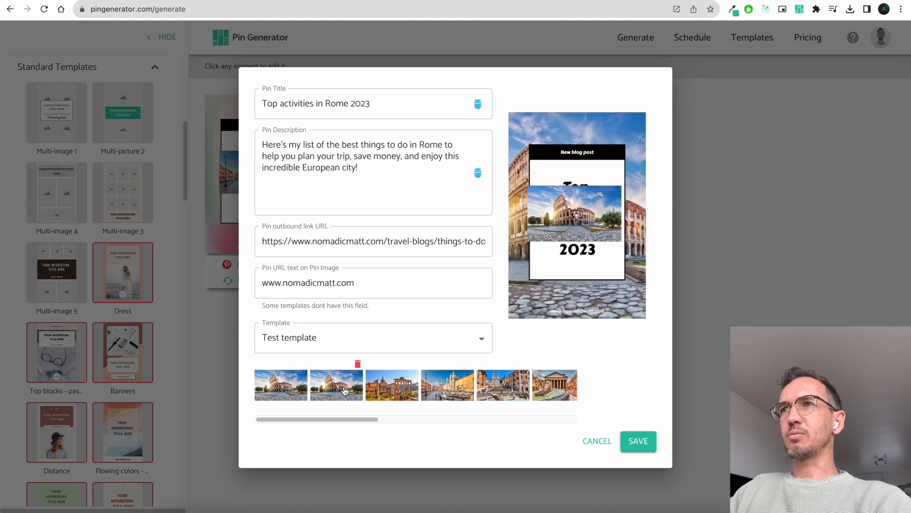
pyautogui.click(383, 393)
pyautogui.click(463, 395)
pyautogui.click(527, 389)
pyautogui.click(557, 391)
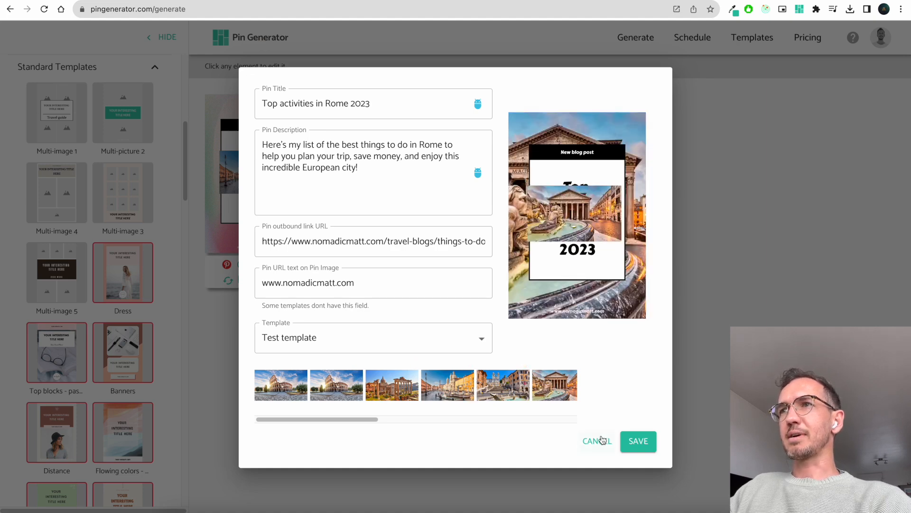
pyautogui.click(599, 441)
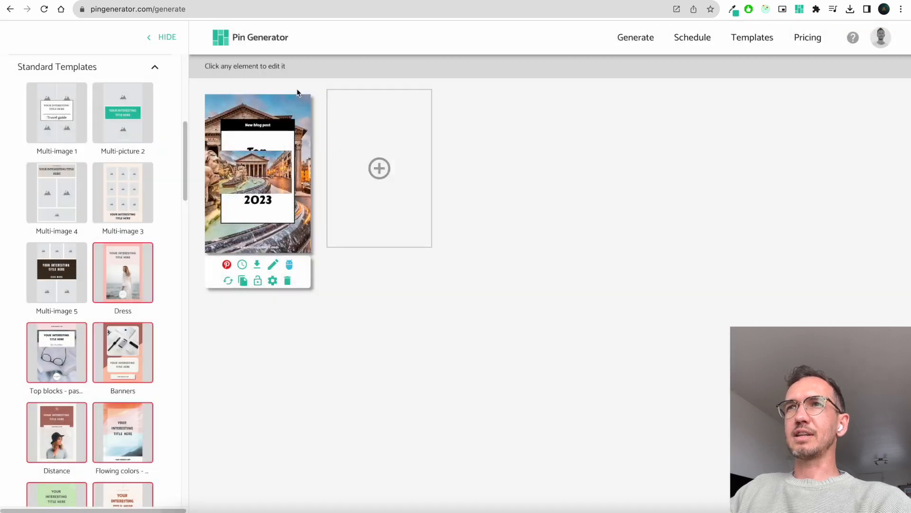
# Switch off automatic image replacement for the pin's background image and check the same setting on the central photo.
pyautogui.click(298, 97)
pyautogui.click(203, 71)
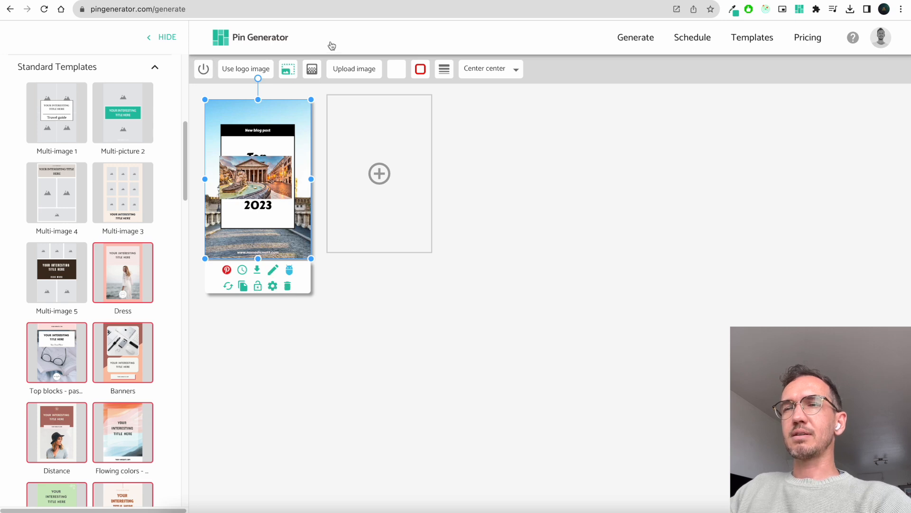
pyautogui.click(262, 178)
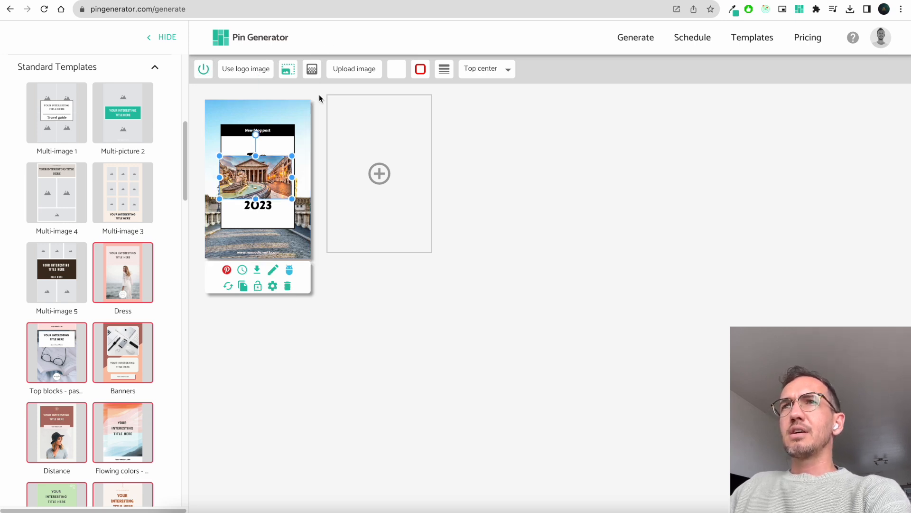
pyautogui.click(318, 167)
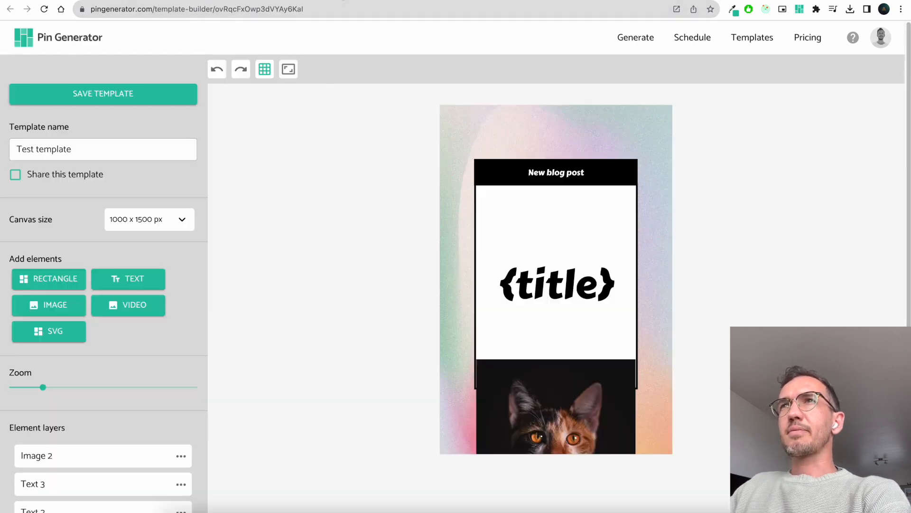
# Move the cat image to the upper left corner of the canvas in the template builder and save the template.
pyautogui.click(567, 412)
pyautogui.moveTo(567, 412); pyautogui.dragTo(528, 160)
pyautogui.click(122, 97)
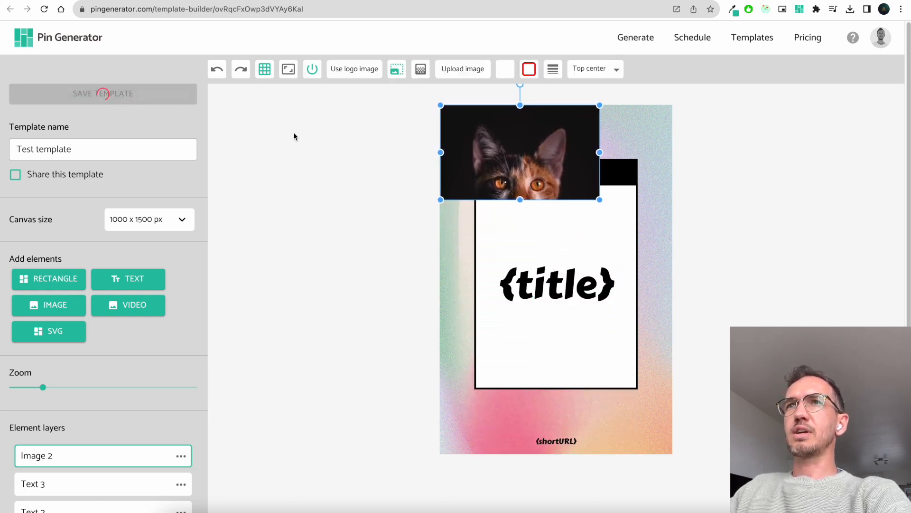
# Return to the pin generation page, refresh your own templates and inspect the regenerated pin's corner photo.
pyautogui.click(112, 0)
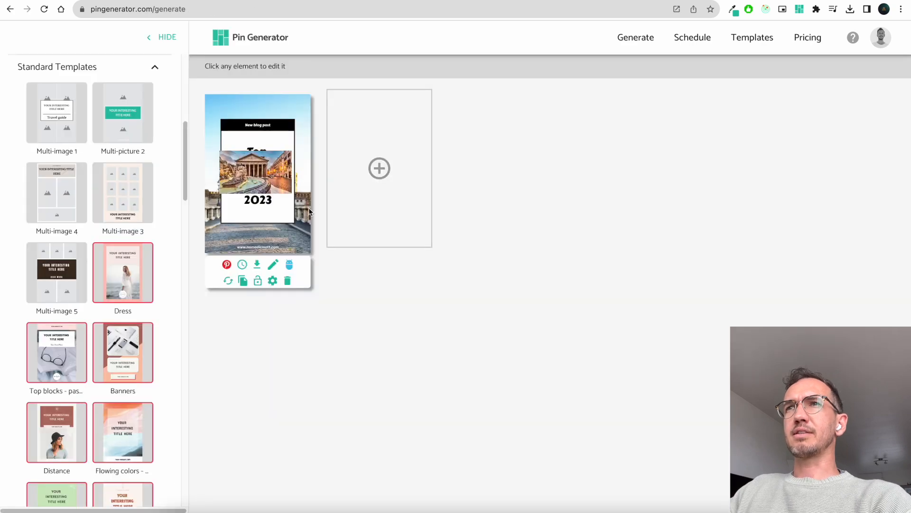
pyautogui.scroll(5, 149, 260)
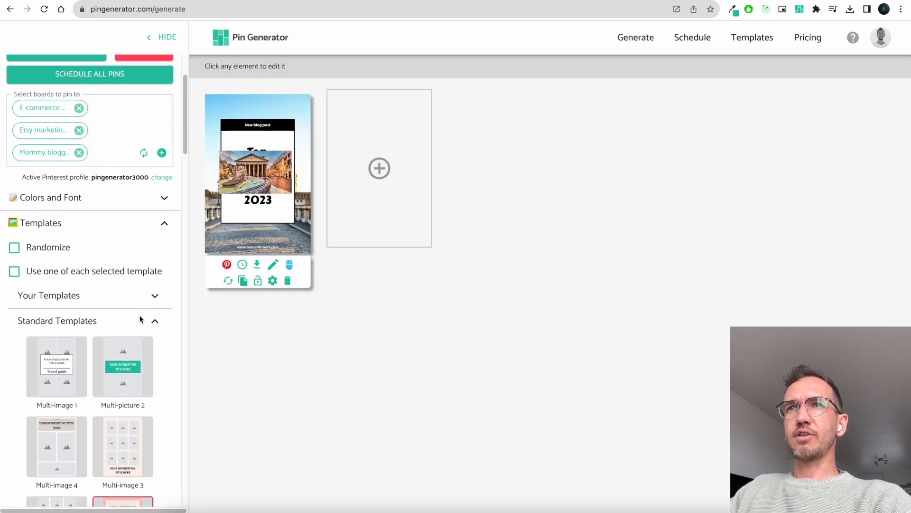
pyautogui.click(153, 296)
pyautogui.click(125, 322)
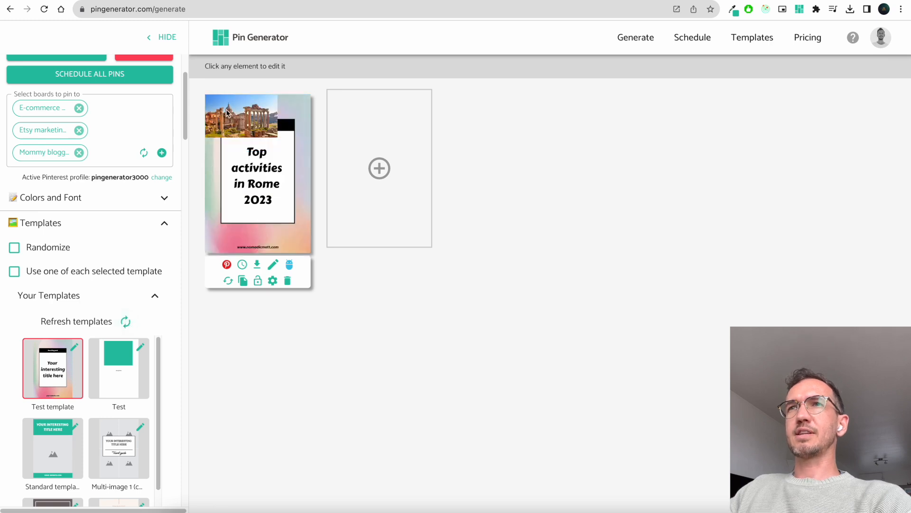
pyautogui.click(226, 113)
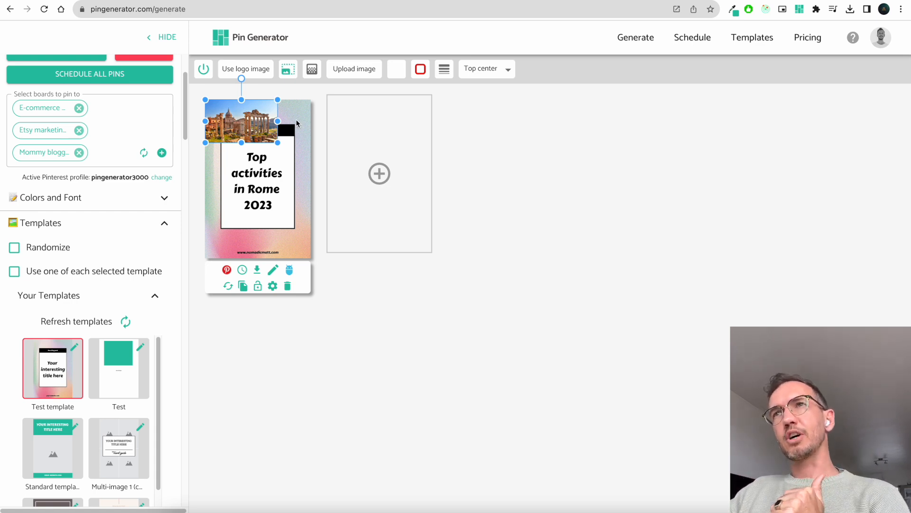
pyautogui.click(313, 109)
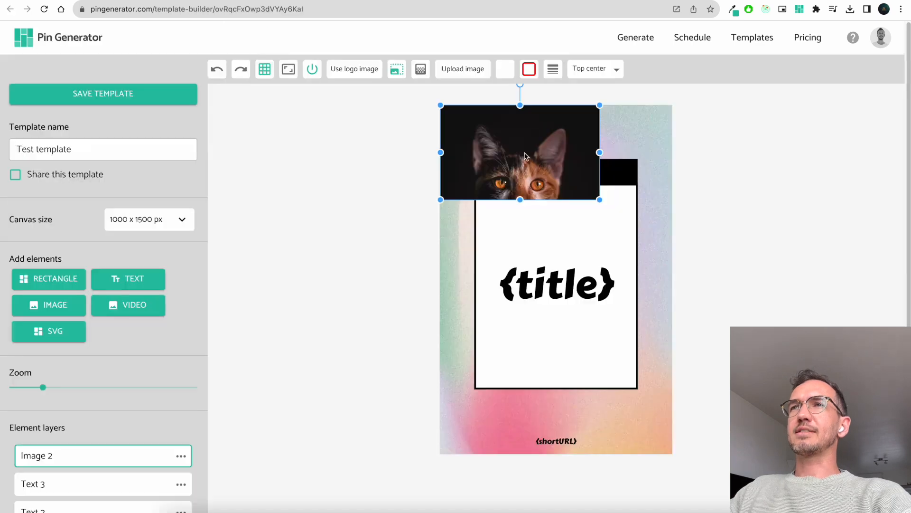
# In the template builder, centre the cat image just below the "New blog post" header and delete it.
pyautogui.moveTo(507, 161); pyautogui.dragTo(541, 237)
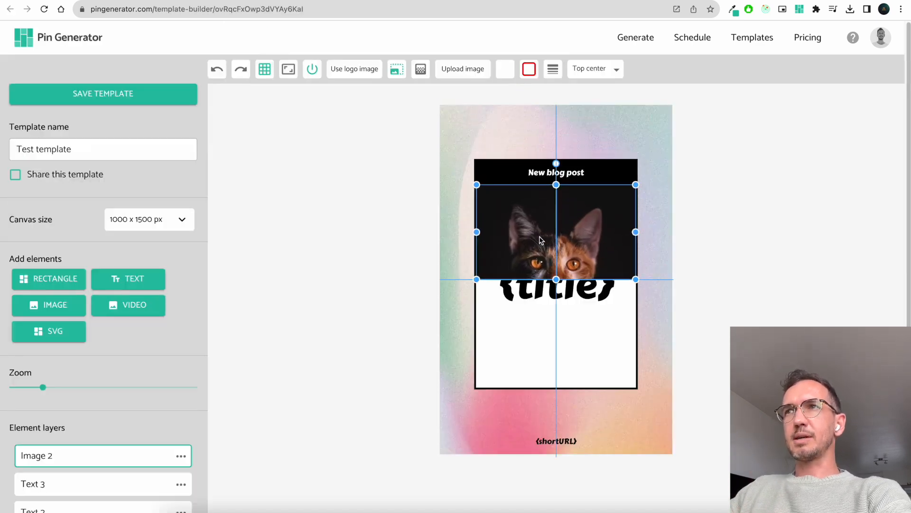
pyautogui.click(677, 200)
pyautogui.click(563, 245)
pyautogui.press('Delete')
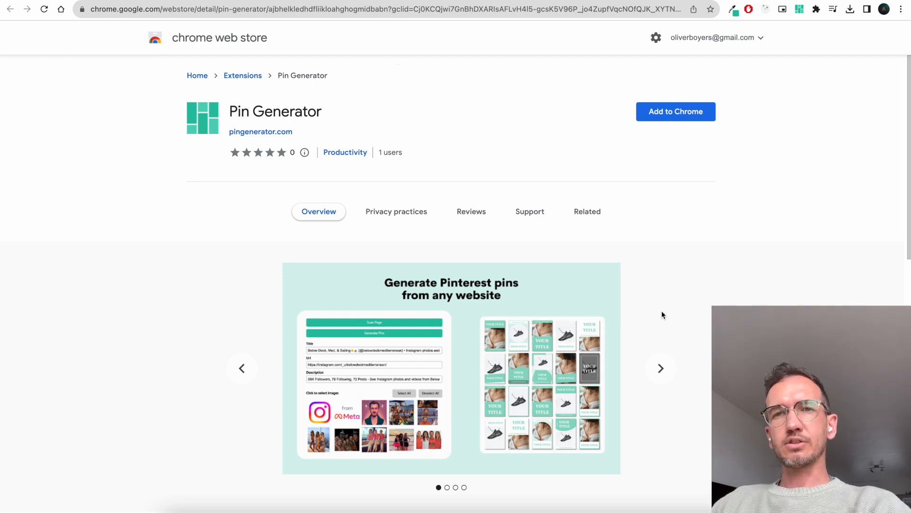
# Look through the preview images on Pin Generator's Chrome Web Store page.
pyautogui.scroll(-1, 662, 314)
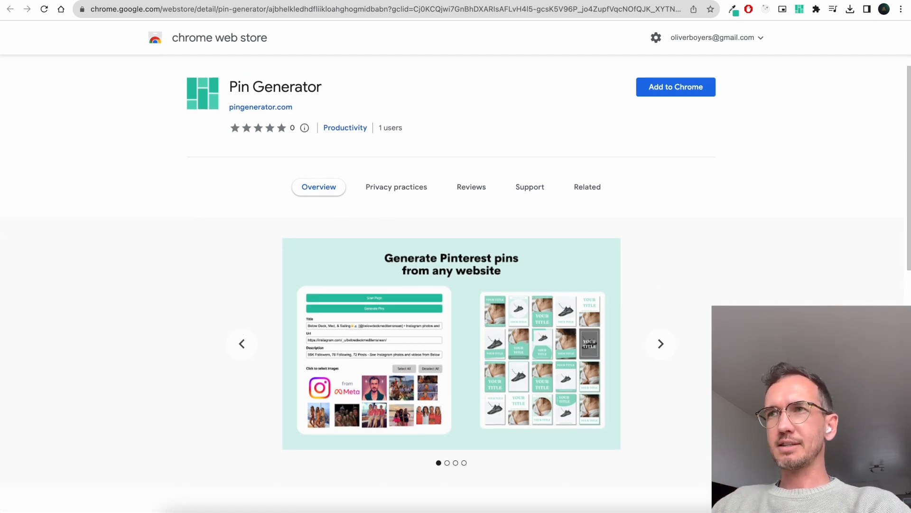
pyautogui.scroll(1, 451, 285)
pyautogui.click(662, 370)
pyautogui.click(662, 371)
pyautogui.click(663, 370)
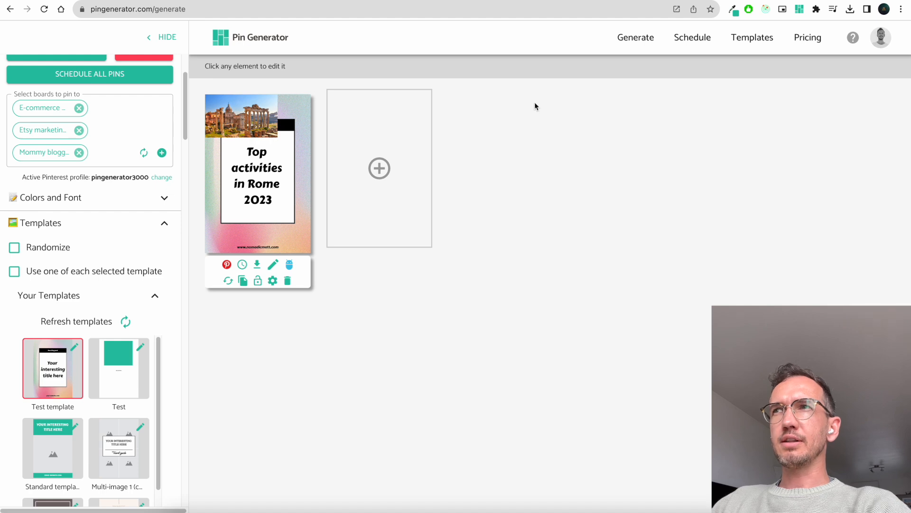
# Return to Pin Generator and bring up the library of your own templates.
pyautogui.click(636, 38)
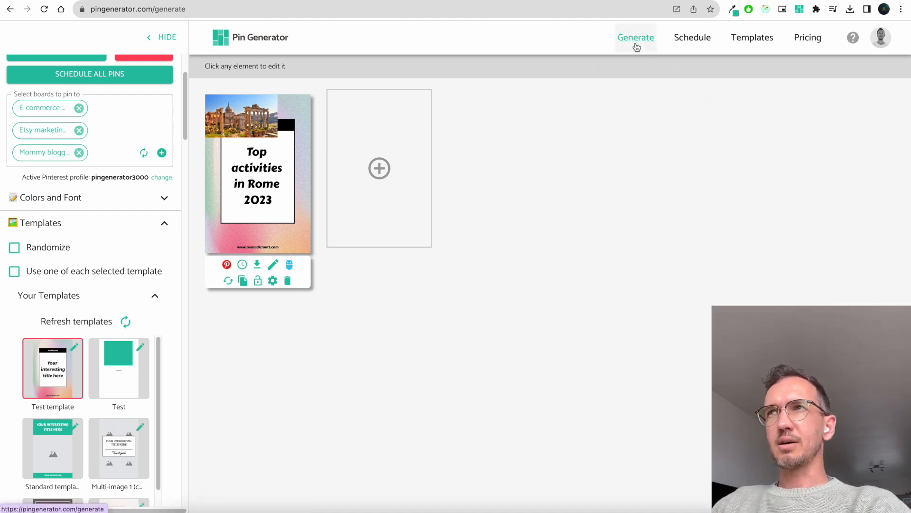
pyautogui.click(242, 46)
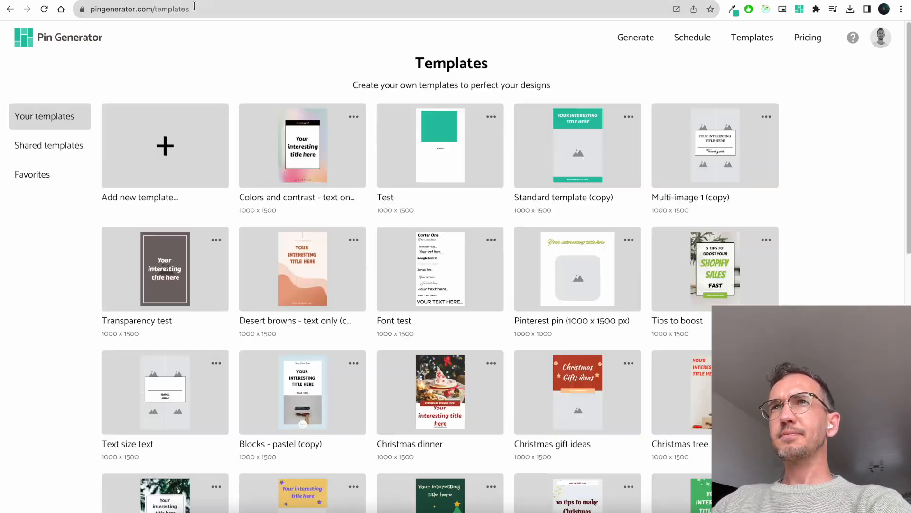
# Open the Instagram profile of justcoloursprinting.
pyautogui.click(195, 8)
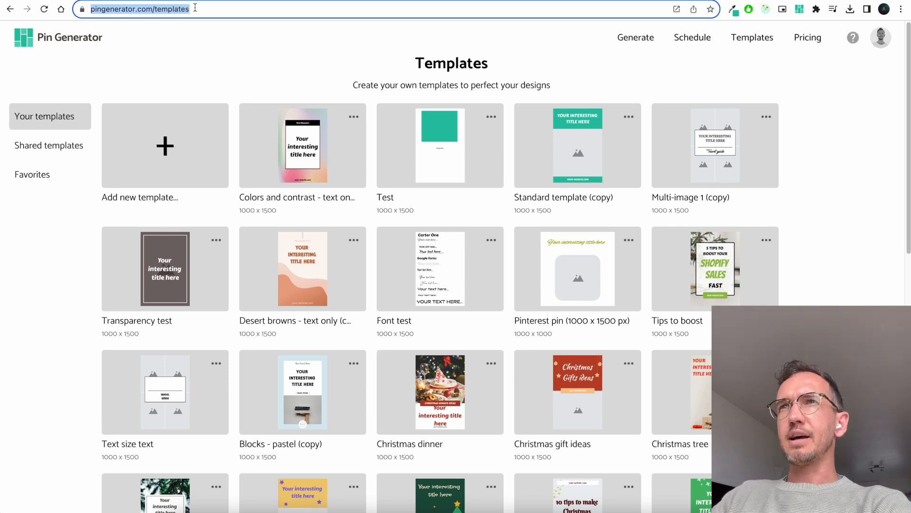
pyautogui.click(319, 10)
pyautogui.press('super+a')
pyautogui.write('instagram.com')
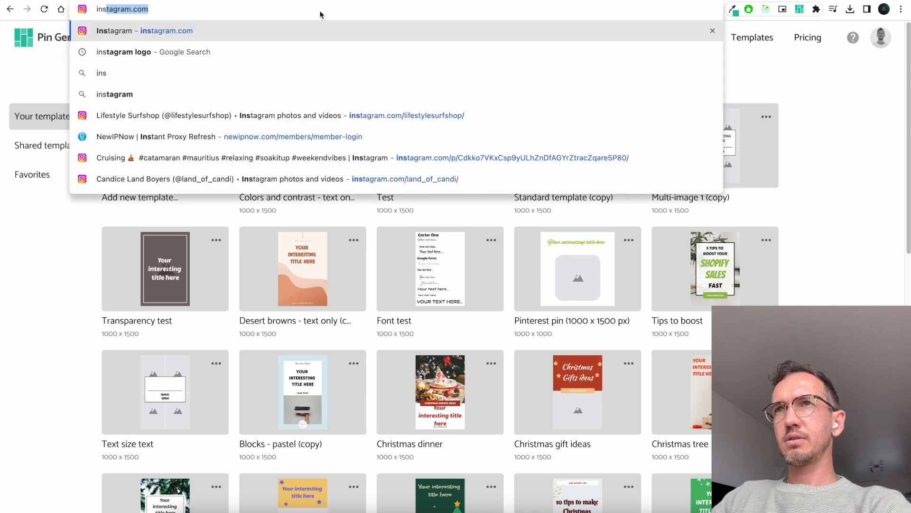
pyautogui.press('Down')
pyautogui.press('Down')
pyautogui.press('Down')
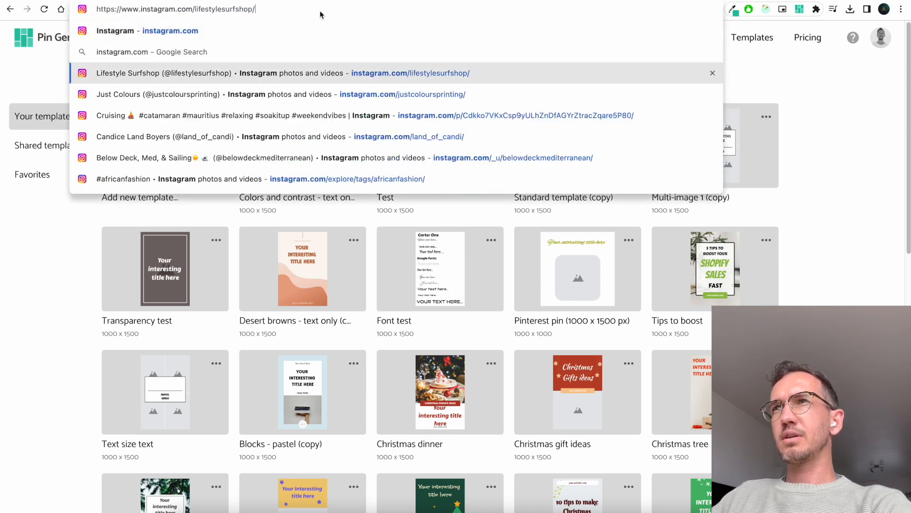
pyautogui.press('Return')
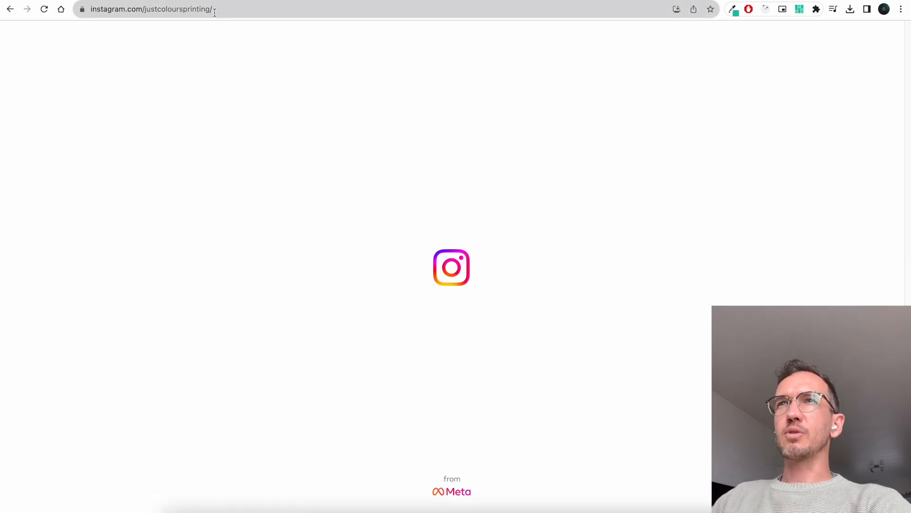
# Copy the Instagram profile's URL and generate pins from it on Pin Generator's home page.
pyautogui.click(230, 10)
pyautogui.press('super+c')
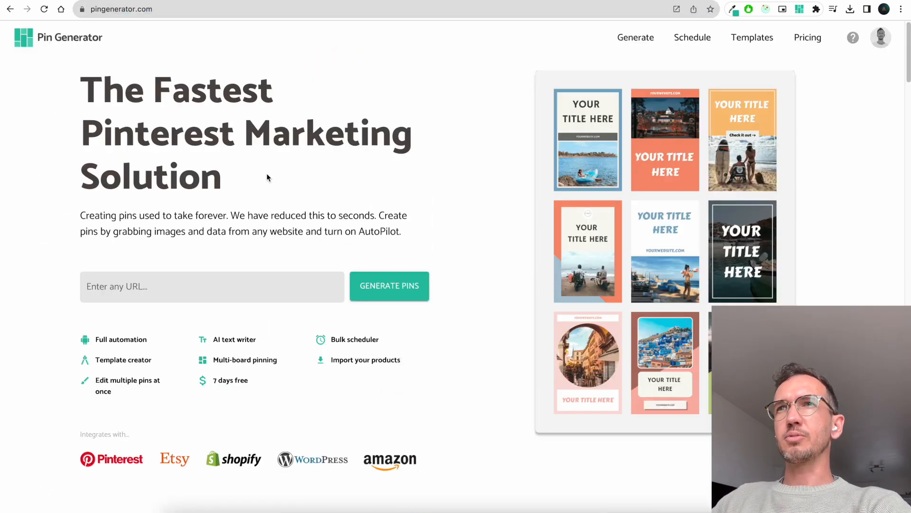
pyautogui.click(235, 287)
pyautogui.press('super+v')
pyautogui.click(382, 287)
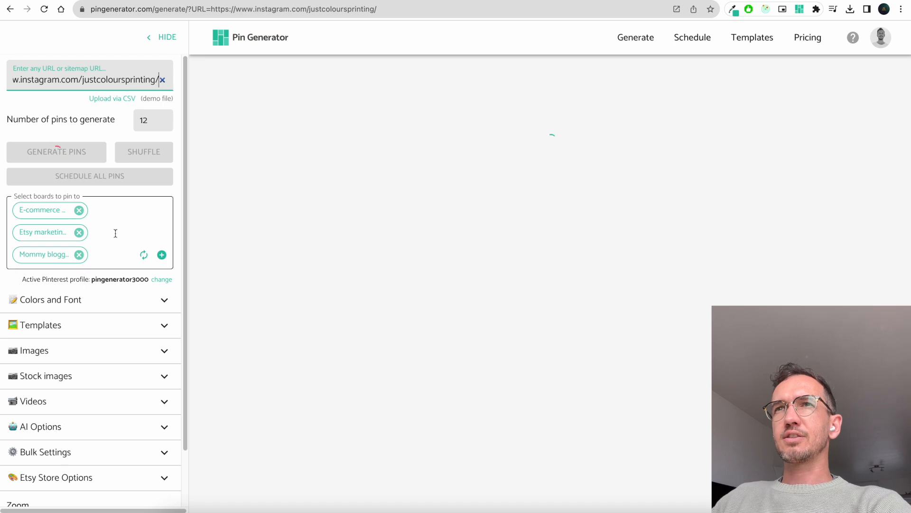
# Remove all three boards selected for pinning and accept the use of all detected images.
pyautogui.click(78, 210)
pyautogui.click(79, 209)
pyautogui.click(79, 209)
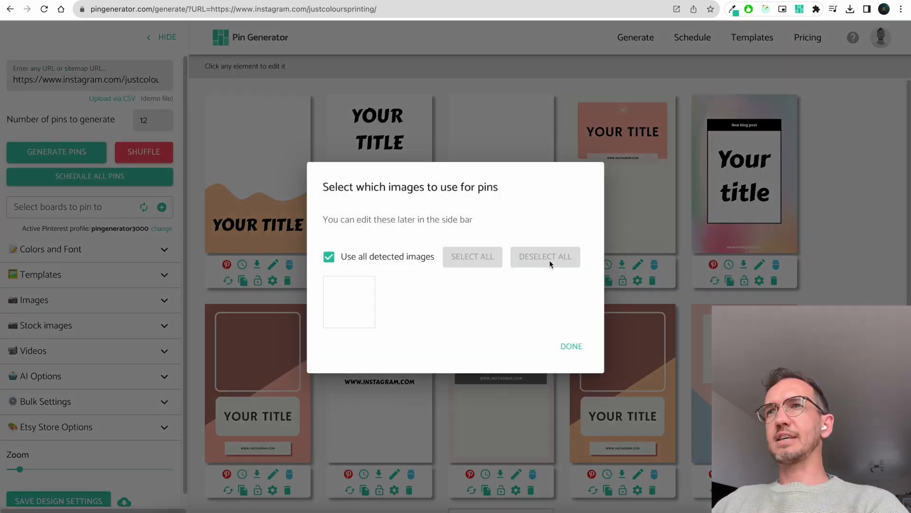
pyautogui.click(571, 347)
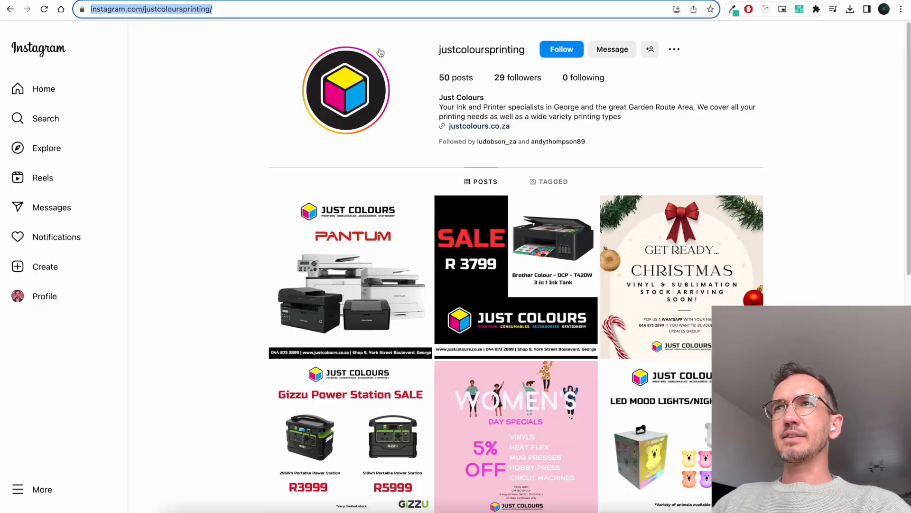
# Look over the posts on the Instagram profile and revisit Pin Generator's Chrome Web Store page.
pyautogui.scroll(-5, 763, 246)
pyautogui.scroll(4, 762, 247)
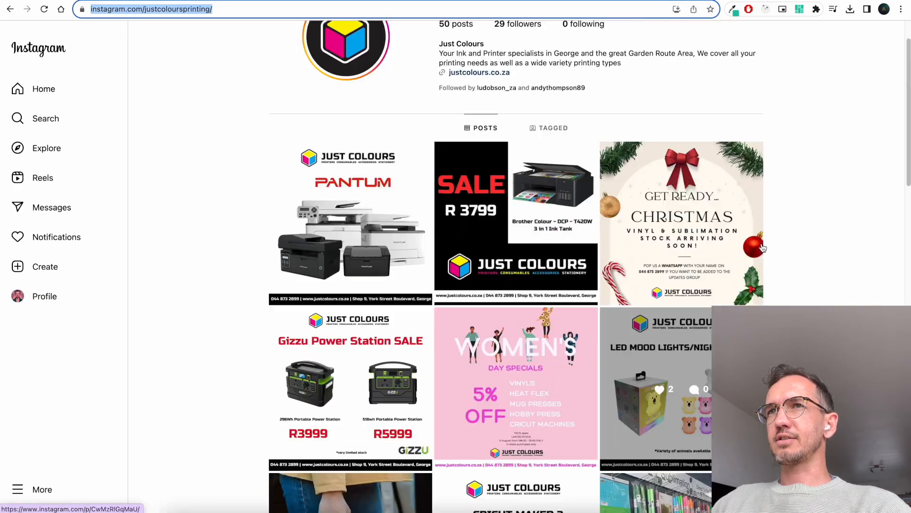
pyautogui.scroll(1, 763, 246)
pyautogui.click(812, 178)
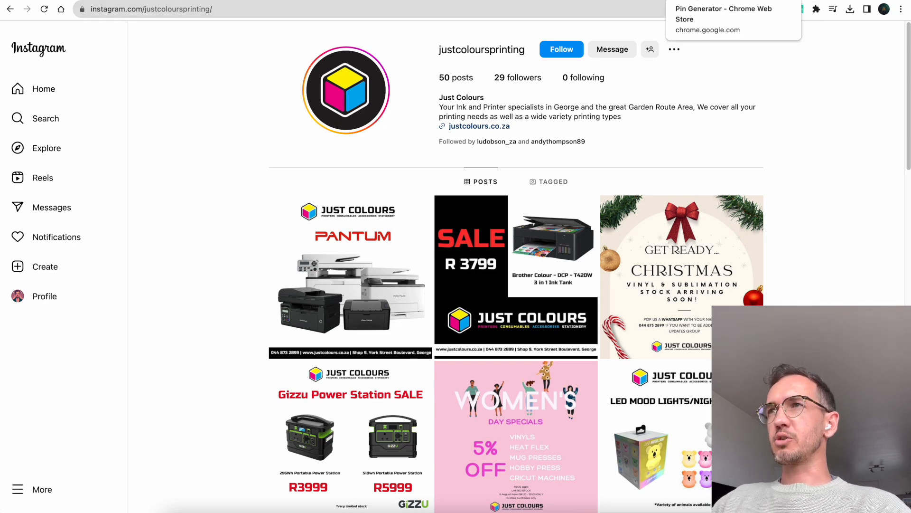
pyautogui.click(726, 1)
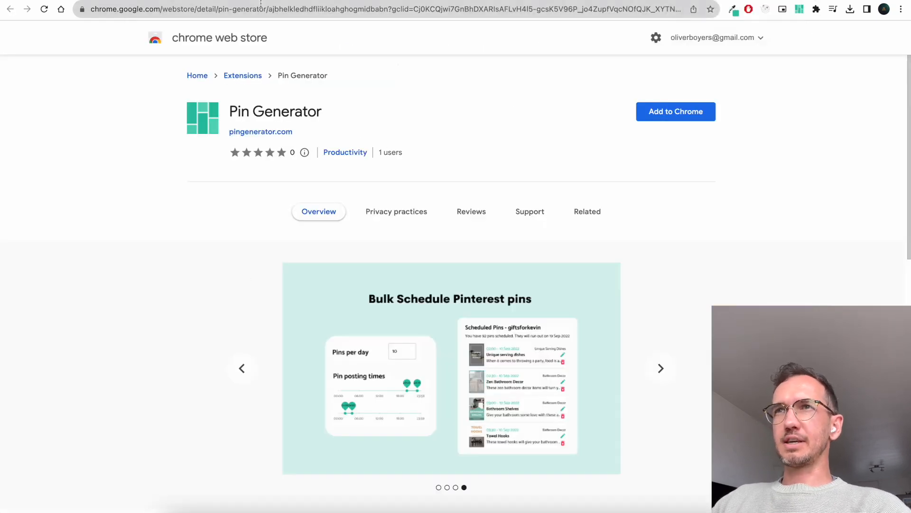
pyautogui.click(169, 0)
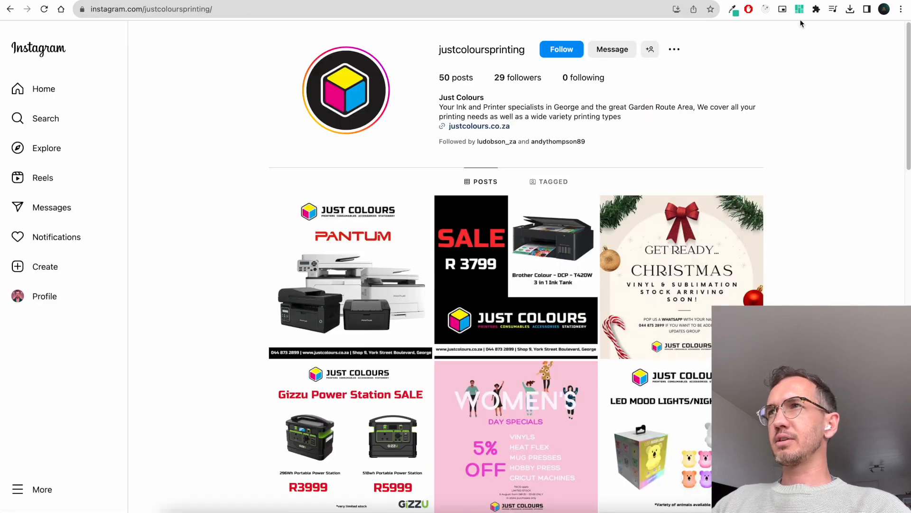
# Check the installed browser extensions and scan the Instagram profile page with the Pin Generator extension.
pyautogui.click(817, 9)
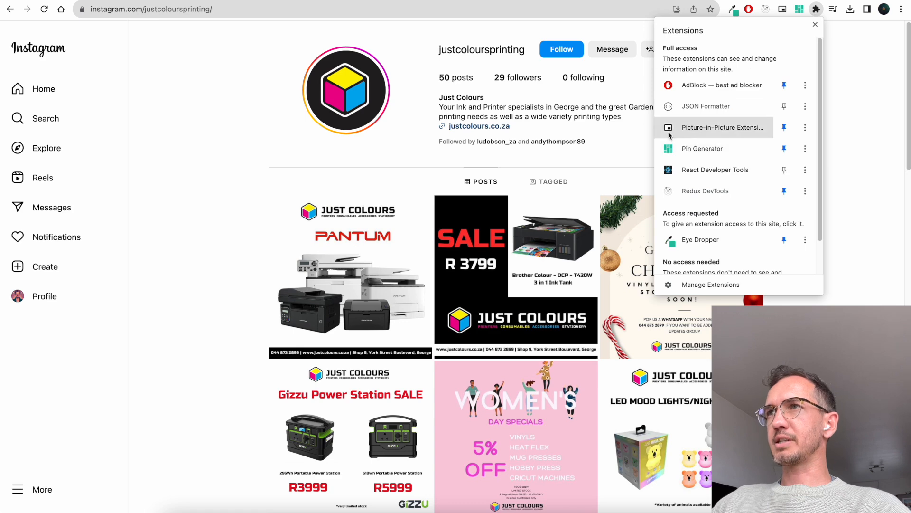
pyautogui.click(833, 124)
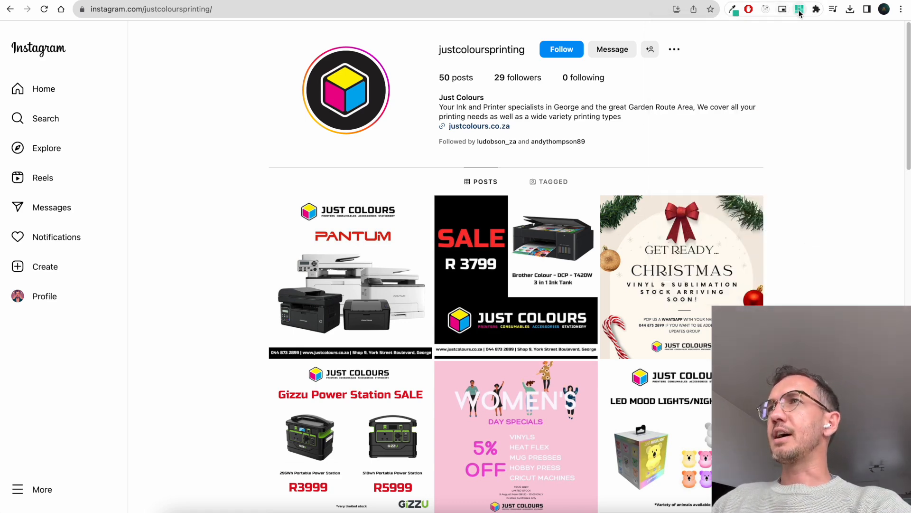
pyautogui.click(800, 10)
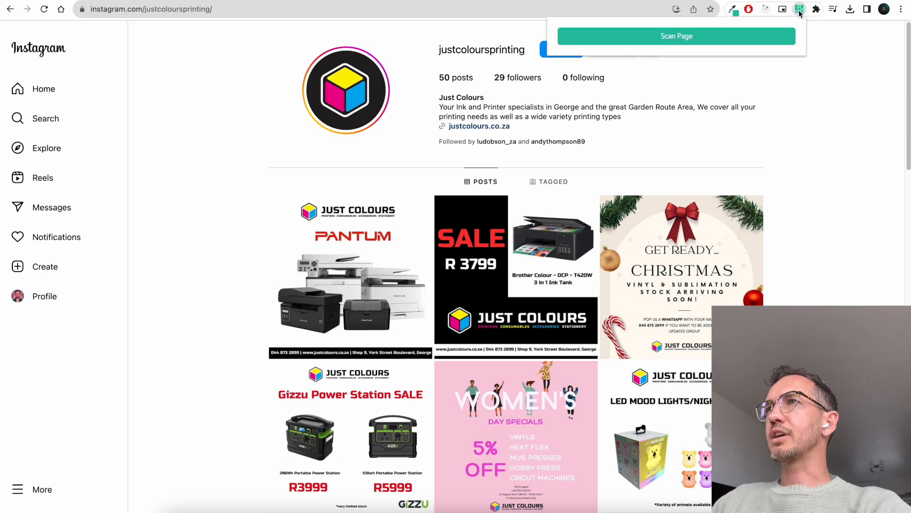
pyautogui.click(724, 38)
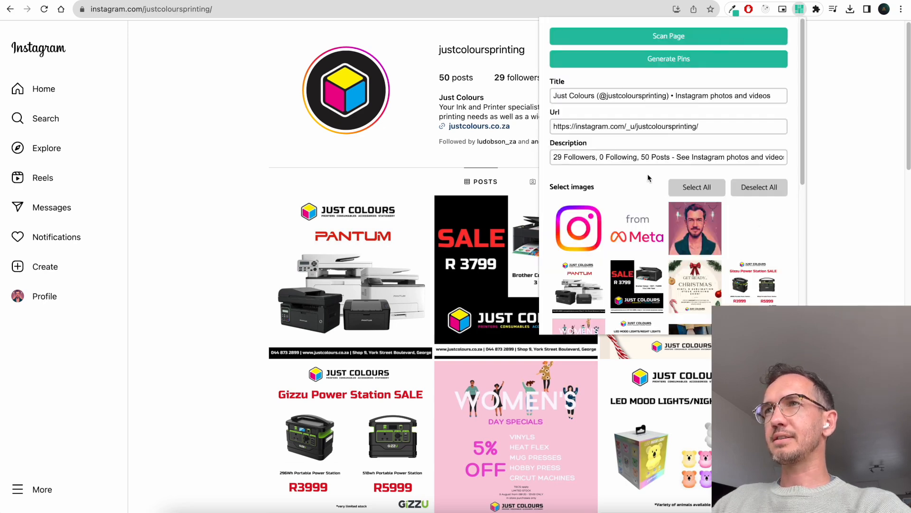
# Select the Christmas, Gizzu Power Station, carried power station, Cricut Maker 3, LED mood lights and Women's Day images from the scan.
pyautogui.scroll(-5, 653, 274)
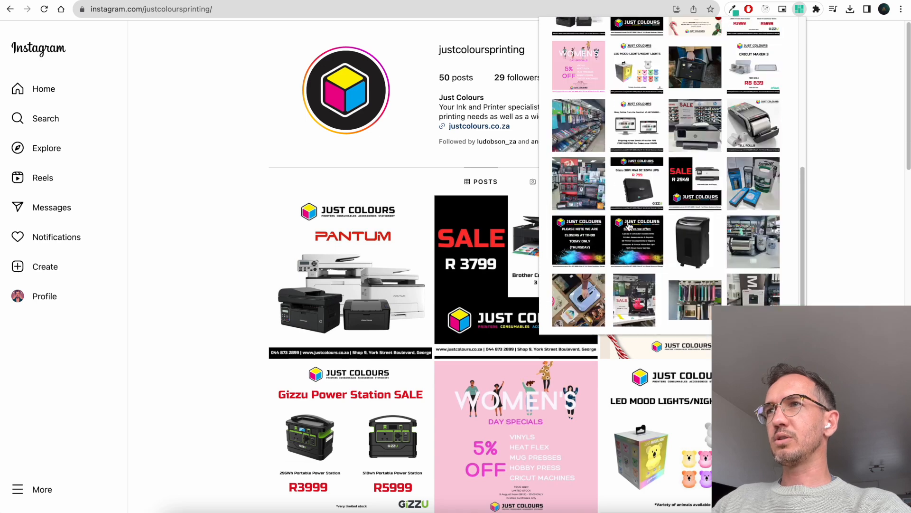
pyautogui.scroll(2, 632, 238)
pyautogui.click(709, 190)
pyautogui.click(741, 184)
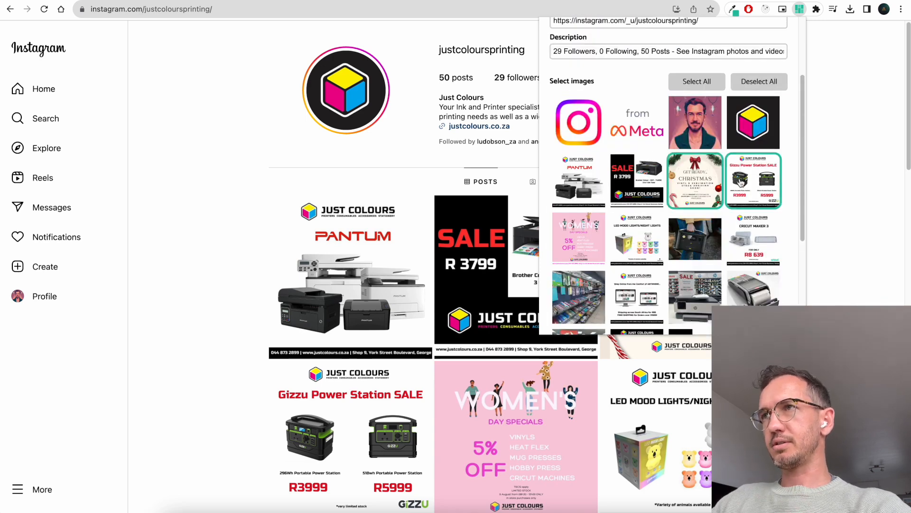
pyautogui.click(698, 243)
pyautogui.click(773, 240)
pyautogui.click(645, 239)
pyautogui.click(592, 244)
# Set the scanned page's title to "Test" and generate pins from the selected images.
pyautogui.scroll(3, 692, 166)
pyautogui.click(709, 97)
pyautogui.tripleClick(709, 96)
pyautogui.write('Test')
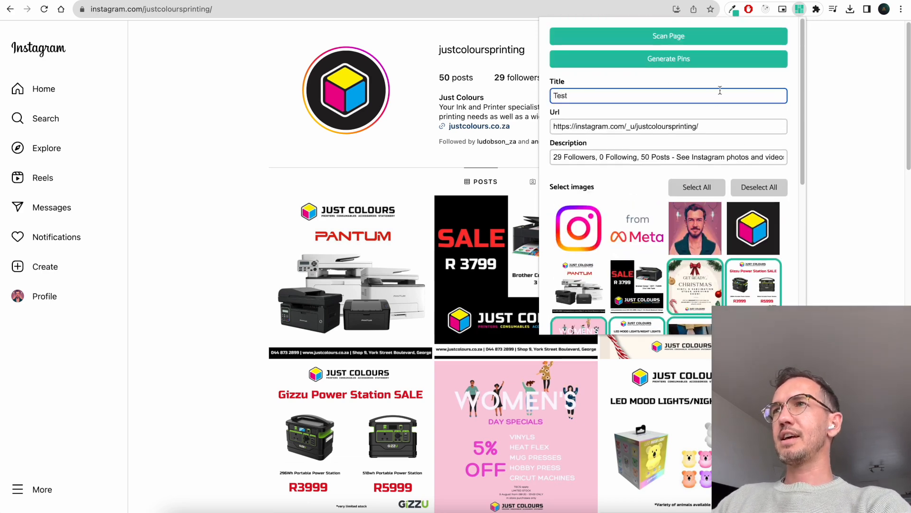
pyautogui.click(709, 59)
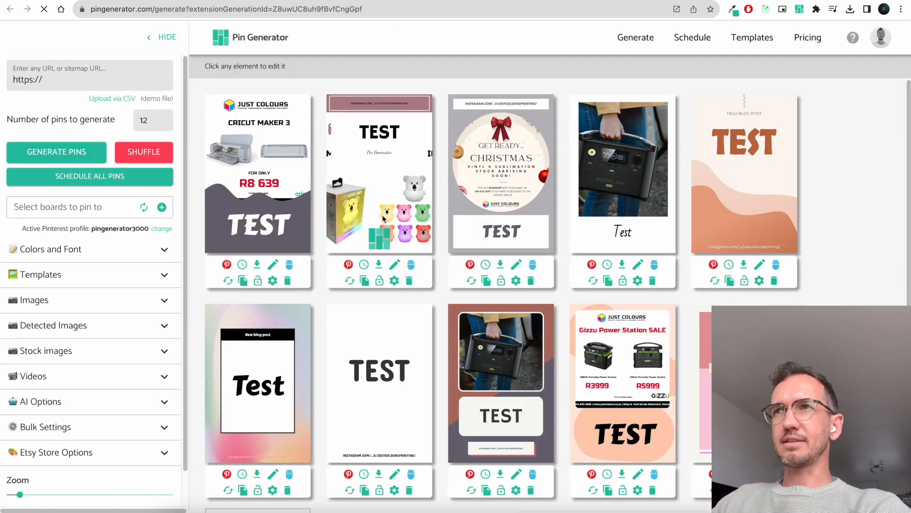
# Inspect the details of the text-only "Flowing colors" pin and close them without saving.
pyautogui.click(390, 373)
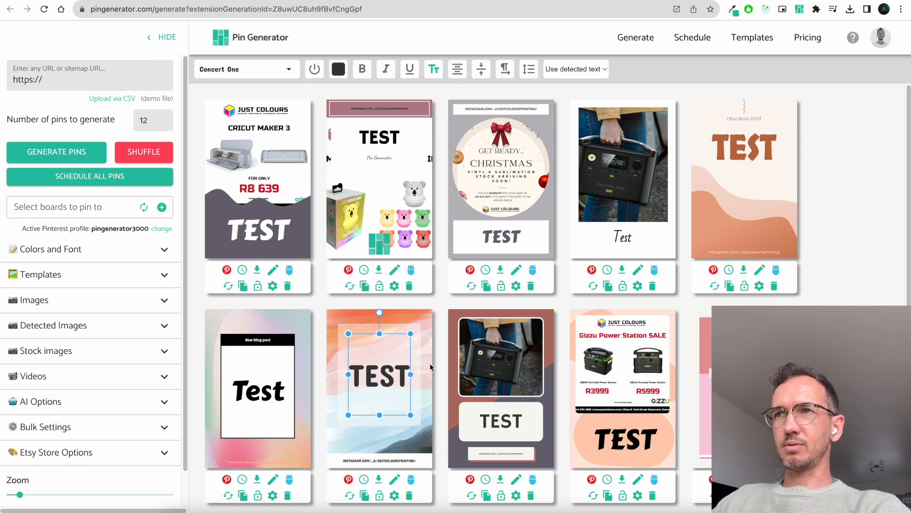
pyautogui.click(395, 480)
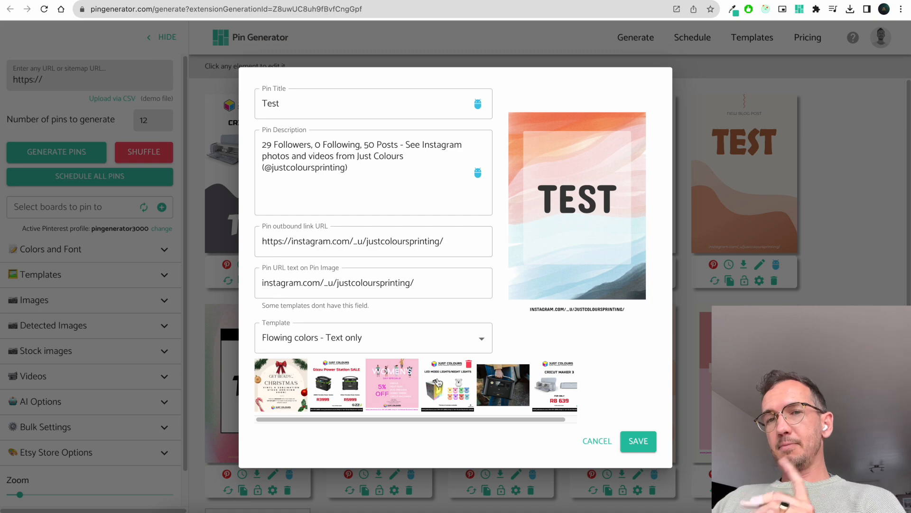
pyautogui.click(604, 439)
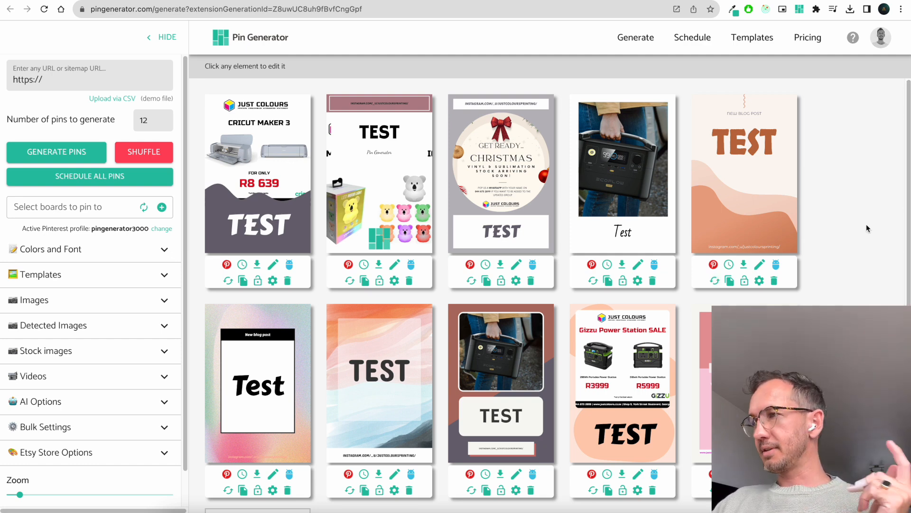
# Switch to the Pin Generator plugin page on WordPress.org and look through its banner, description and screenshots section.
pyautogui.click(729, 1)
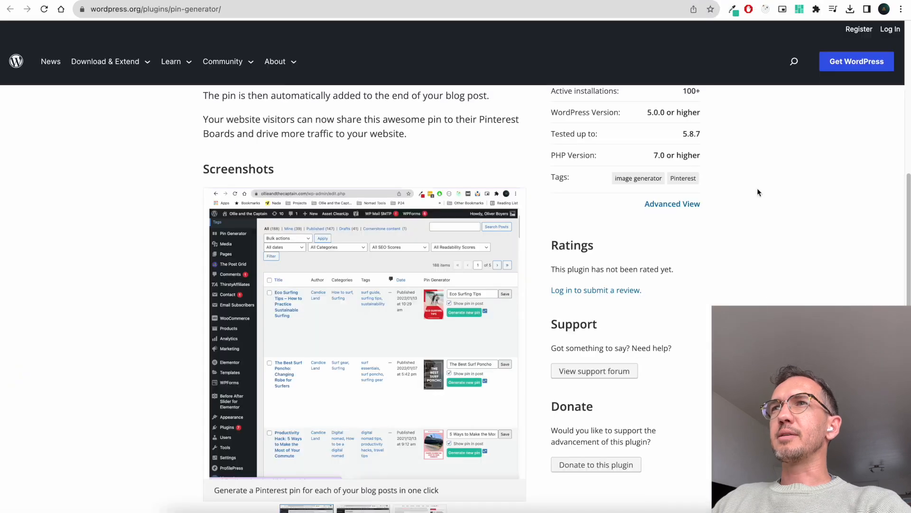
pyautogui.scroll(9, 482, 326)
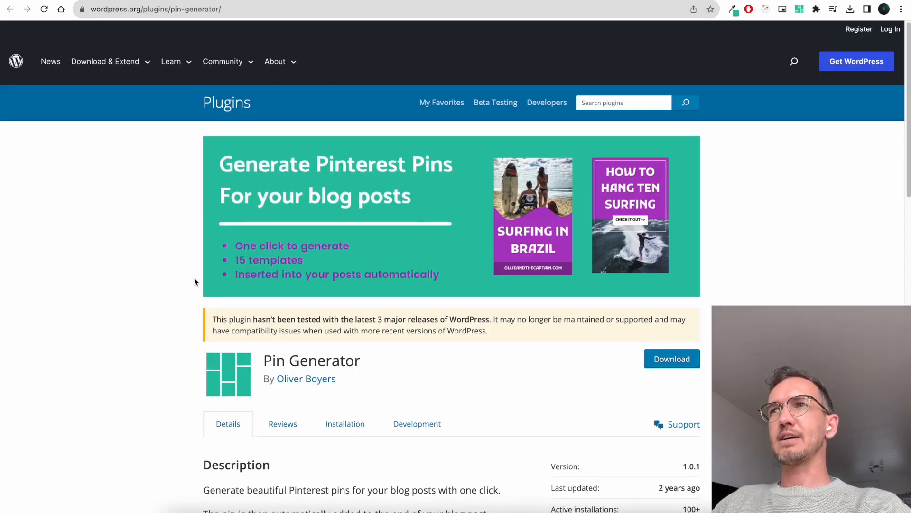
pyautogui.scroll(-9, 194, 282)
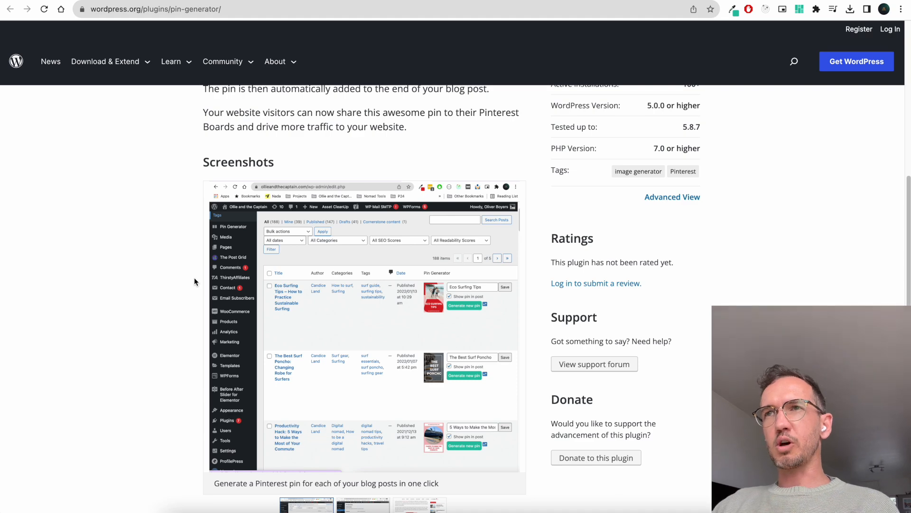
pyautogui.scroll(-3, 194, 278)
pyautogui.scroll(2, 195, 280)
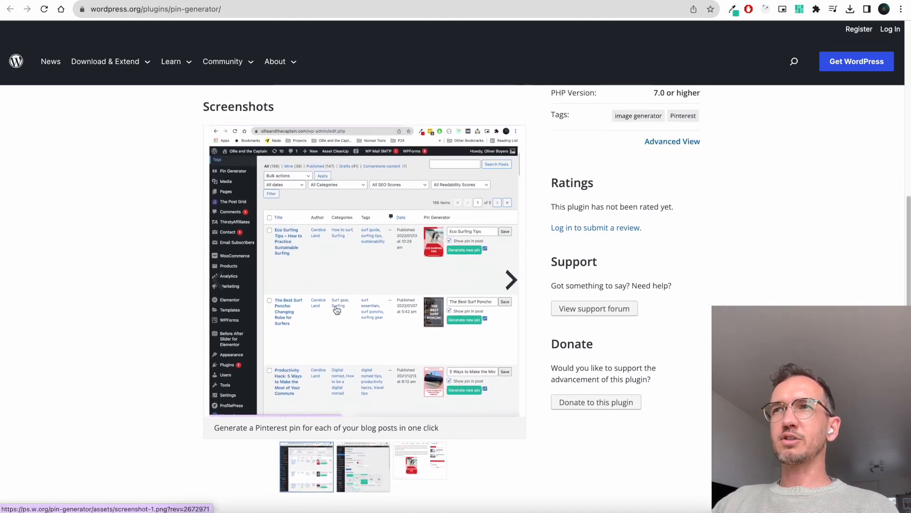
# View the WordPress plugin's first screenshot at full size and browse the remaining screenshots in the gallery.
pyautogui.click(361, 271)
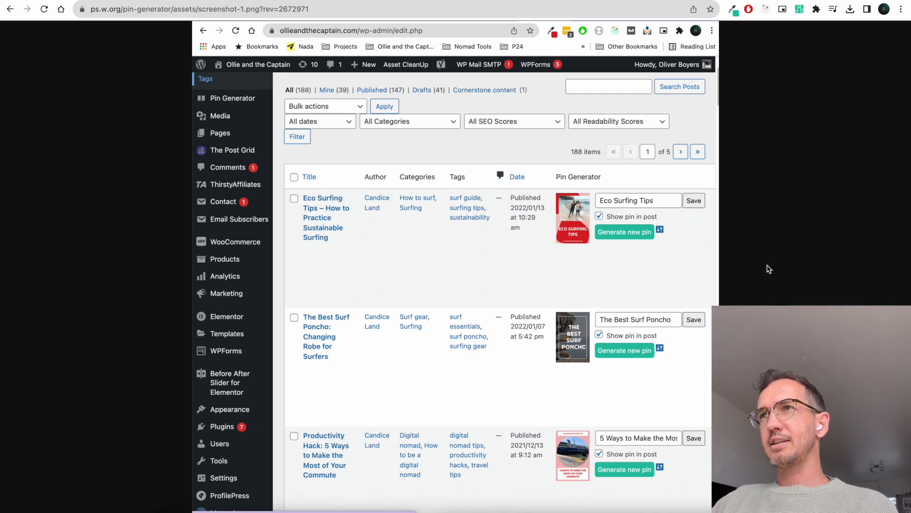
pyautogui.click(10, 9)
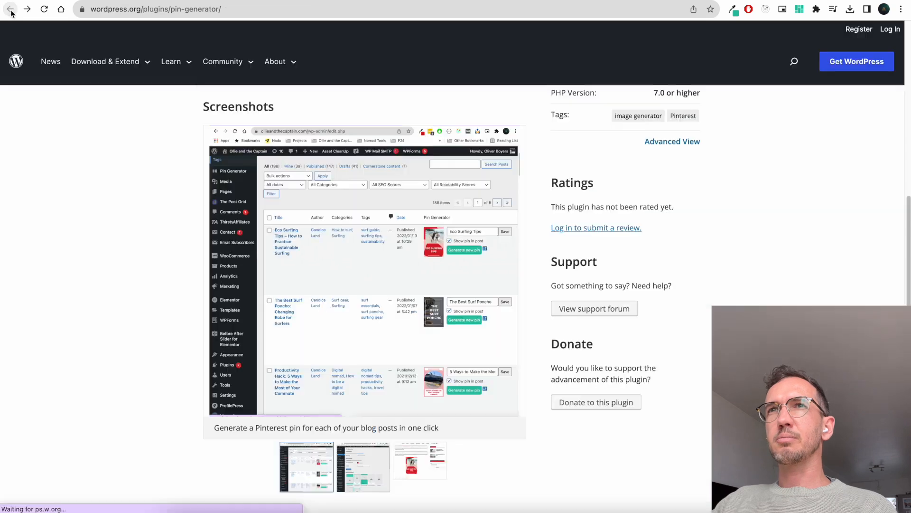
pyautogui.click(518, 287)
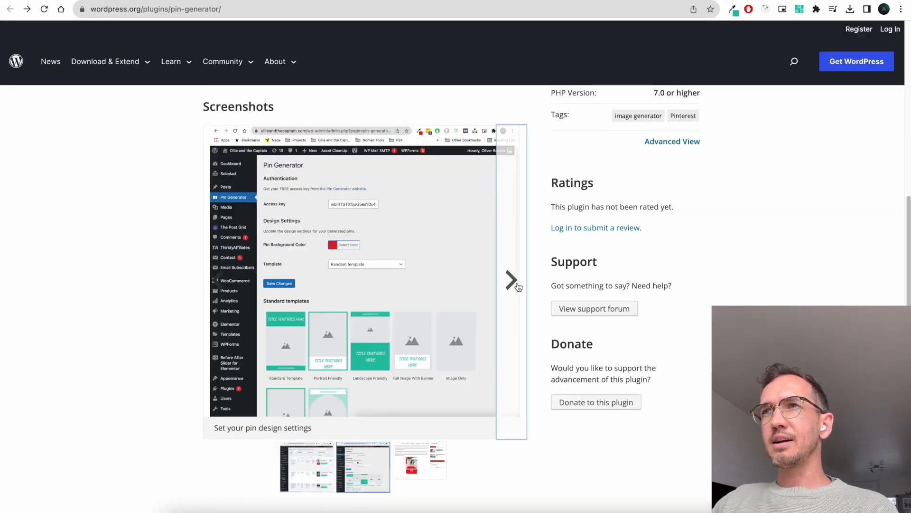
pyautogui.click(516, 285)
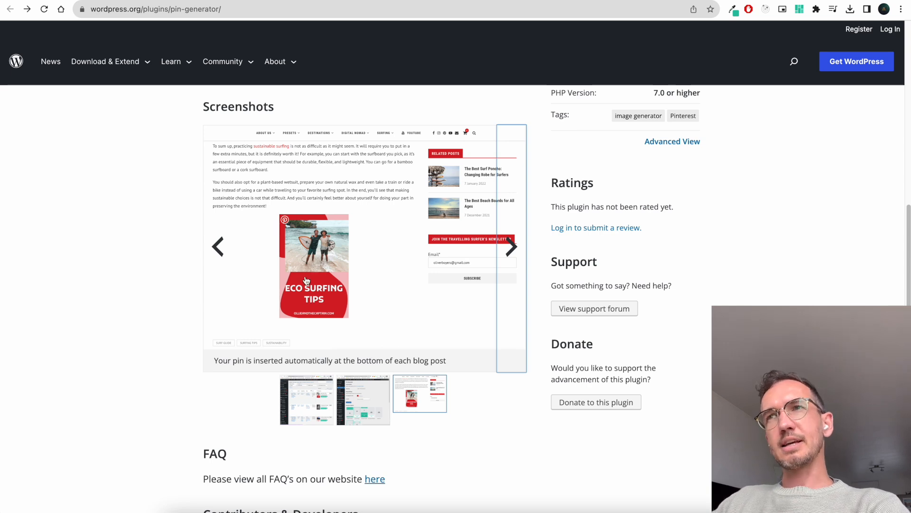
pyautogui.click(515, 250)
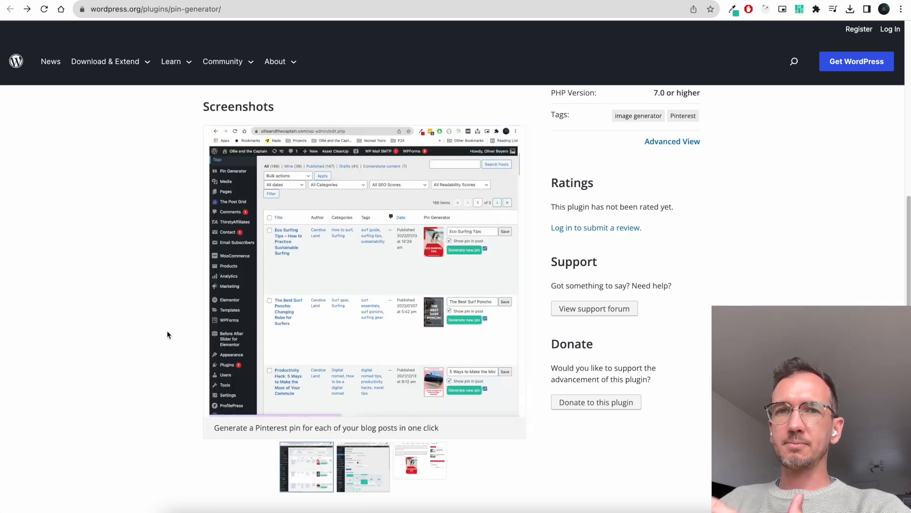
pyautogui.scroll(-3, 201, 335)
pyautogui.scroll(1, 201, 335)
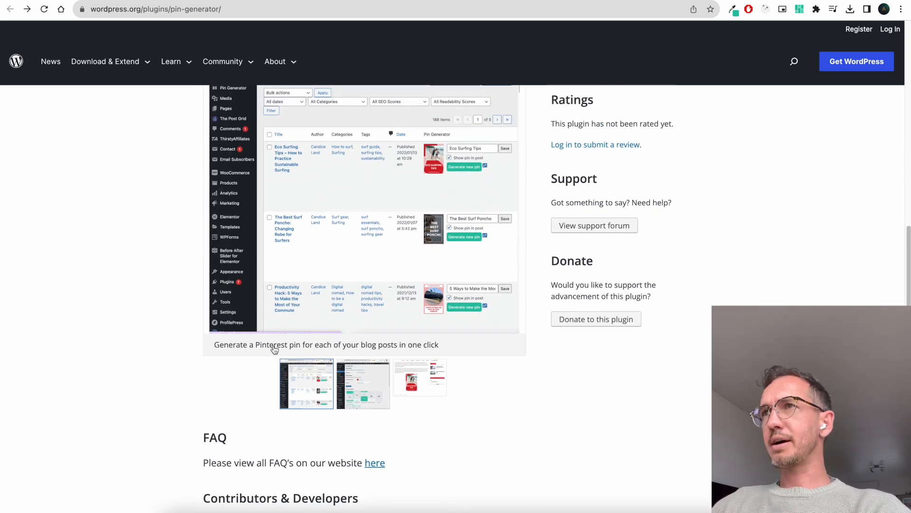
# Switch back to Pin Generator and view the Affiliate Program page with its affiliate details and earnings.
pyautogui.click(126, 0)
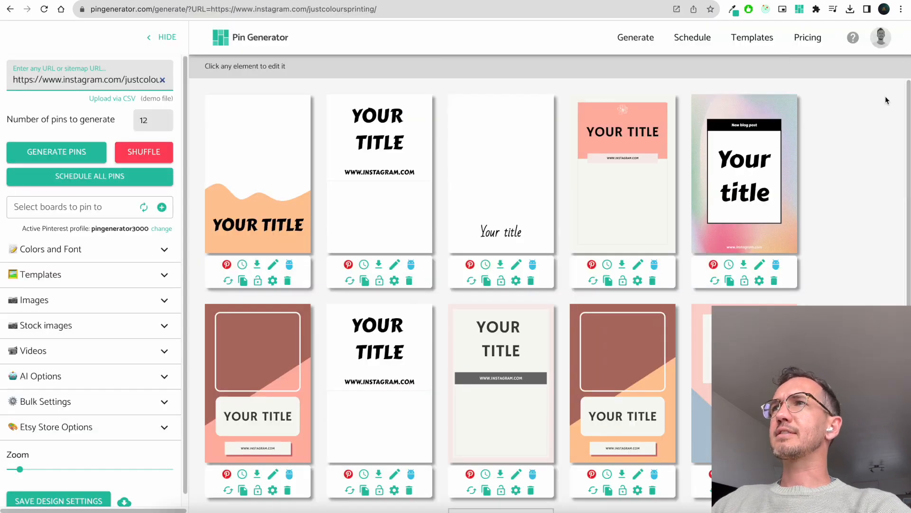
pyautogui.click(881, 40)
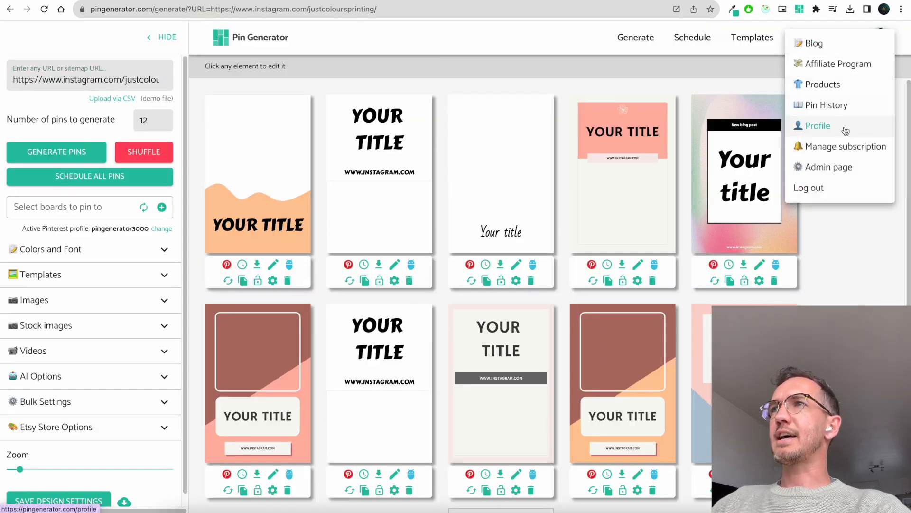
pyautogui.click(852, 70)
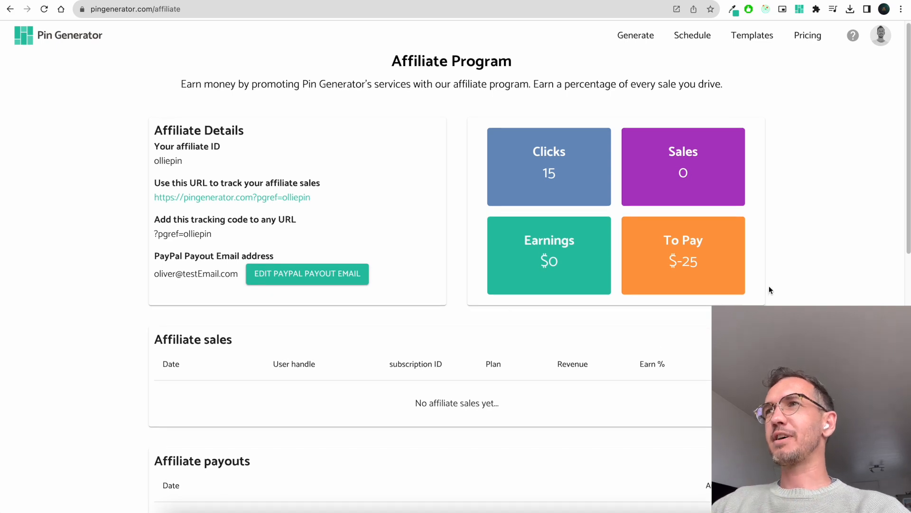
# Visit the Pin Generator blog and look through its article list down to the footer links and back.
pyautogui.click(881, 38)
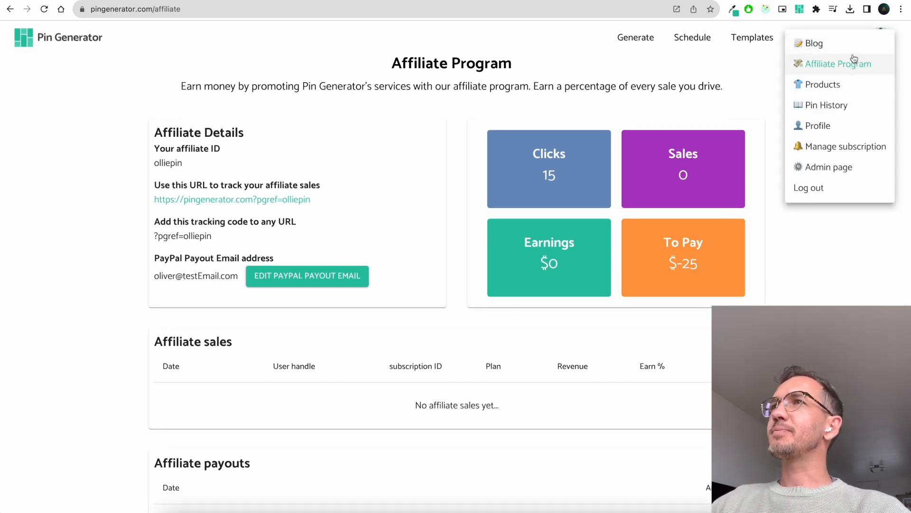
pyautogui.click(855, 51)
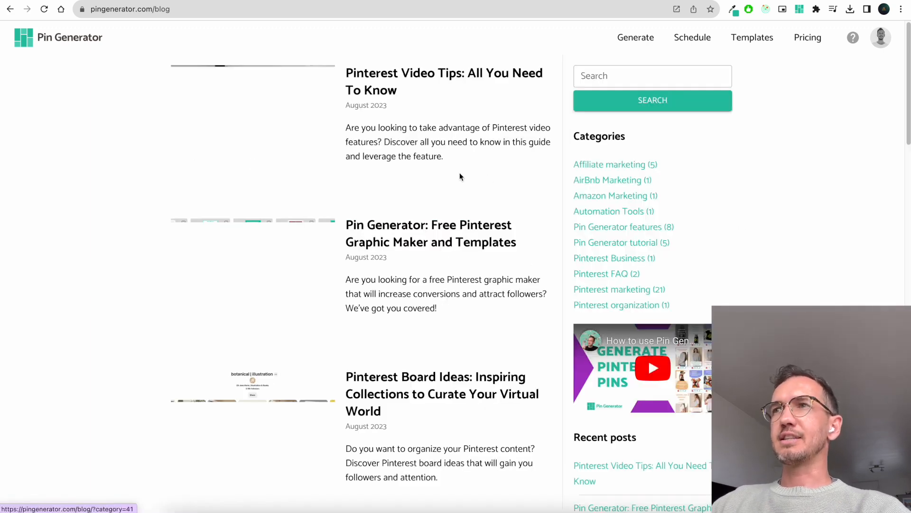
pyautogui.scroll(-4, 454, 182)
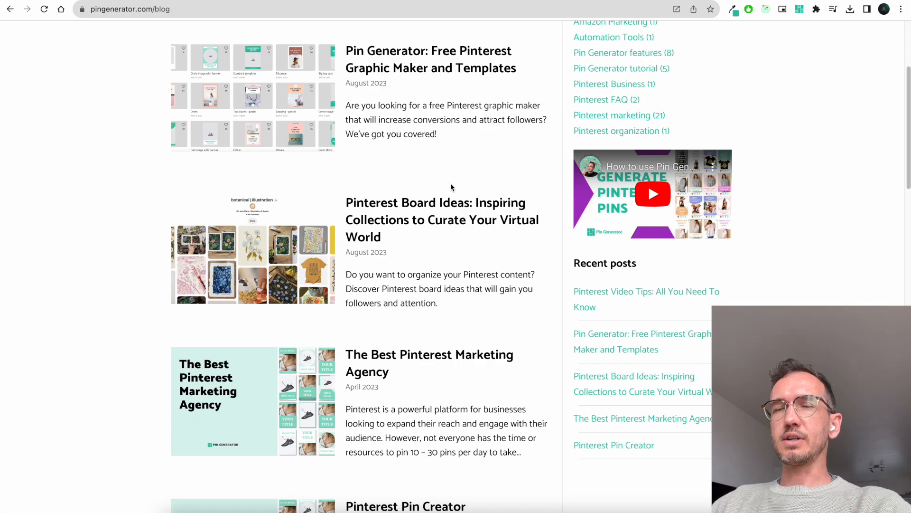
pyautogui.scroll(-12, 451, 183)
pyautogui.scroll(16, 451, 184)
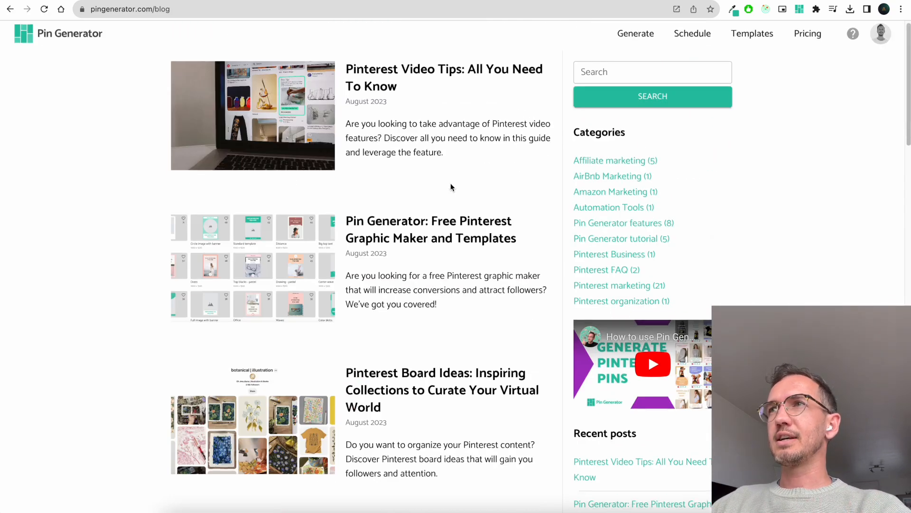
pyautogui.scroll(-20, 827, 107)
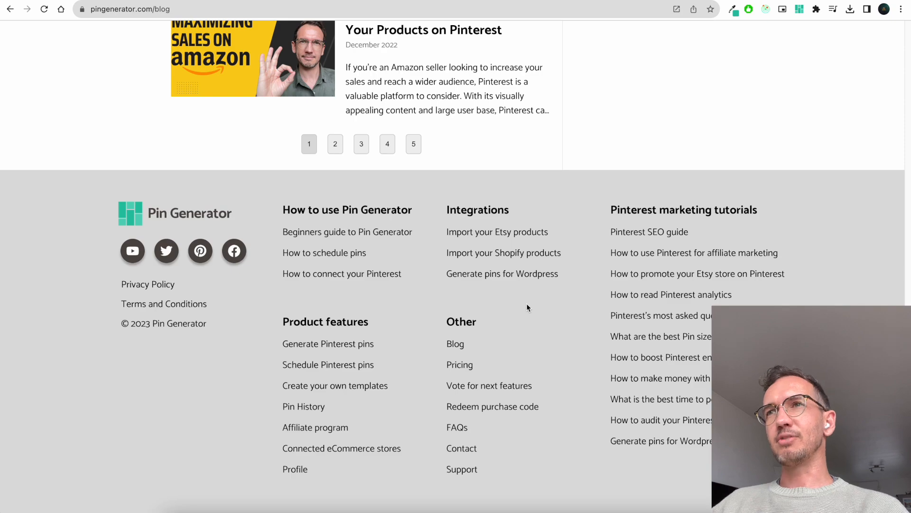
pyautogui.scroll(20, 527, 303)
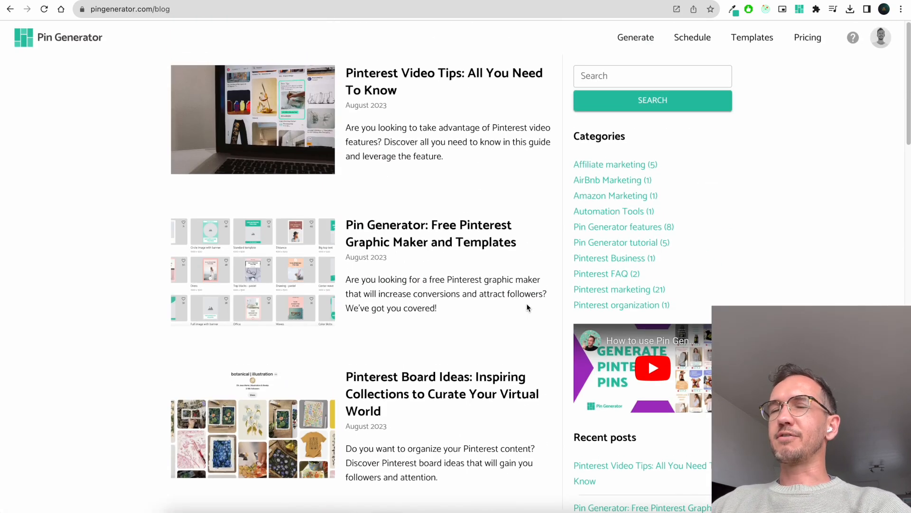